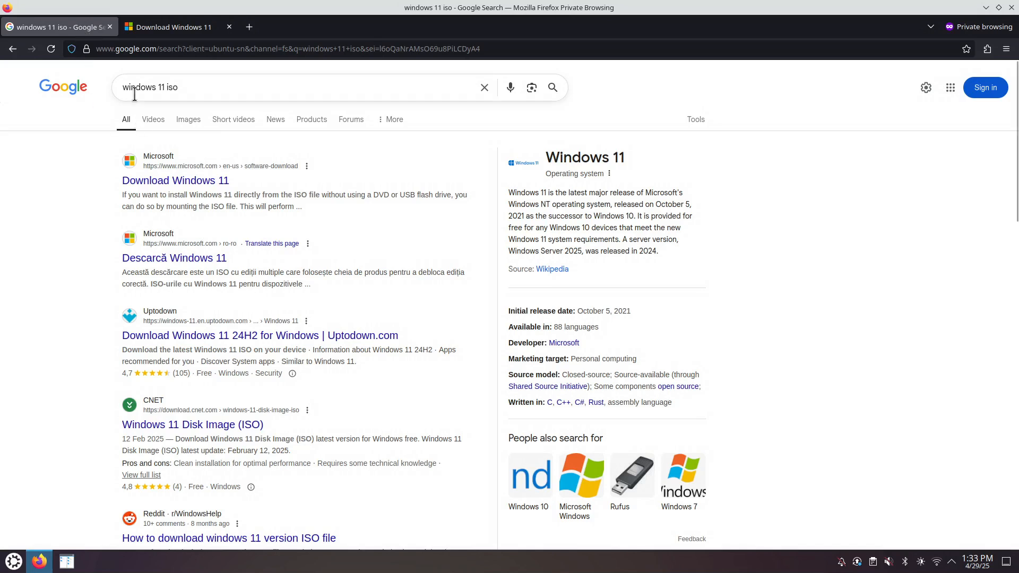
- Go to the Download Windows 11 page, accept cookies, and find the x64 disk image section
click(187, 33)
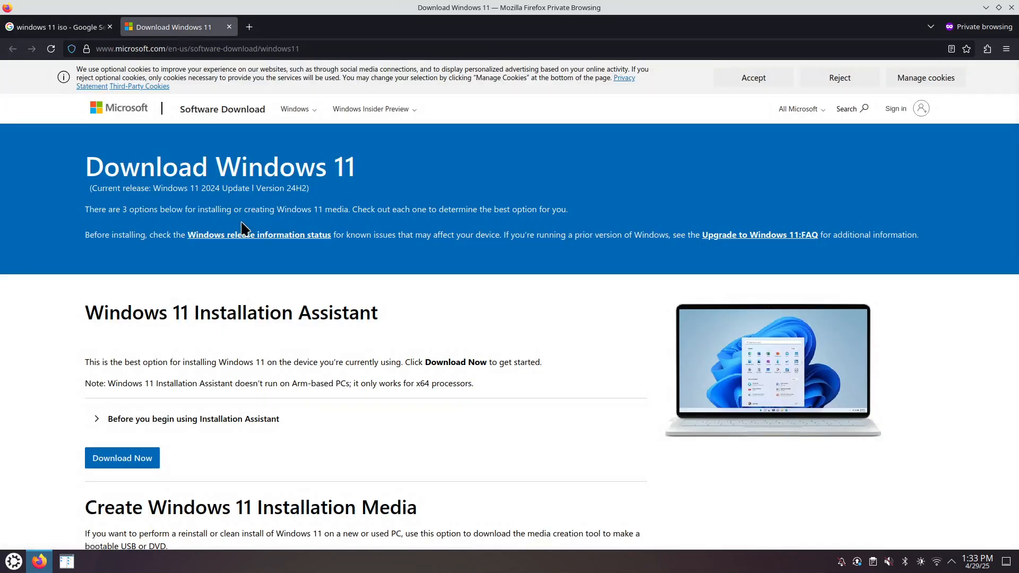
click(734, 81)
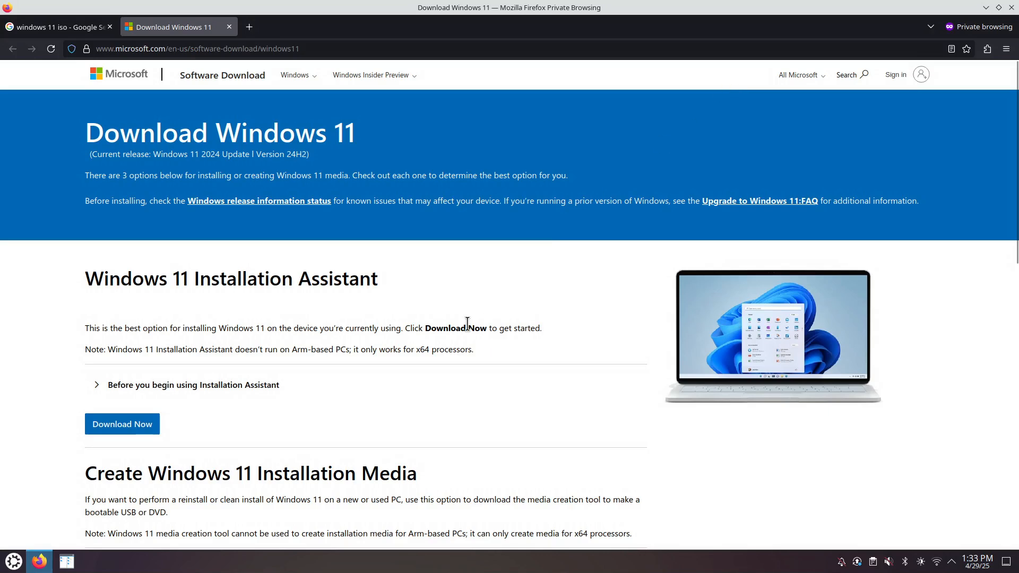
scroll(298, 413, down, 3)
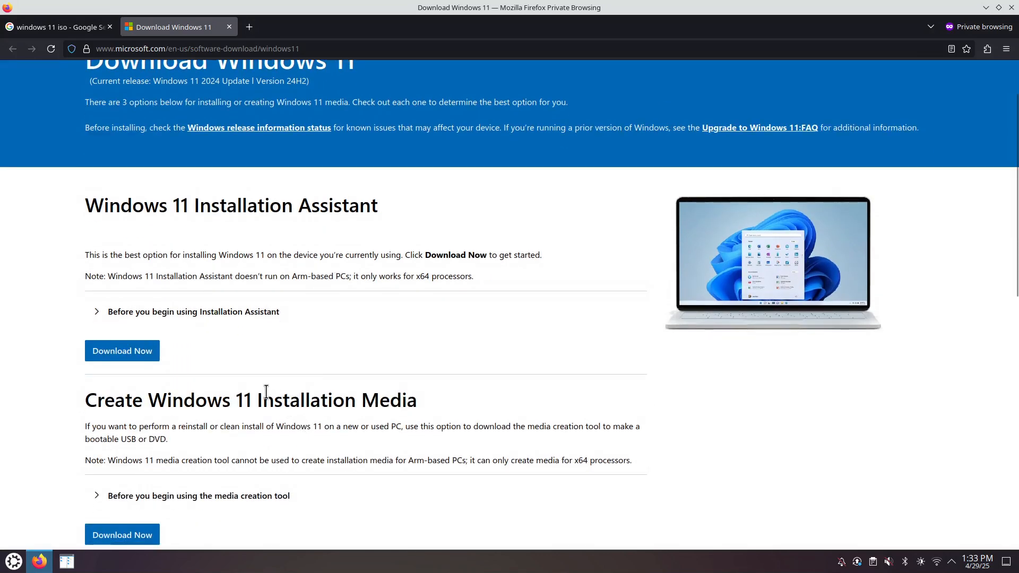
scroll(263, 398, down, 5)
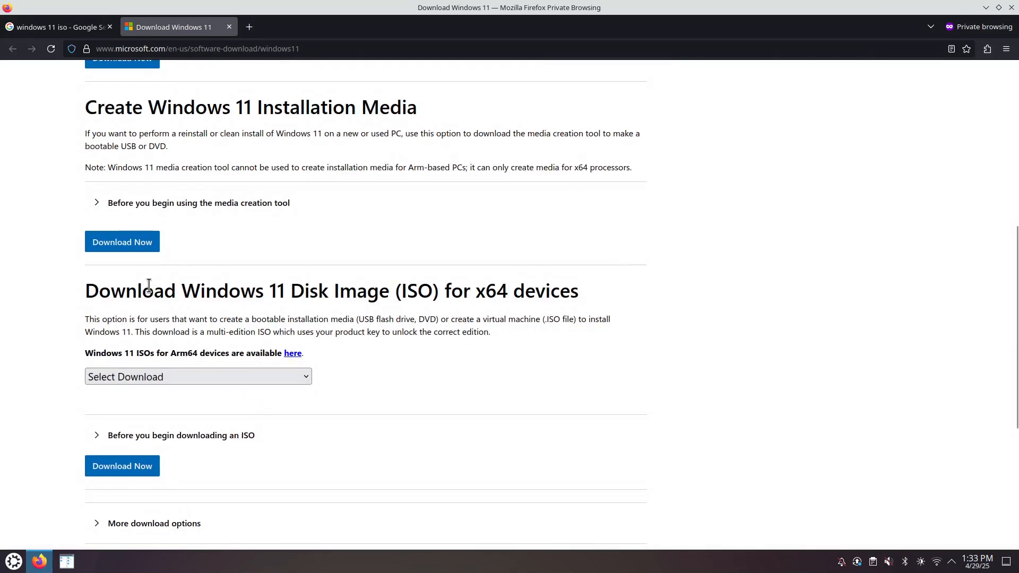
drag(126, 292, 446, 295)
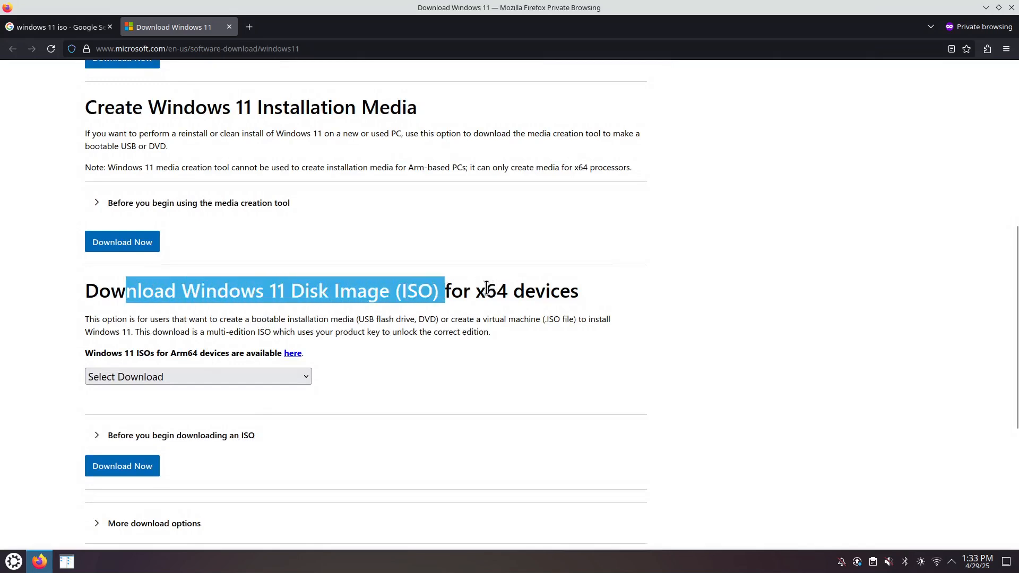
double_click(479, 291)
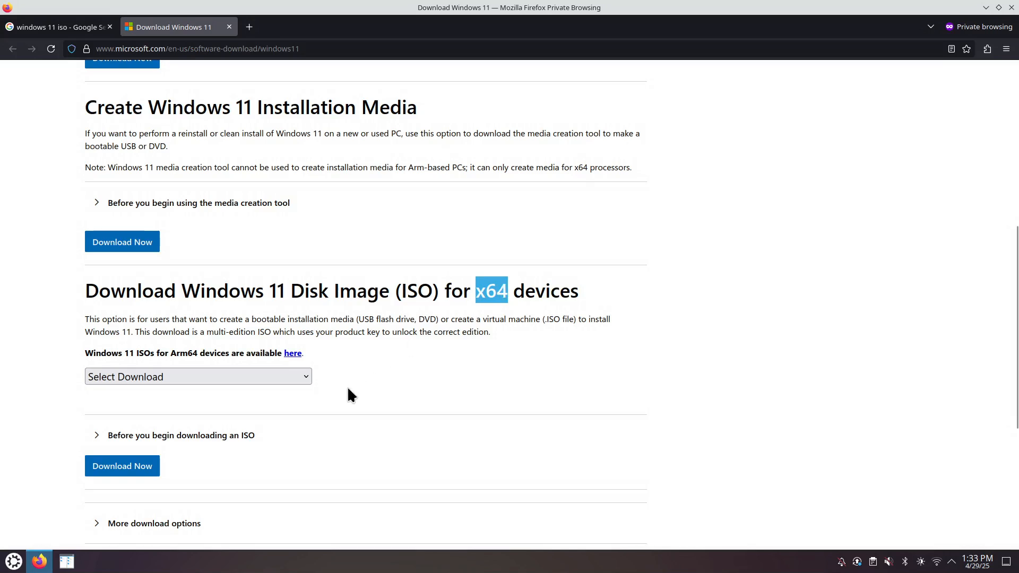
- Request the Windows 11 multi-edition x64 ISO in English (United States)
click(229, 375)
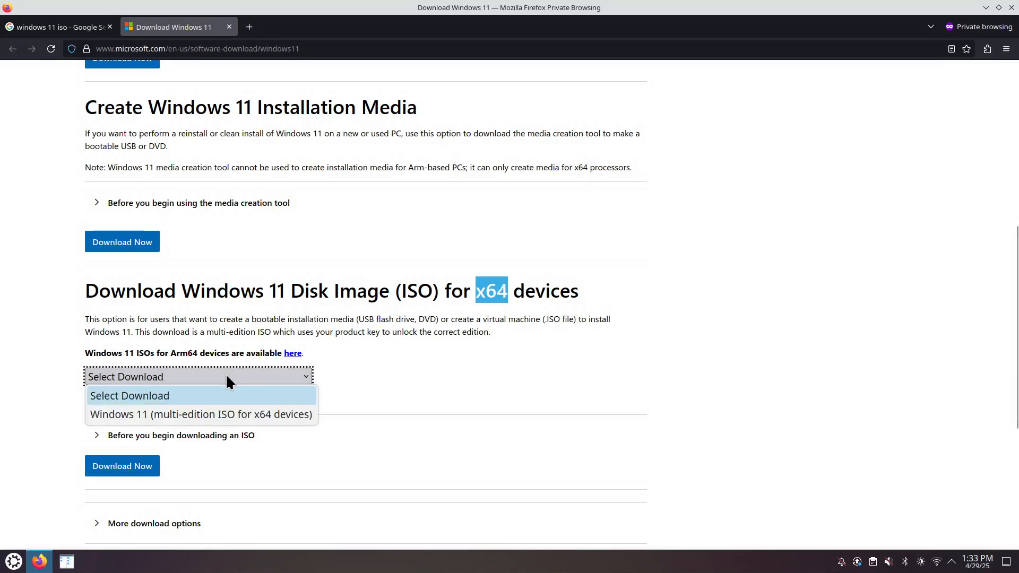
click(226, 415)
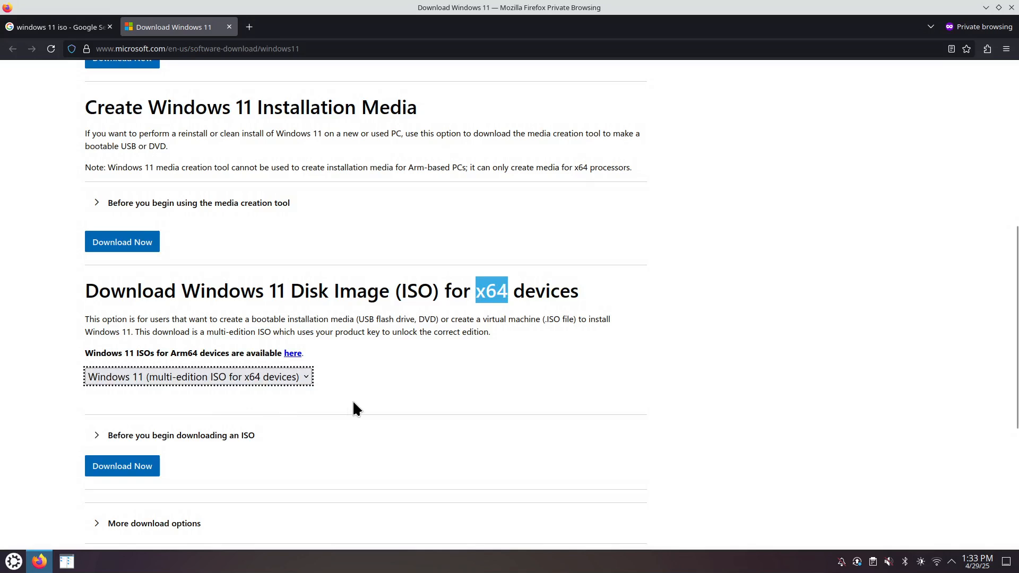
scroll(355, 408, down, 2)
click(136, 395)
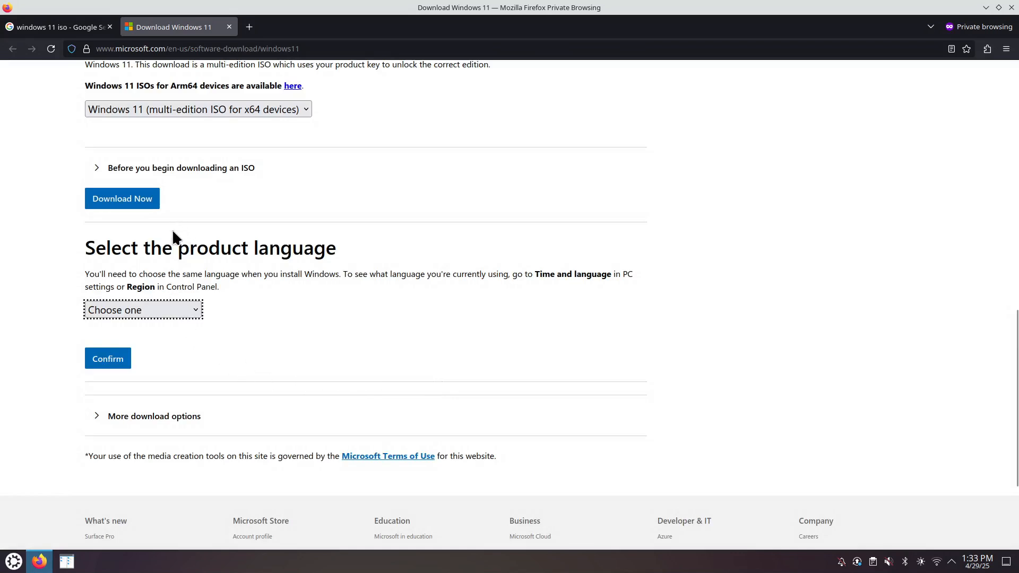
click(192, 308)
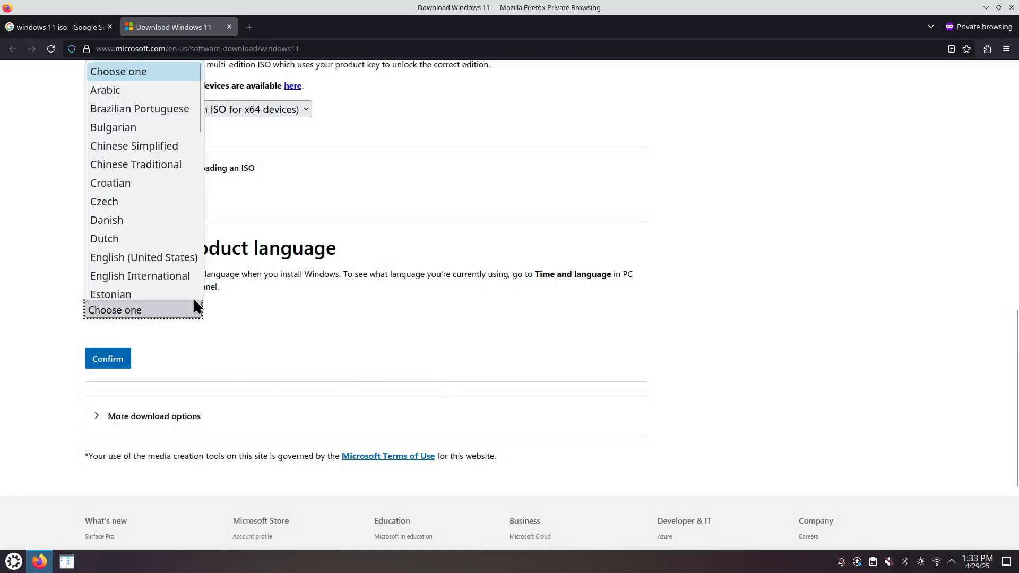
click(179, 251)
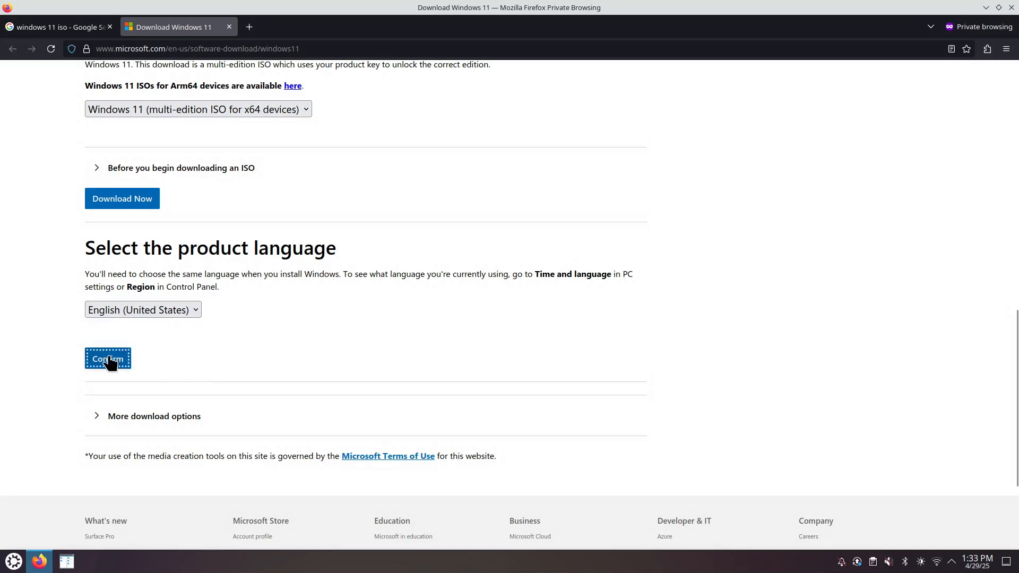
click(110, 357)
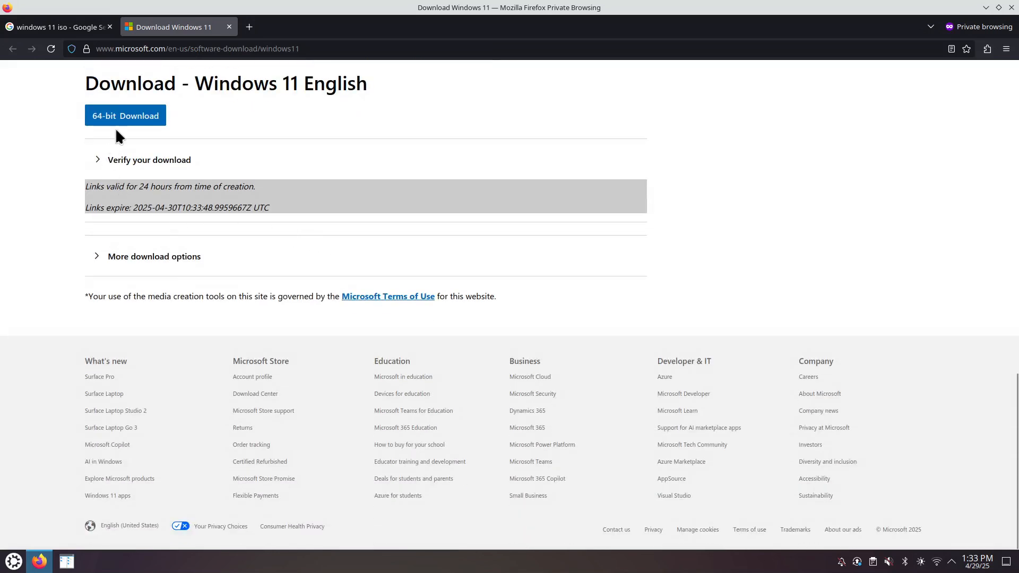
- Save the 64-bit Win11_24H2_English_x64.iso, then return to the 'windows virtio drivers' search results
click(133, 118)
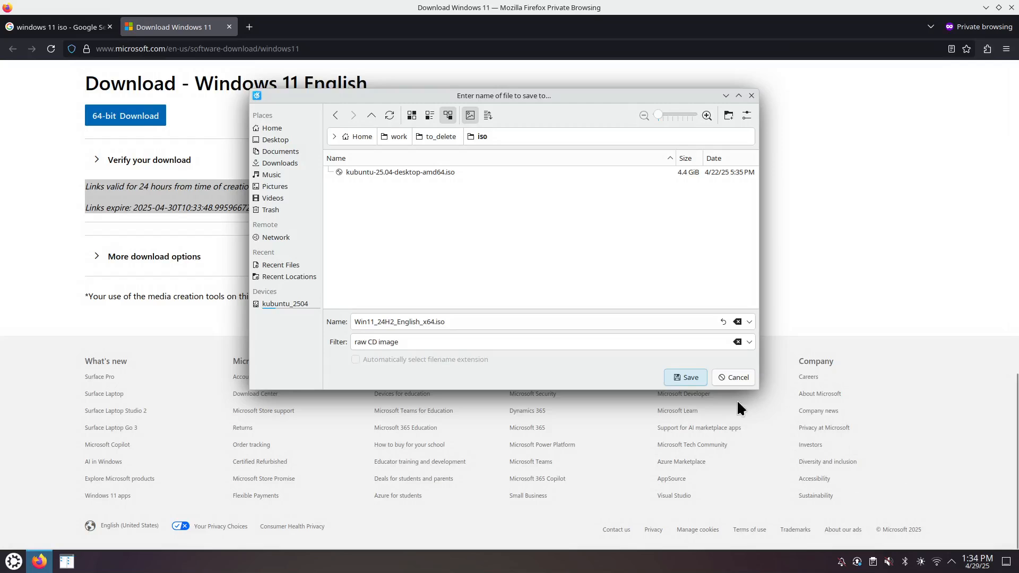
click(686, 378)
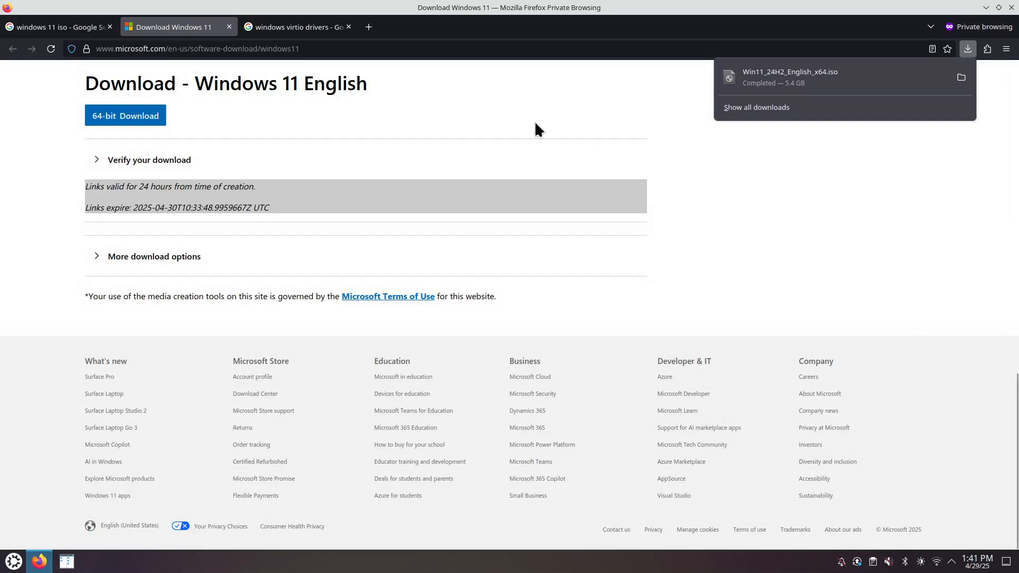
click(268, 27)
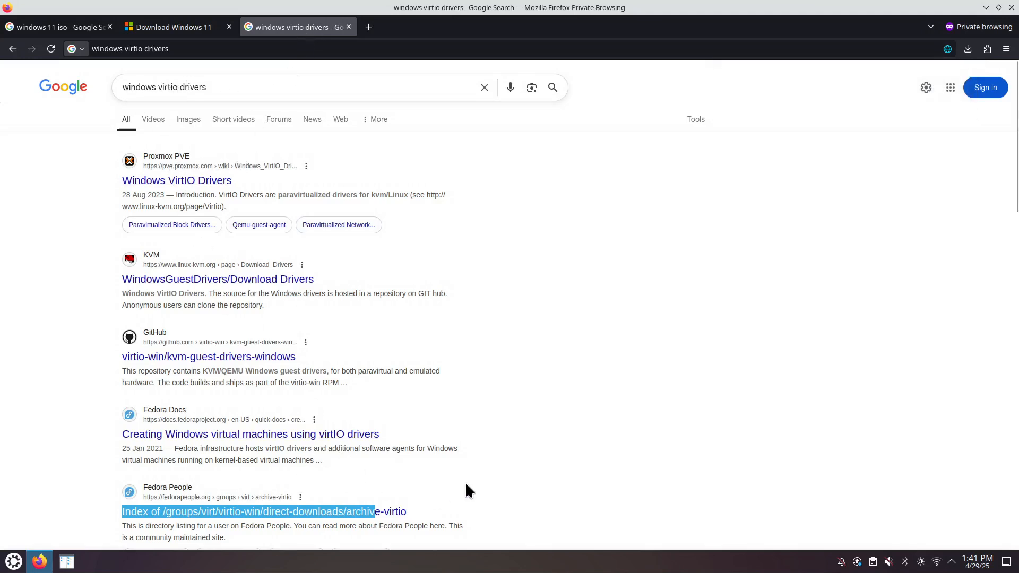
- Open the Fedora People 'Index of …/archive-virtio' result in a new tab and view it
scroll(471, 481, down, 3)
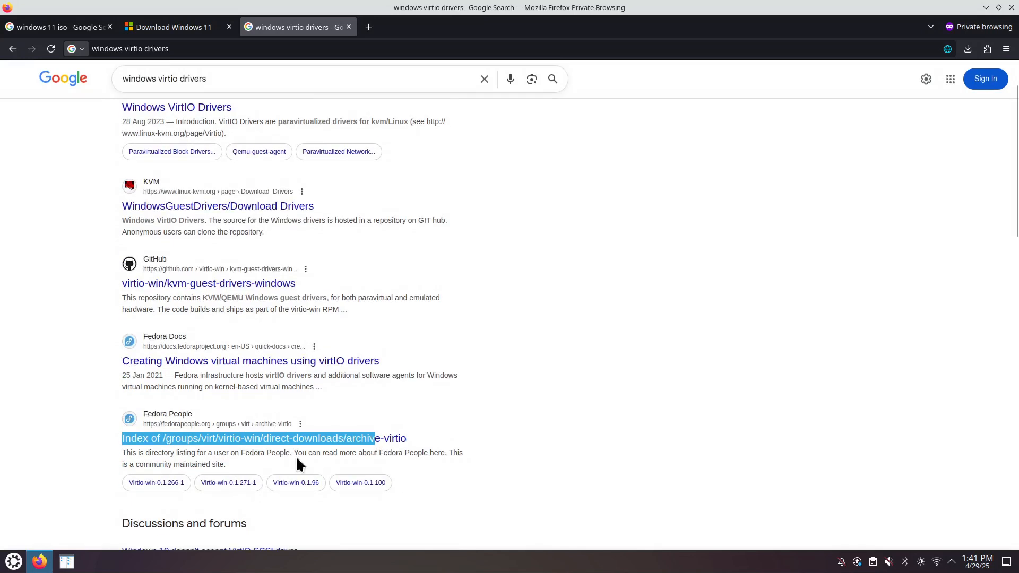
right_click(250, 440)
click(313, 223)
click(420, 26)
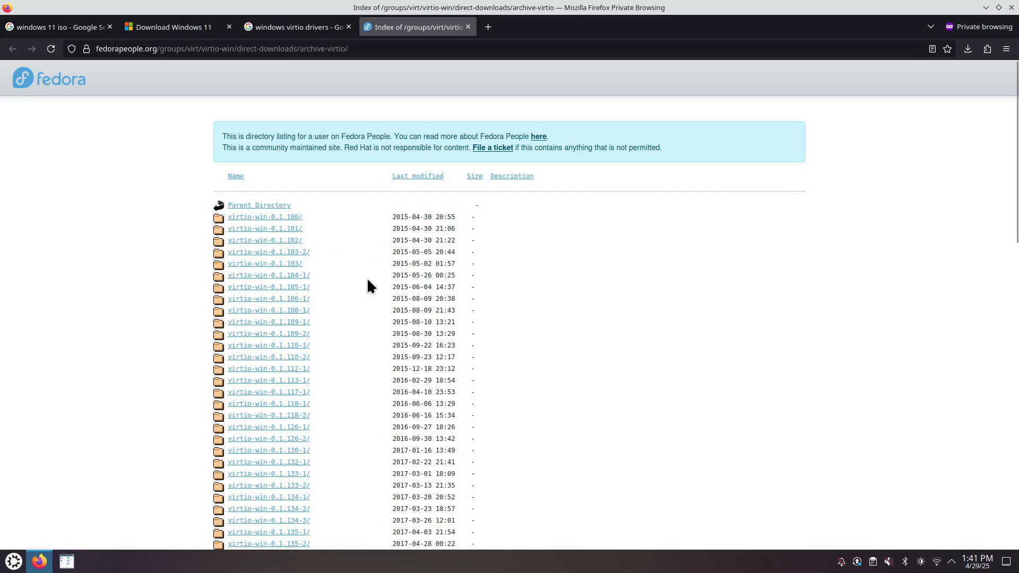
- Sort releases newest first by Last modified and open virtio-win-0.1.271-1/ in a new tab
click(415, 177)
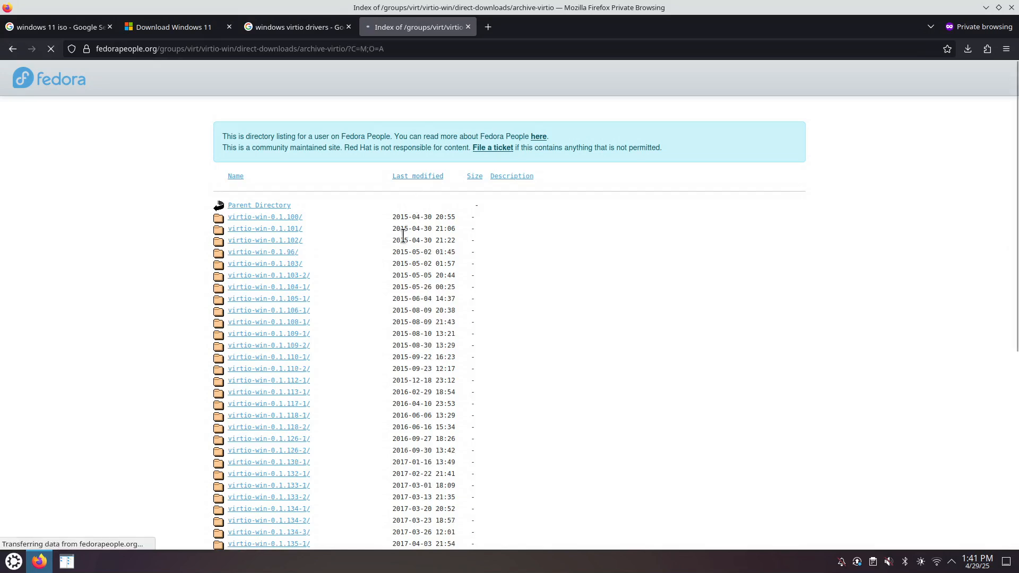
click(415, 177)
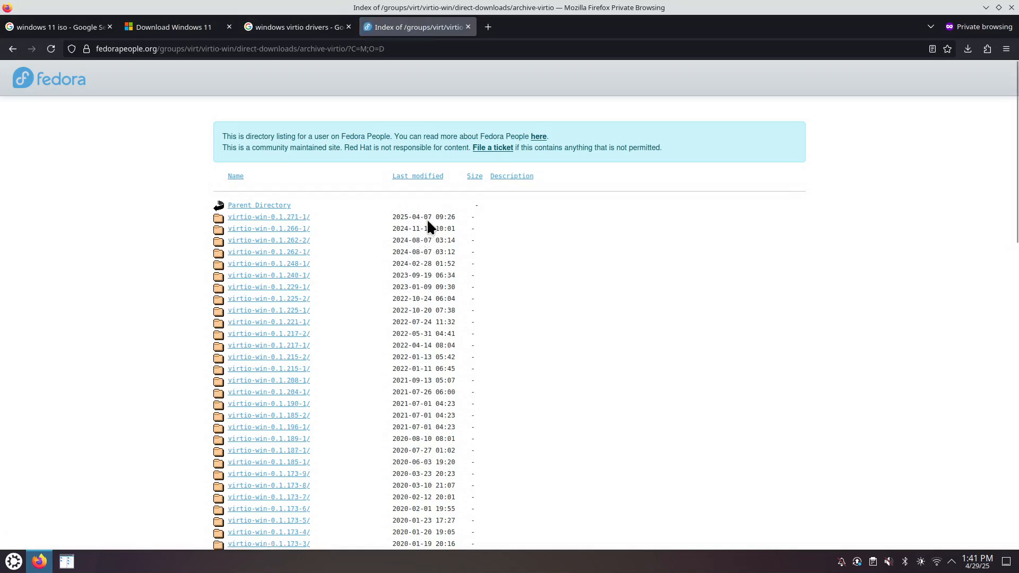
right_click(274, 219)
click(314, 224)
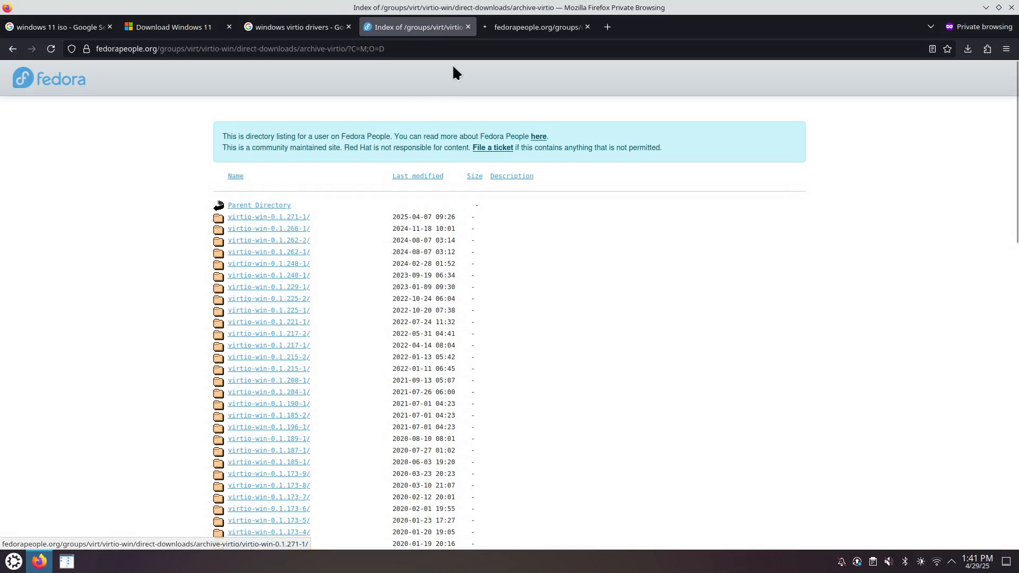
click(508, 32)
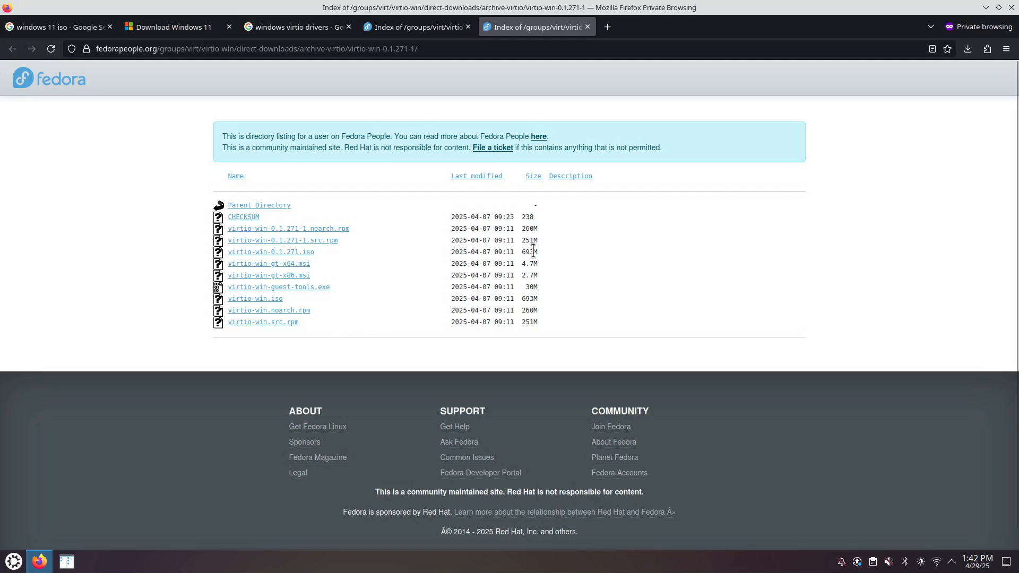
- Sort the 0.1.271-1 files largest first and inspect the 693M virtio-win ISO entries
click(530, 179)
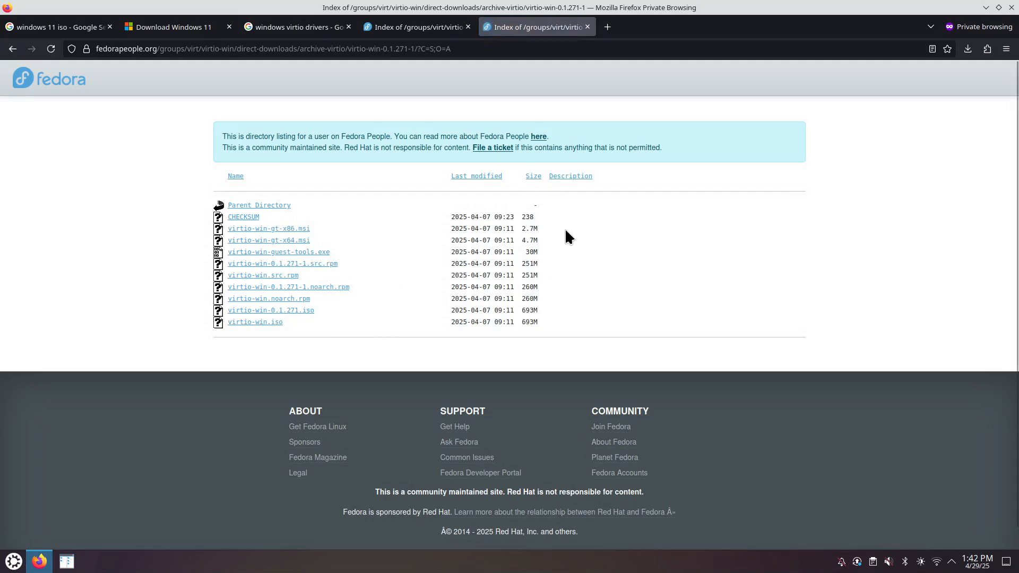
click(533, 178)
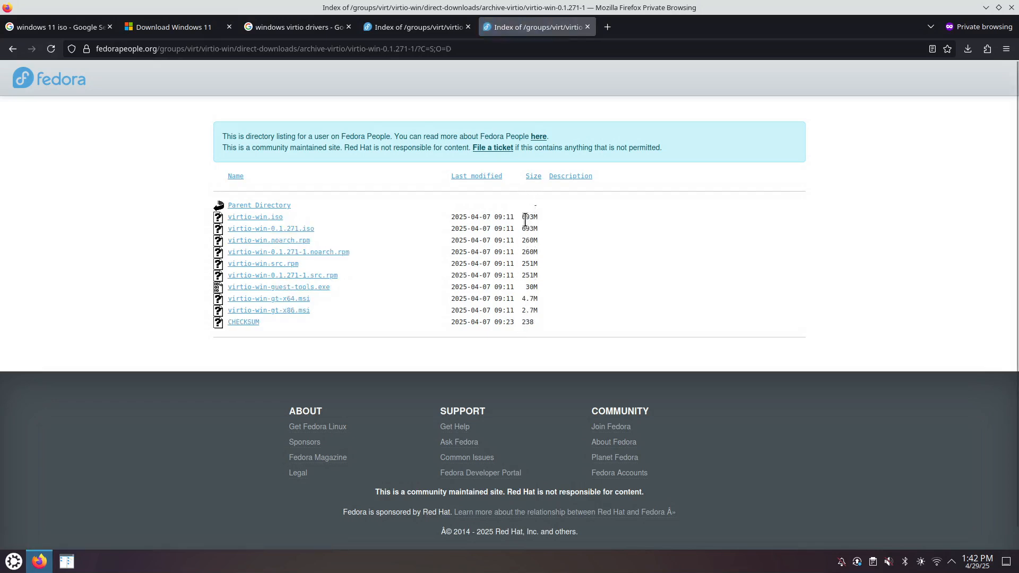
drag(521, 216, 538, 216)
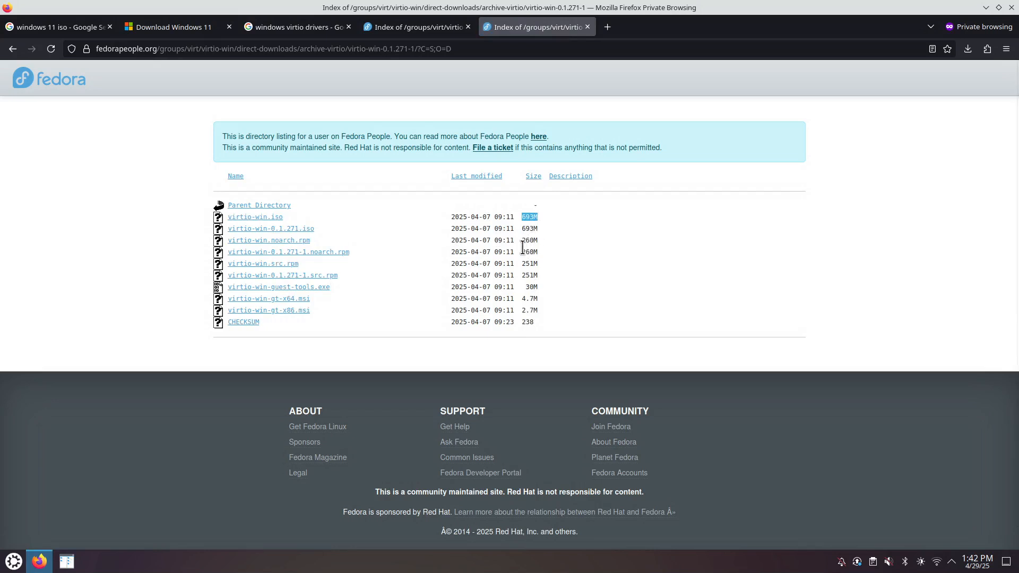
drag(284, 217, 229, 217)
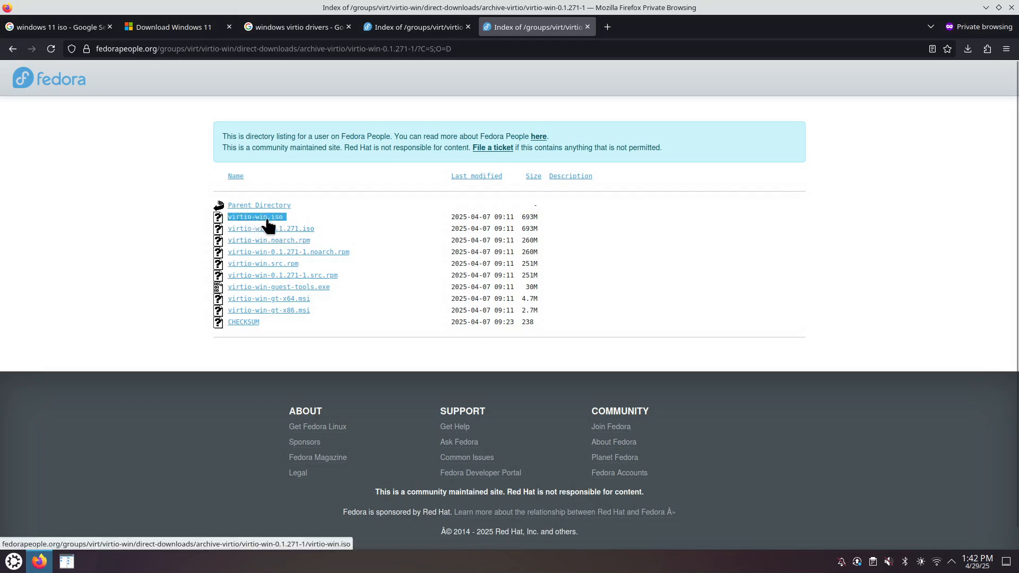
drag(296, 219, 259, 217)
drag(325, 229, 236, 229)
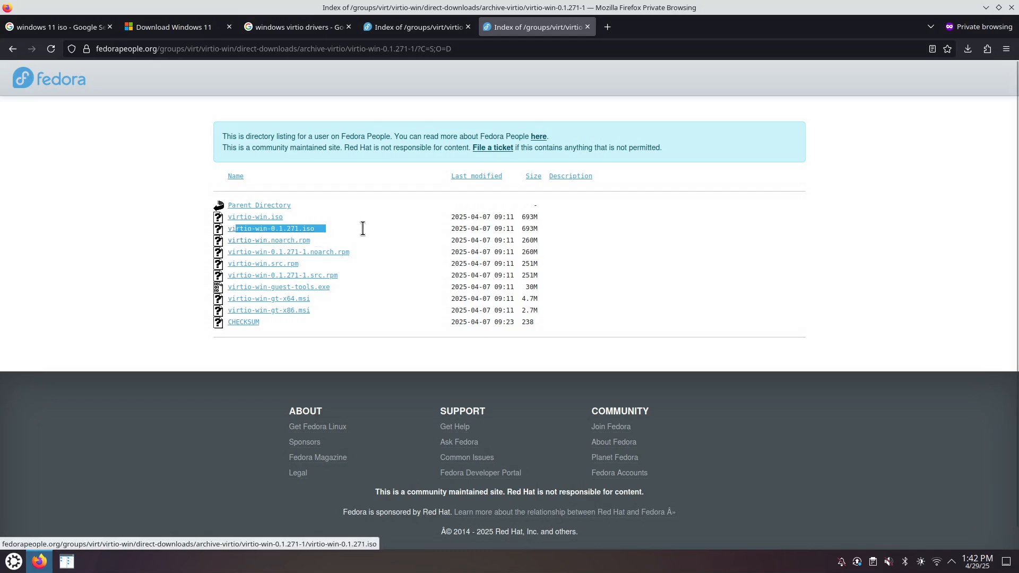
click(525, 240)
- Download virtio-win-0.1.271.iso into the iso folder
drag(549, 233, 495, 225)
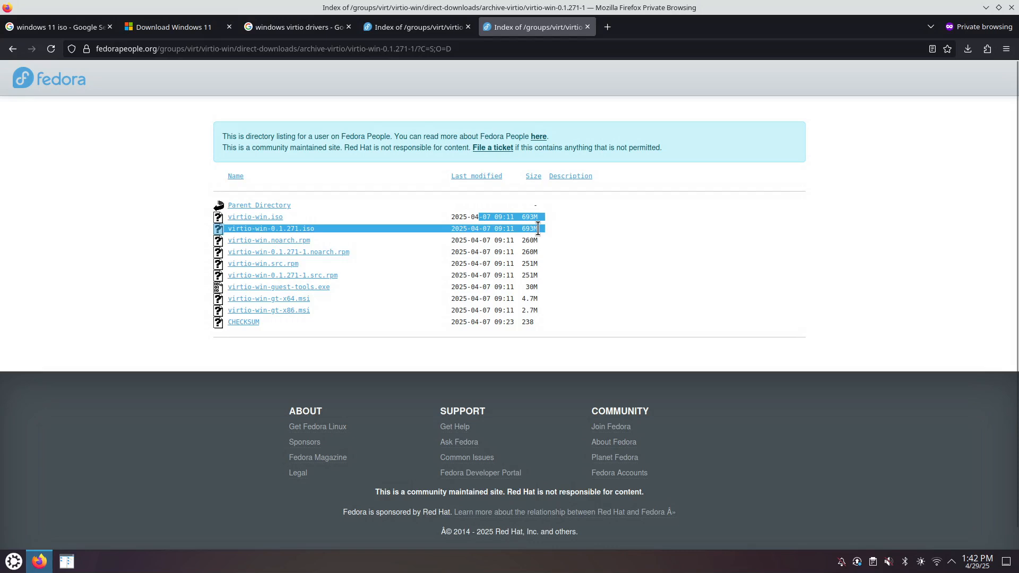
click(393, 228)
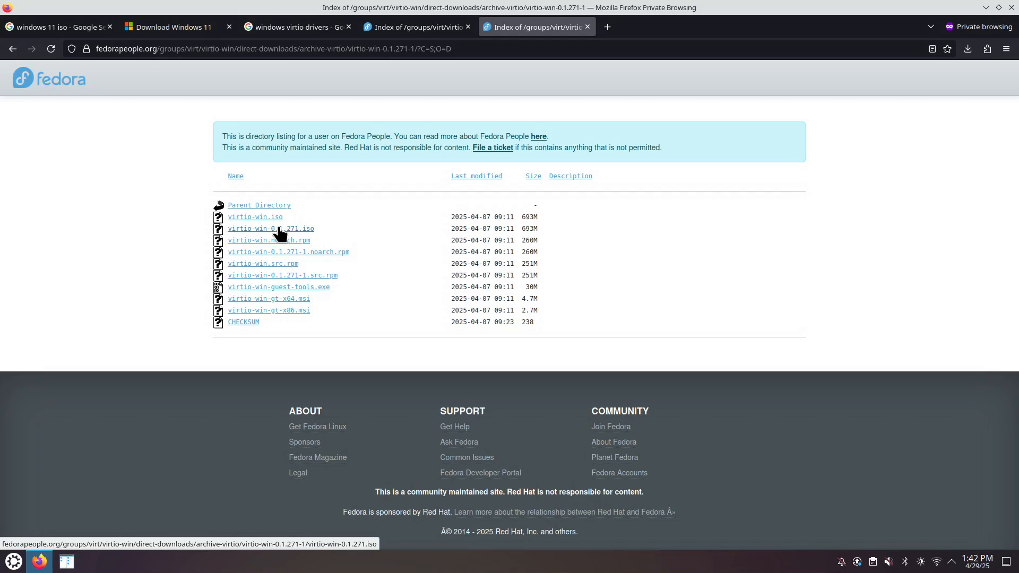
click(306, 230)
click(685, 378)
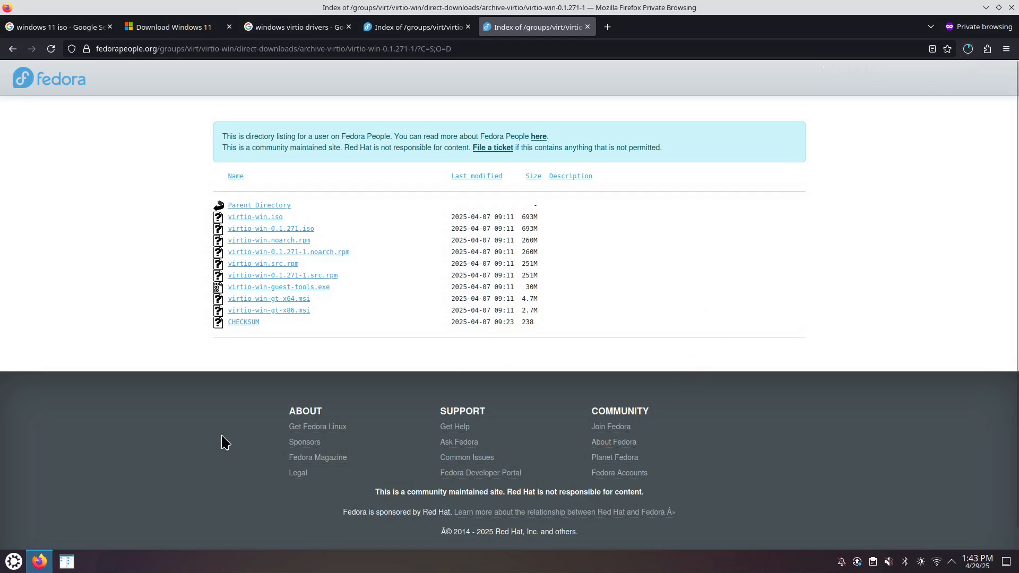
- Launch Virtual Machine Manager via 'virt' and start a new virtual machine
click(14, 566)
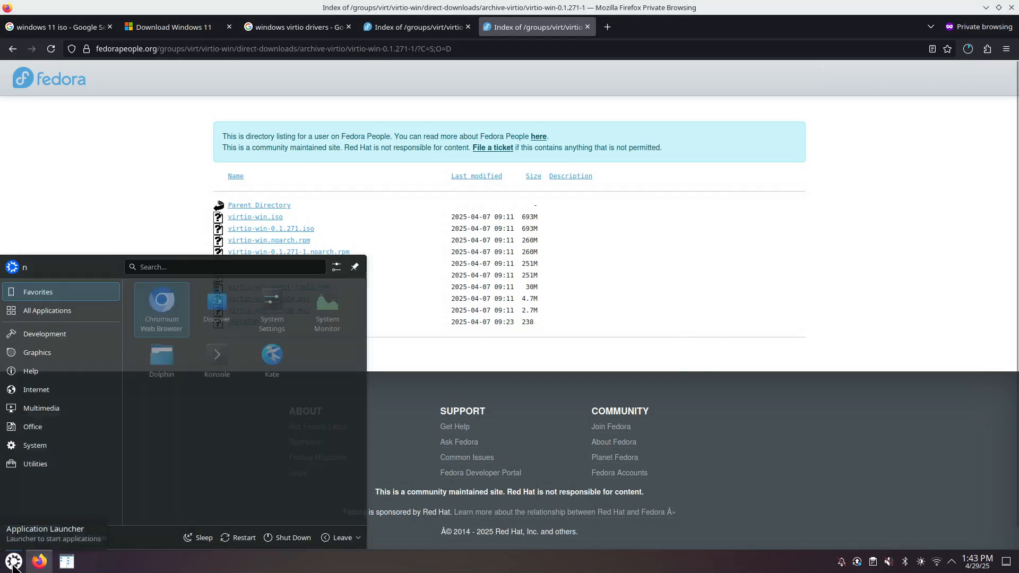
text(virt)
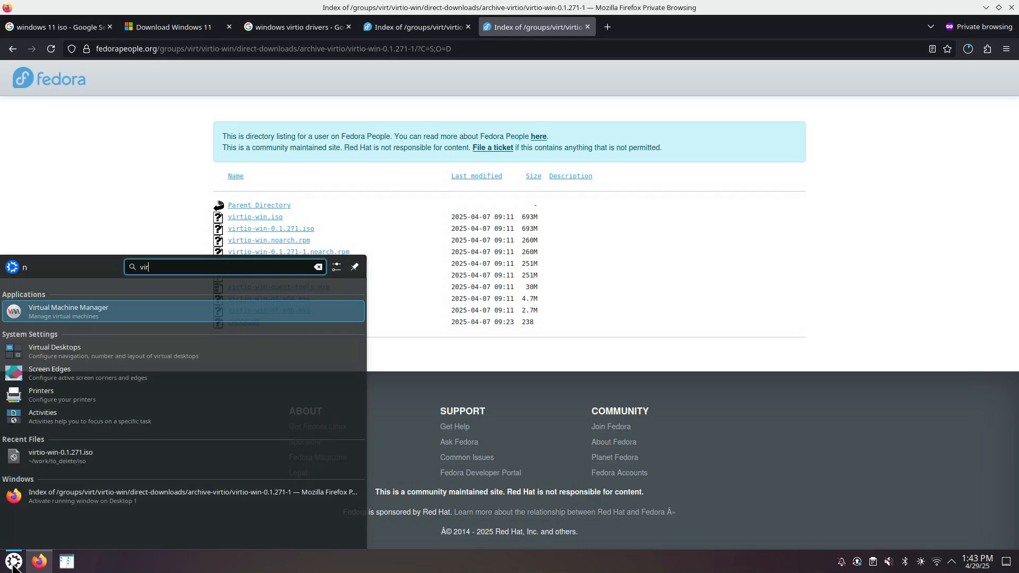
key(Return)
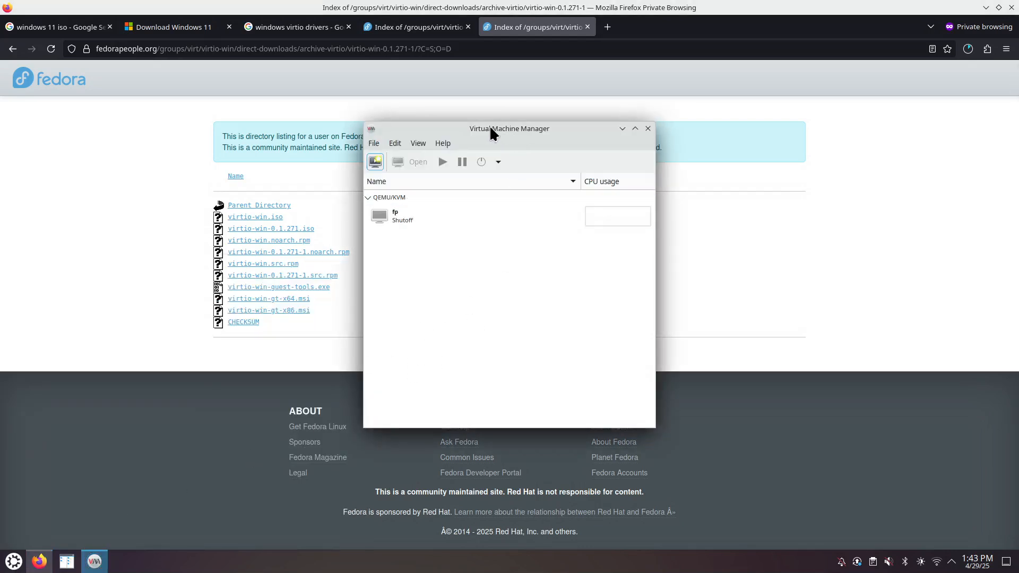
click(374, 143)
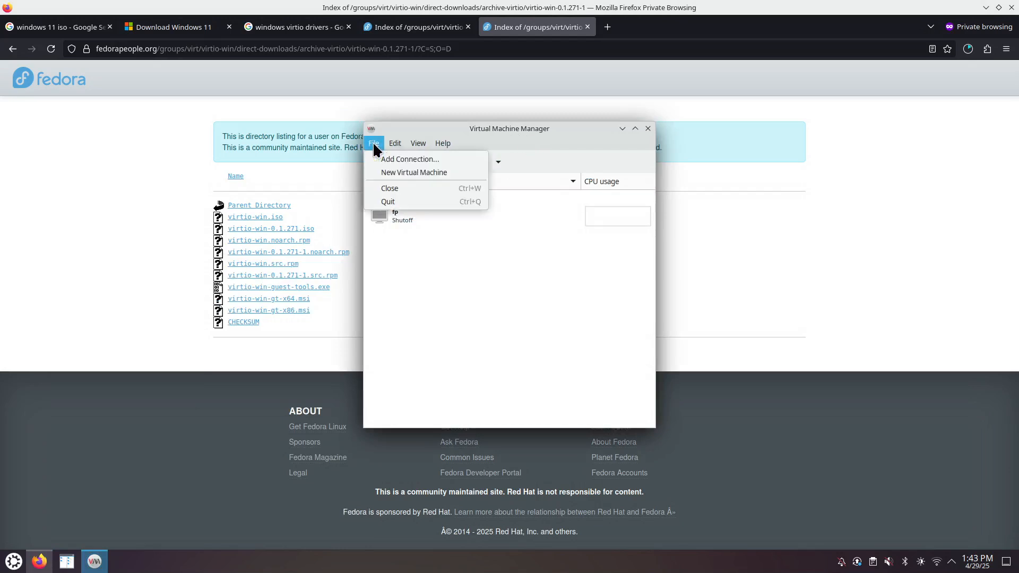
click(405, 175)
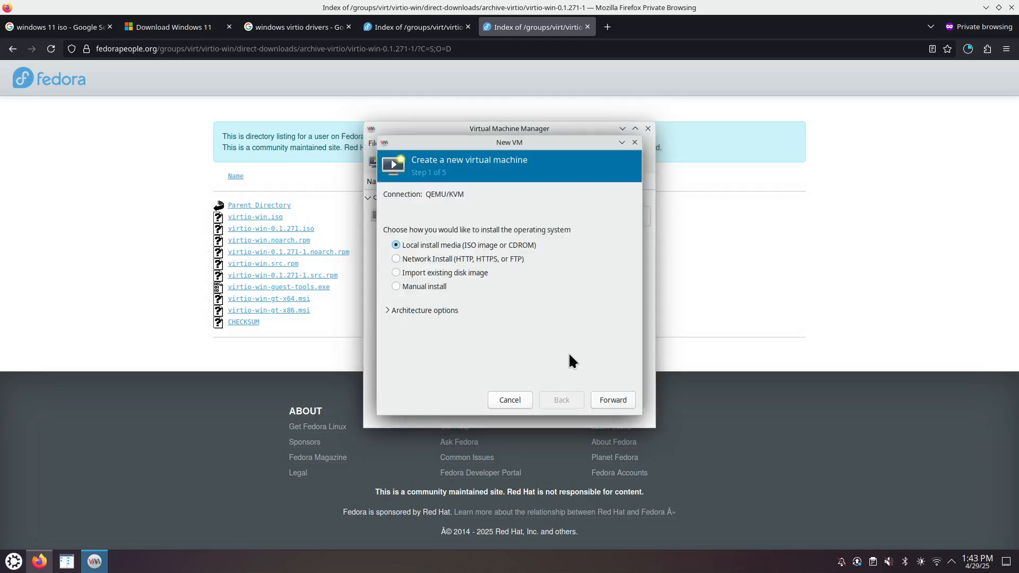
- Use Win11_24H2_English_x64.iso as the local install media
click(613, 400)
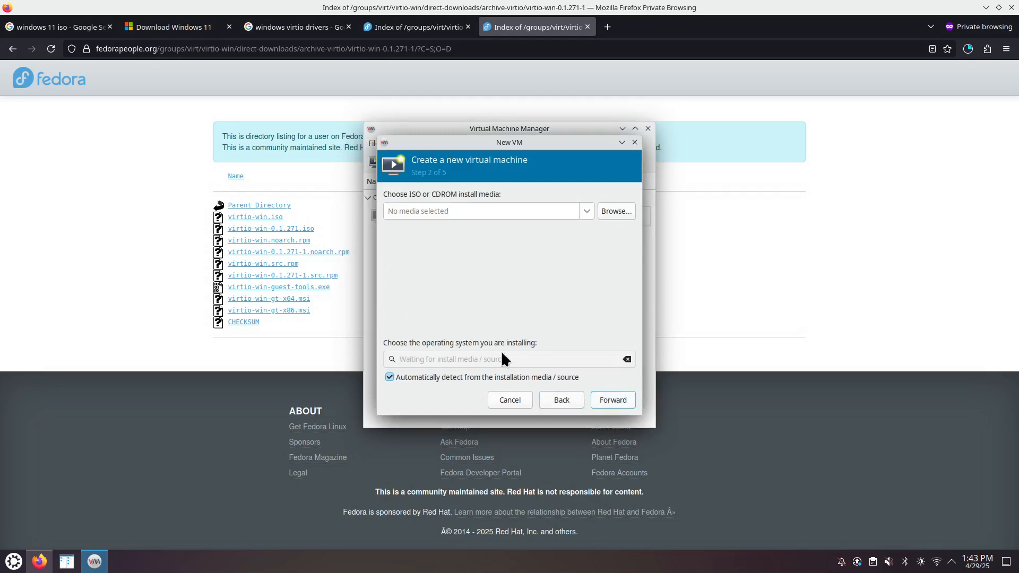
click(613, 211)
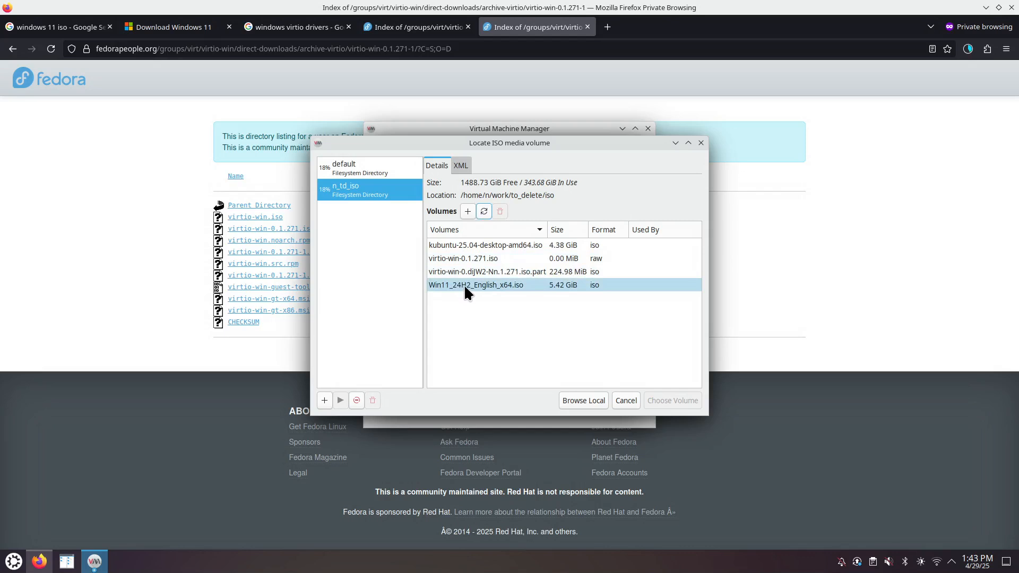
click(504, 287)
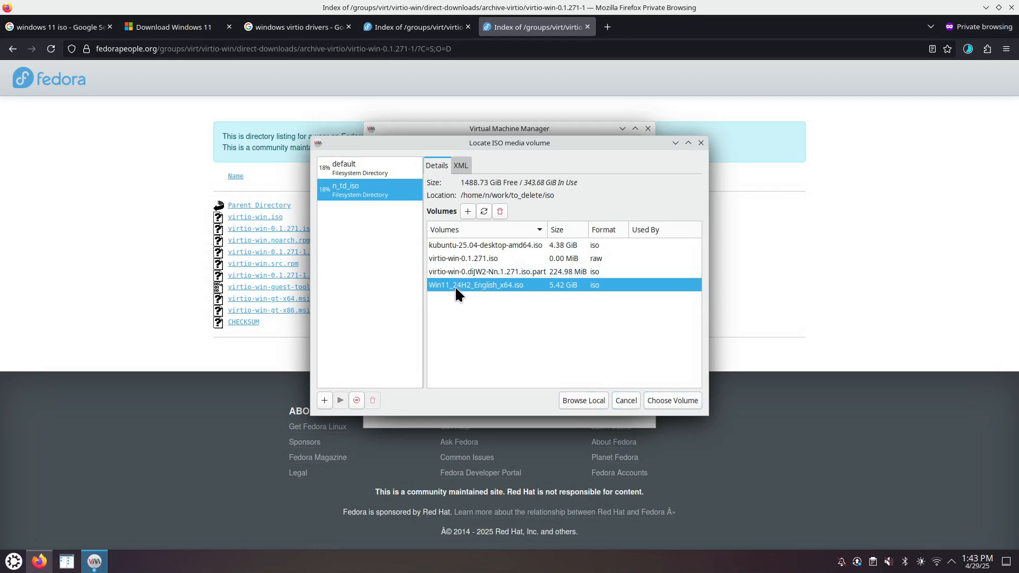
click(674, 402)
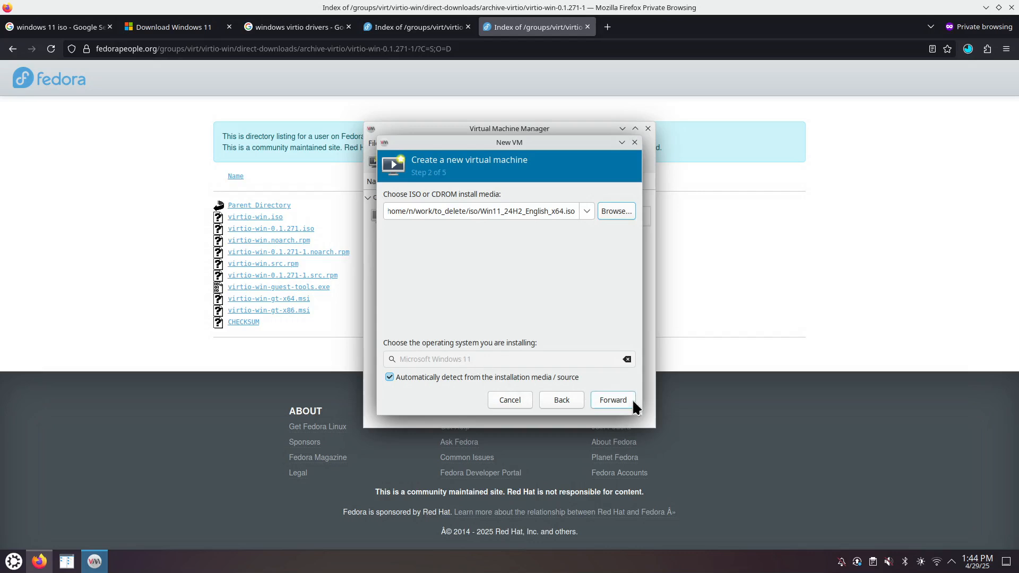
- Set the VM to 10240 MiB memory and 14 CPUs
click(616, 400)
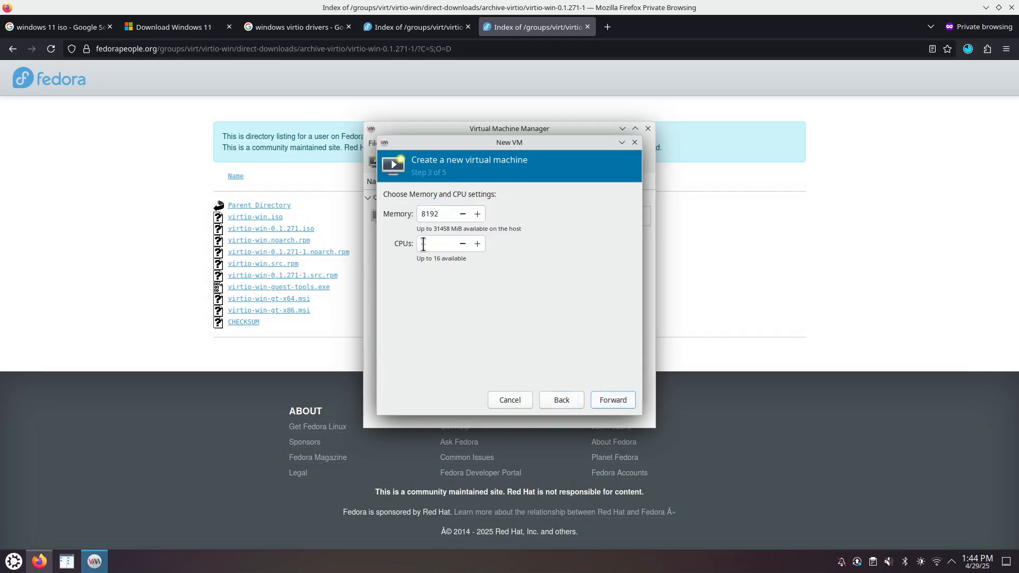
drag(444, 214, 408, 213)
text(10240)
drag(430, 244, 419, 242)
text(14)
click(613, 400)
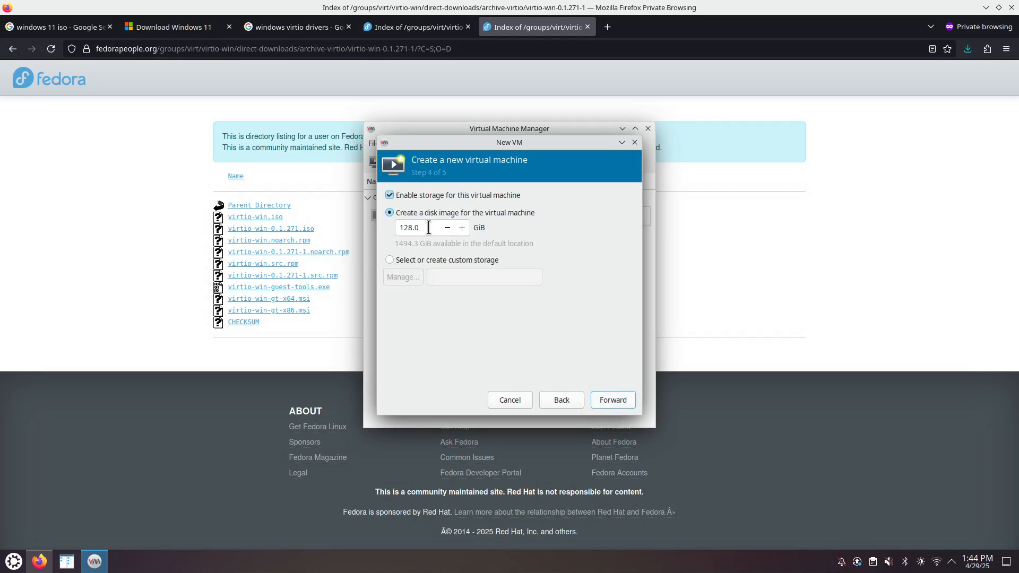
- Make the disk 250 GiB, keep NAT networking, and finish with customization before install
text(250)
click(612, 402)
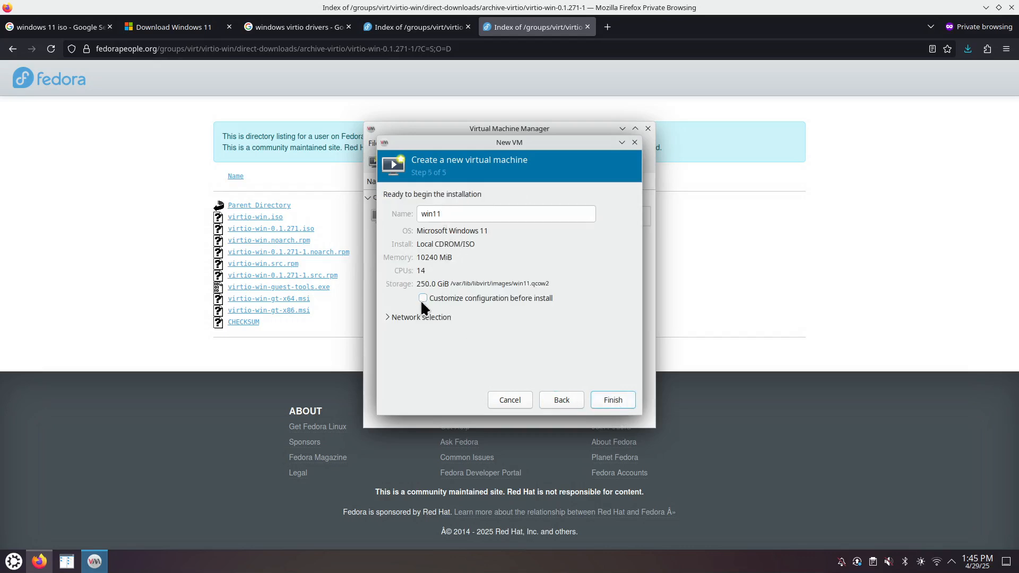
click(384, 317)
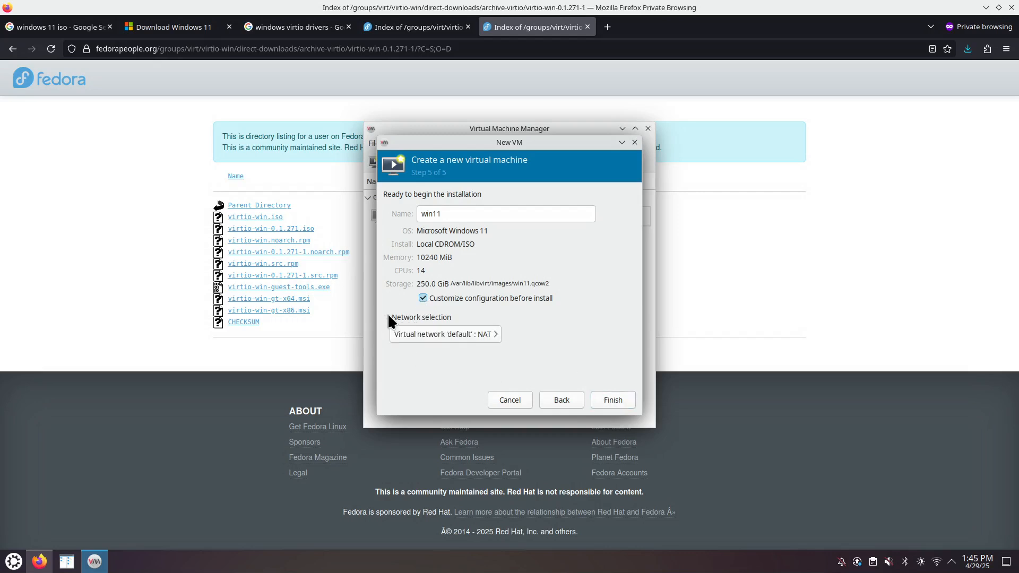
click(495, 332)
click(535, 330)
click(498, 333)
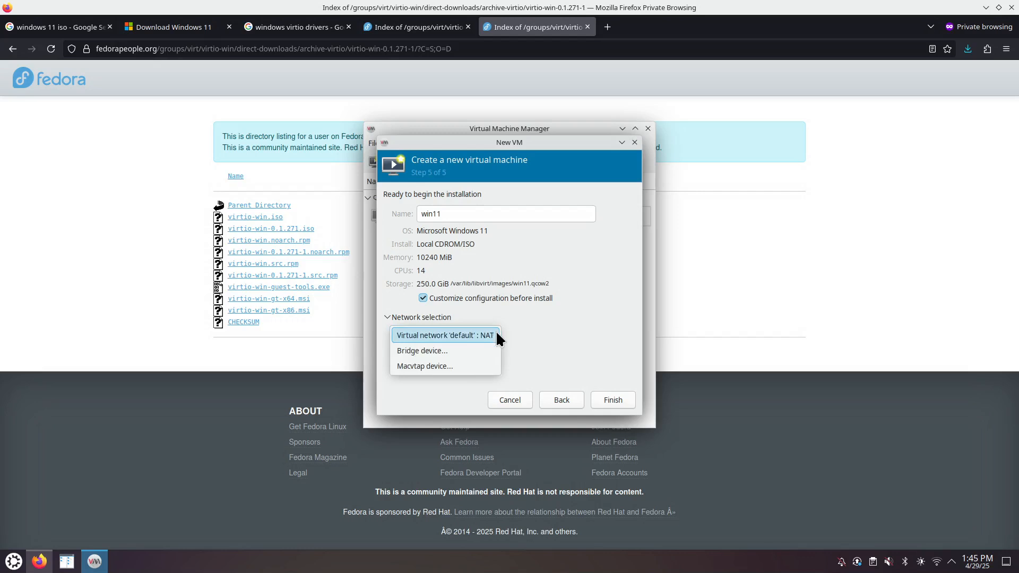
click(547, 345)
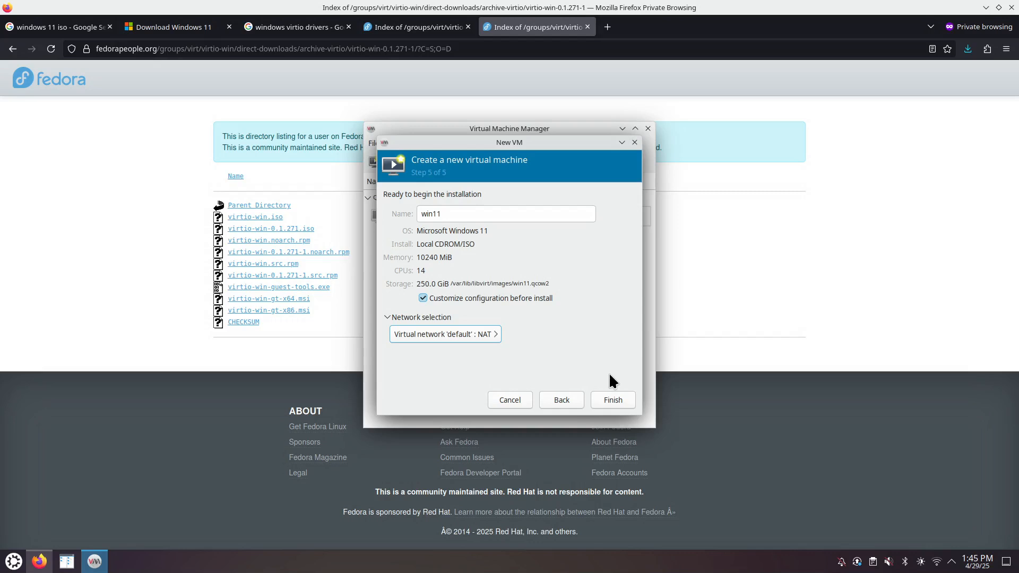
click(614, 406)
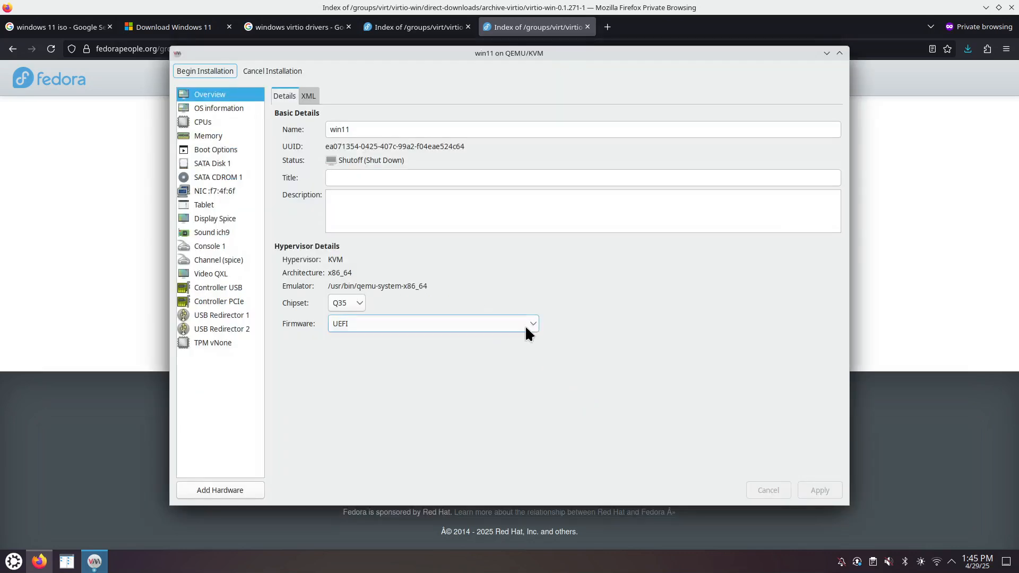
- Keep UEFI firmware and the Q35 chipset, checking the TPM device along the way
click(343, 325)
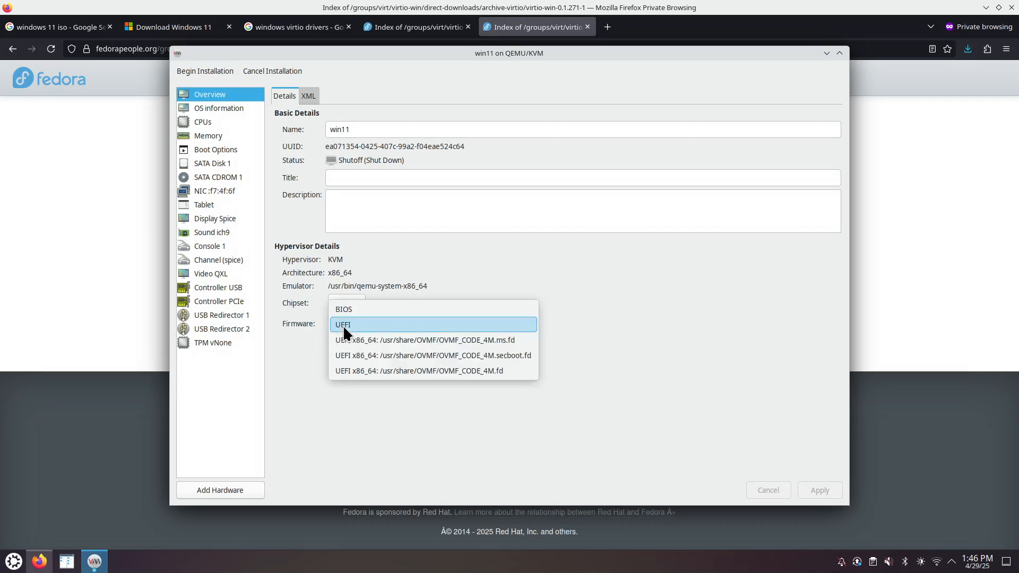
click(298, 335)
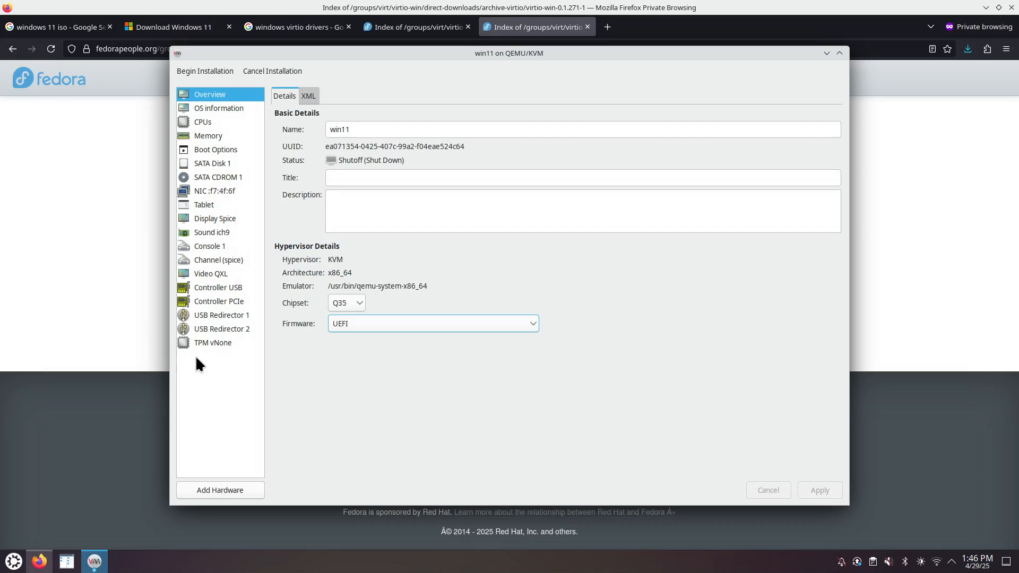
click(219, 344)
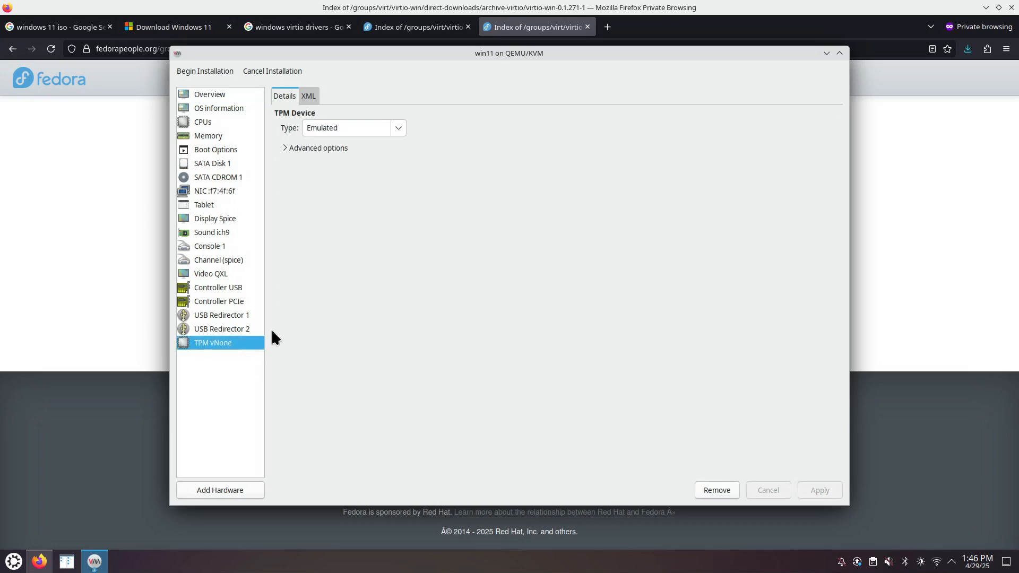
click(230, 94)
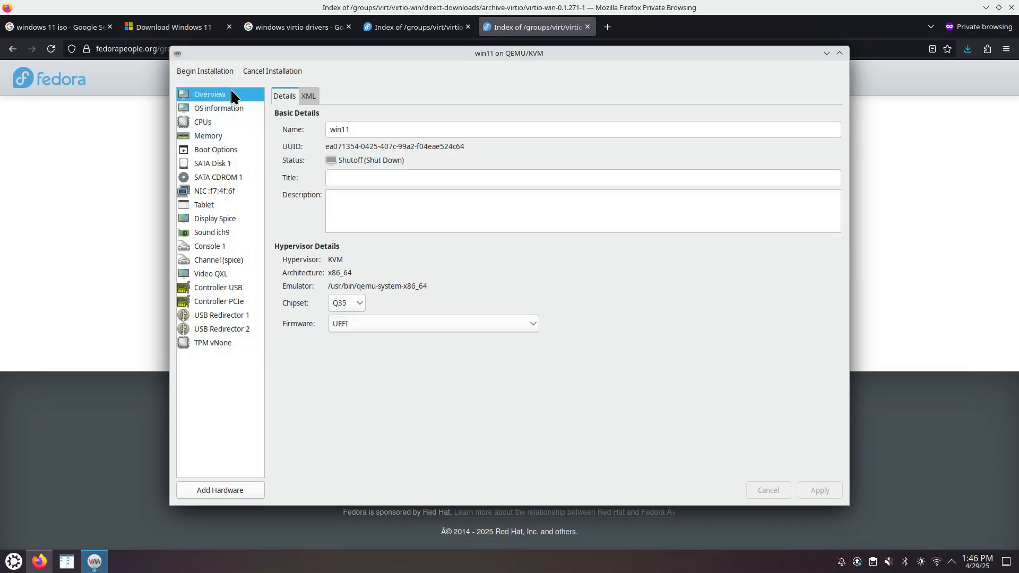
click(360, 303)
click(361, 302)
- Enable manual CPU topology and select Sockets to set it to 1
click(211, 107)
click(208, 122)
click(278, 196)
click(293, 206)
drag(338, 222, 321, 232)
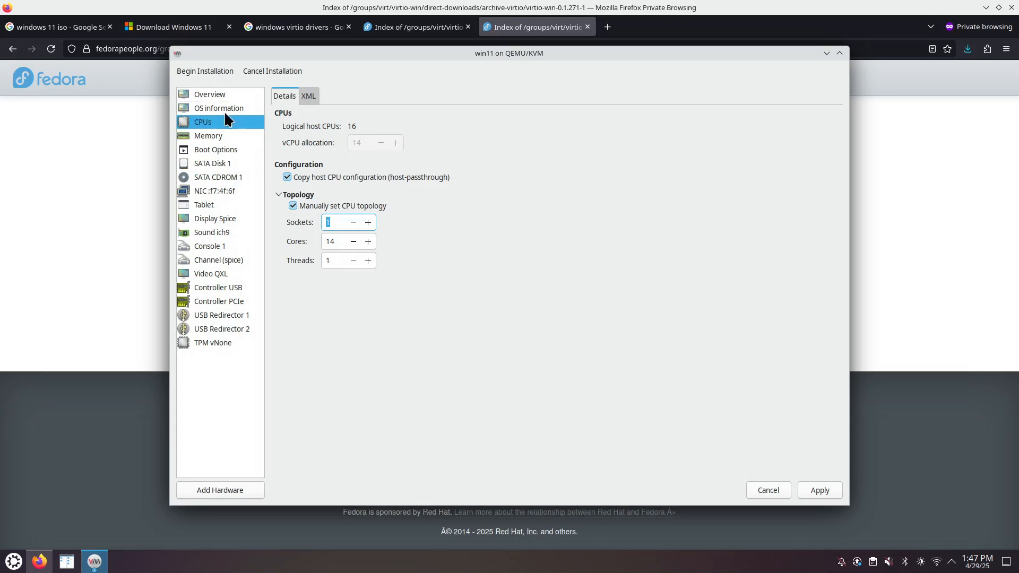
- Apply the pending CPU topology changes
click(210, 137)
click(546, 328)
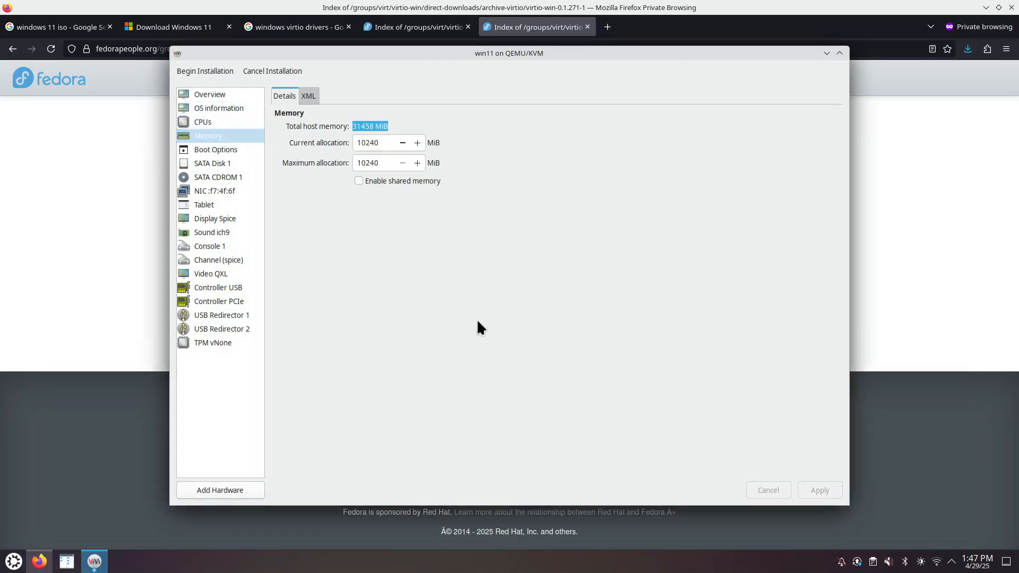
click(229, 151)
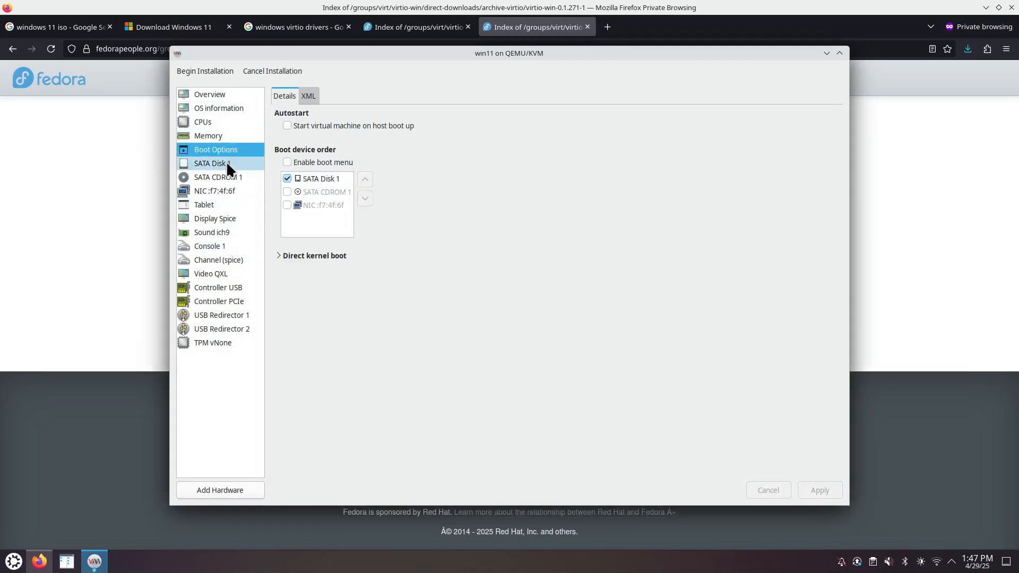
- Switch SATA Disk 1 to the VirtIO bus, then select SATA CDROM 1
click(228, 162)
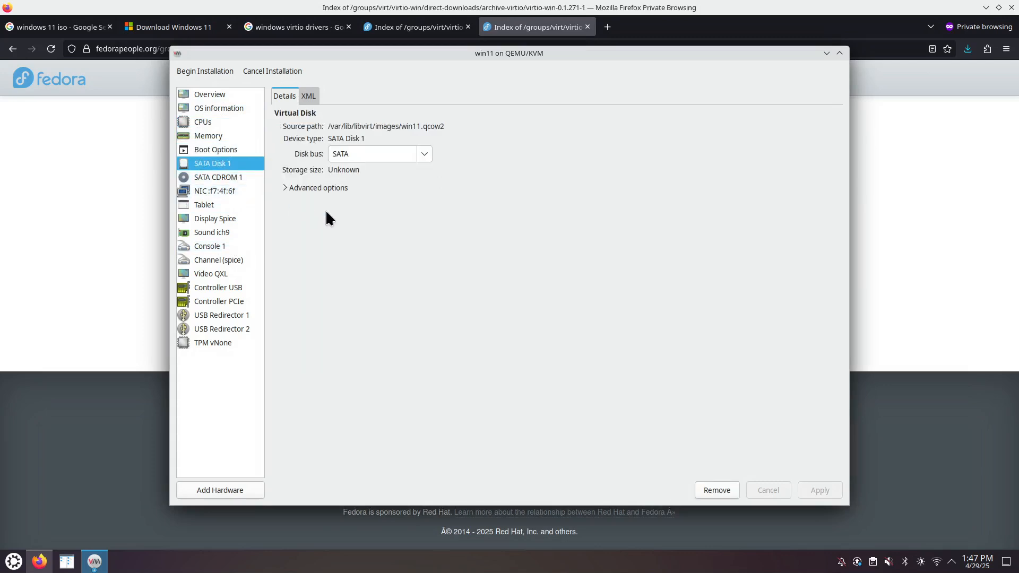
click(425, 155)
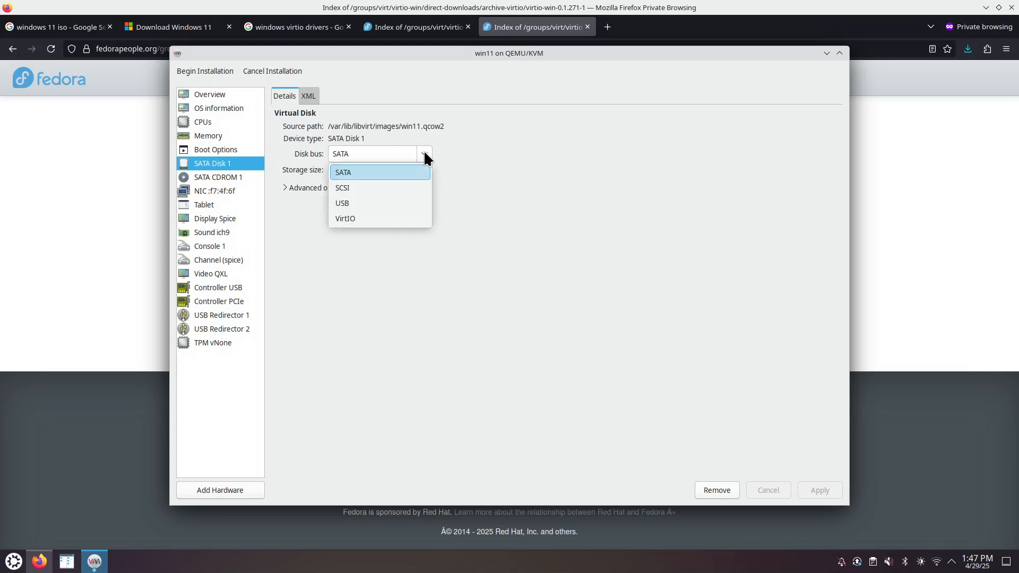
click(358, 217)
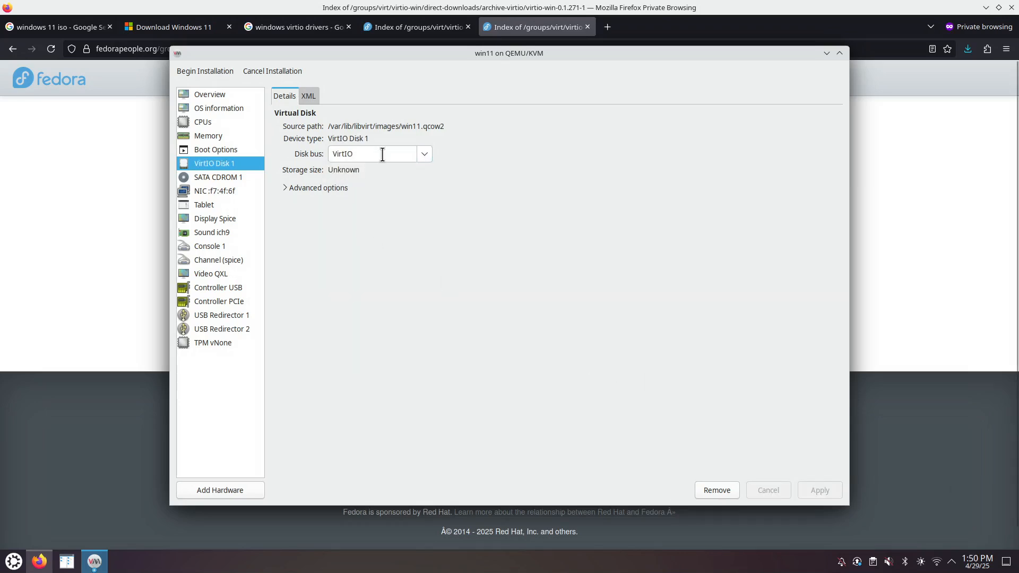
click(425, 155)
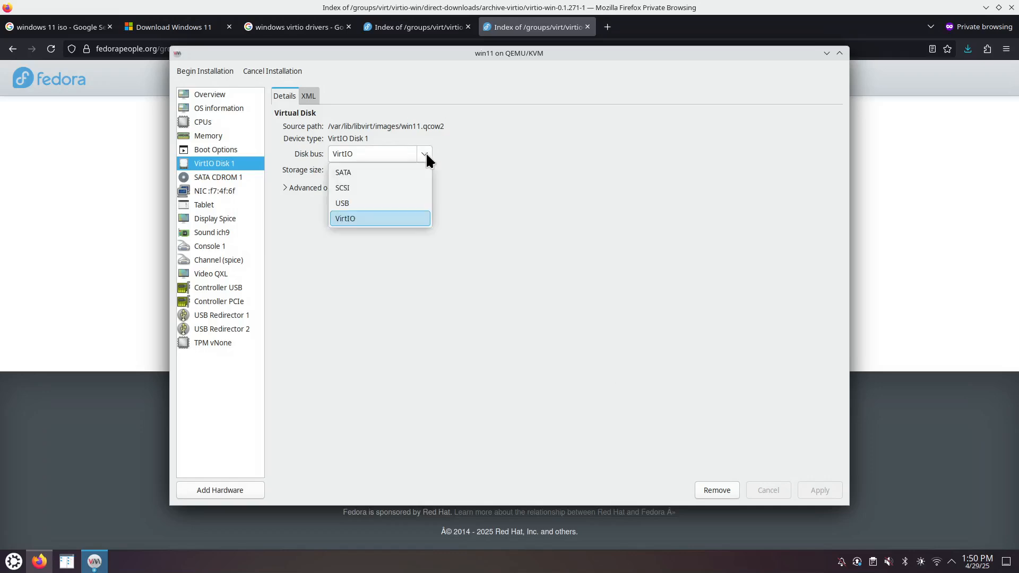
click(478, 70)
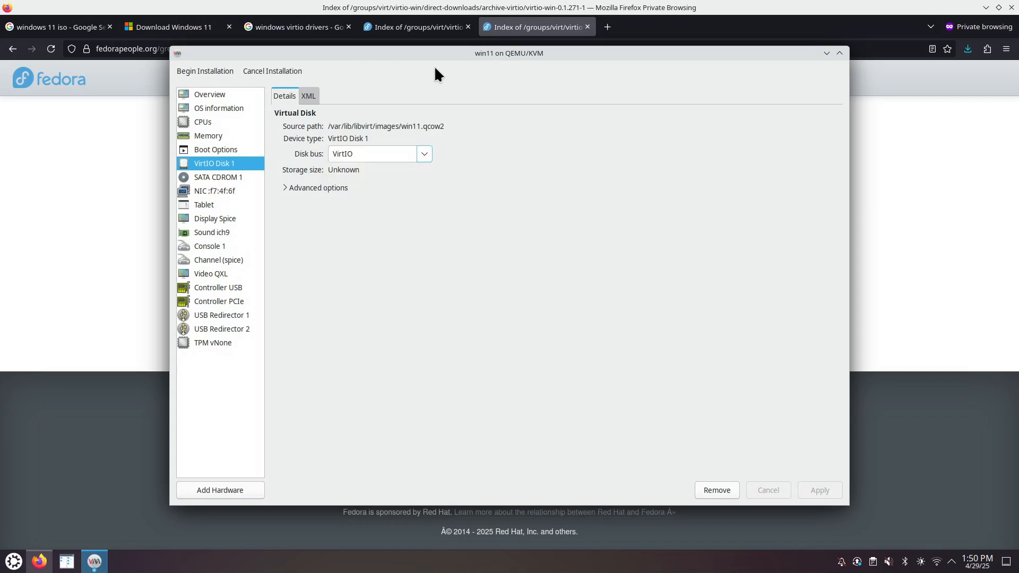
click(424, 154)
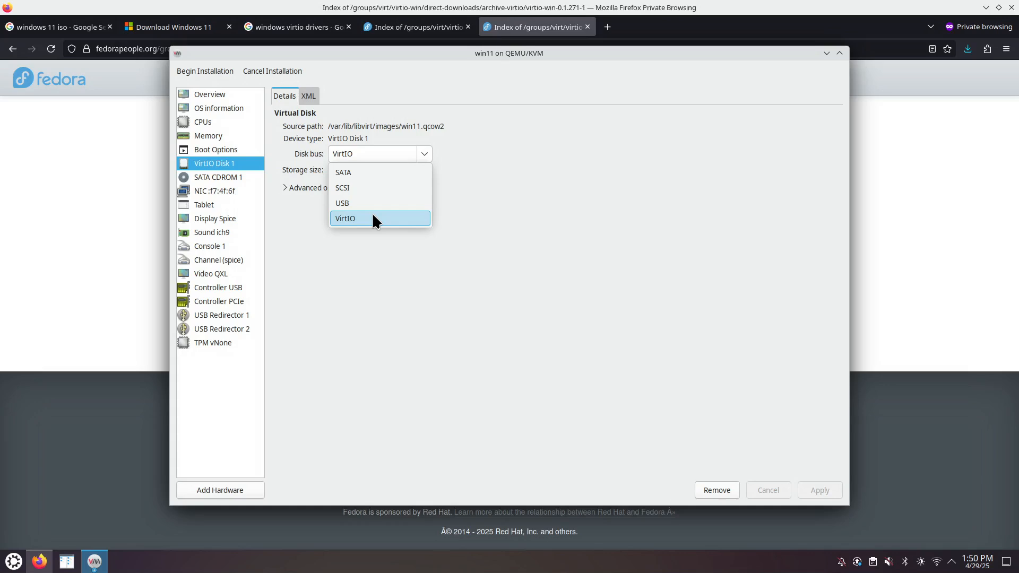
click(471, 197)
click(234, 181)
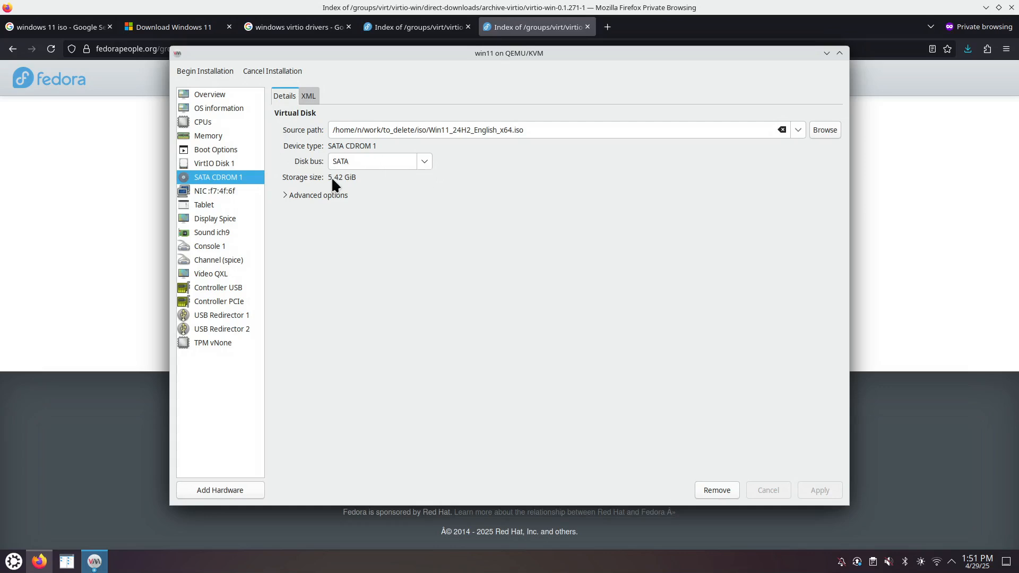
- Check the CD-ROM bus options and keep it on SATA
click(425, 154)
click(352, 184)
click(425, 162)
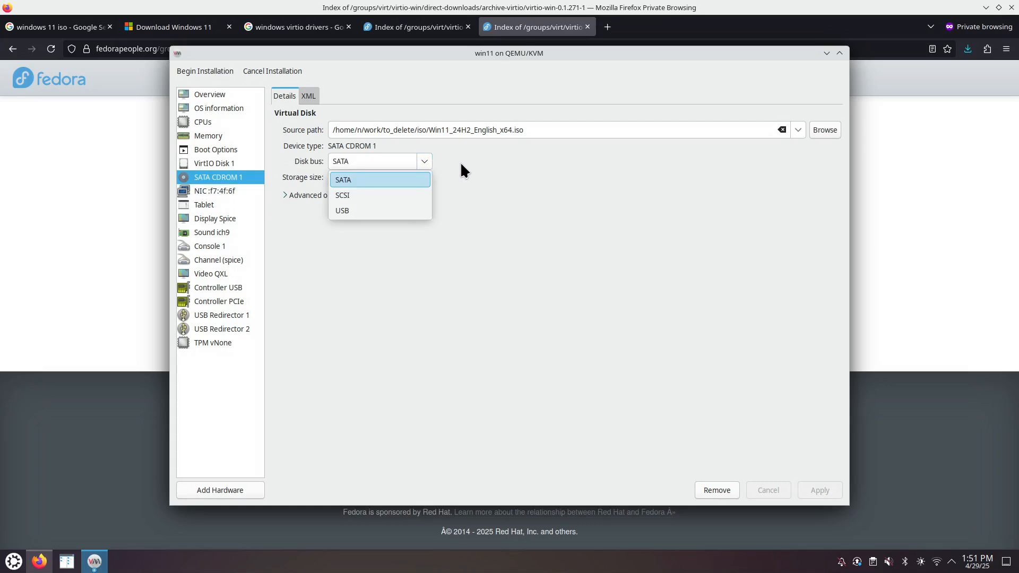
click(413, 179)
- Change the network interface device model from e1000e to virtio and apply it
click(232, 188)
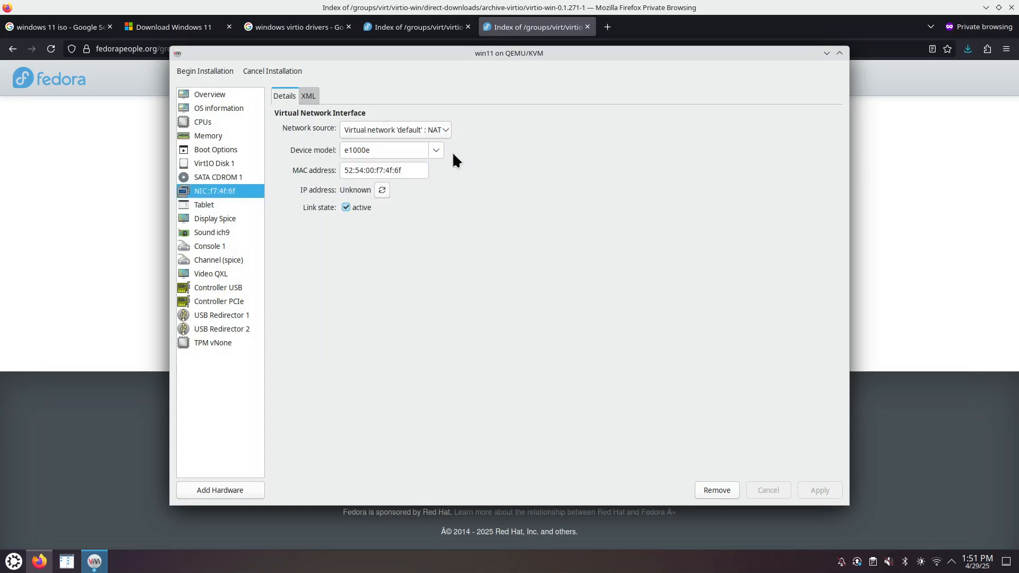
drag(376, 149, 343, 149)
click(436, 151)
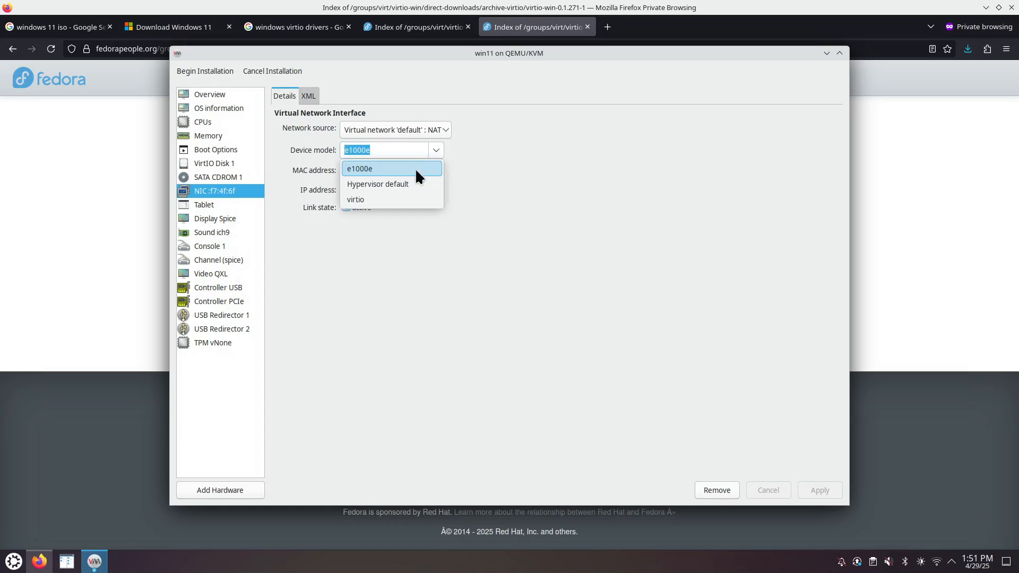
click(356, 200)
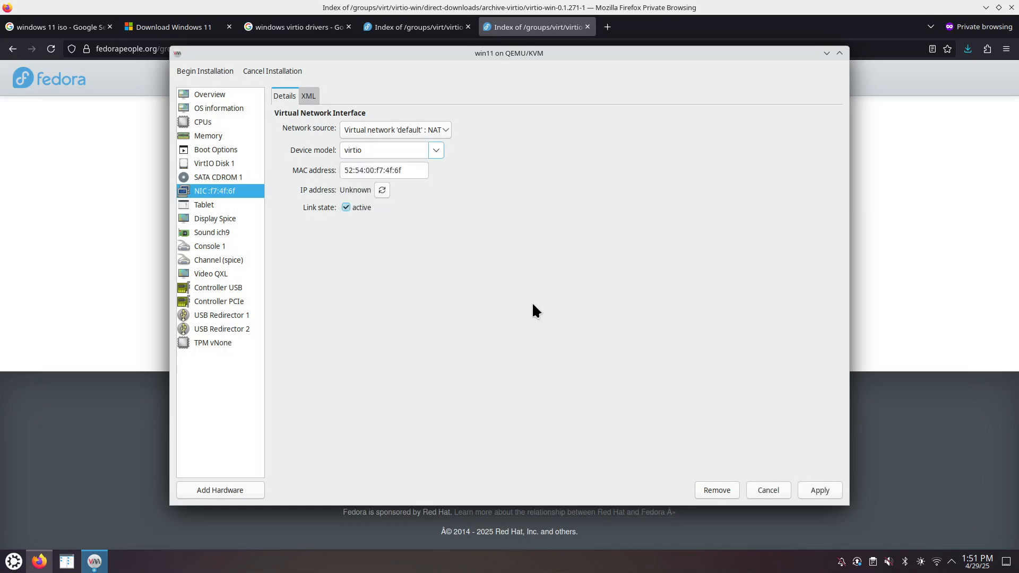
click(827, 487)
- Review the tablet, remaining devices and USB Redirector 2, then confirm the NIC model is virtio
click(237, 206)
click(237, 220)
click(232, 232)
click(232, 246)
click(245, 330)
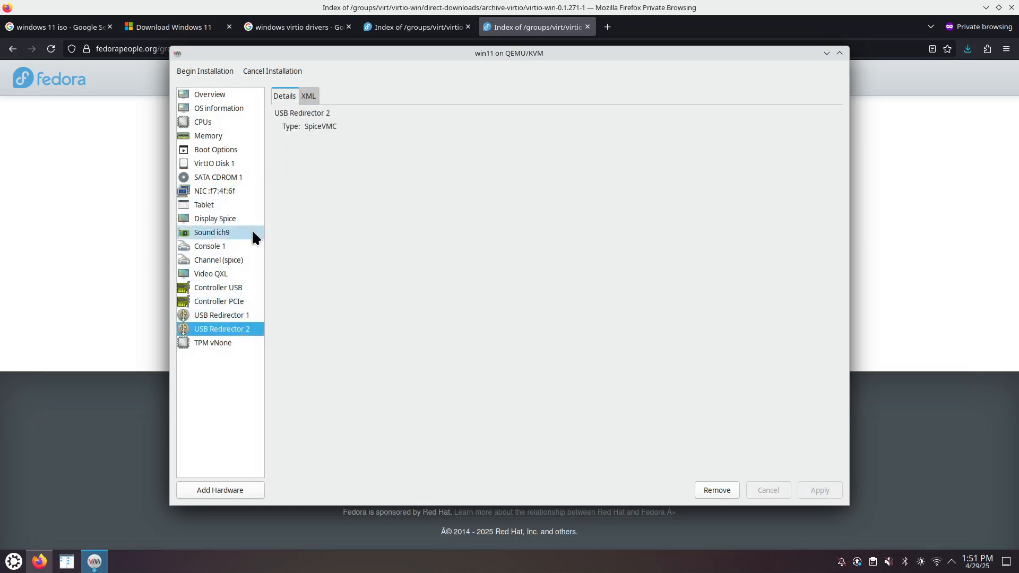
click(239, 194)
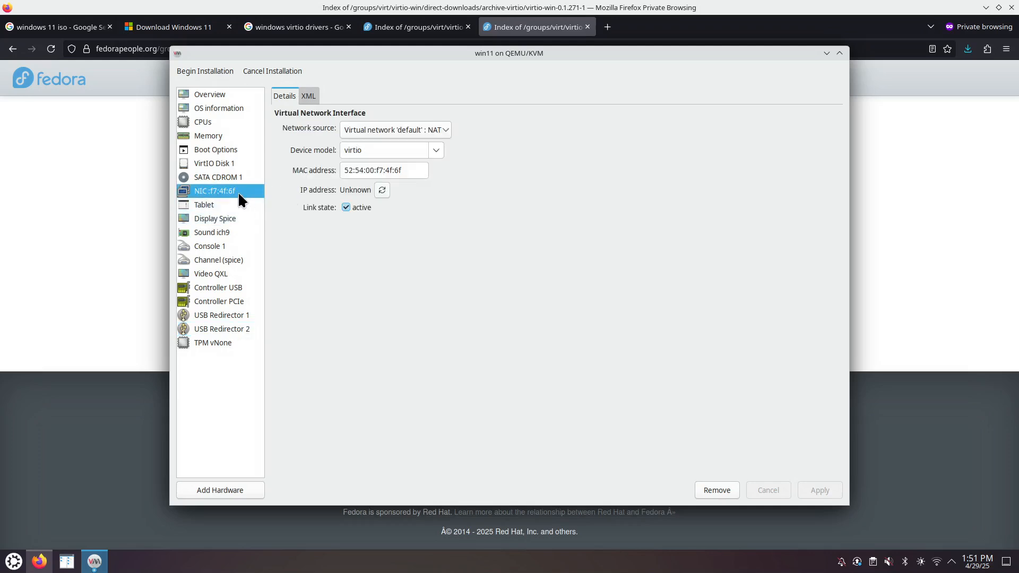
click(435, 151)
click(444, 228)
- Confirm VirtIO Disk 1 keeps the VirtIO bus and review the 1-socket, 14-core, 1-thread CPU topology
click(204, 164)
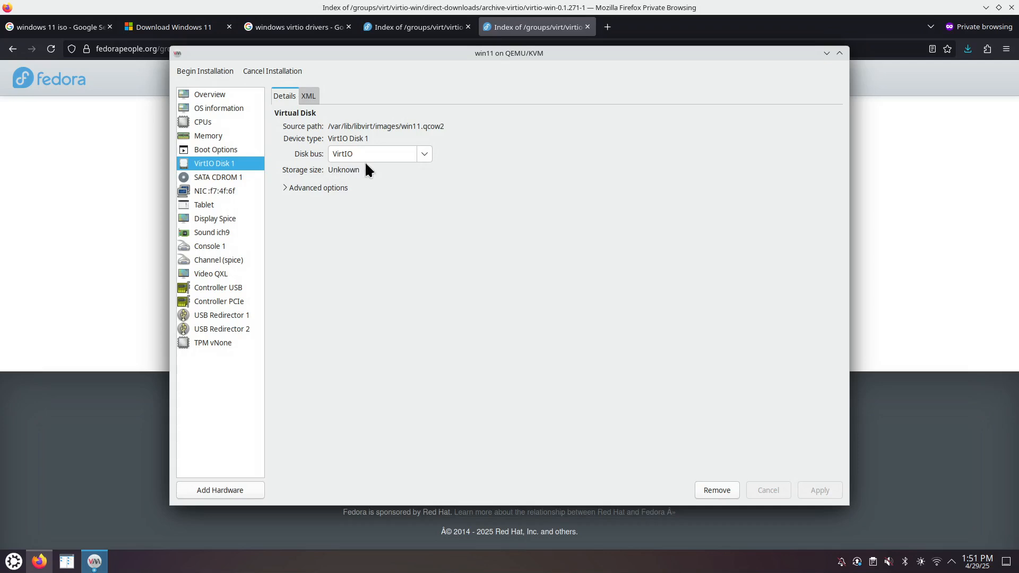
click(425, 157)
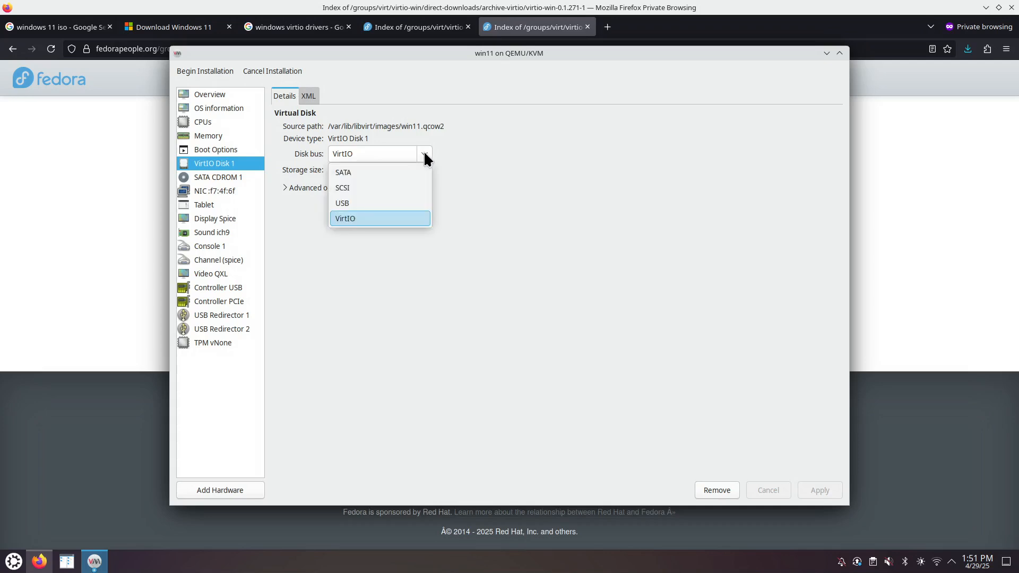
click(528, 238)
click(231, 123)
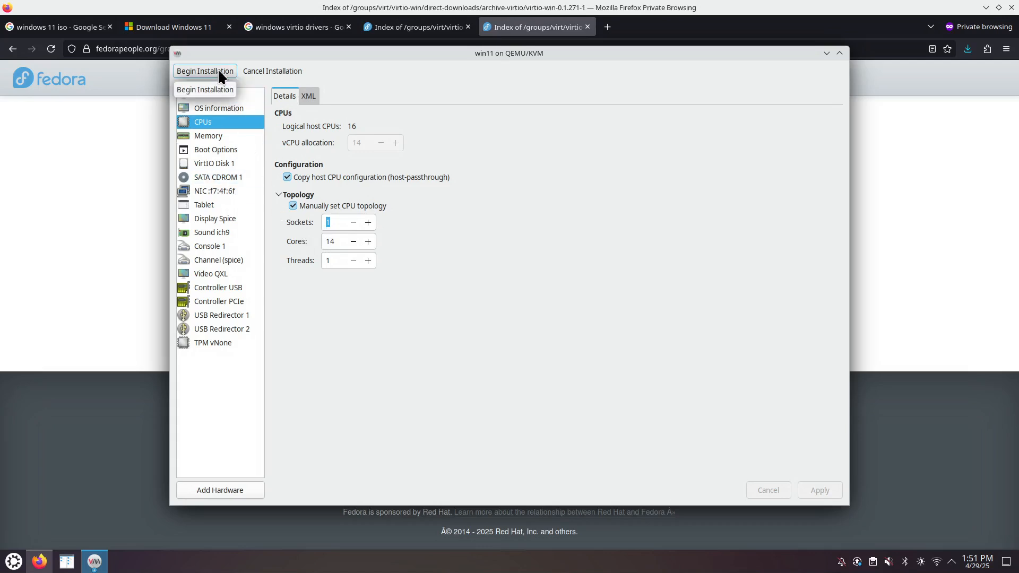
drag(377, 53, 372, 61)
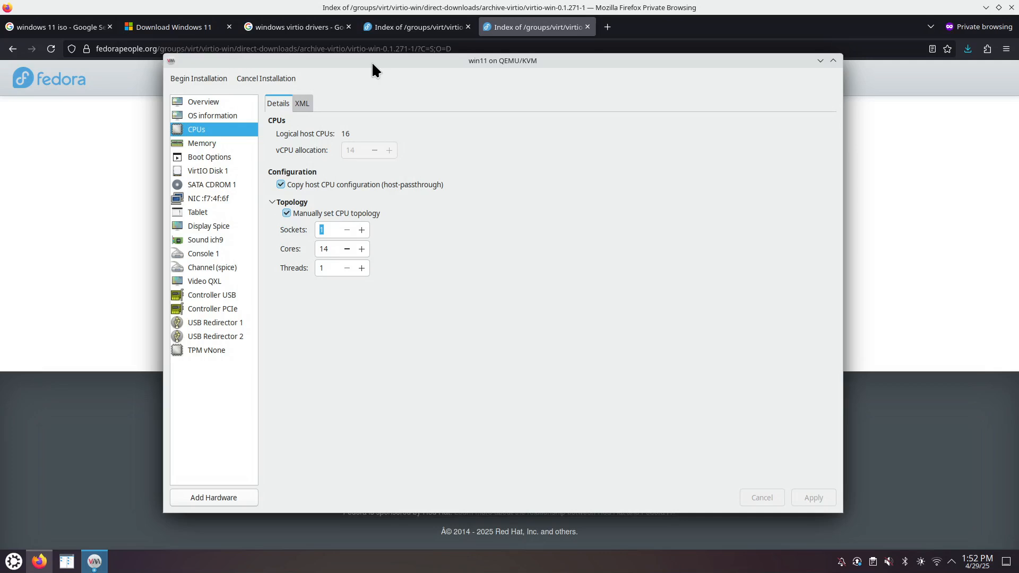
- Add new storage hardware as a CDROM device and browse for an existing volume
click(214, 496)
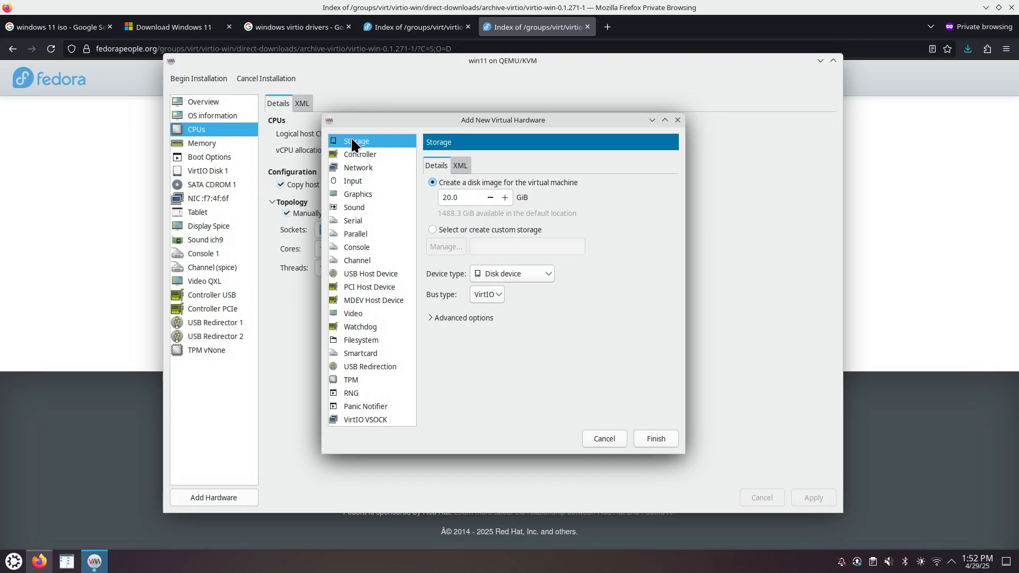
click(545, 268)
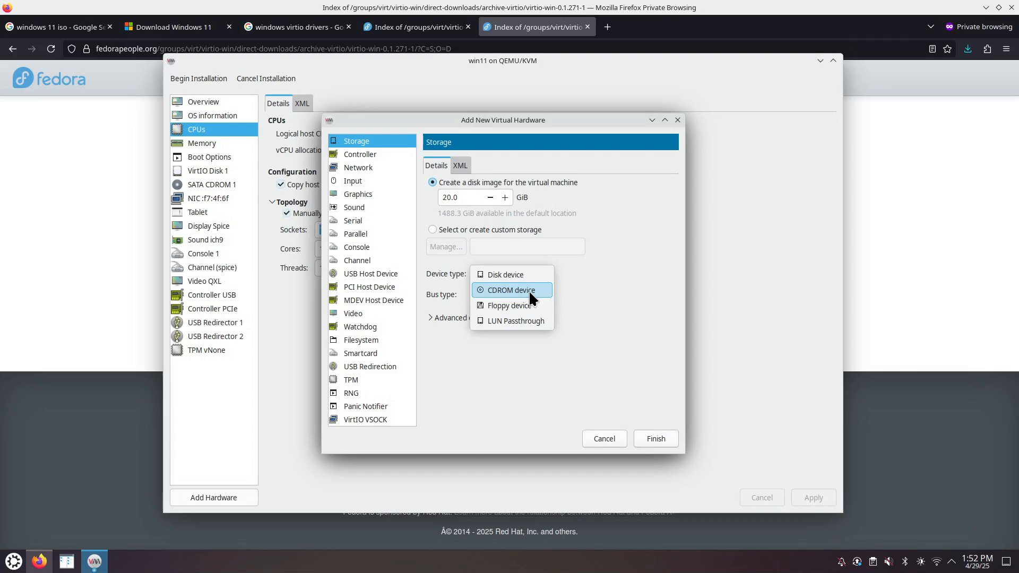
click(529, 290)
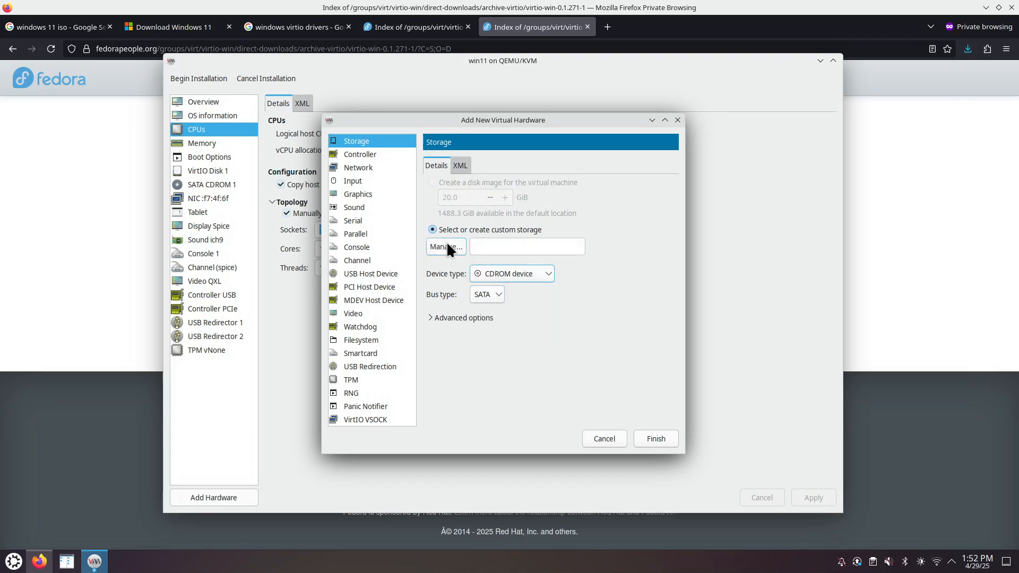
click(447, 246)
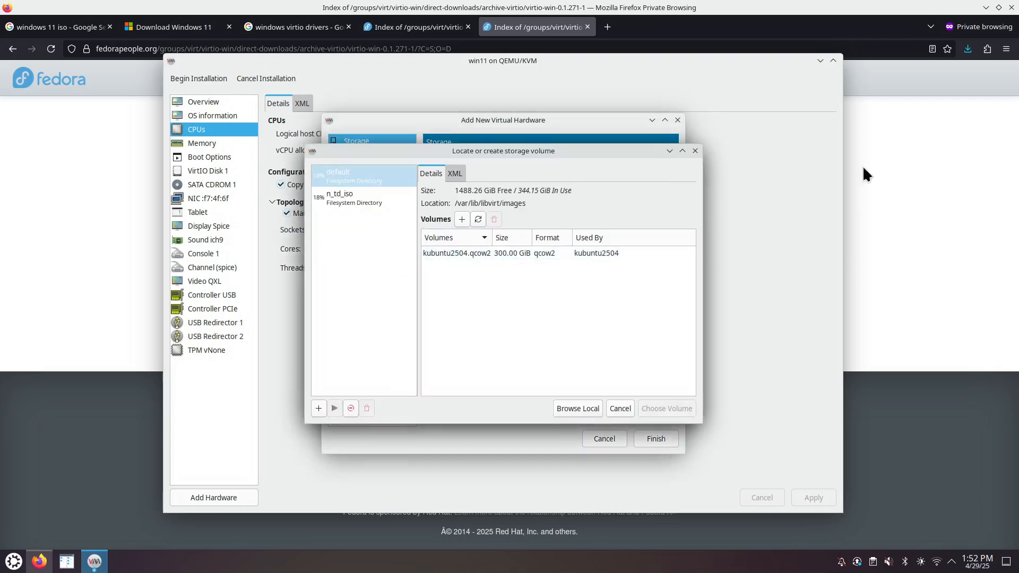
- Check the completed downloads for the virtio-win ISO and return to the VM manager
click(908, 125)
click(967, 49)
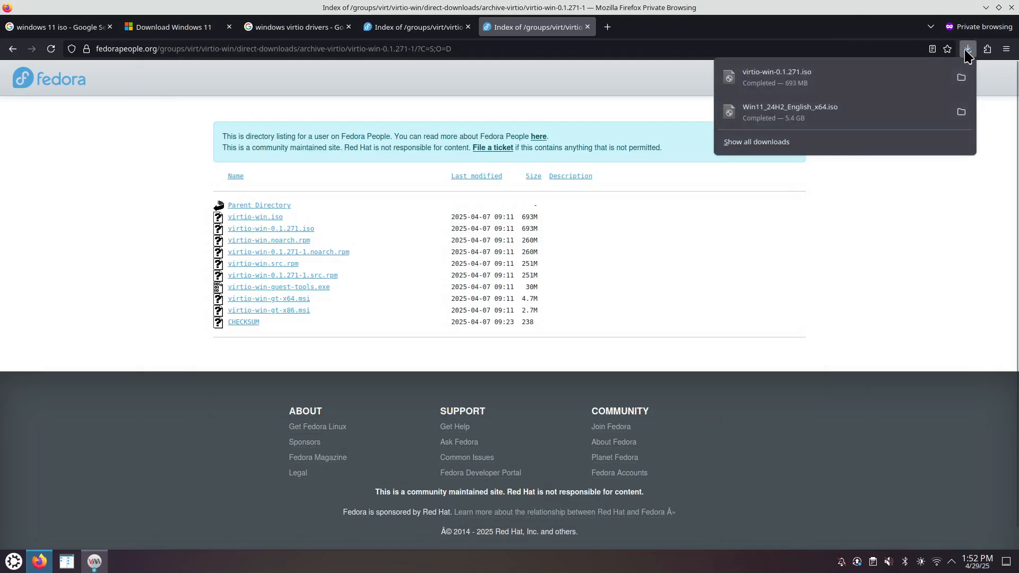
click(906, 216)
click(89, 566)
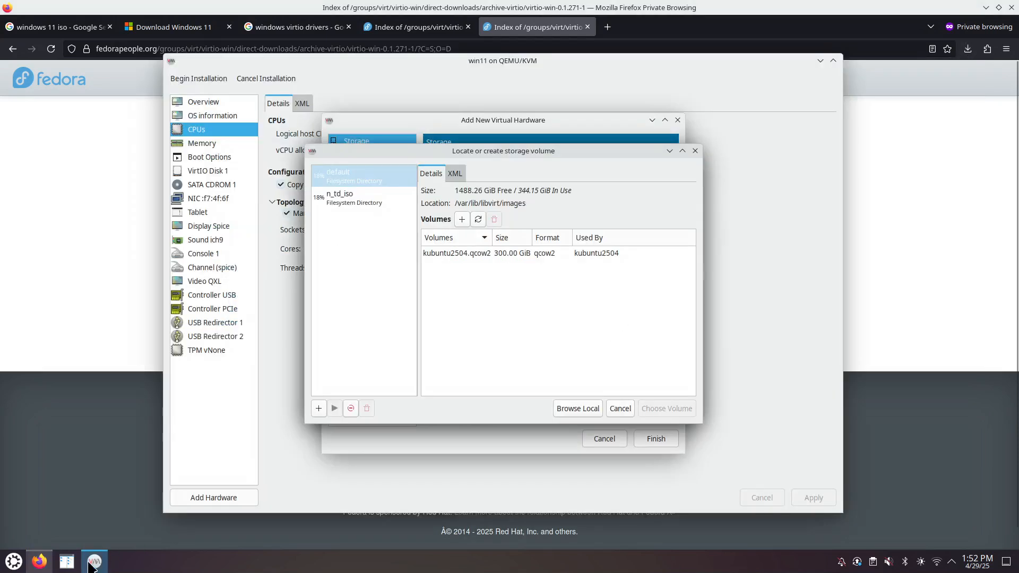
- Pick virtio-win-0.1.271.iso from the n_td_iso pool and finish adding the CD-ROM drive
click(350, 200)
click(477, 219)
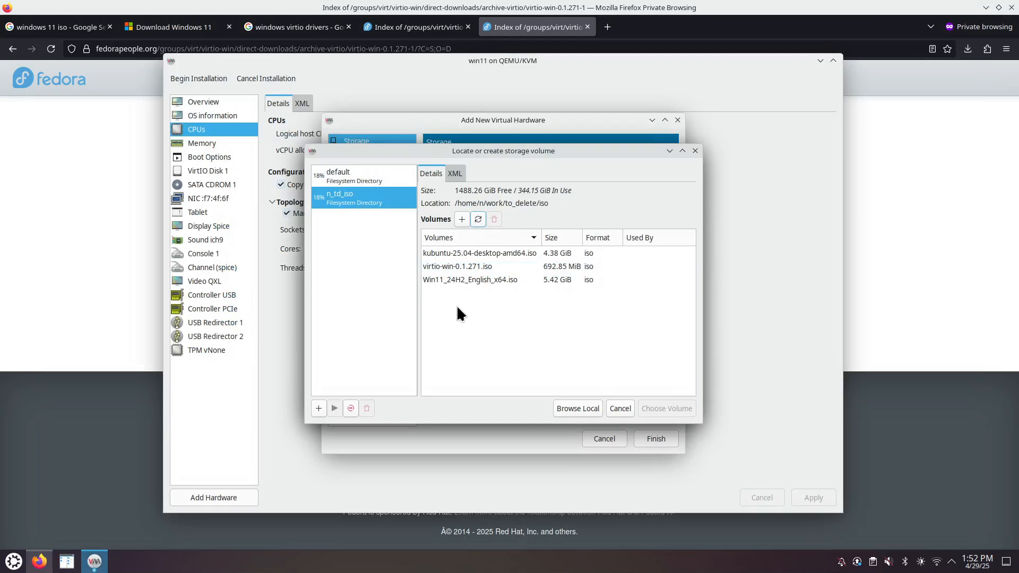
click(455, 266)
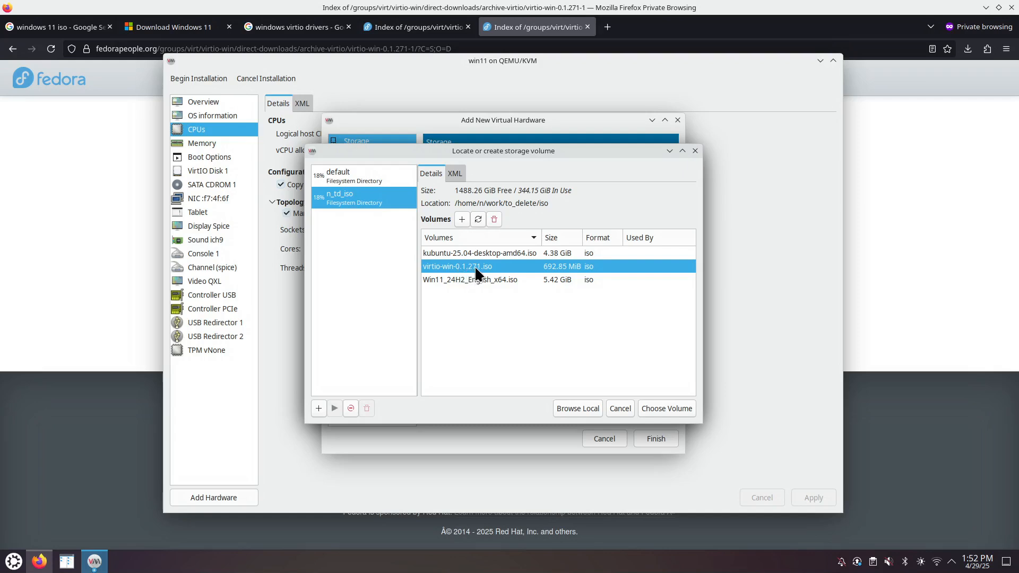
click(667, 408)
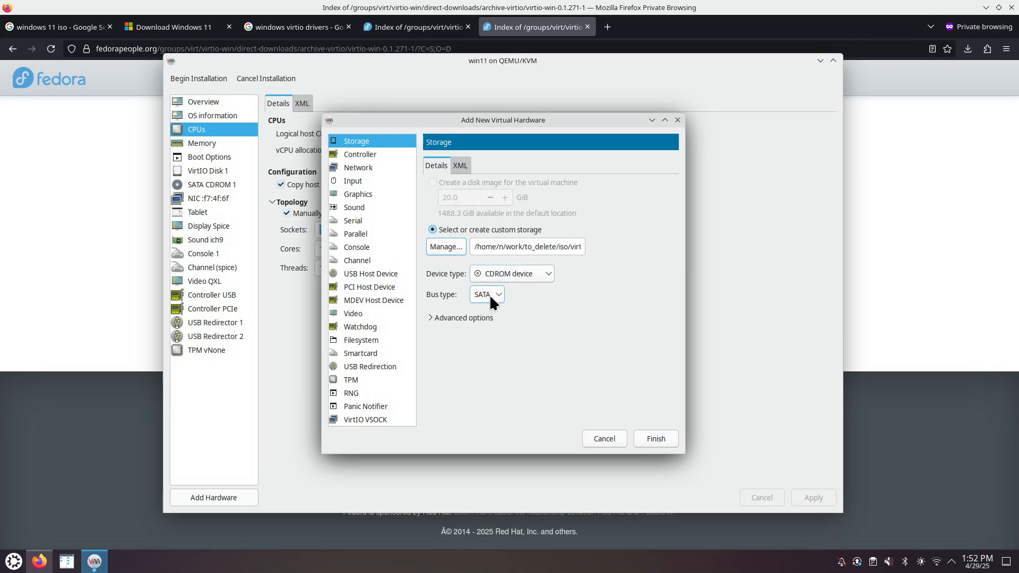
drag(534, 247, 614, 250)
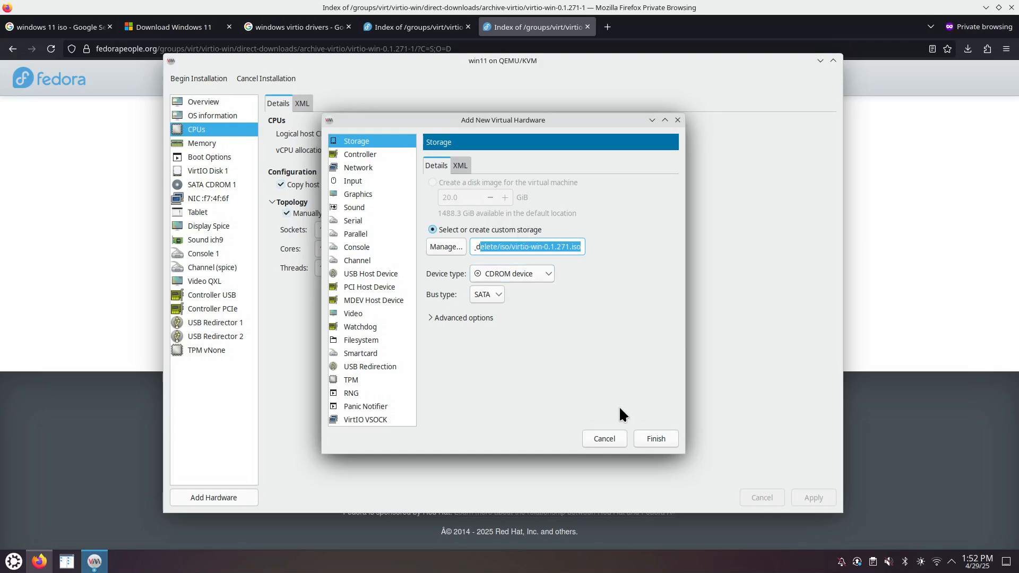
click(654, 437)
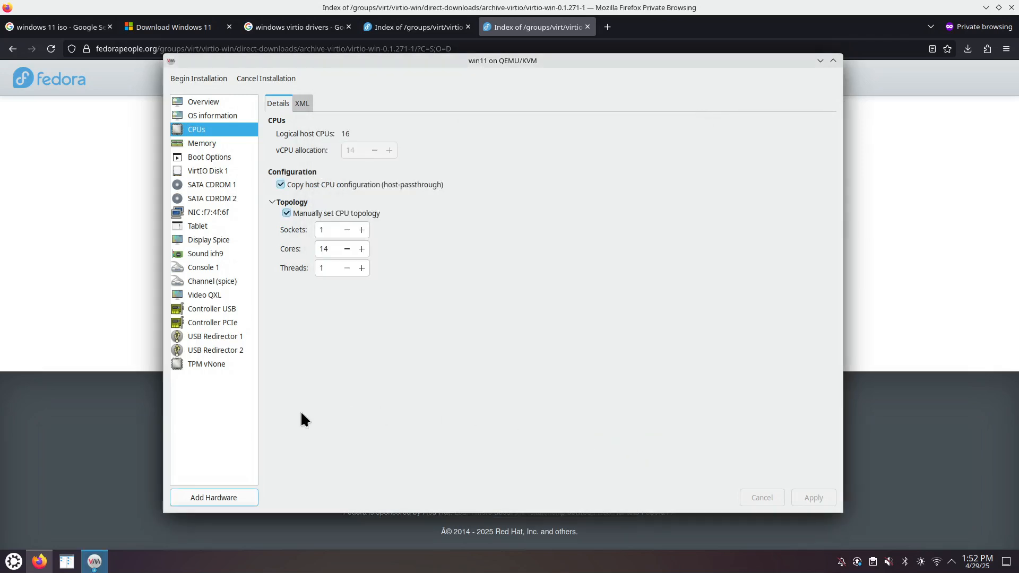
- Review VirtIO Disk 1, the Windows and virtio CD-ROMs and boot order, then begin installation
click(229, 171)
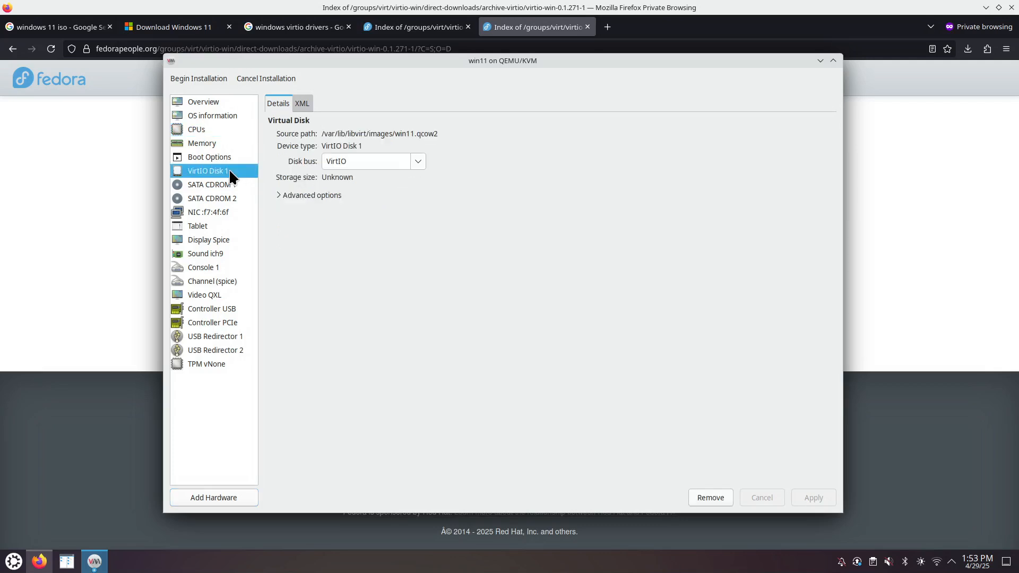
click(226, 184)
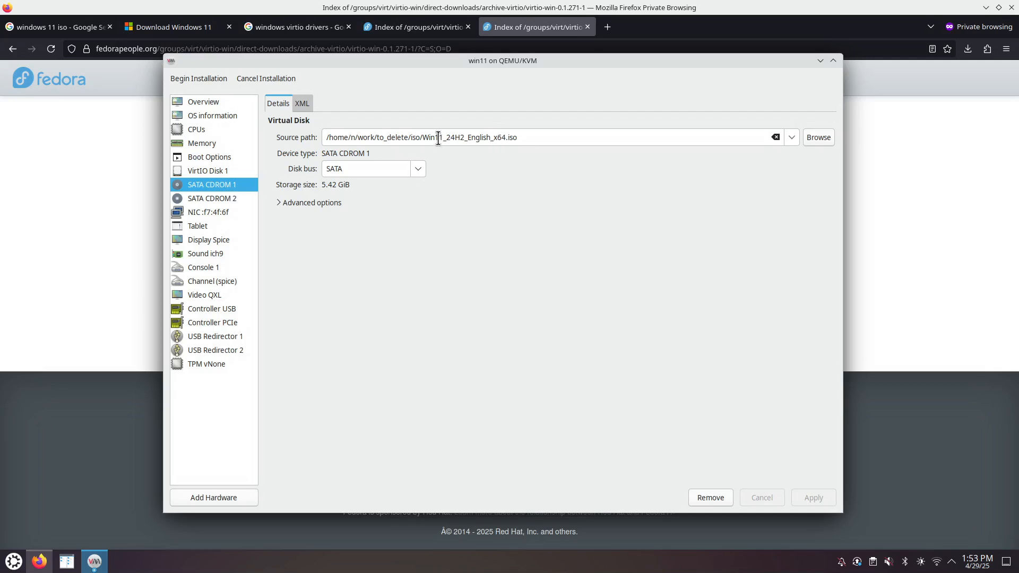
click(206, 201)
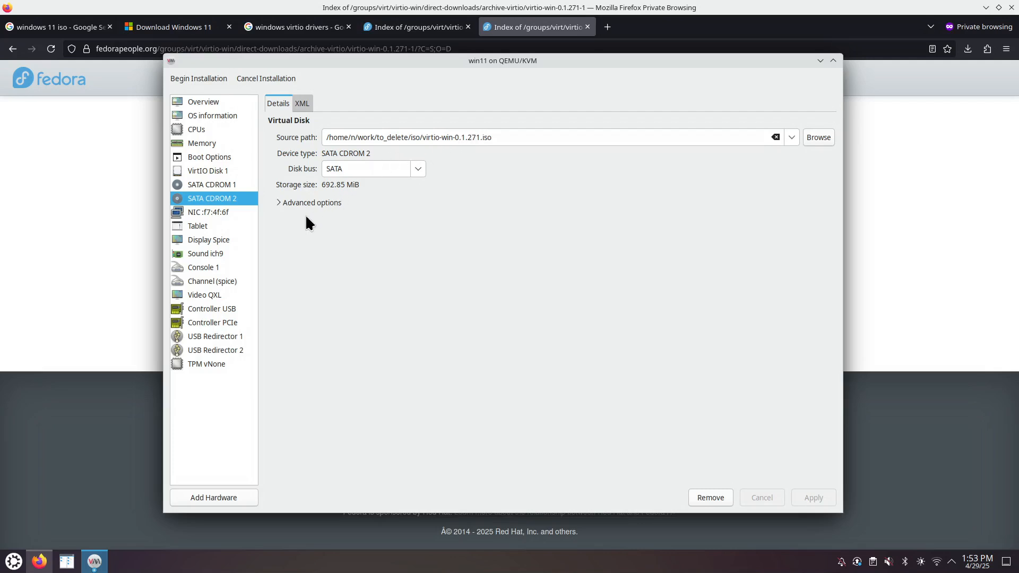
click(227, 155)
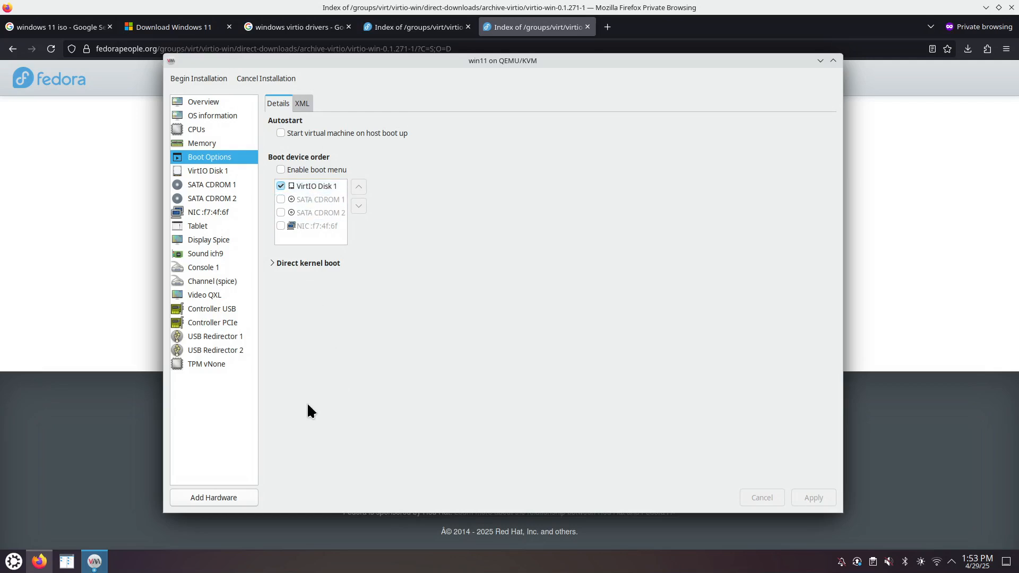
click(205, 77)
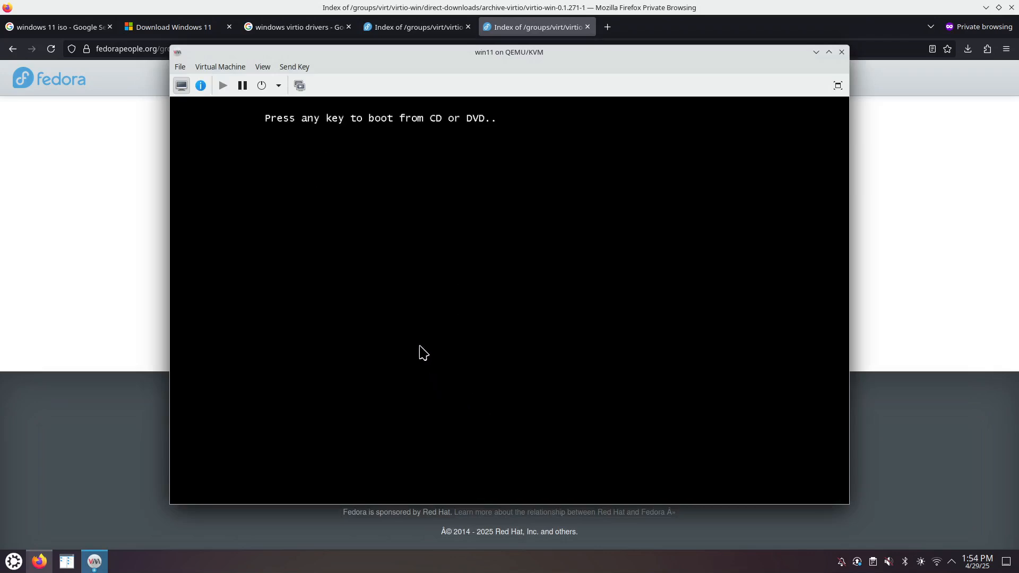
- Press Enter in the VM console to boot from the install DVD, then release input
click(489, 139)
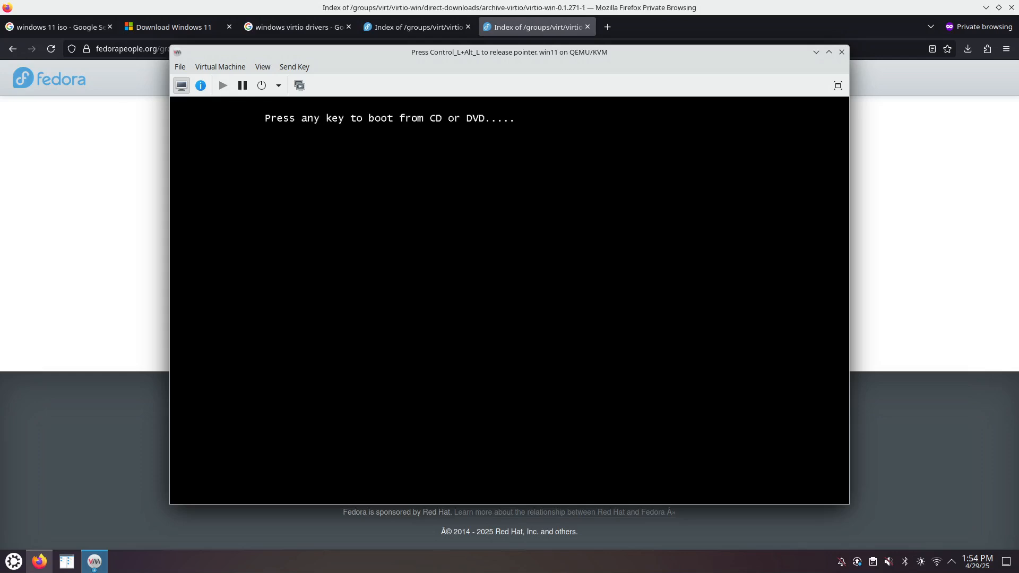
key(Return)
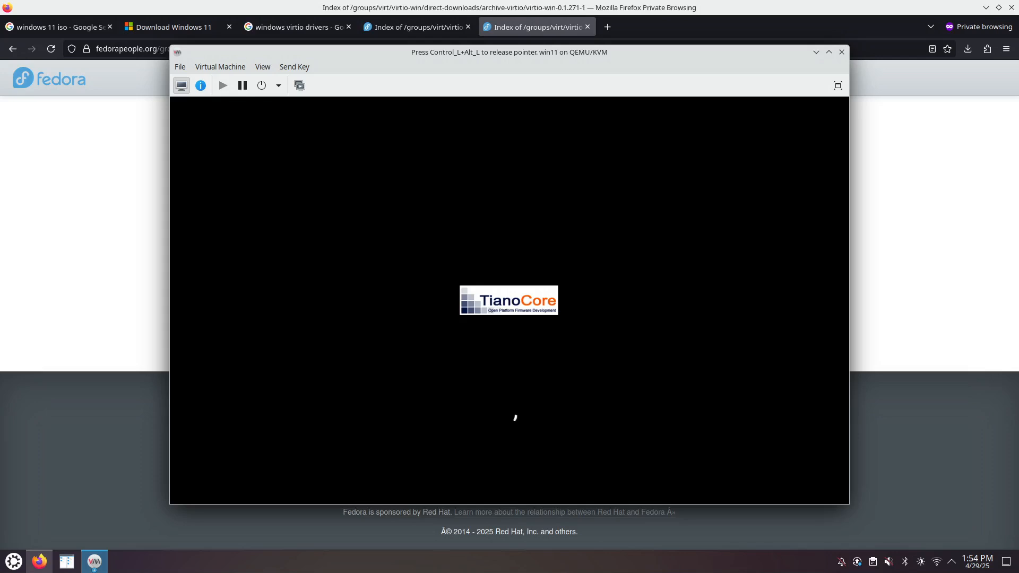
key(ctrl+alt)
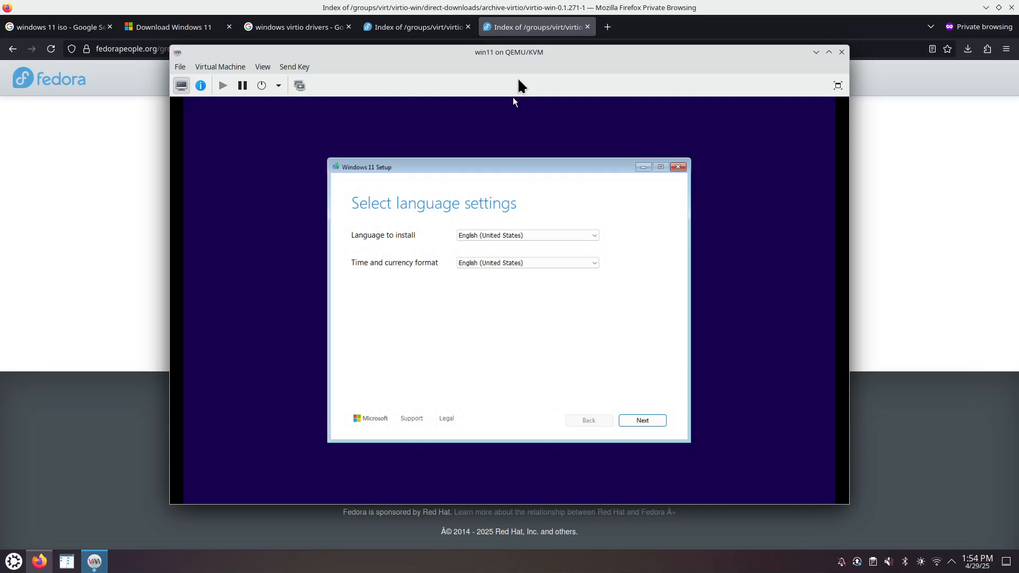
- Accept the English (United States) language and US keyboard settings in Windows Setup
drag(459, 166, 471, 135)
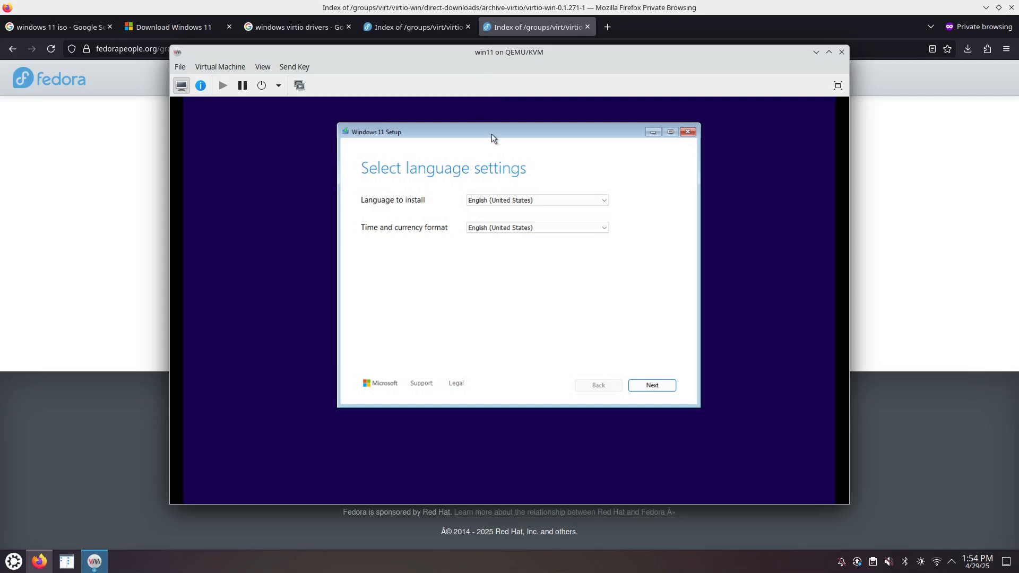
drag(491, 135, 473, 150)
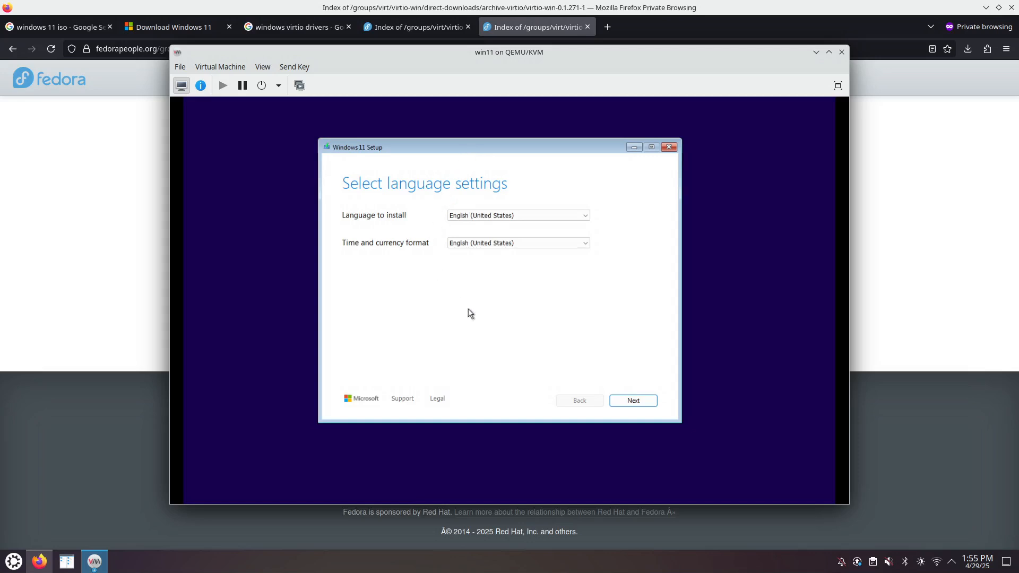
click(633, 402)
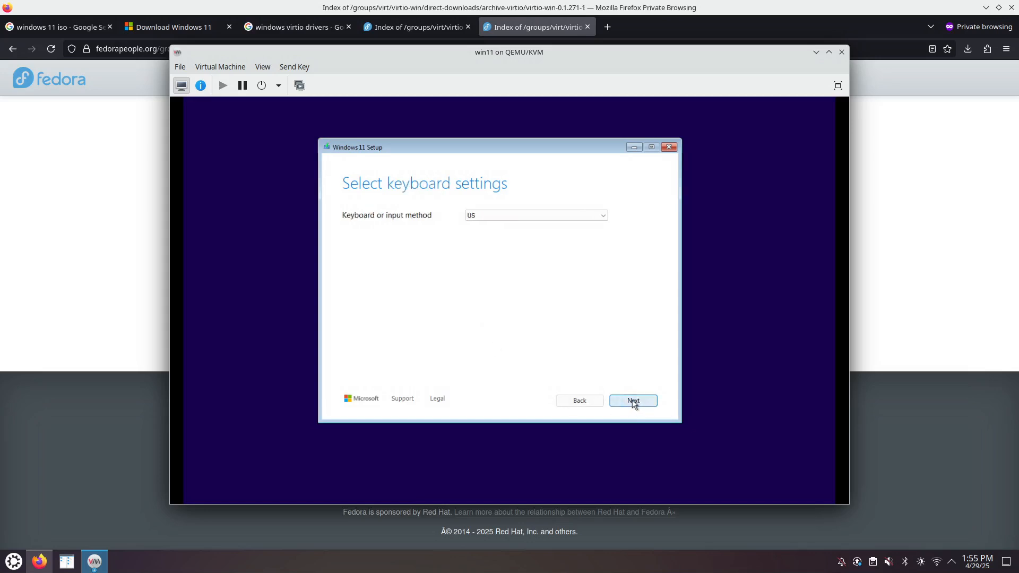
click(636, 403)
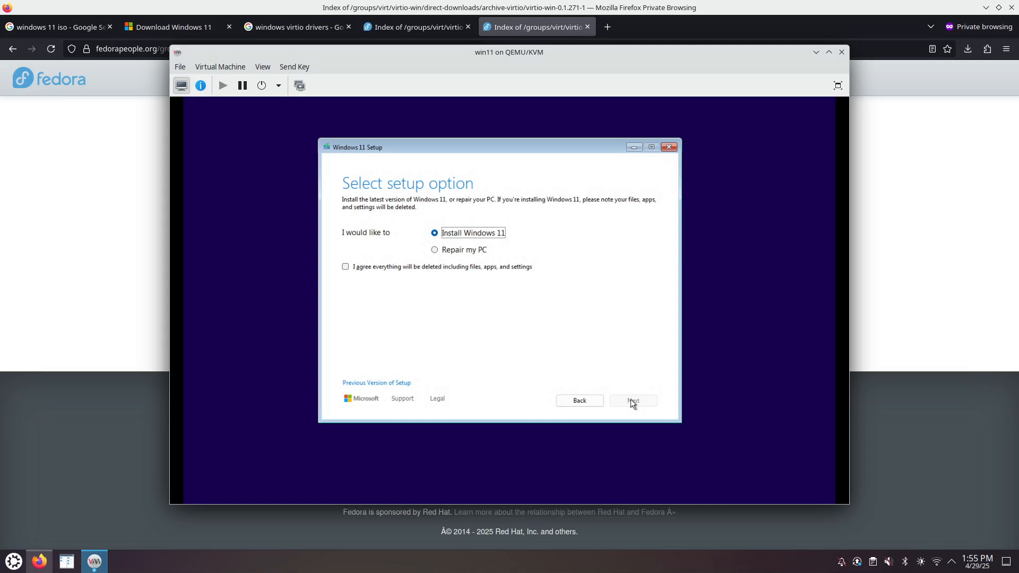
- Agree that everything will be deleted and continue without a product key
click(346, 267)
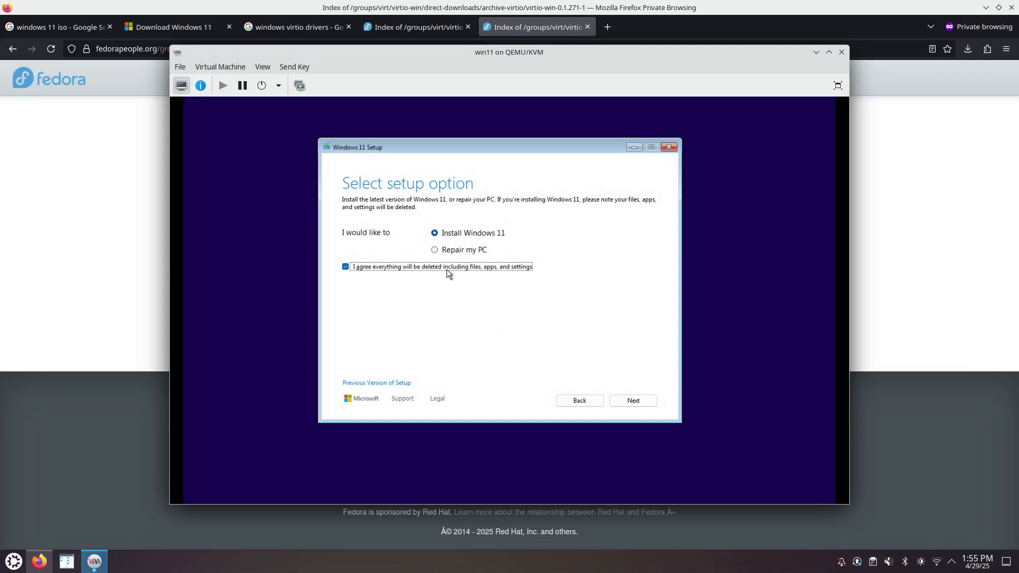
click(636, 400)
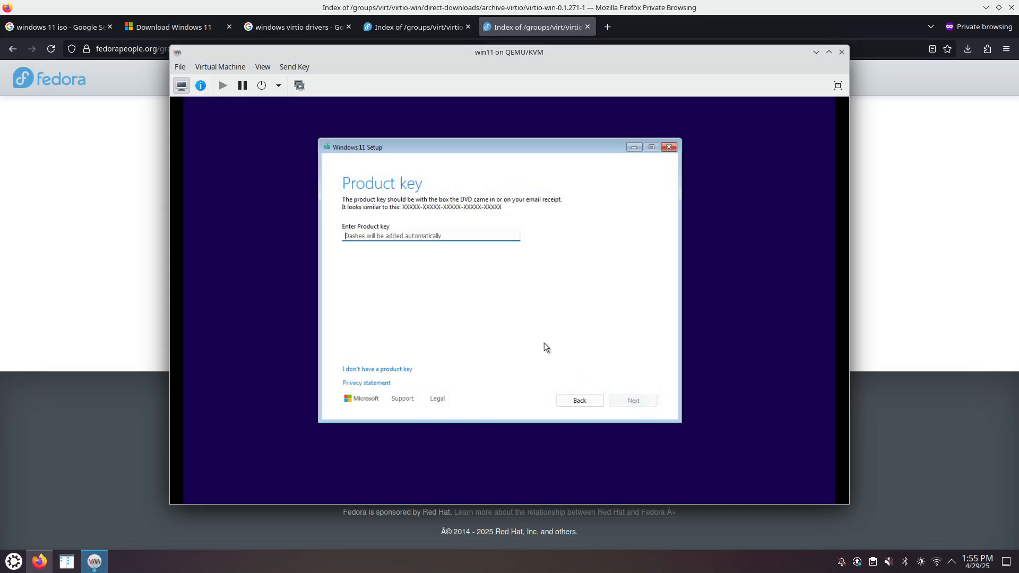
click(379, 369)
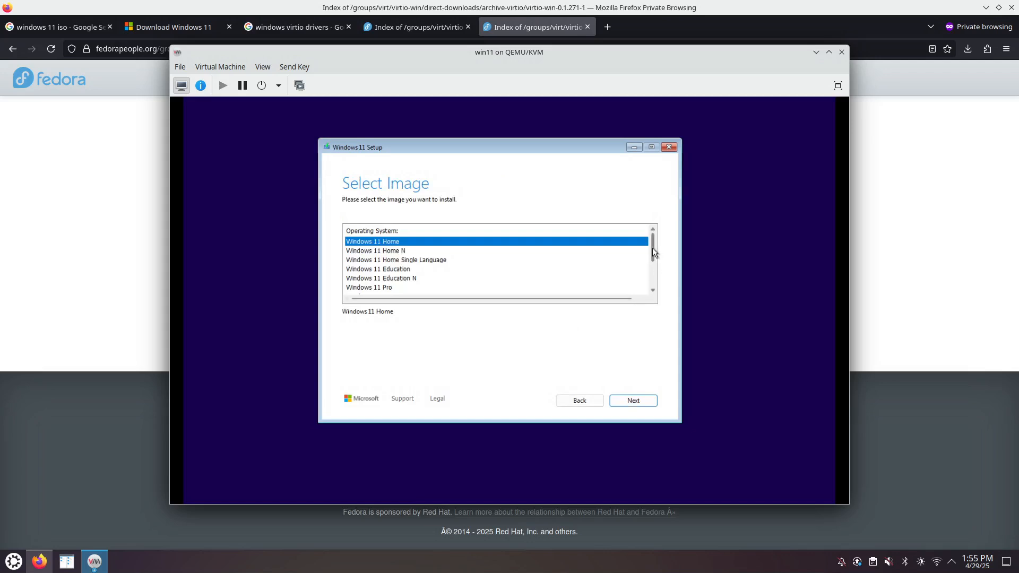
- Select Windows 11 Pro in the edition list and continue
click(392, 288)
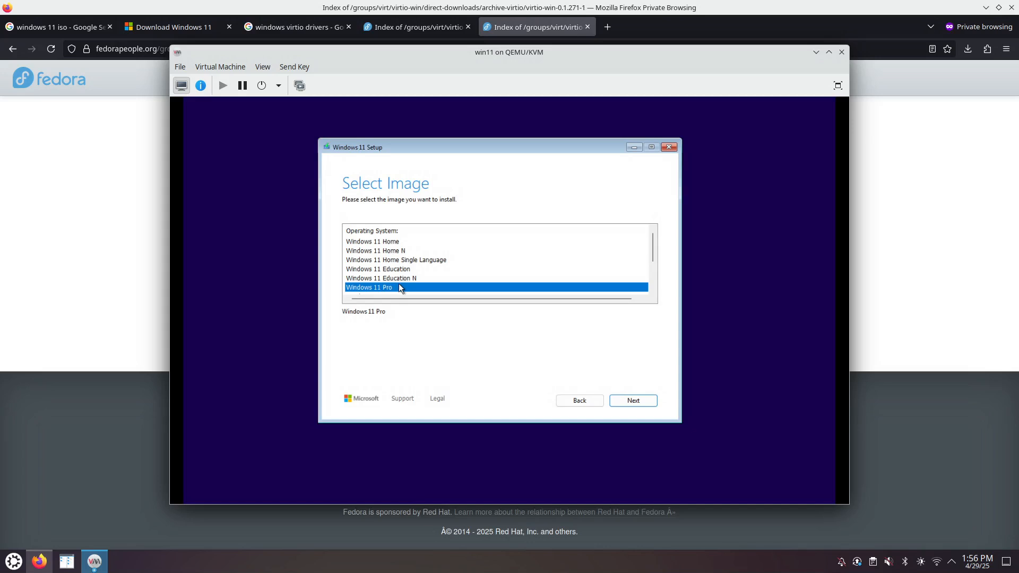
click(399, 245)
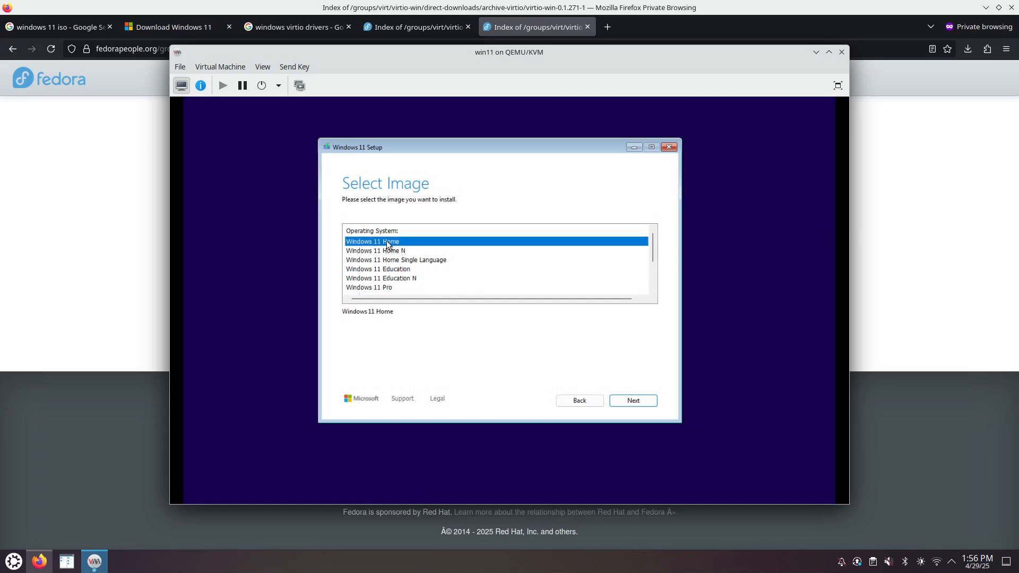
click(389, 288)
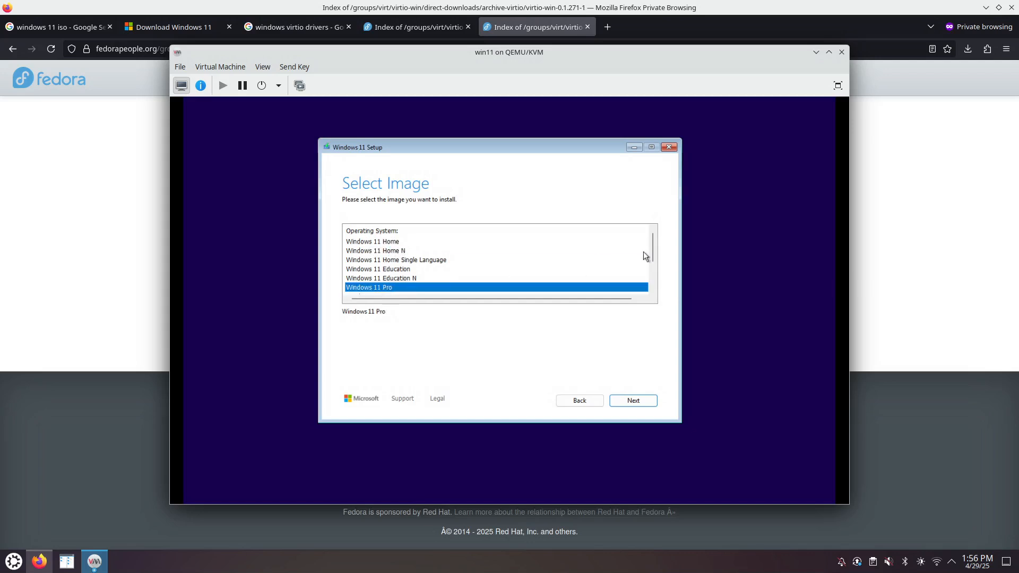
mouse_move(655, 249)
mouse_down()
mouse_move(652, 279)
mouse_move(657, 255)
mouse_up()
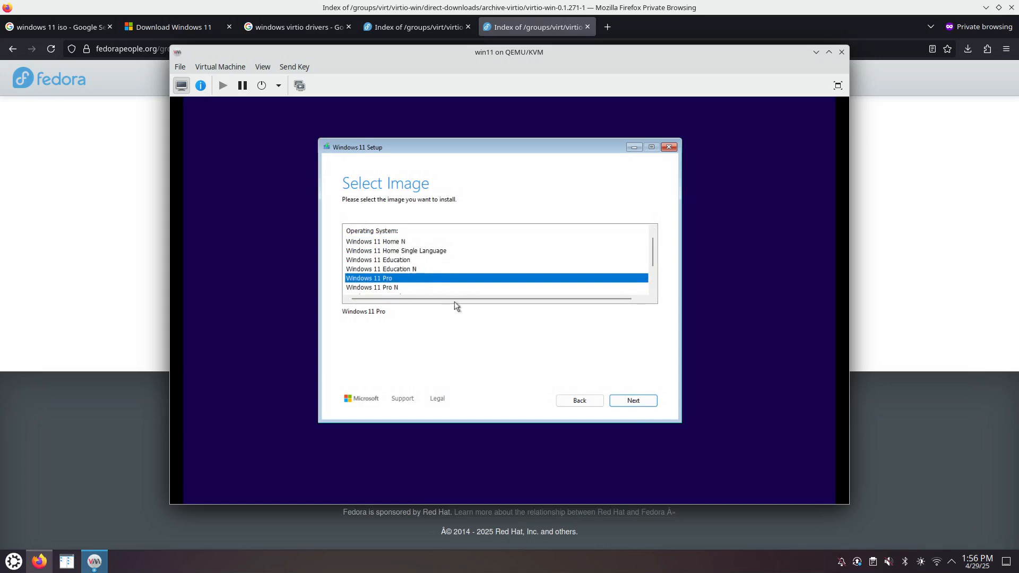
click(633, 401)
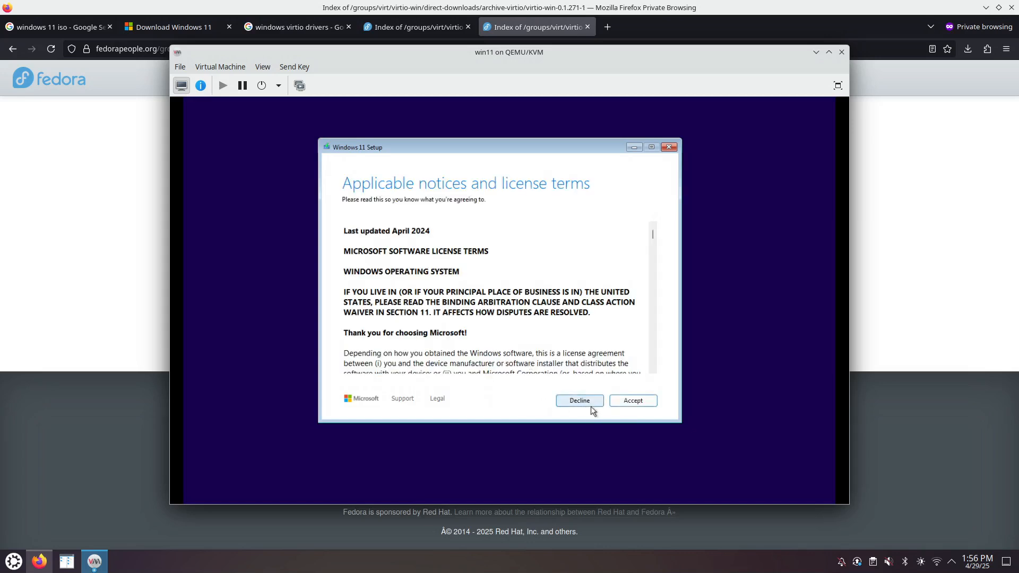
- Accept the Windows license terms
click(631, 402)
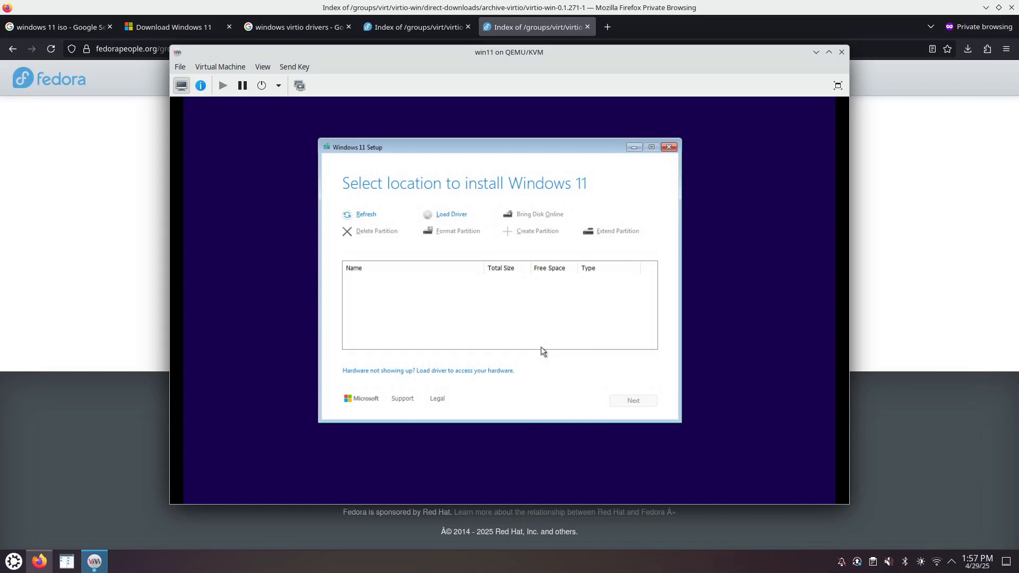
- Start Load driver and browse the virtio-win disc E: to the amd64 folder
click(451, 215)
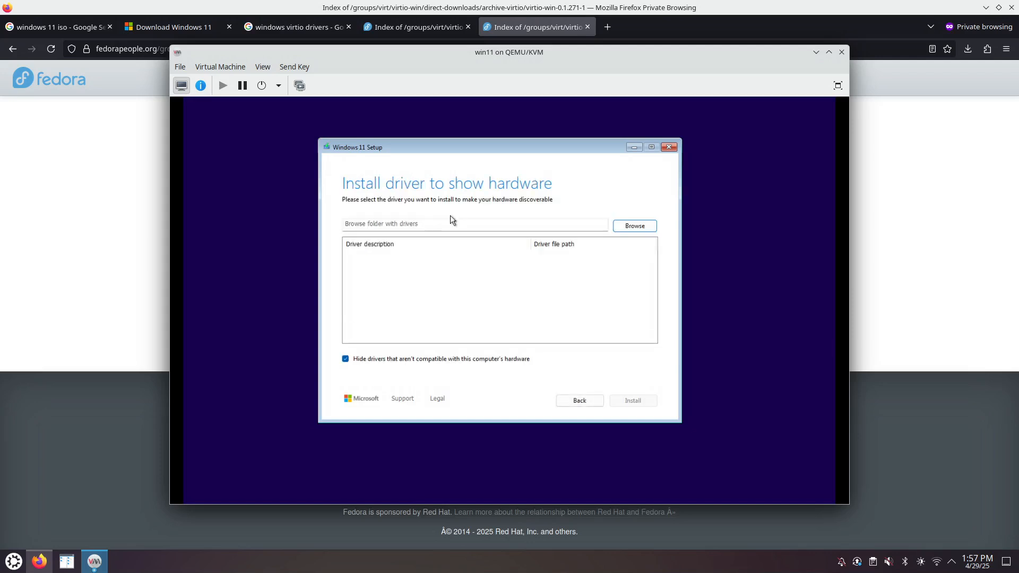
click(627, 229)
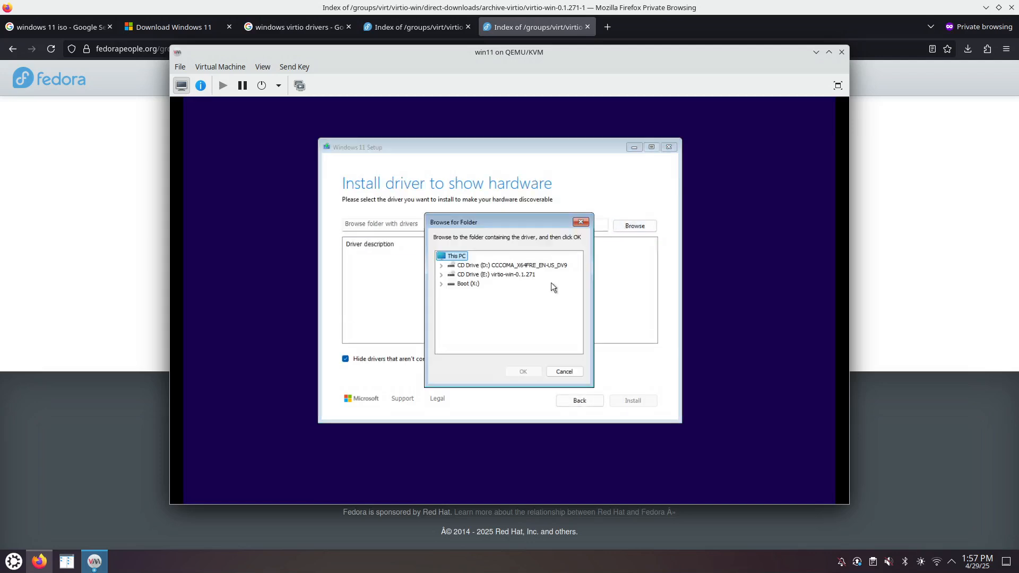
click(486, 276)
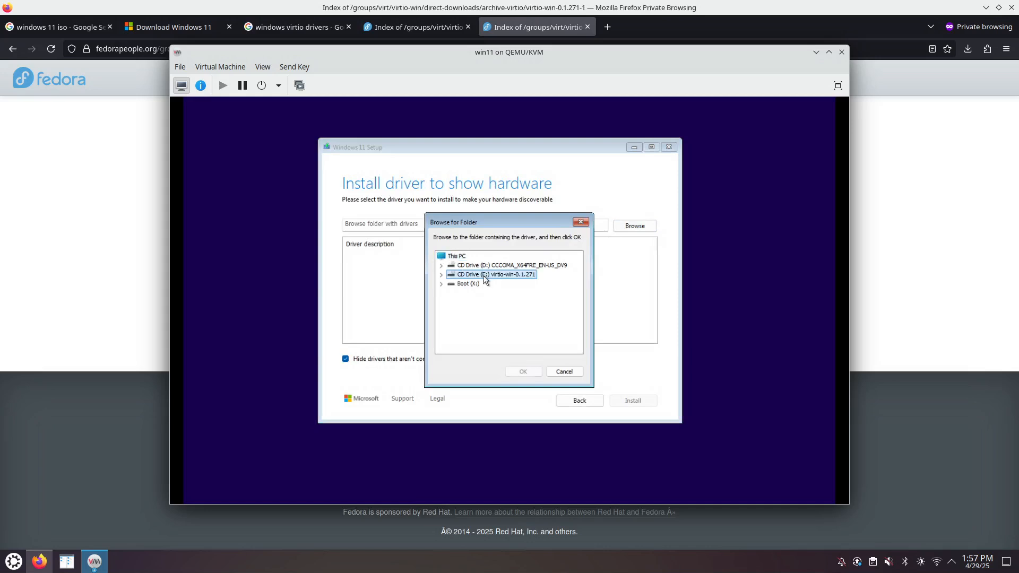
click(442, 276)
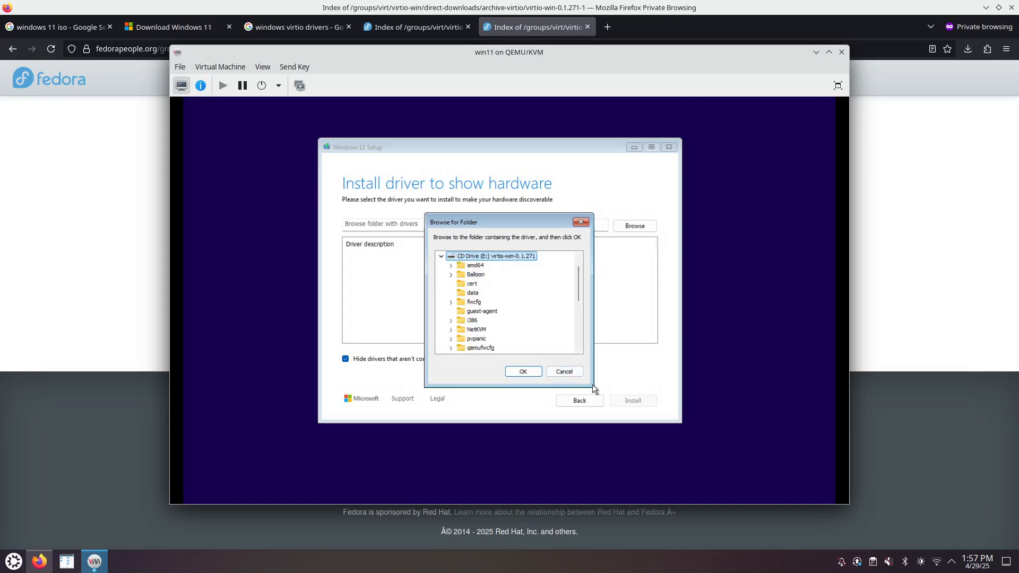
mouse_move(578, 288)
mouse_down()
mouse_move(579, 333)
mouse_move(577, 283)
mouse_up()
click(477, 284)
click(513, 373)
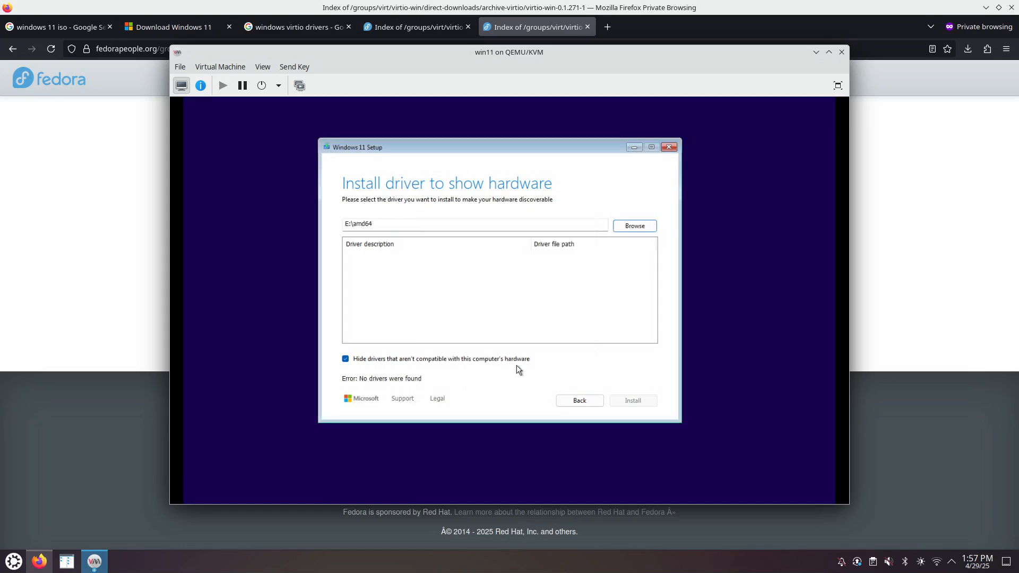
- Point to E:\amd64\w11 and install the Red Hat VirtIO SCSI controller driver
click(631, 227)
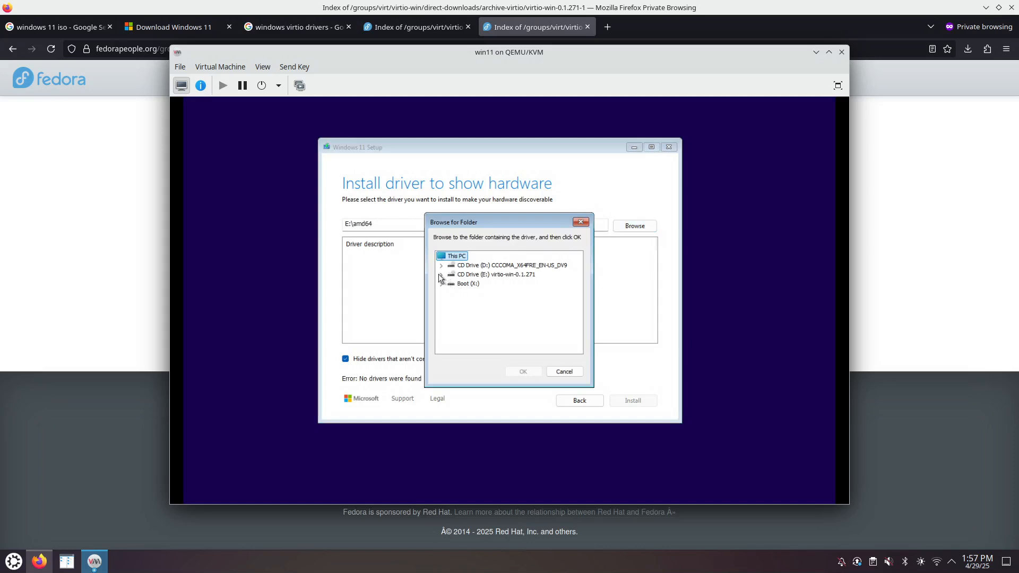
click(441, 275)
click(451, 266)
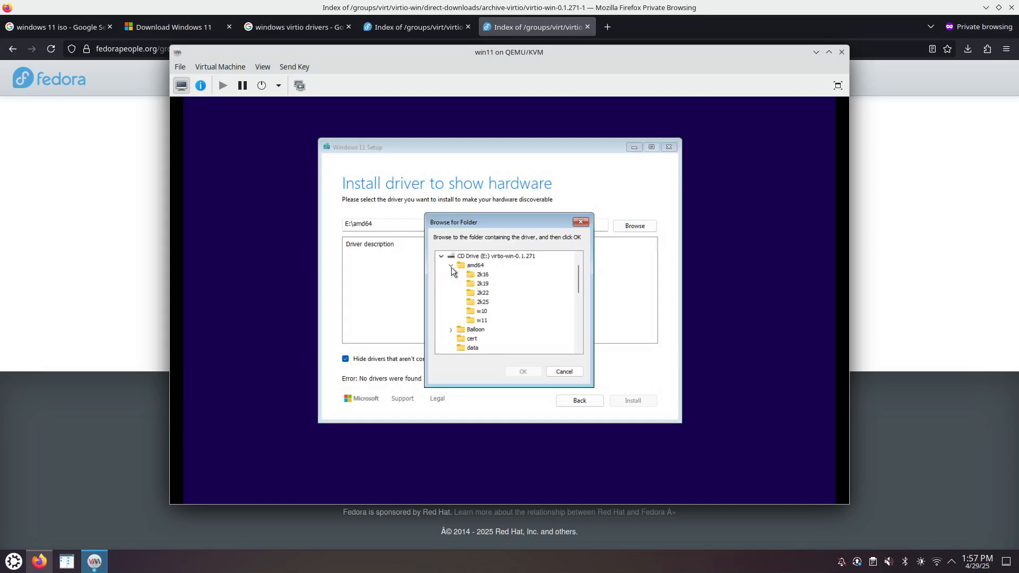
click(483, 321)
click(522, 372)
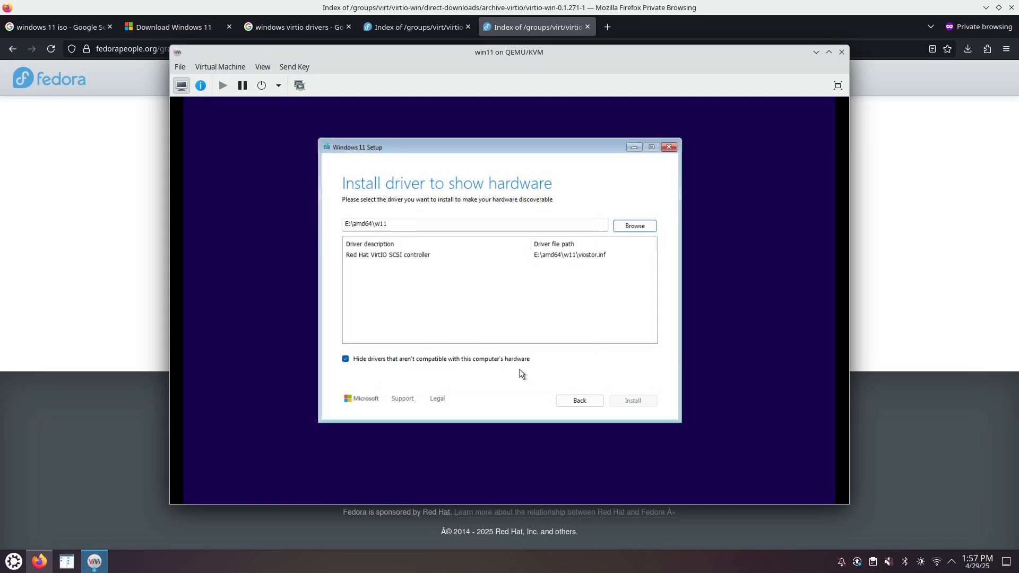
click(399, 254)
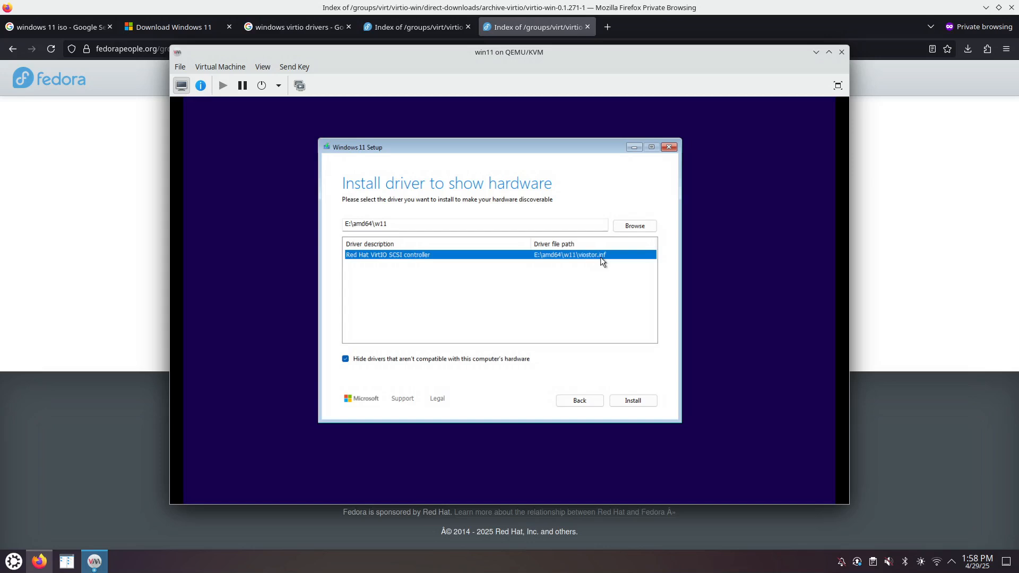
click(646, 404)
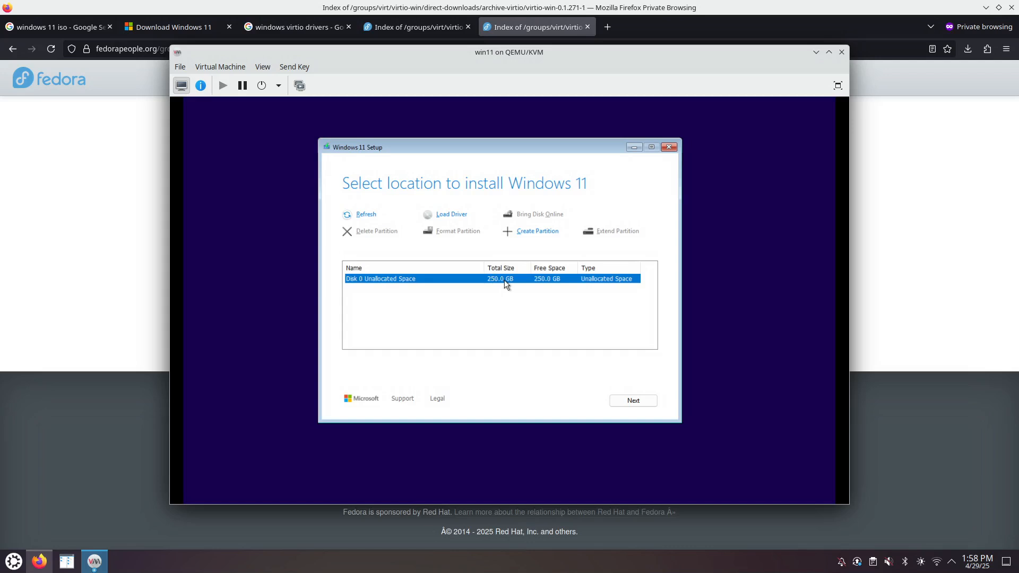
- Install Windows 11 Pro onto Disk 0's 250 GB unallocated space
click(629, 401)
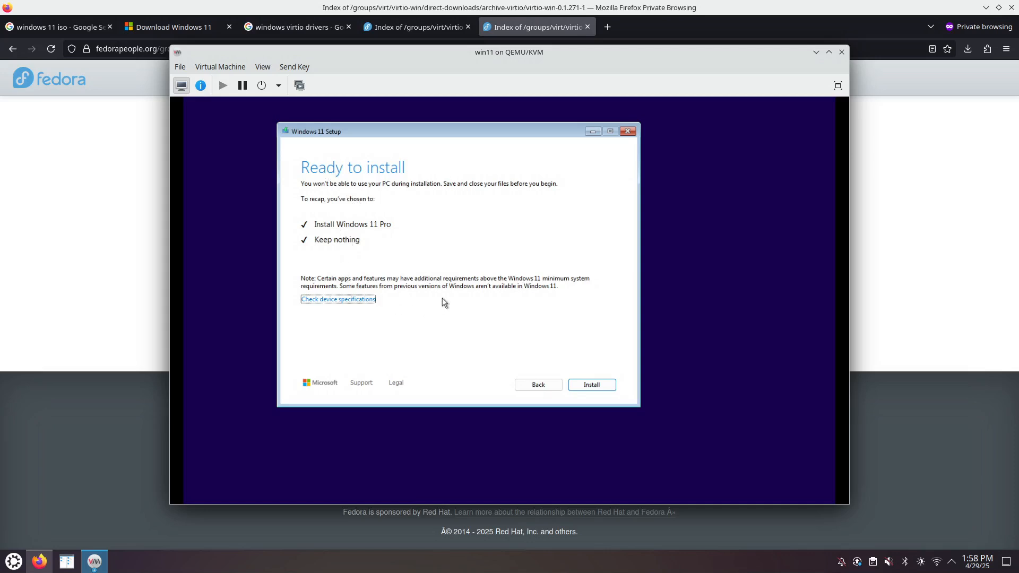
click(586, 384)
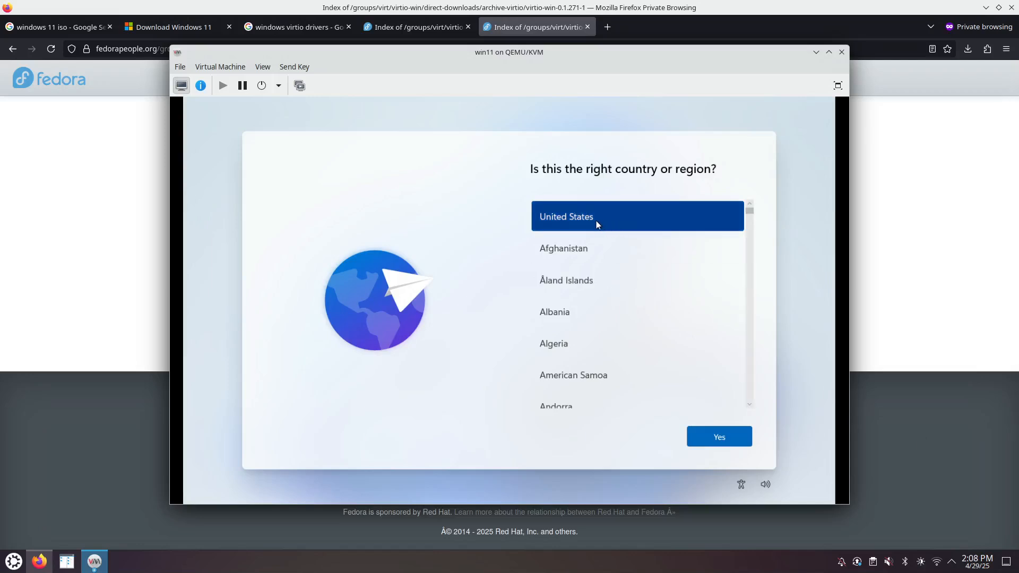
- Confirm United States and the US keyboard layout, skipping a second layout
click(714, 444)
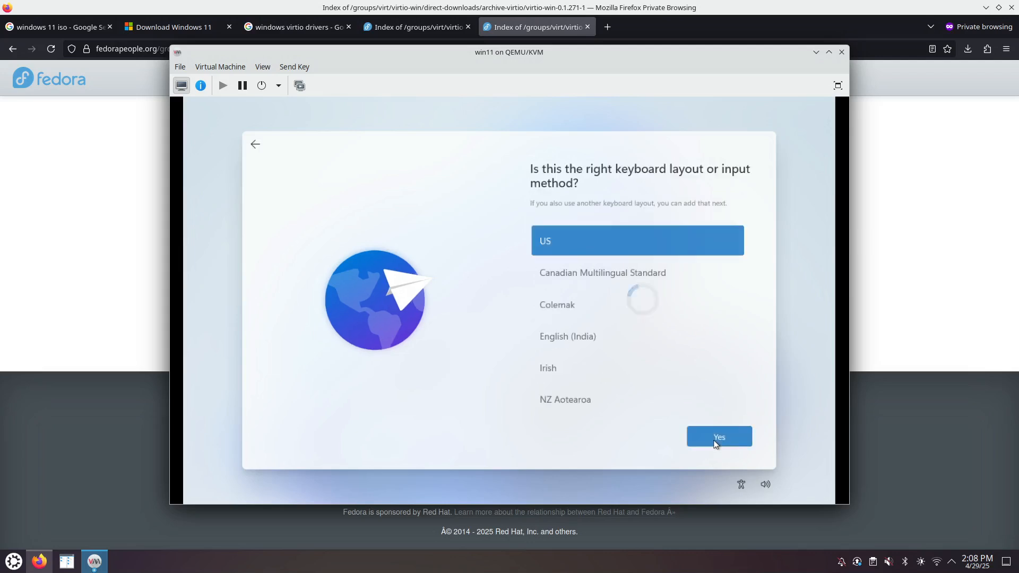
click(719, 444)
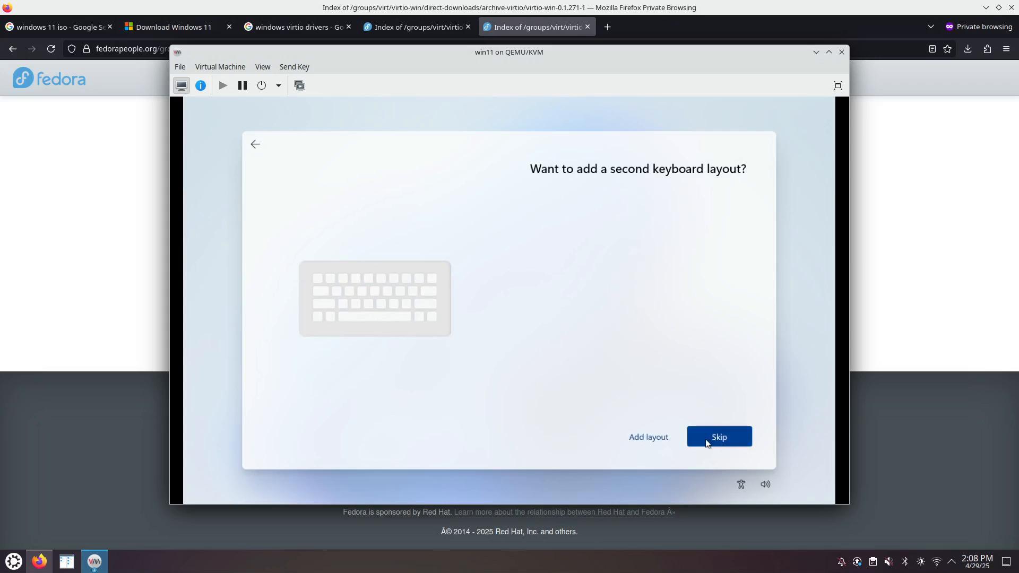
click(718, 437)
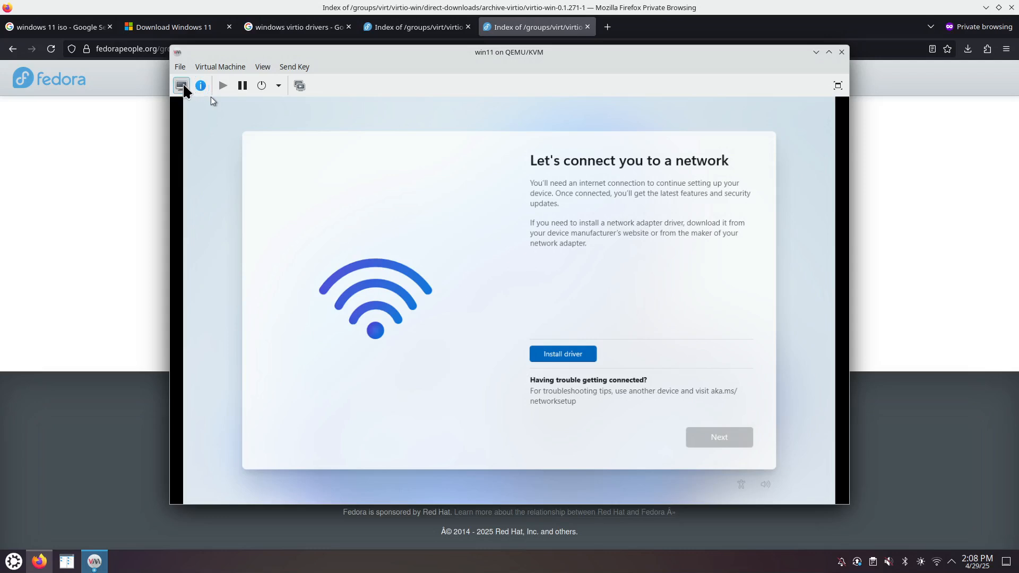
click(201, 86)
click(229, 234)
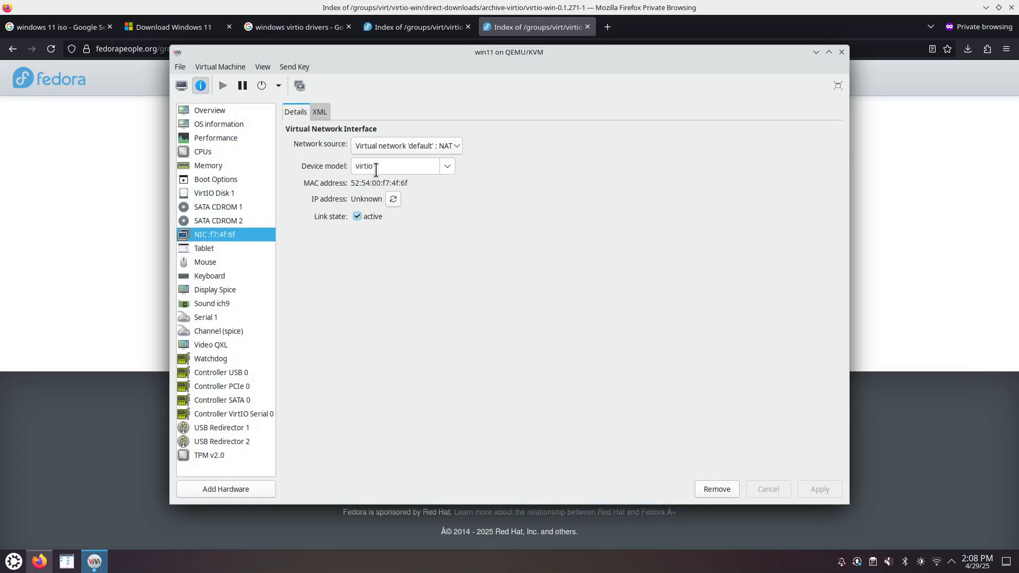
click(181, 85)
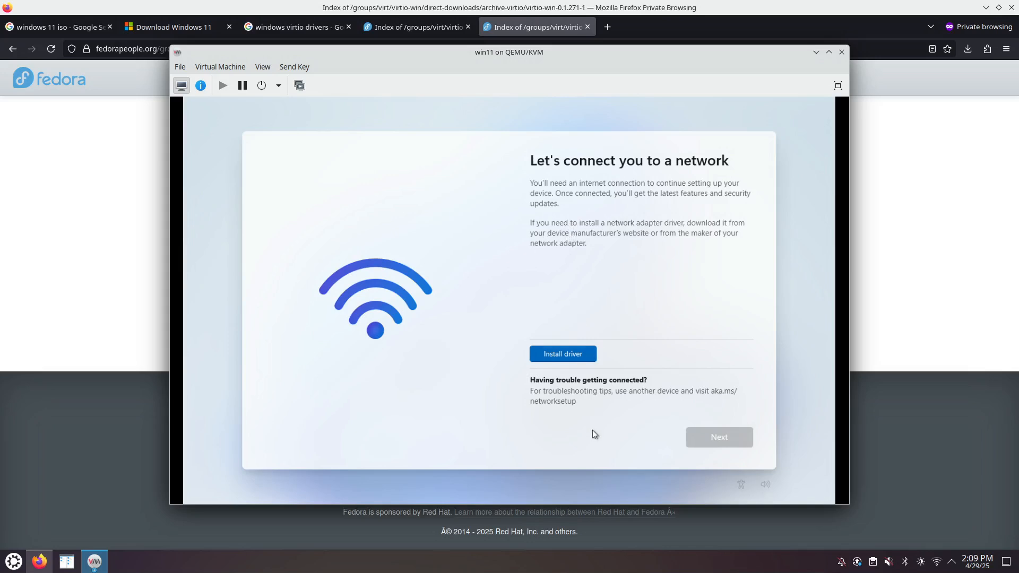
- Open a setup command prompt with Shift+F10 and begin typing the oobe bypass command
key(shift+F10)
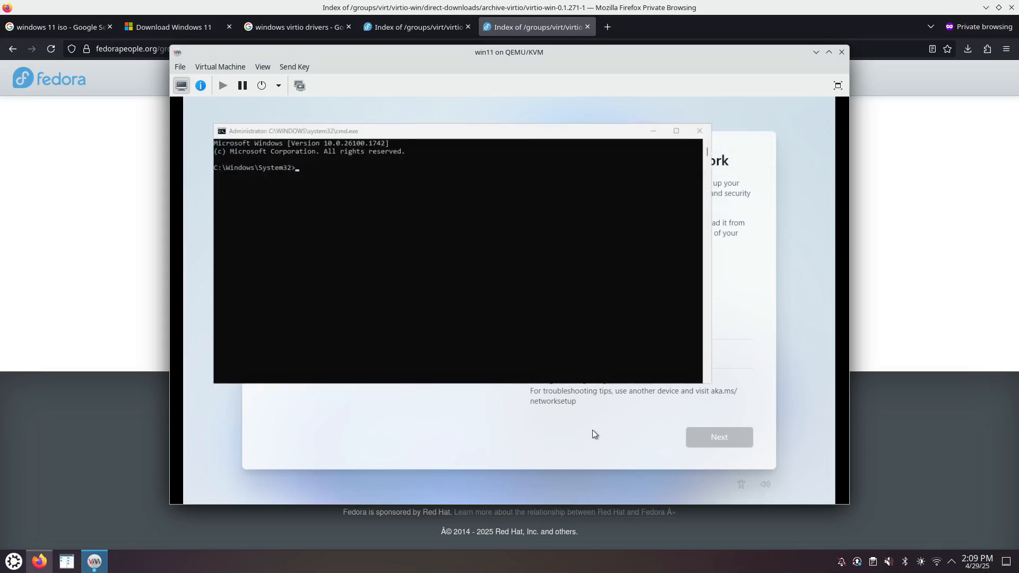
click(352, 226)
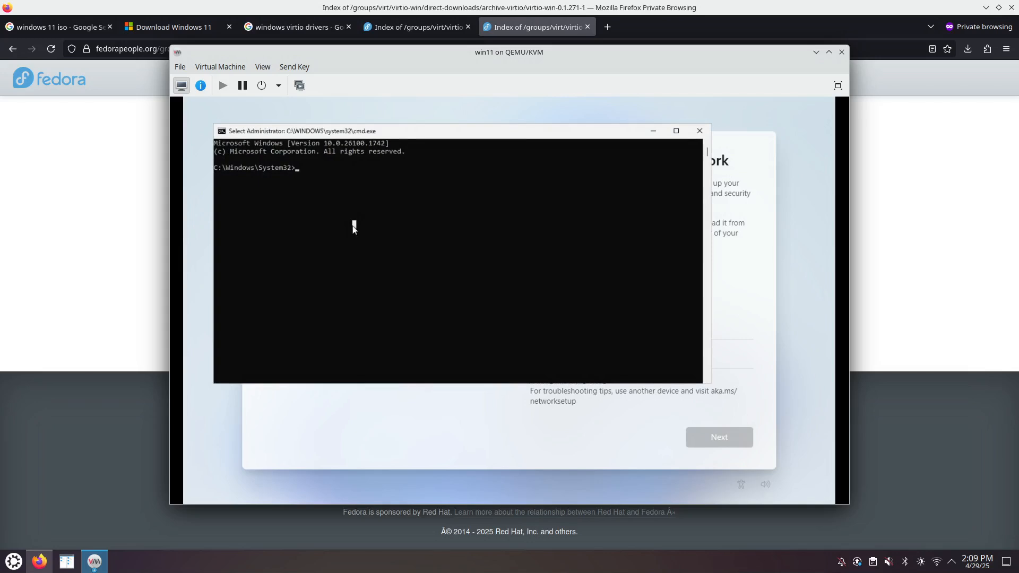
text(oob)
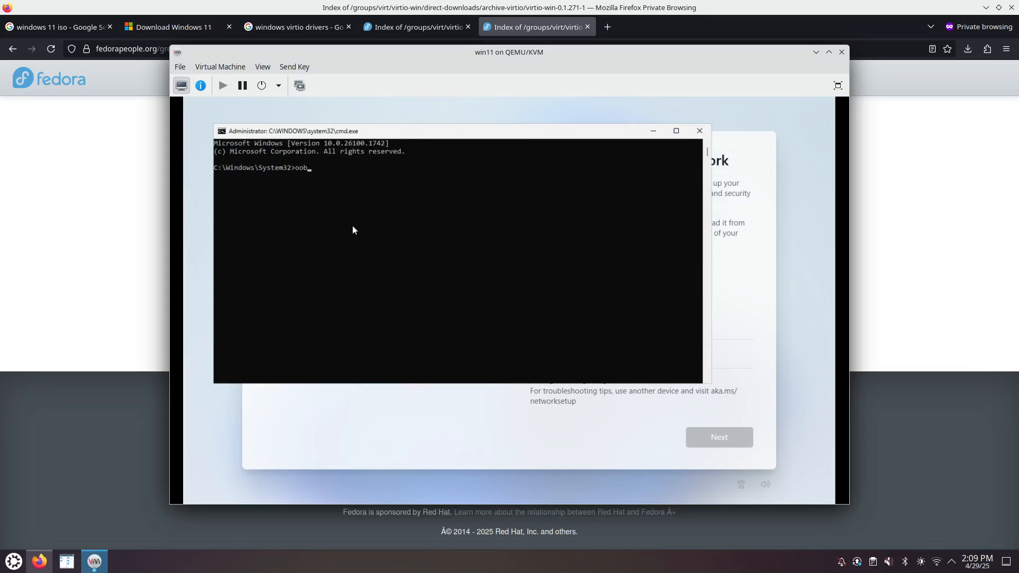
text(e\AuditShD.exe)
key(BackSpace)
key(BackSpace)
key(BackSpace)
key(BackSpace)
key(BackSpace)
key(BackSpace)
key(BackSpace)
key(BackSpace)
key(BackSpace)
key(BackSpace)
key(BackSpace)
key(BackSpace)
text(by)
key(Tab)
- Correct the command to oobe\BypassNRO.cmd and run it to restart setup
drag(485, 150, 306, 194)
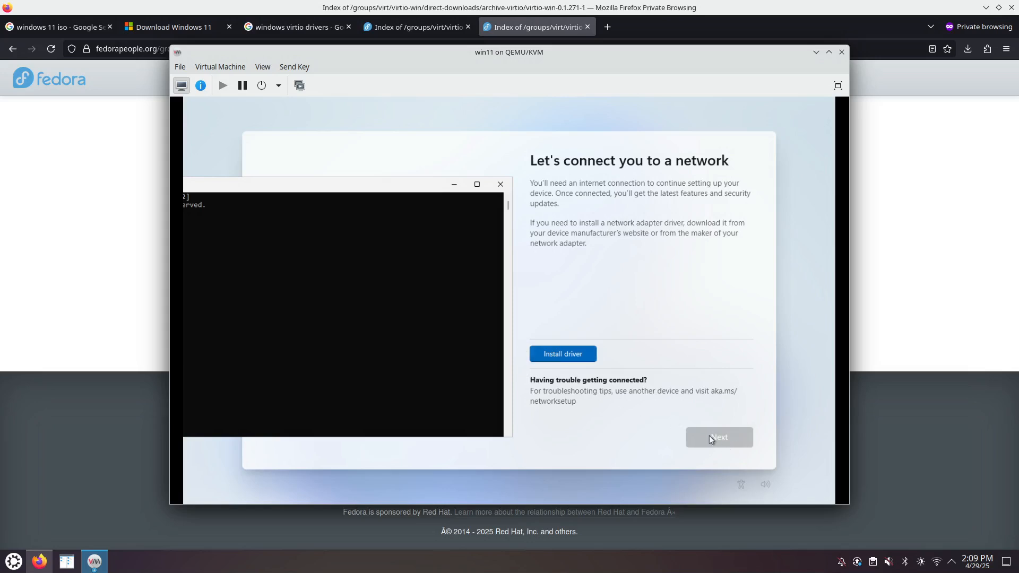
drag(377, 188, 612, 191)
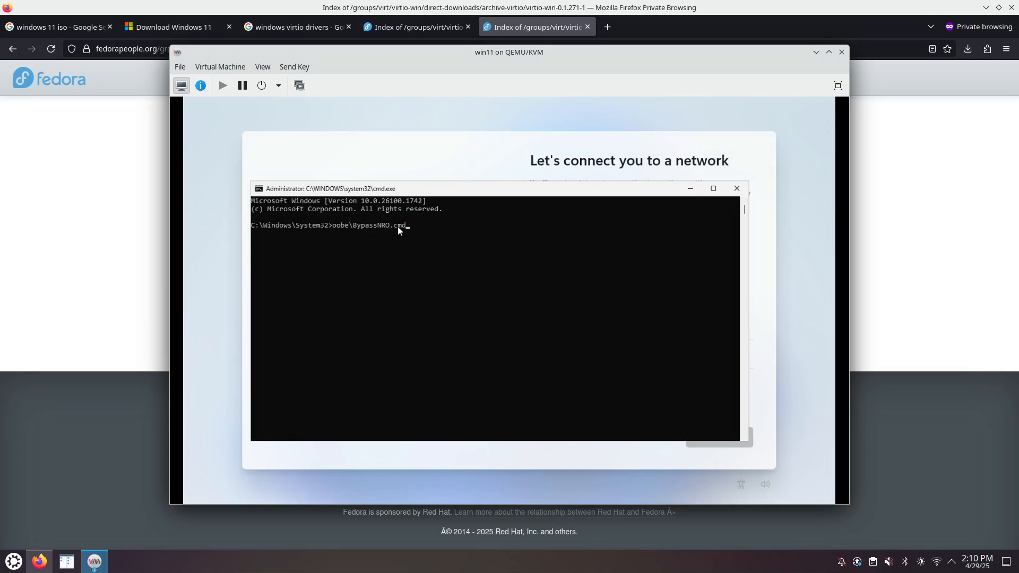
key(BackSpace)
key(BackSpace)
key(BackSpace)
key(BackSpace)
key(BackSpace)
key(BackSpace)
key(BackSpace)
key(BackSpace)
key(BackSpace)
key(BackSpace)
key(BackSpace)
key(BackSpace)
key(BackSpace)
key(BackSpace)
key(BackSpace)
key(BackSpace)
key(Tab)
key(BackSpace)
key(BackSpace)
key(BackSpace)
key(BackSpace)
key(BackSpace)
key(BackSpace)
text(obe\)
key(Return)
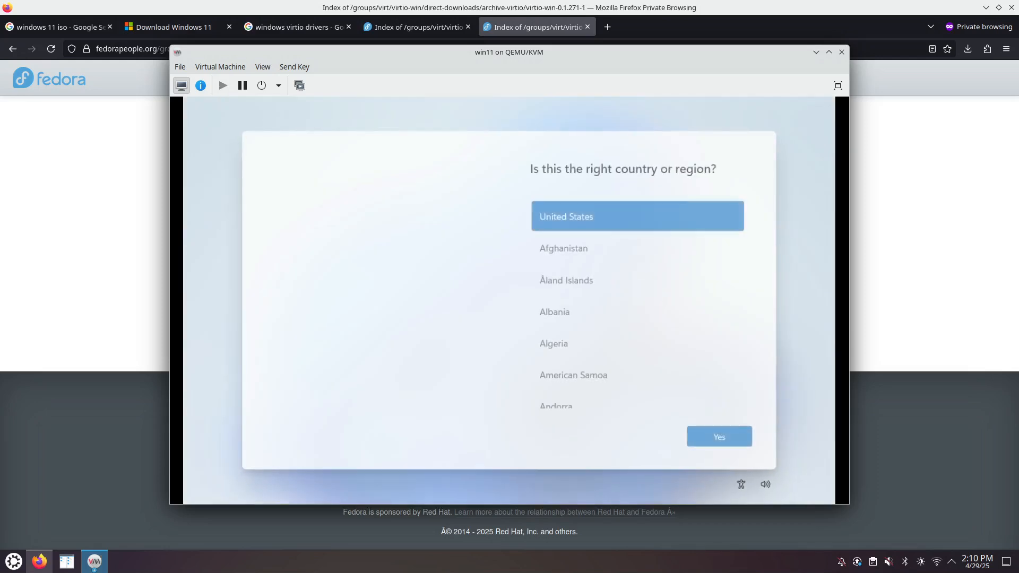
- Confirm United States as the region and accept the US keyboard layout
click(741, 439)
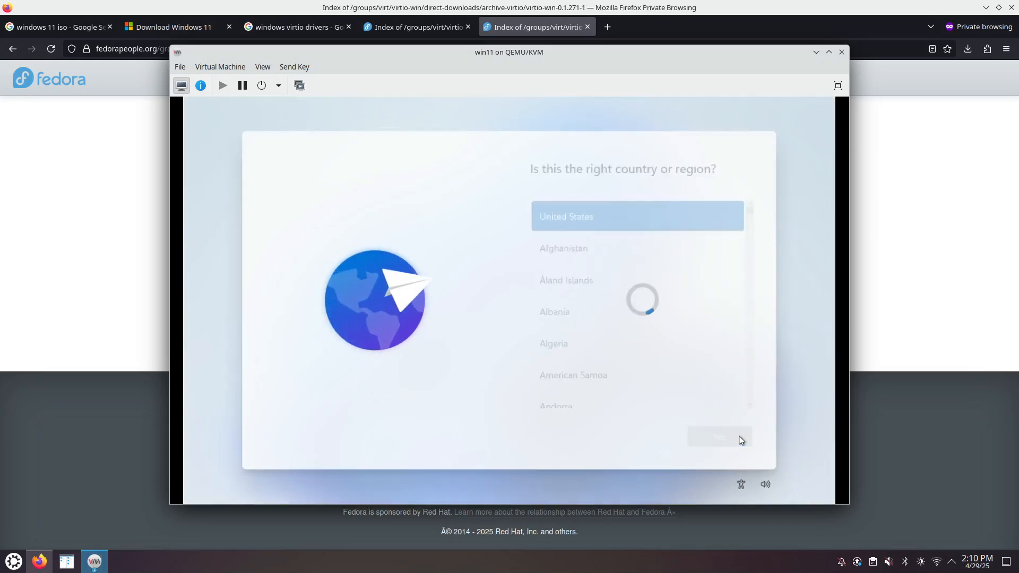
click(740, 438)
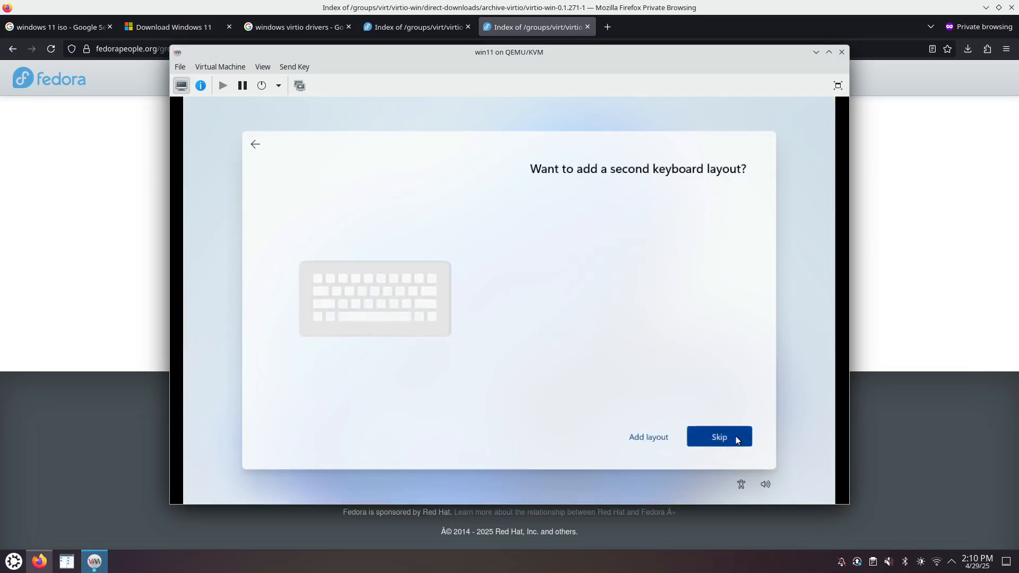
- Skip the second keyboard layout and choose 'I don't have internet'
click(736, 438)
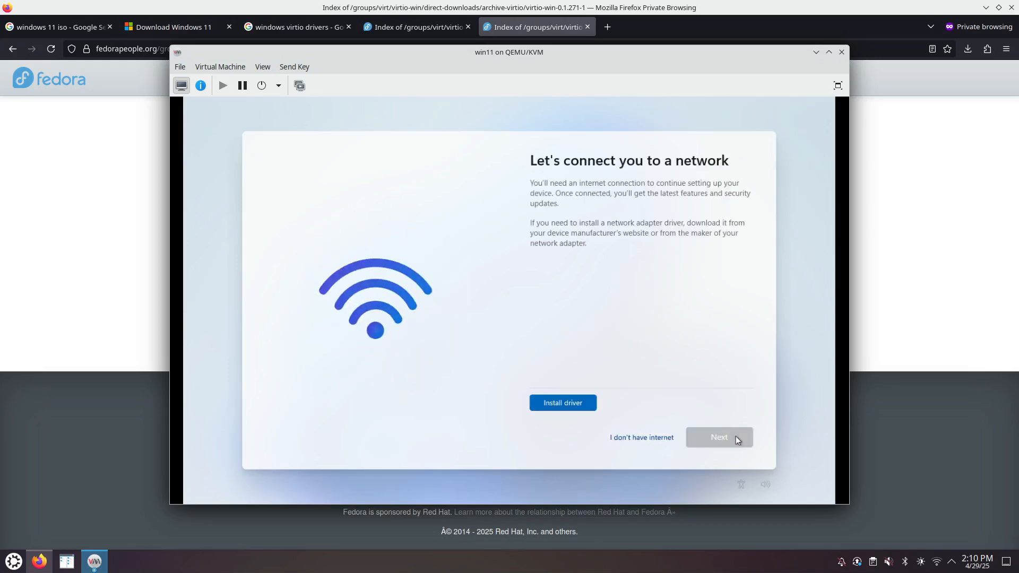
click(640, 438)
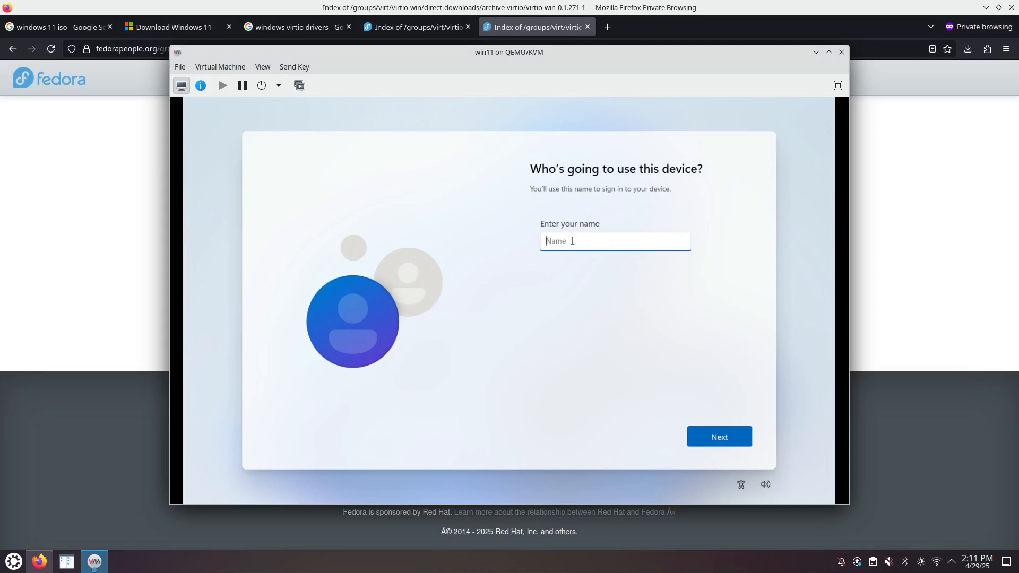
- Create the local account 'admin' with a password, entered and confirmed
text(admin)
click(703, 437)
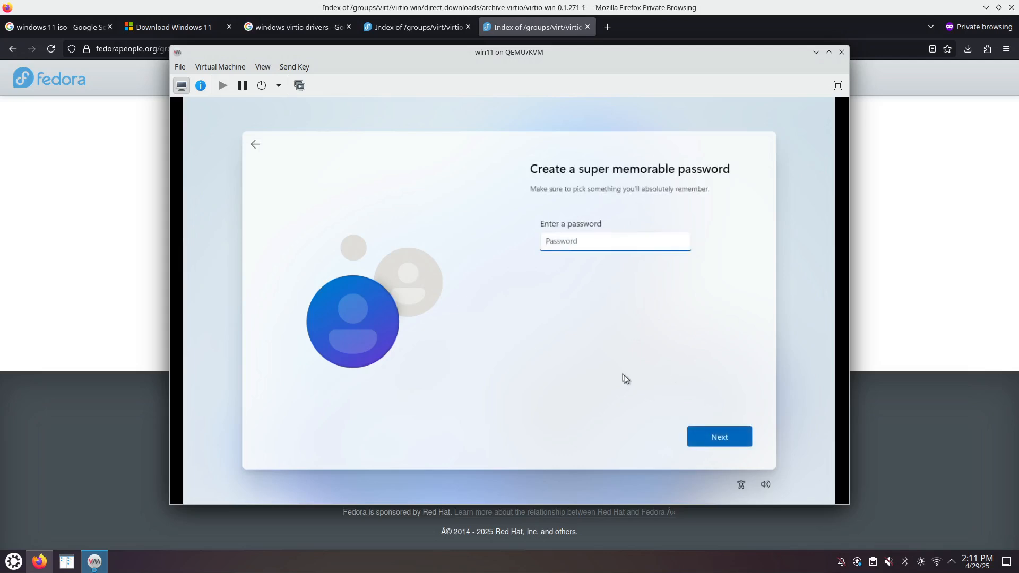
text(••••)
click(724, 441)
text(••)
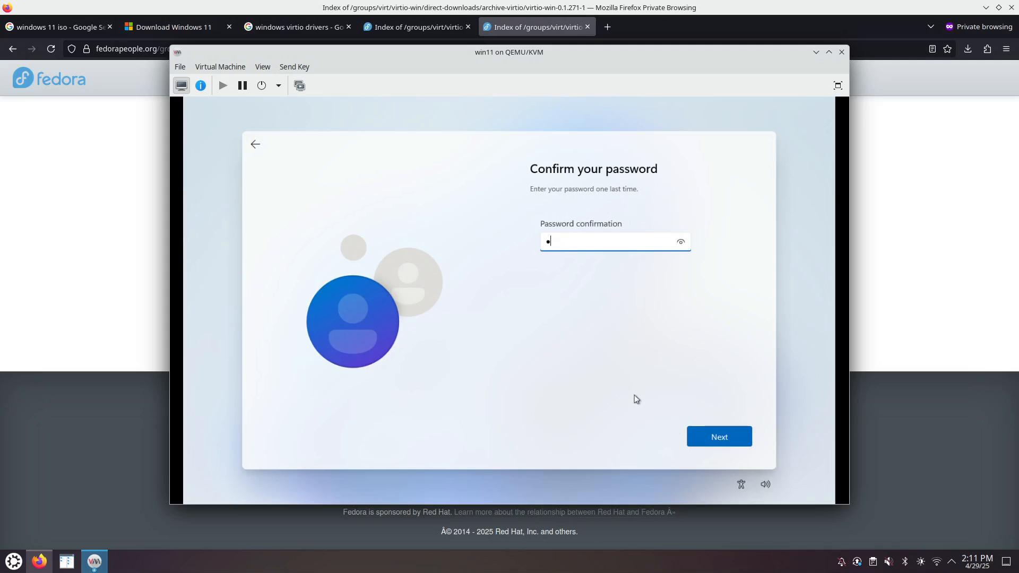
text(••)
click(710, 437)
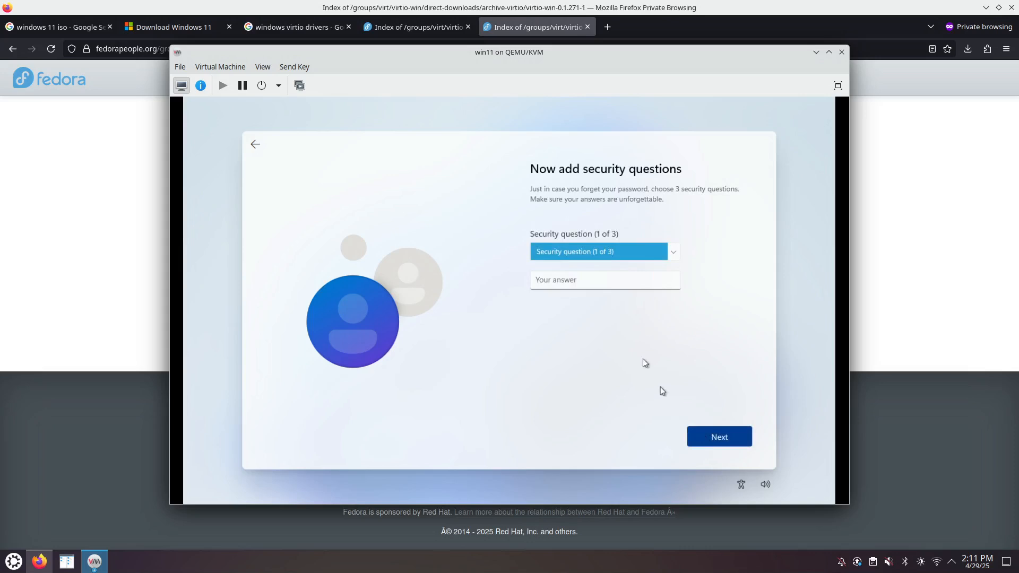
- Choose the childhood nickname security question and submit an answer
click(671, 253)
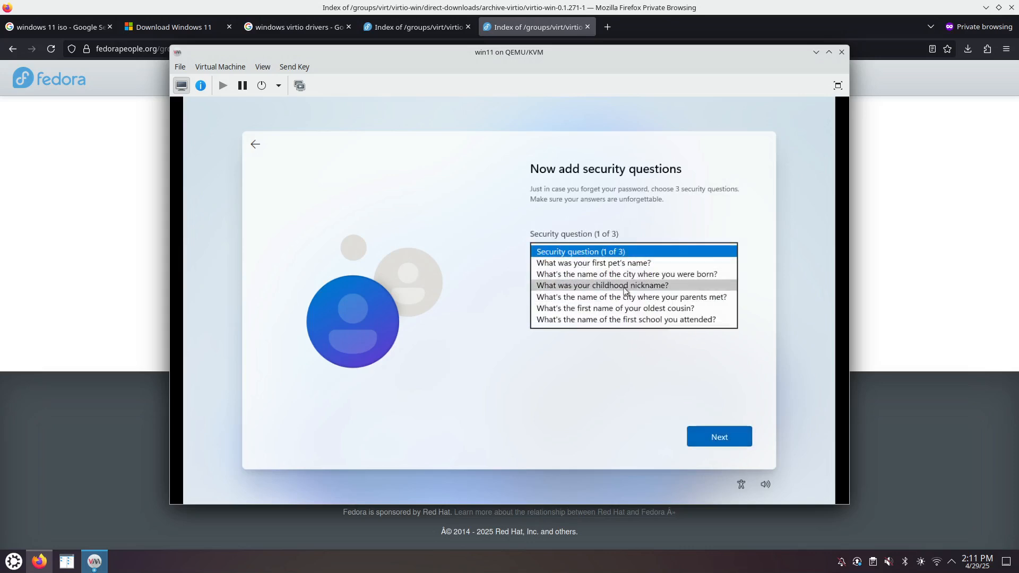
click(625, 286)
click(602, 286)
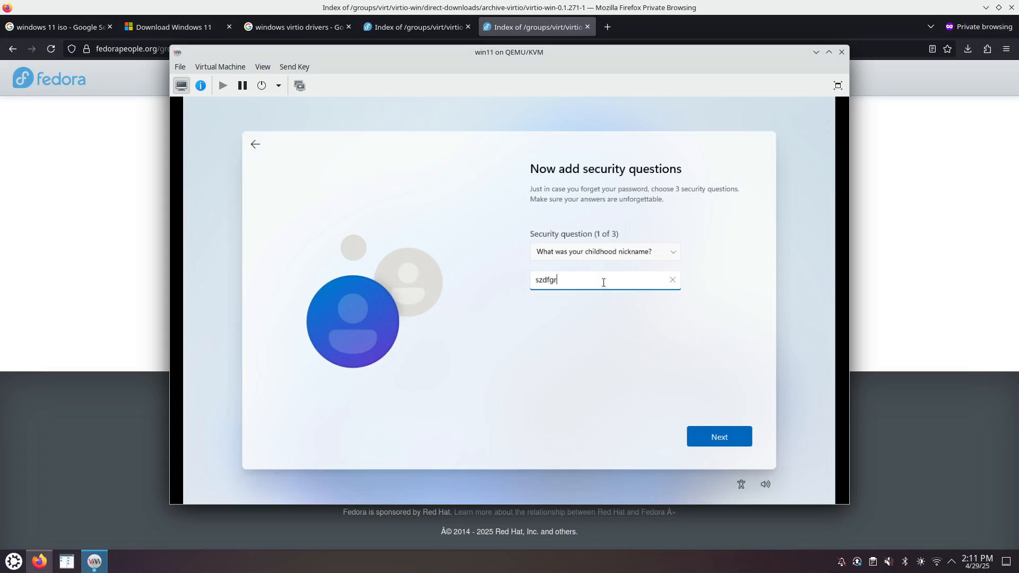
click(720, 435)
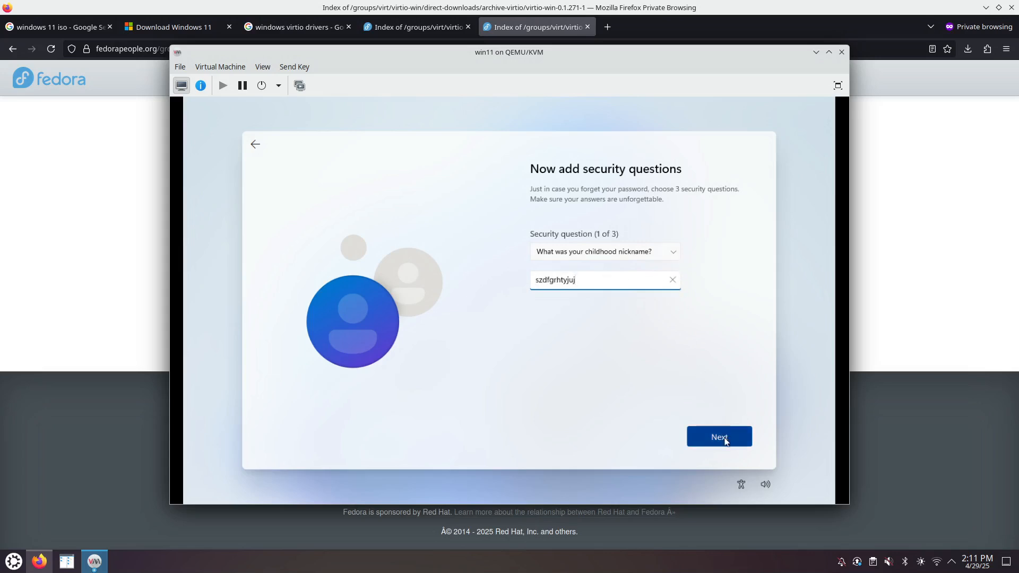
- Choose a city question as the second security question and submit an answer
click(672, 252)
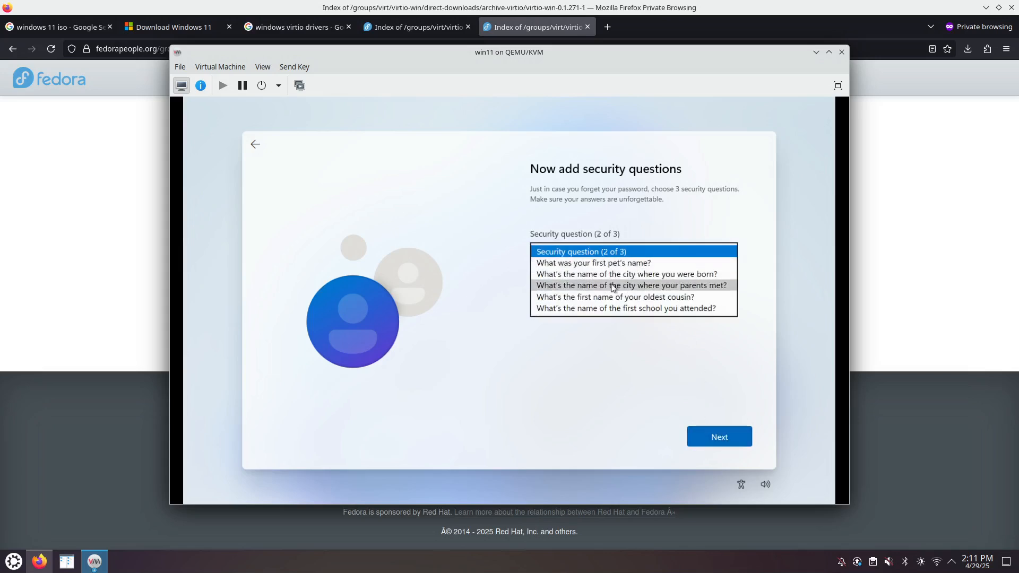
click(610, 287)
click(590, 280)
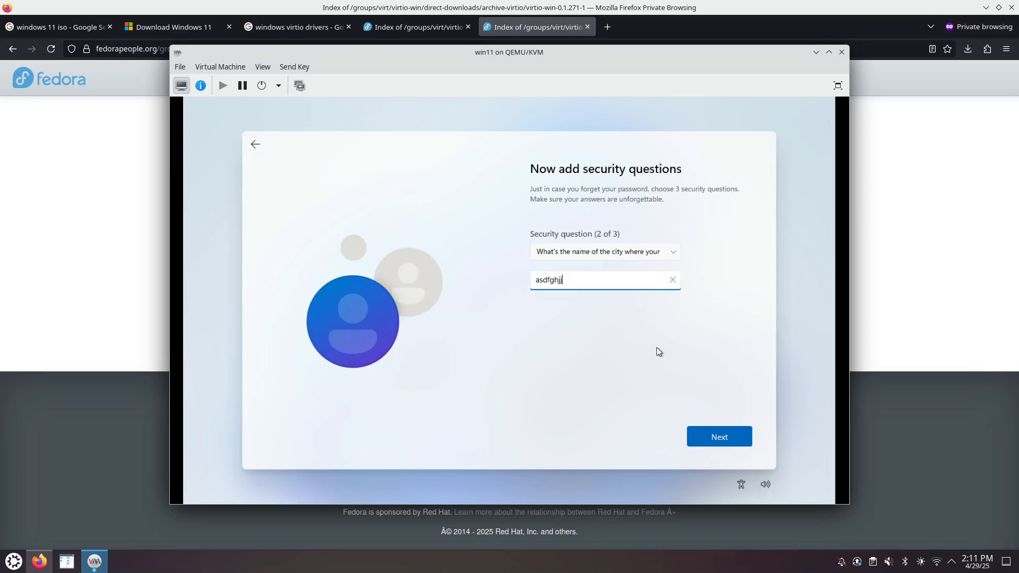
click(718, 433)
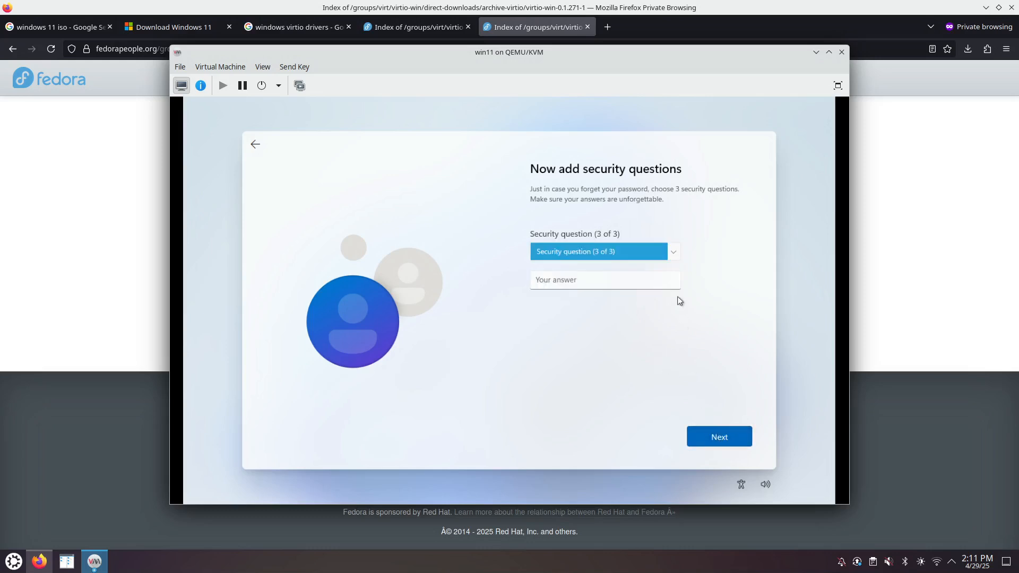
- Choose the oldest cousin question as the third security question and submit an answer
click(670, 261)
click(616, 286)
click(576, 282)
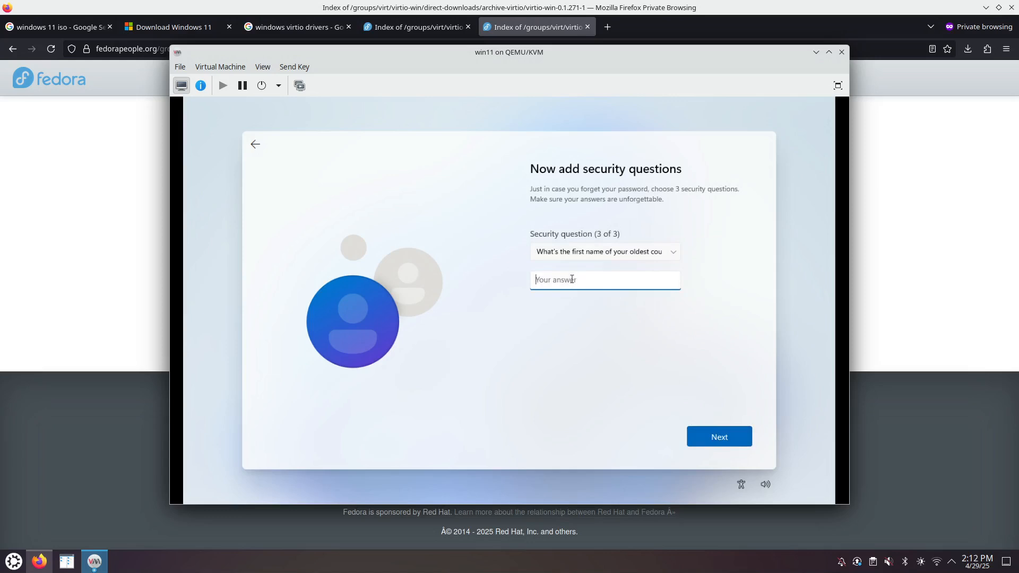
click(712, 437)
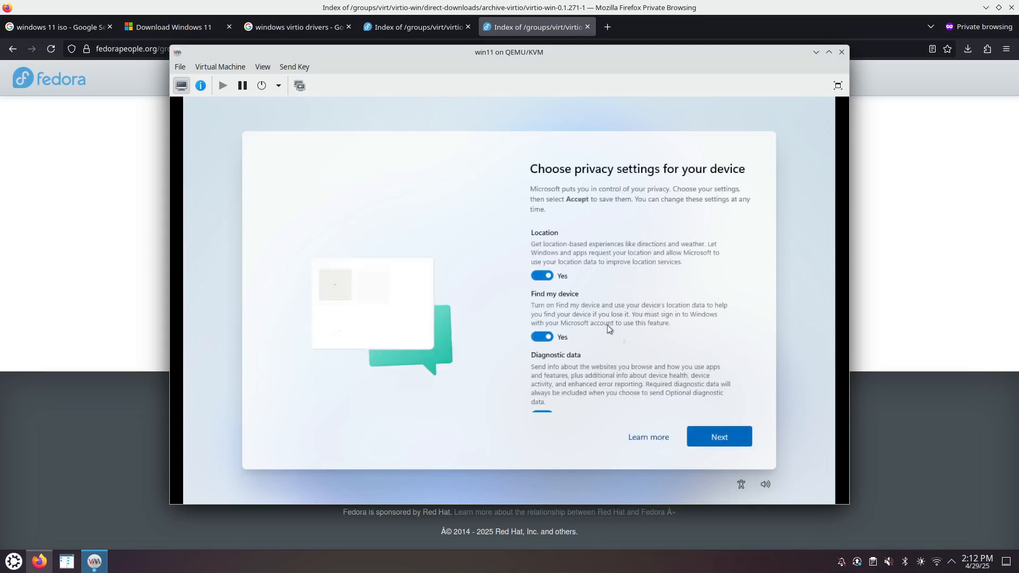
- Set location, Find my device, Inking & typing, Tailored experiences, Advertising ID to No, diagnostics Required only, and accept
click(541, 276)
click(542, 336)
scroll(539, 350, down, 2)
click(542, 378)
scroll(543, 378, down, 1)
click(543, 376)
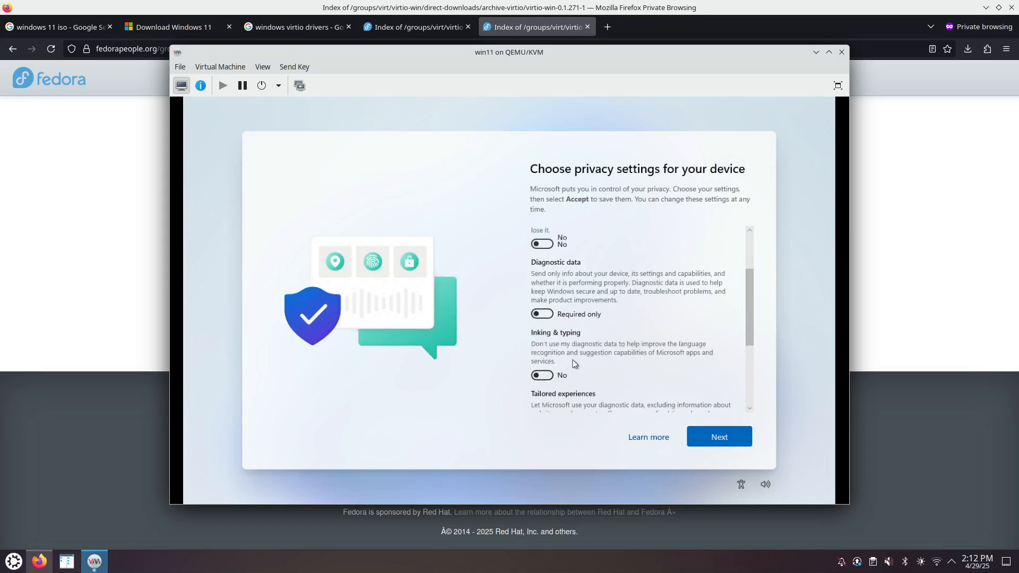
scroll(570, 353, down, 2)
click(546, 296)
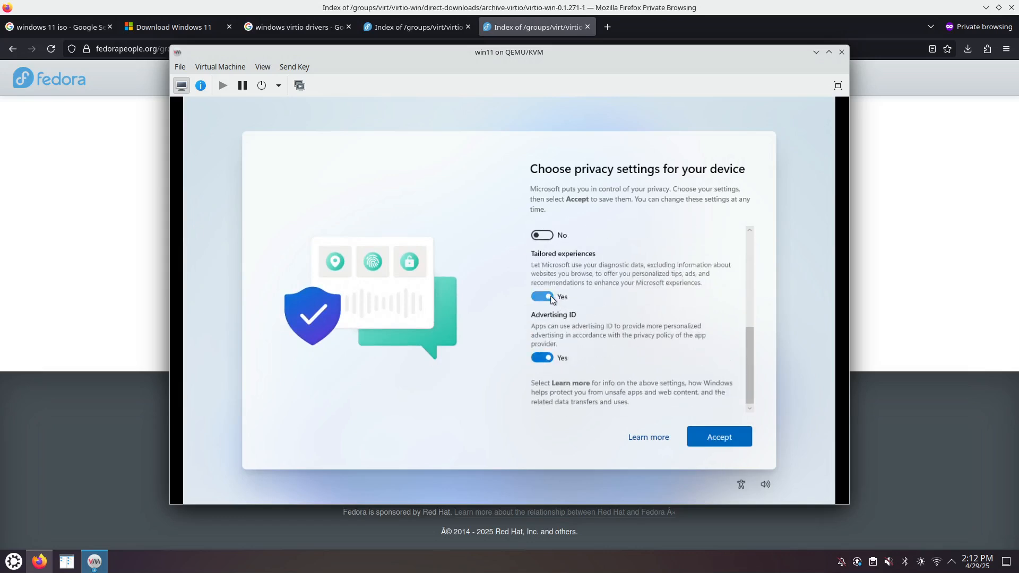
click(545, 357)
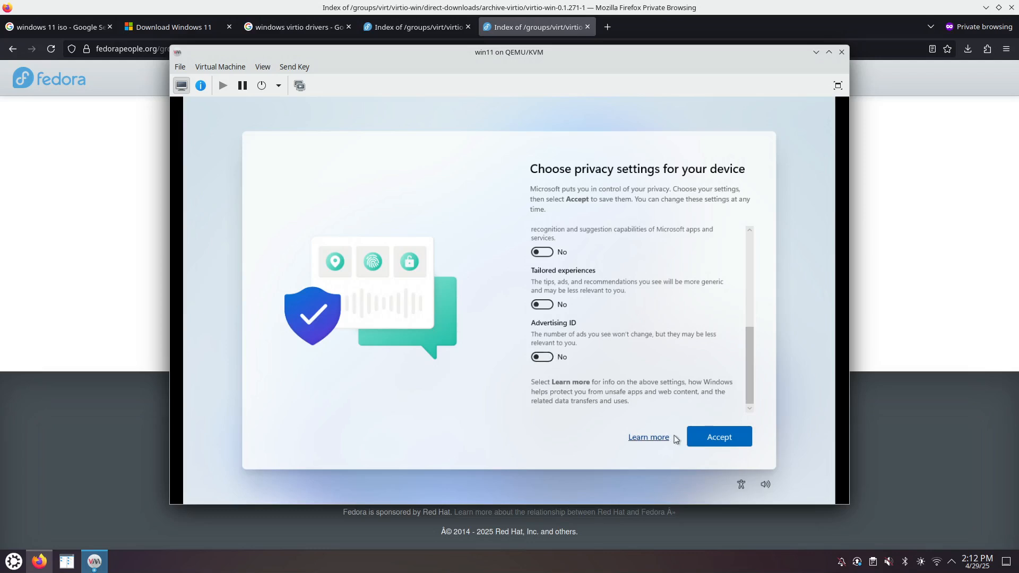
click(708, 438)
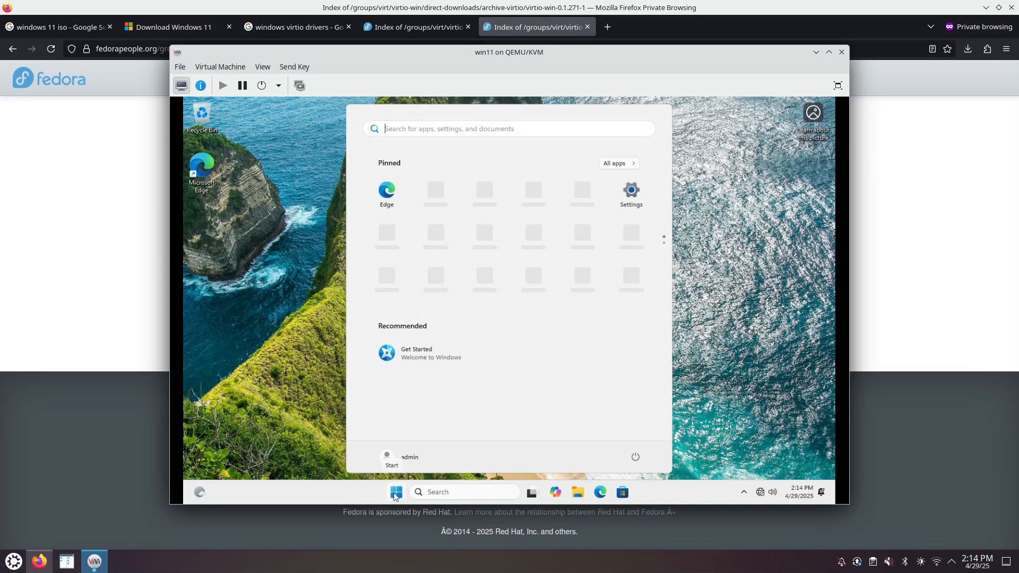
- Open Taskbar settings from the taskbar's right-click menu
right_click(555, 493)
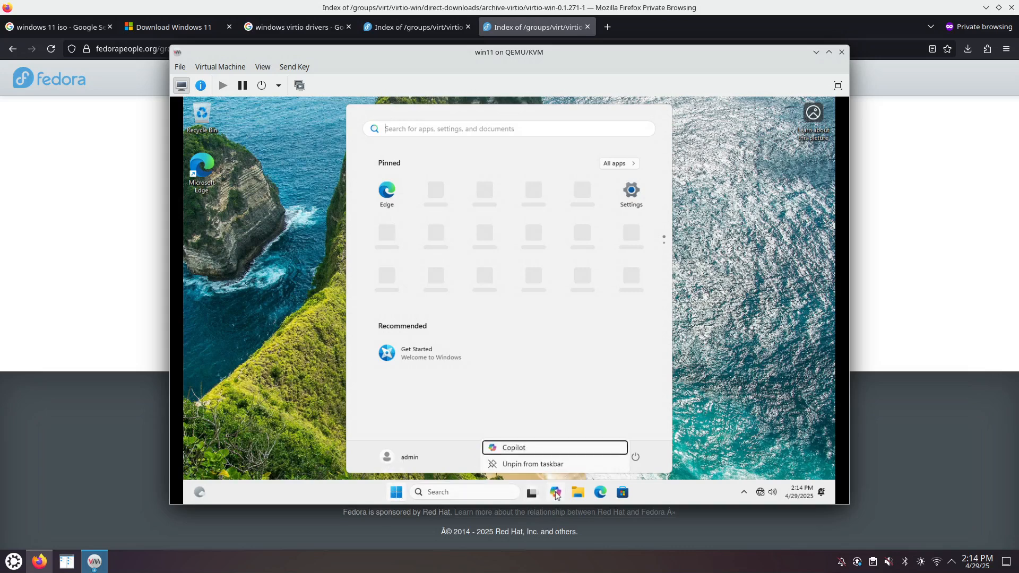
right_click(648, 494)
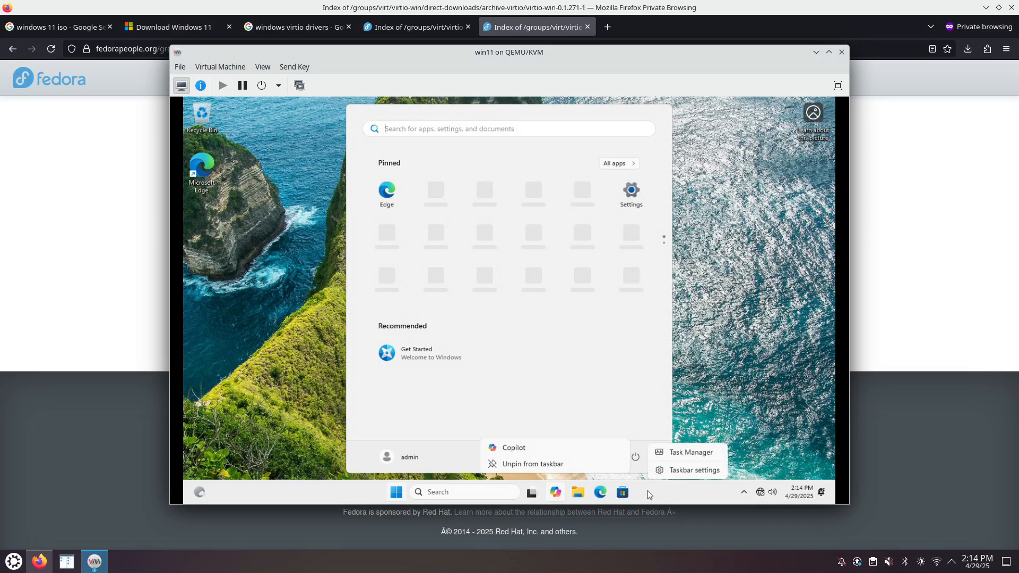
right_click(397, 493)
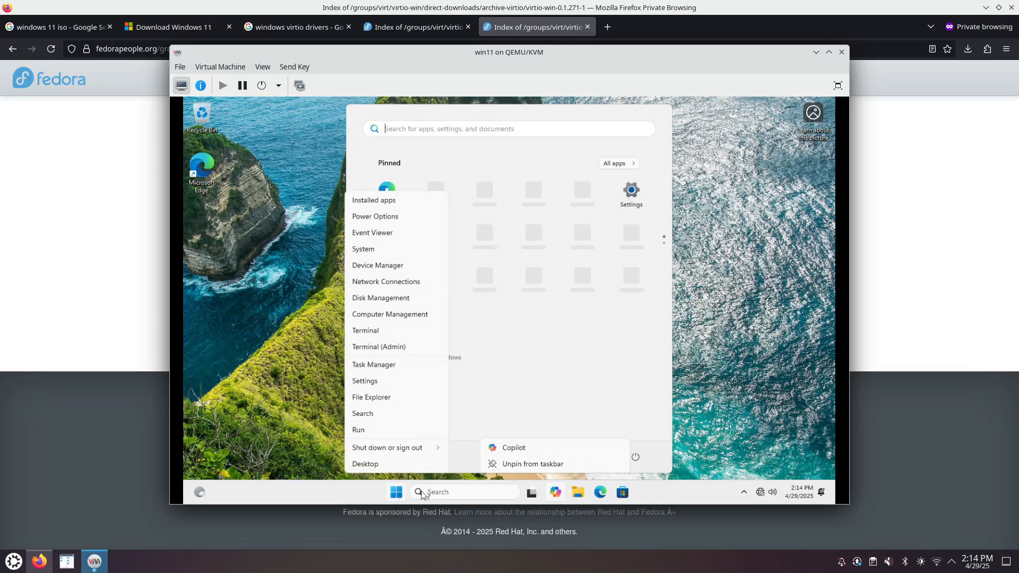
key(Escape)
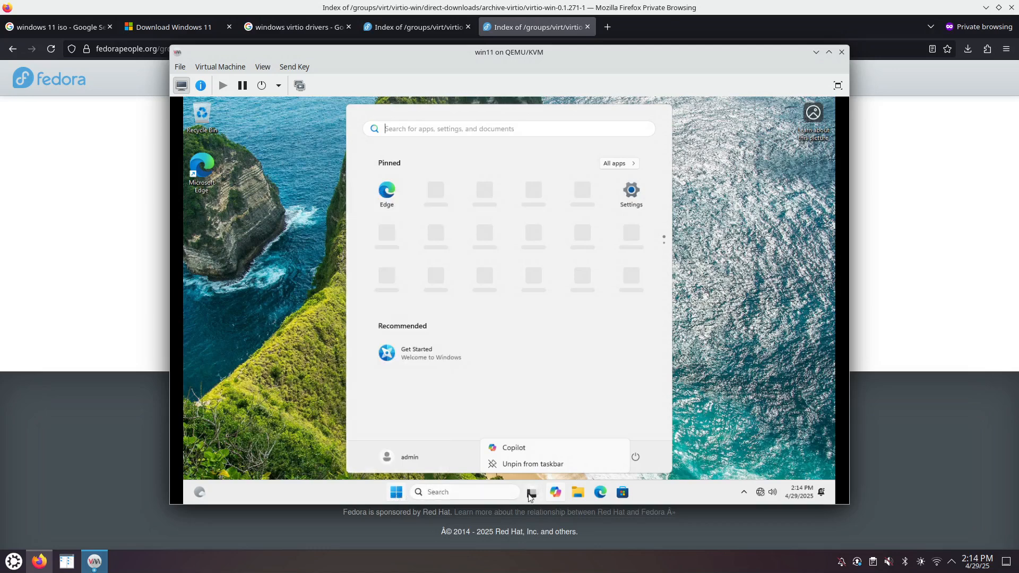
right_click(648, 494)
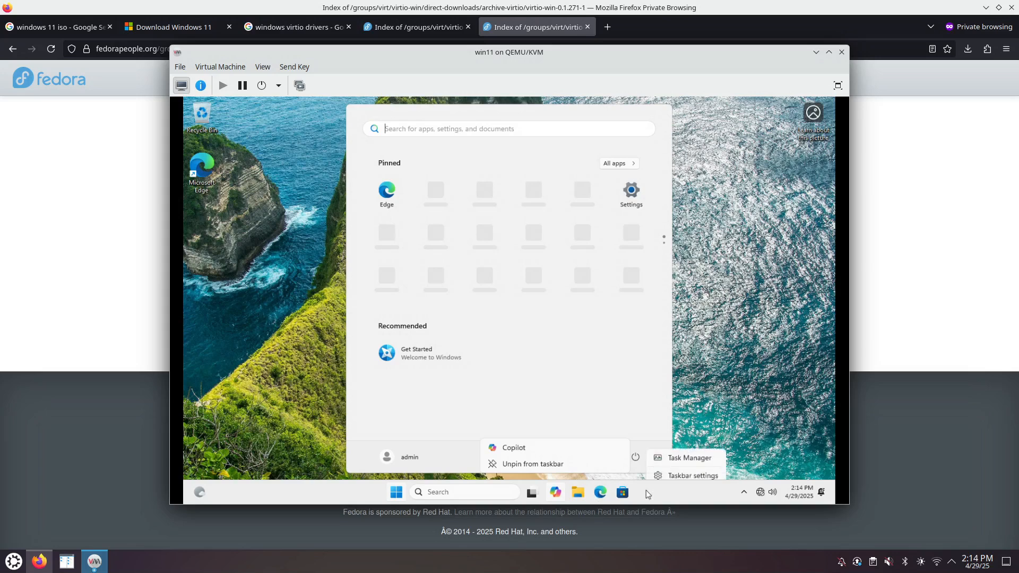
click(693, 470)
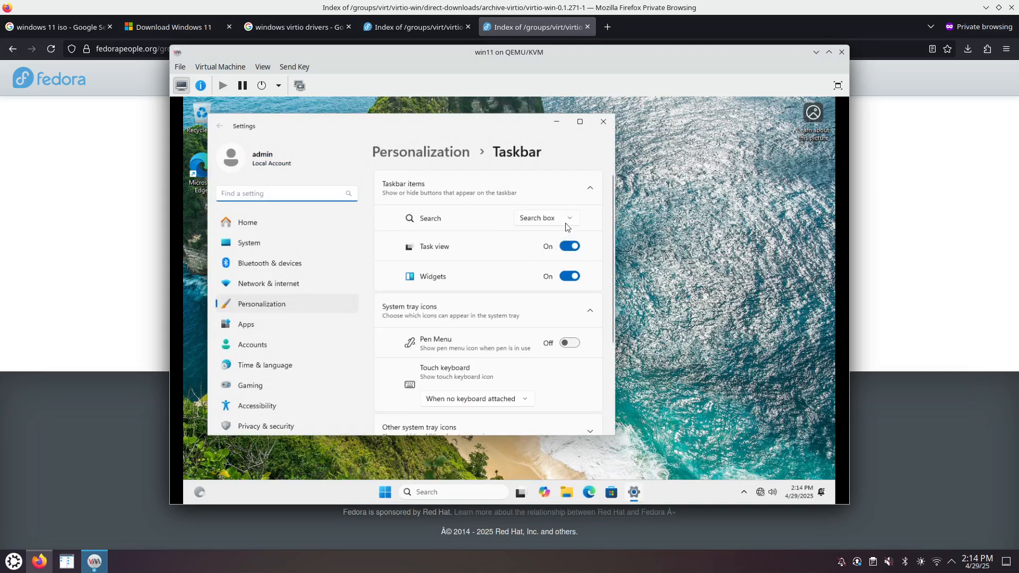
- Hide the search box from the taskbar, with a brief 'services' search in Start
click(570, 219)
click(546, 162)
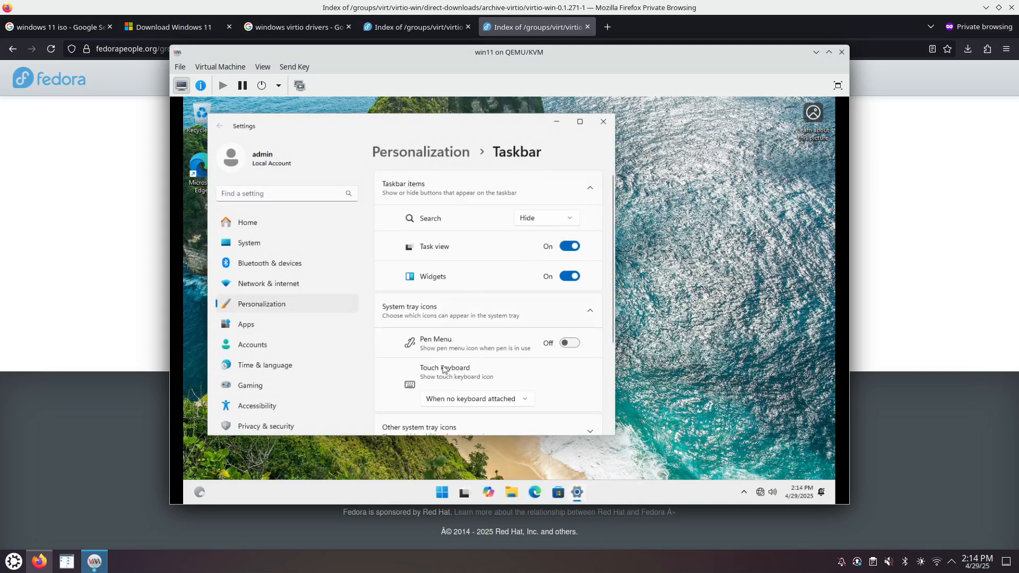
click(442, 493)
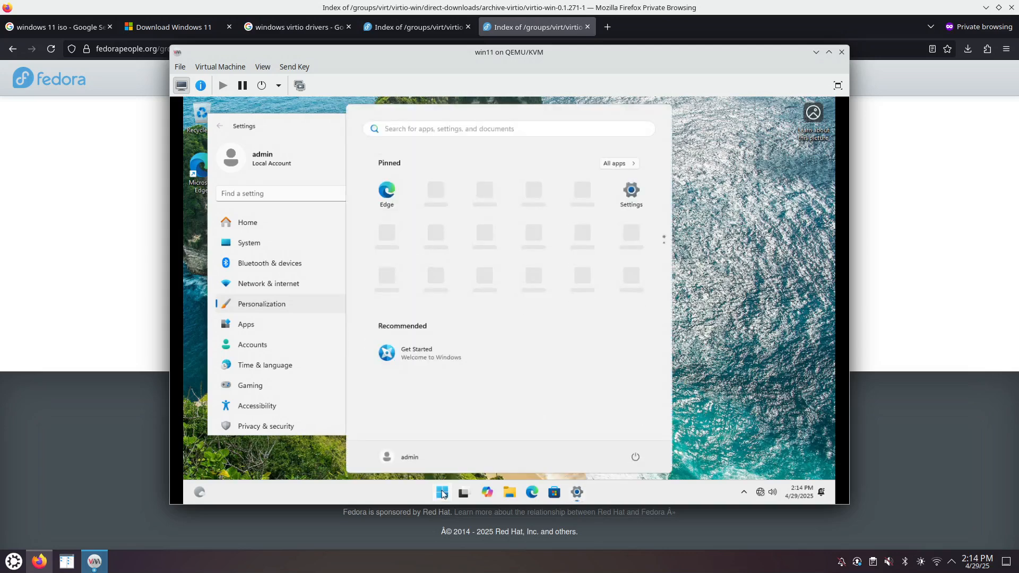
text(services)
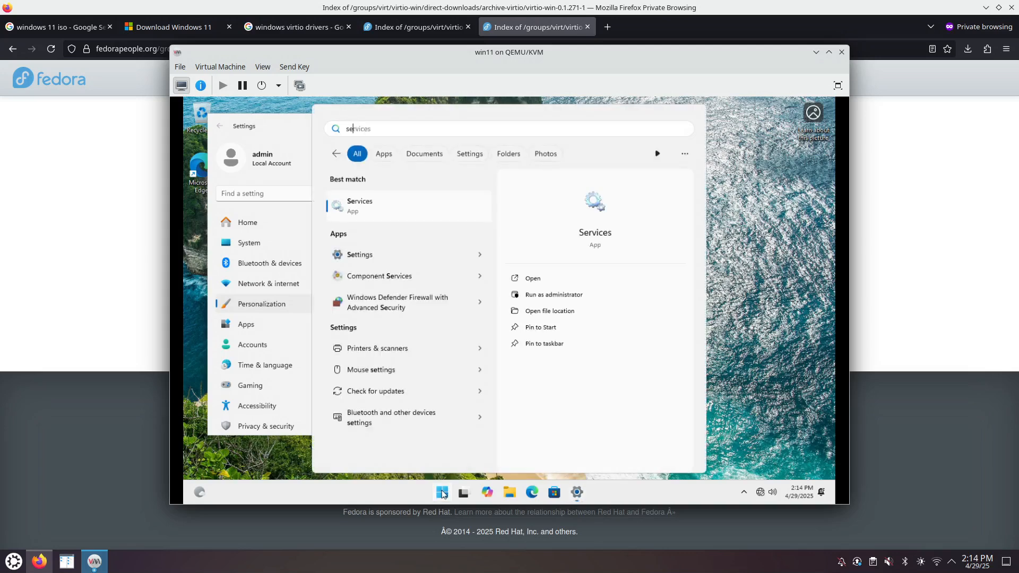
click(443, 493)
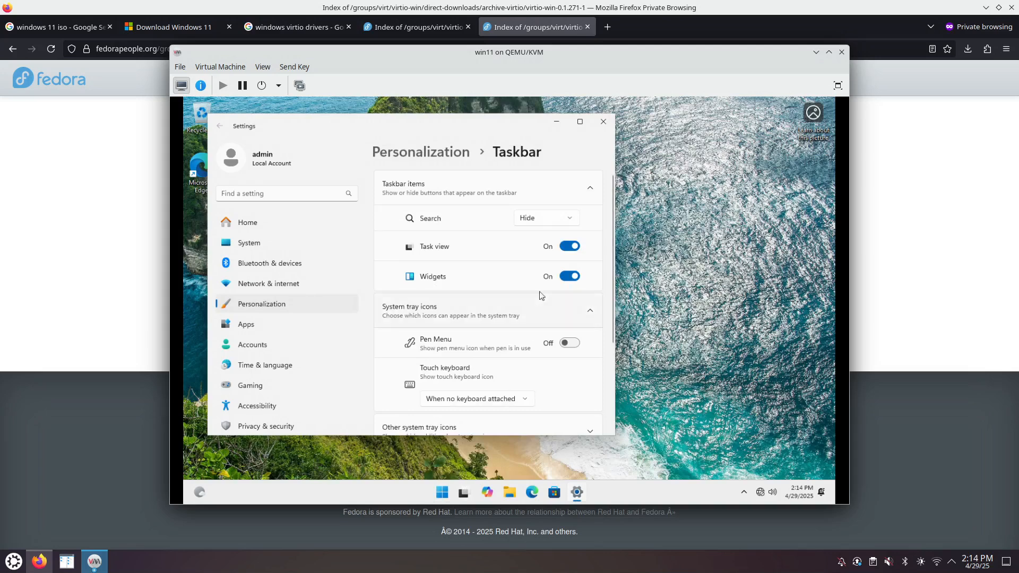
- Remove Task view and Widgets from the taskbar and set taskbar alignment to Left
click(572, 247)
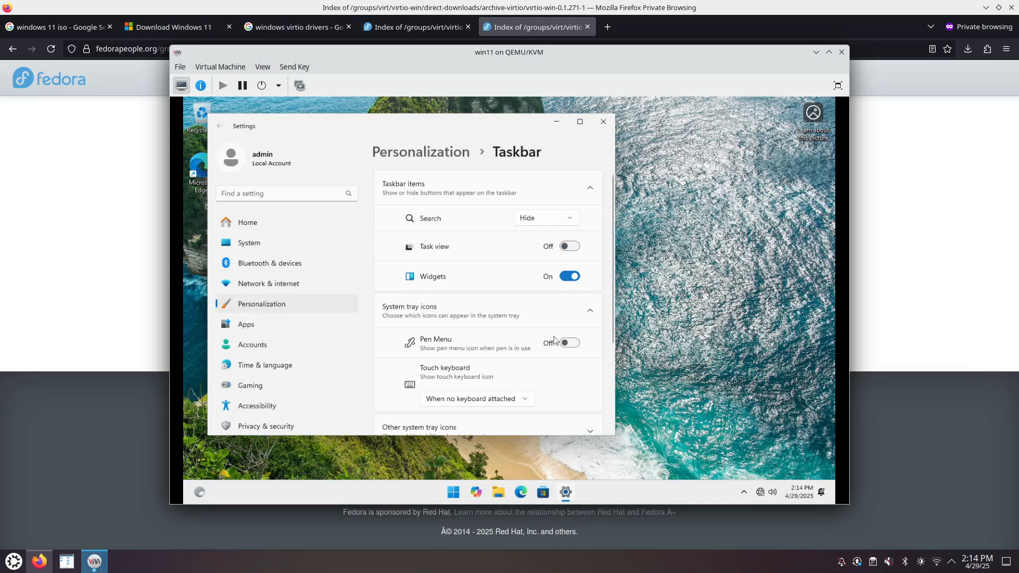
click(570, 277)
drag(614, 309, 616, 396)
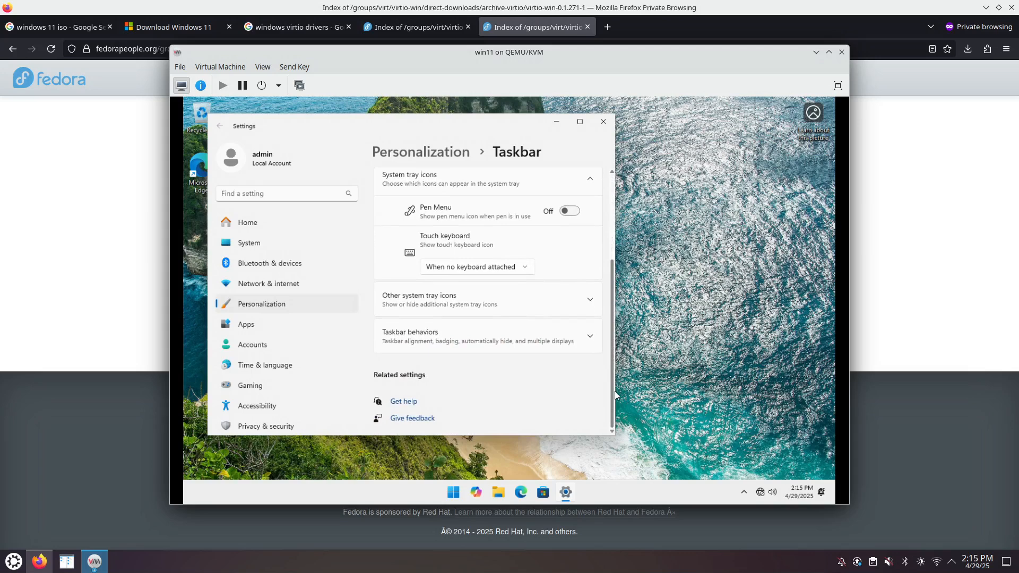
click(590, 342)
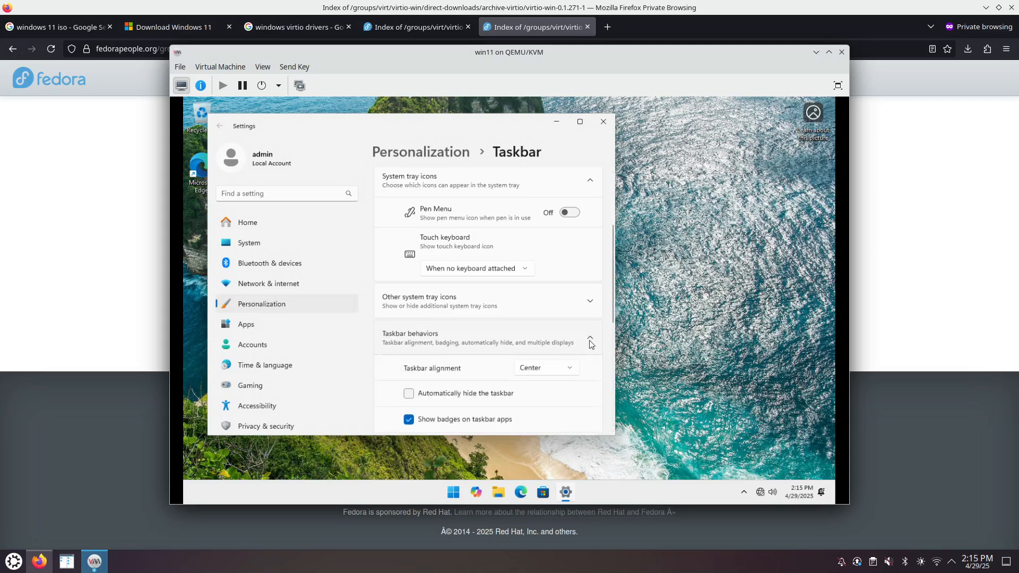
click(567, 367)
click(536, 350)
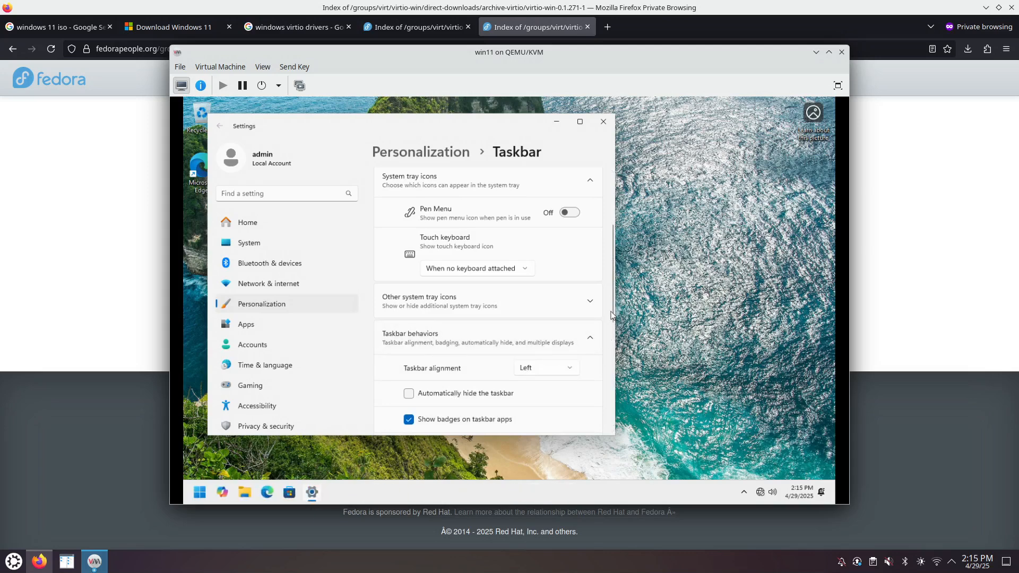
drag(613, 312, 611, 406)
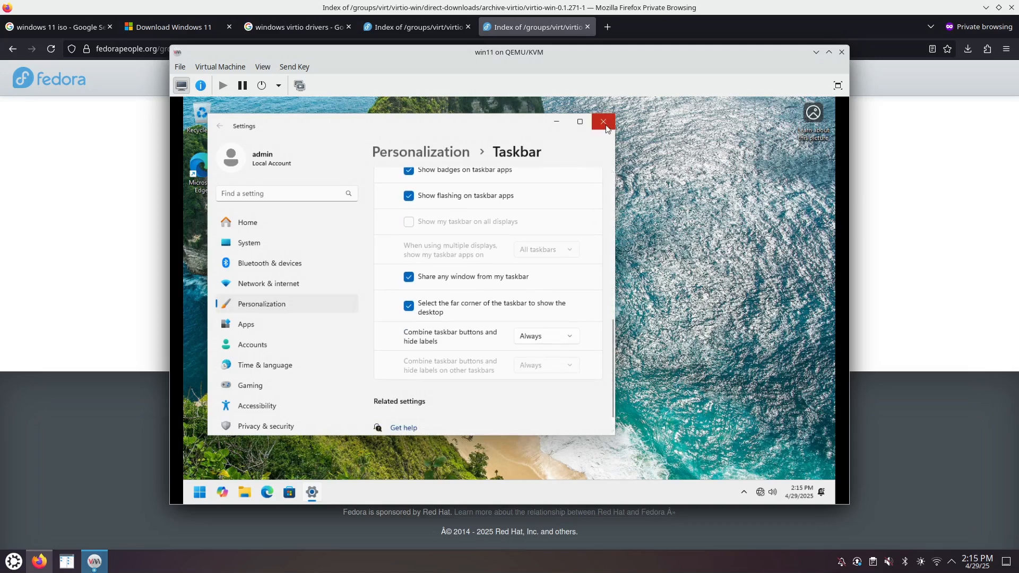
- Search Settings for 'sugges' and open the Windows tips and suggestions setting
click(281, 195)
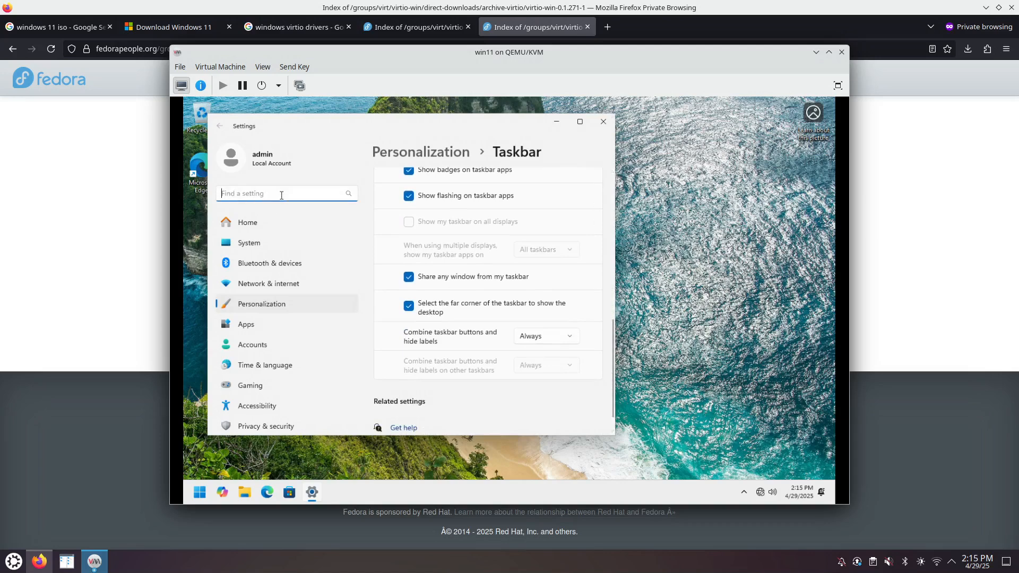
text(sugges)
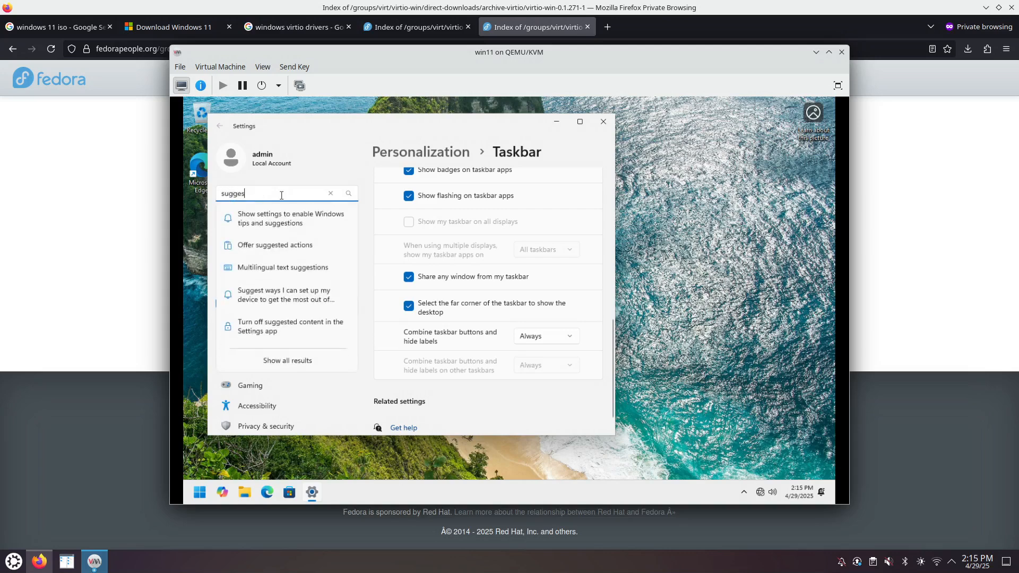
click(292, 232)
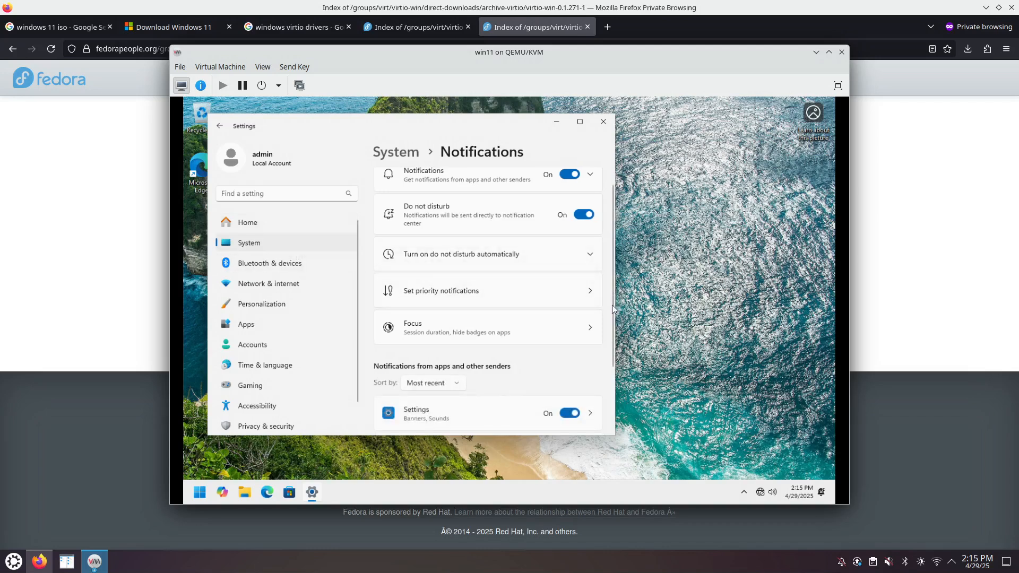
scroll(611, 298, up, 1)
- Search 'sugge' again, dismiss the results and close the Settings window
click(282, 194)
text(sugge)
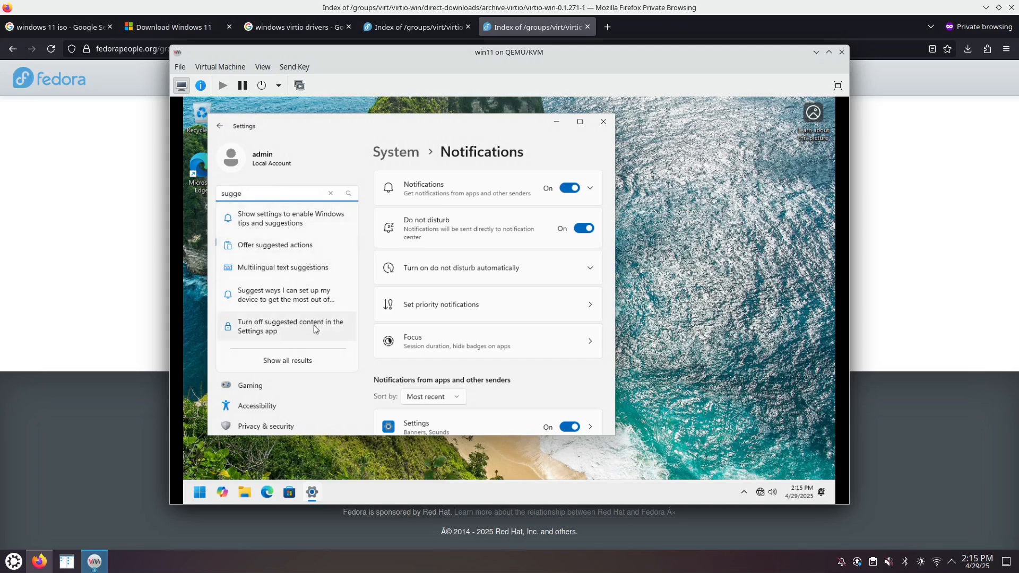
click(562, 342)
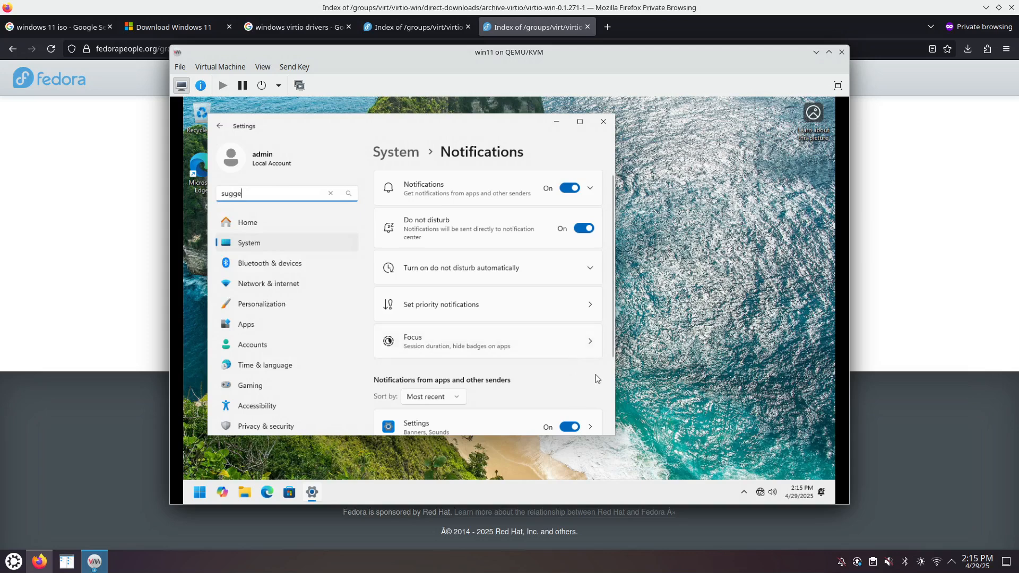
click(604, 121)
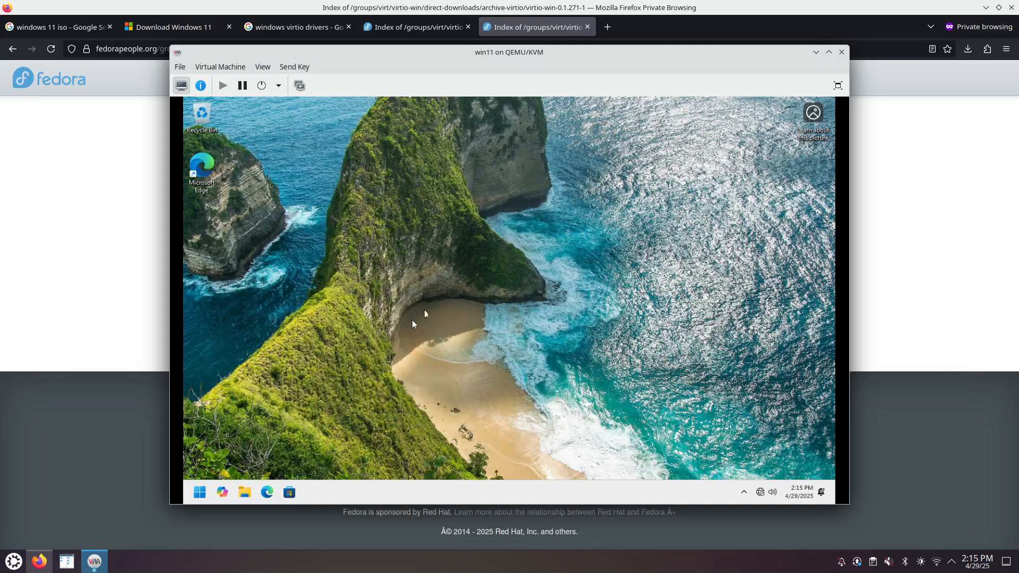
- Unpin Copilot from the taskbar and launch Microsoft Edge
right_click(223, 493)
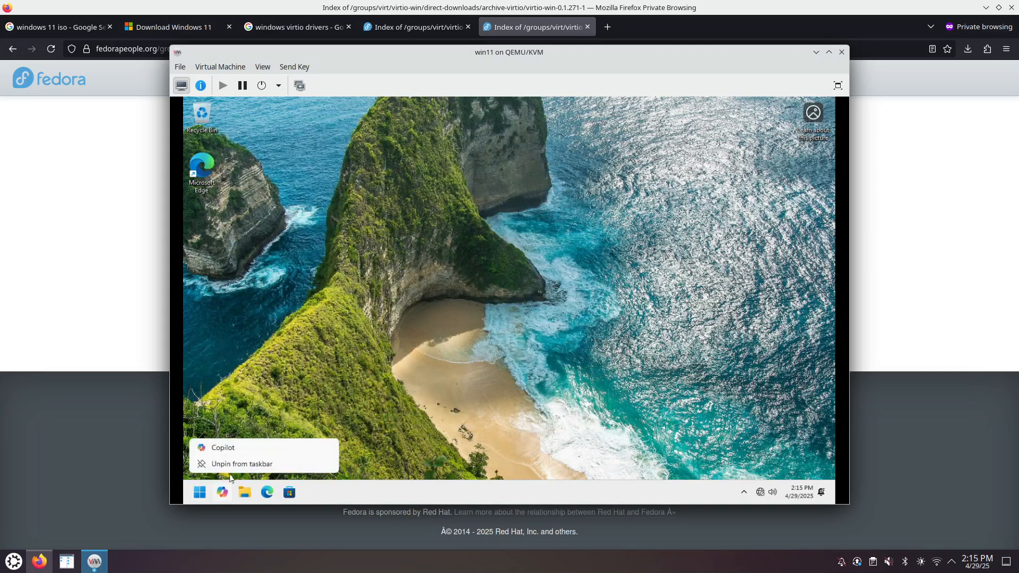
click(237, 465)
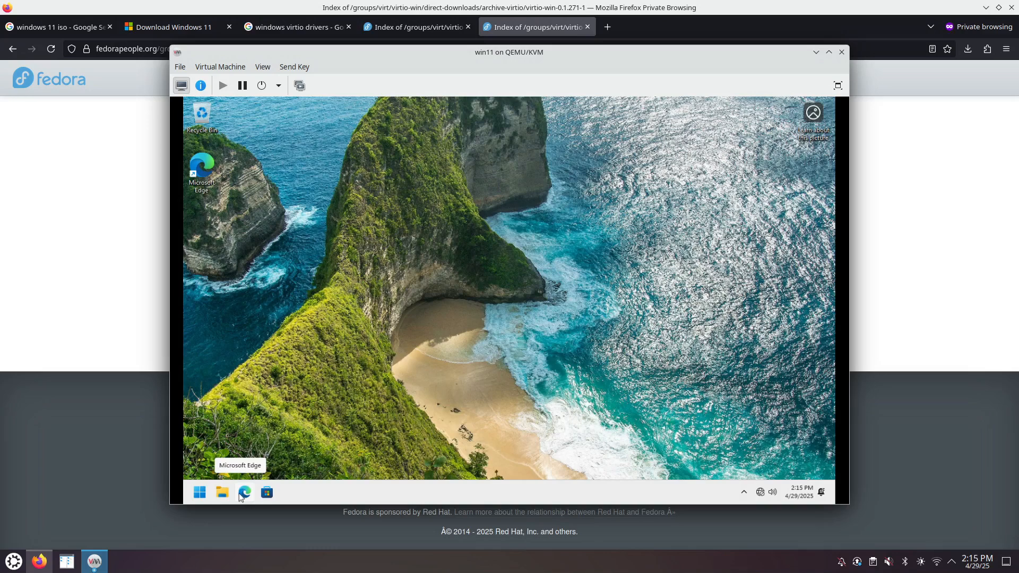
click(245, 494)
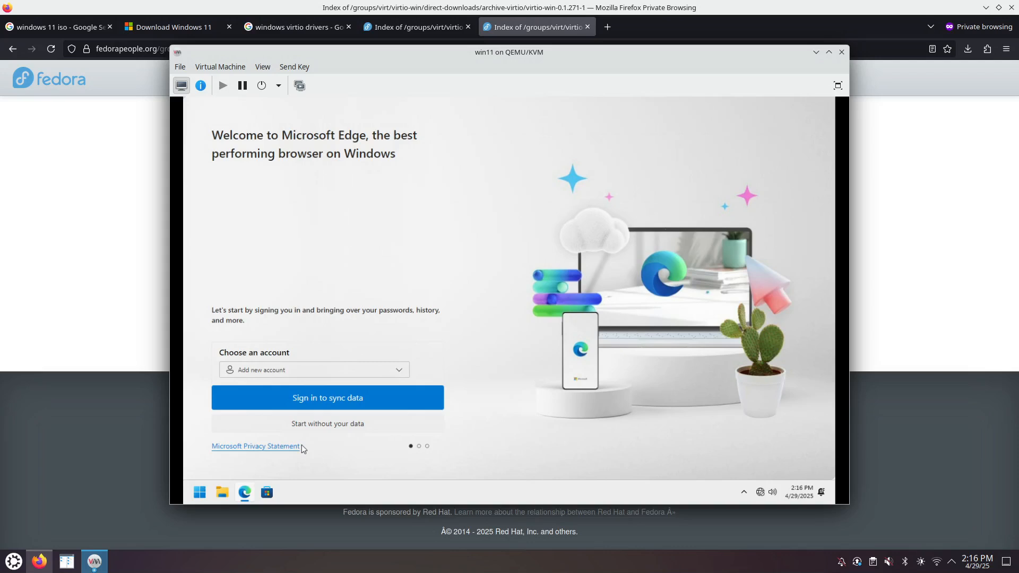
- Finish Edge's first run without signing in, importing browser data or sharing browsing activity
click(326, 424)
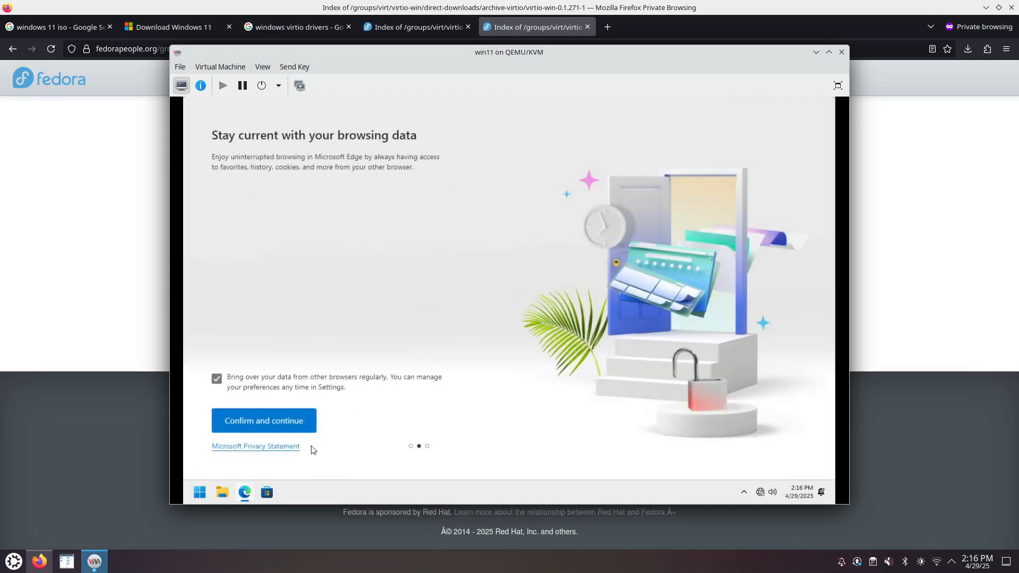
click(215, 379)
click(280, 428)
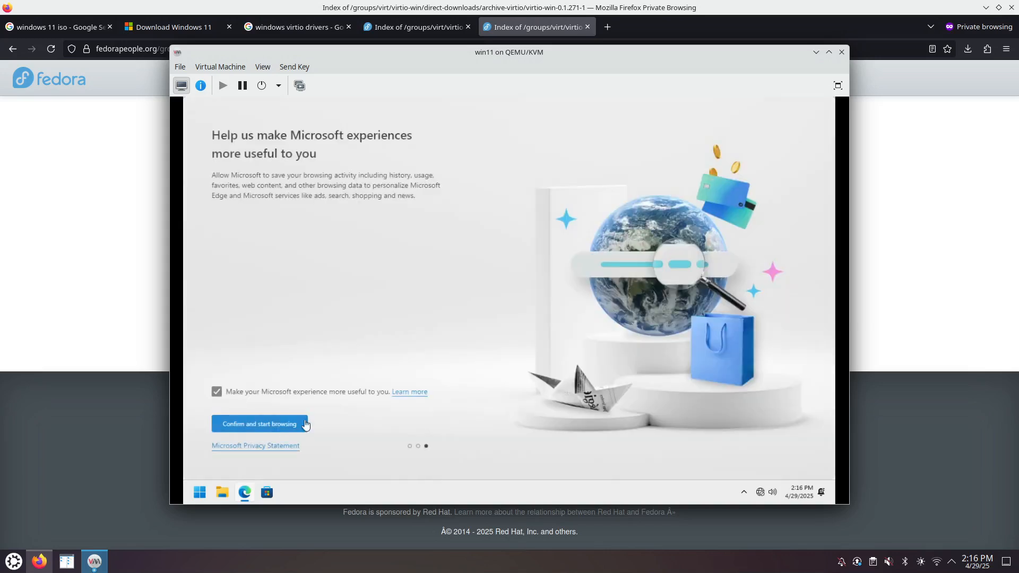
click(215, 393)
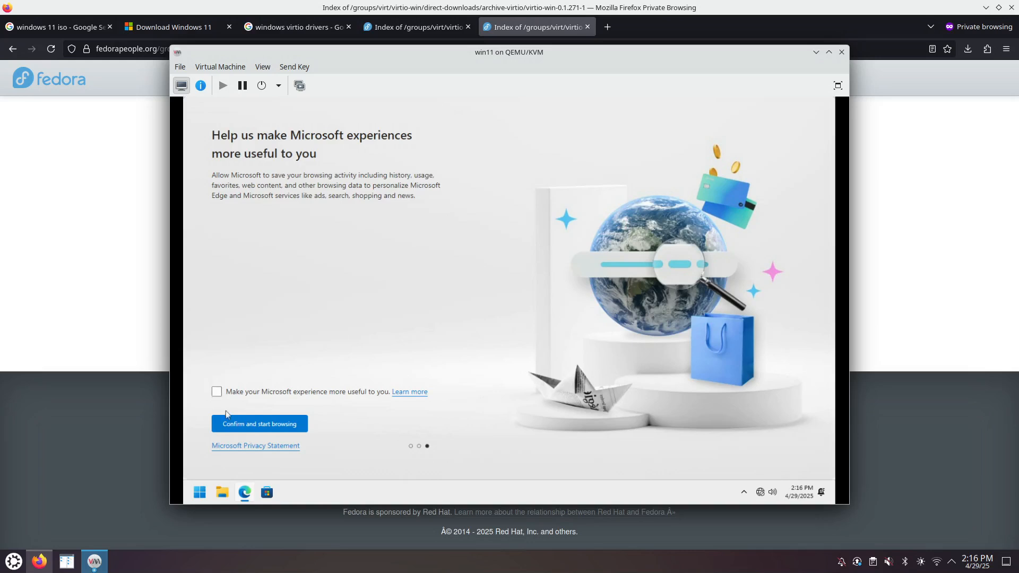
click(270, 424)
- Search 'firefox' in the guest's Edge, which reports no connection, and open the Start quick-link menu
click(356, 121)
text(fi)
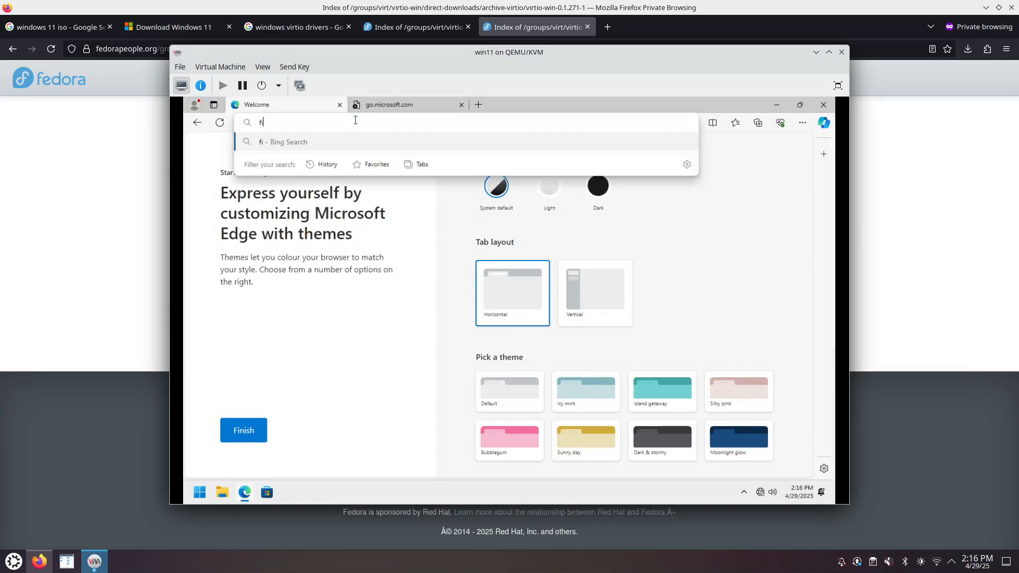
text(refox)
key(Return)
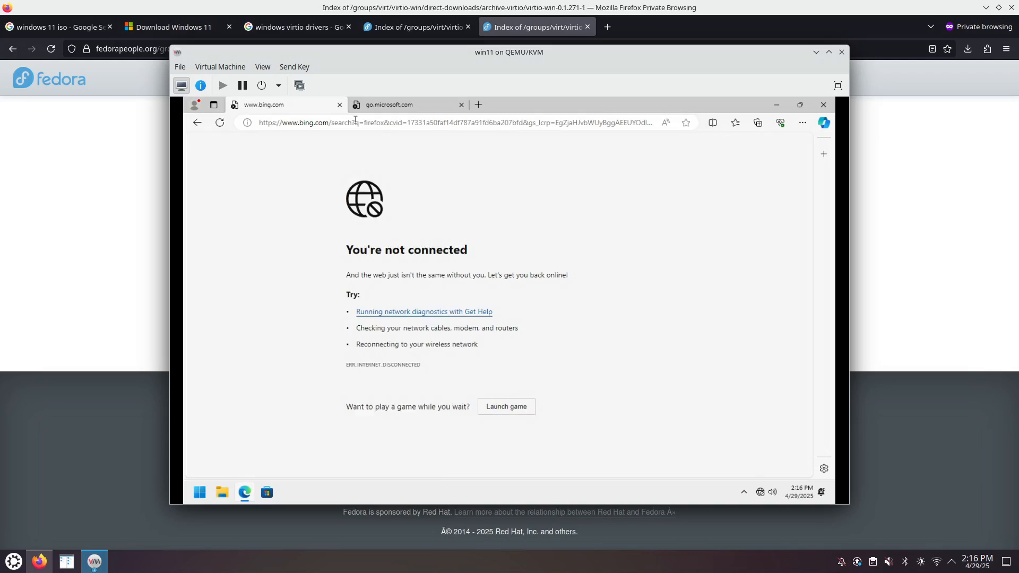
right_click(199, 494)
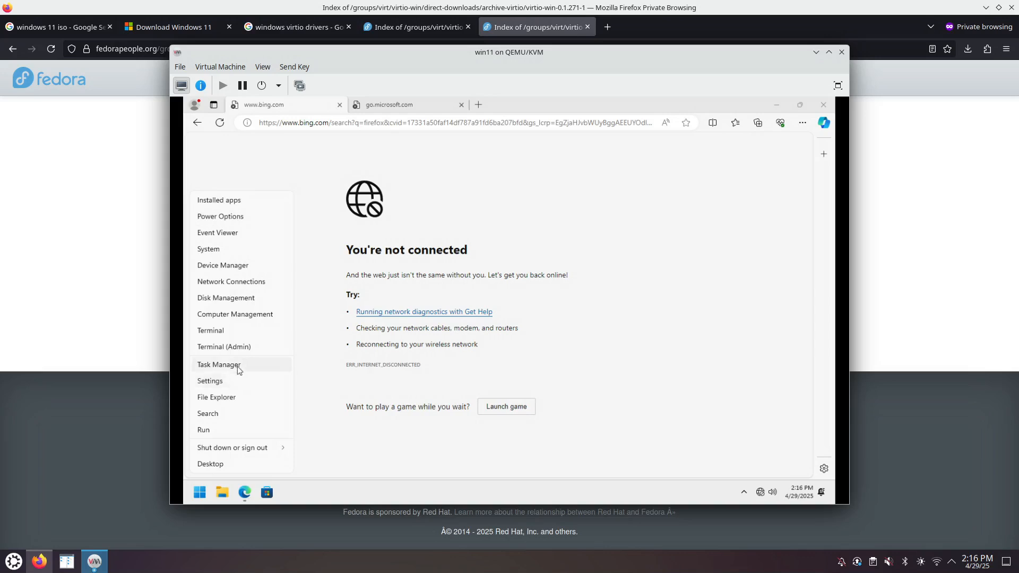
- Open Device Manager and a File Explorer window showing the drives under This PC
click(249, 268)
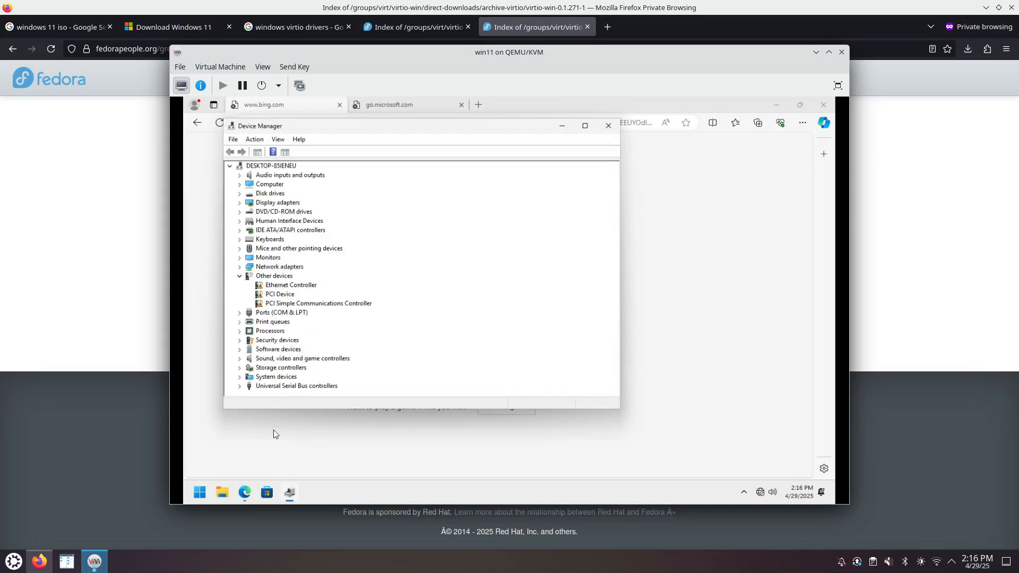
click(222, 492)
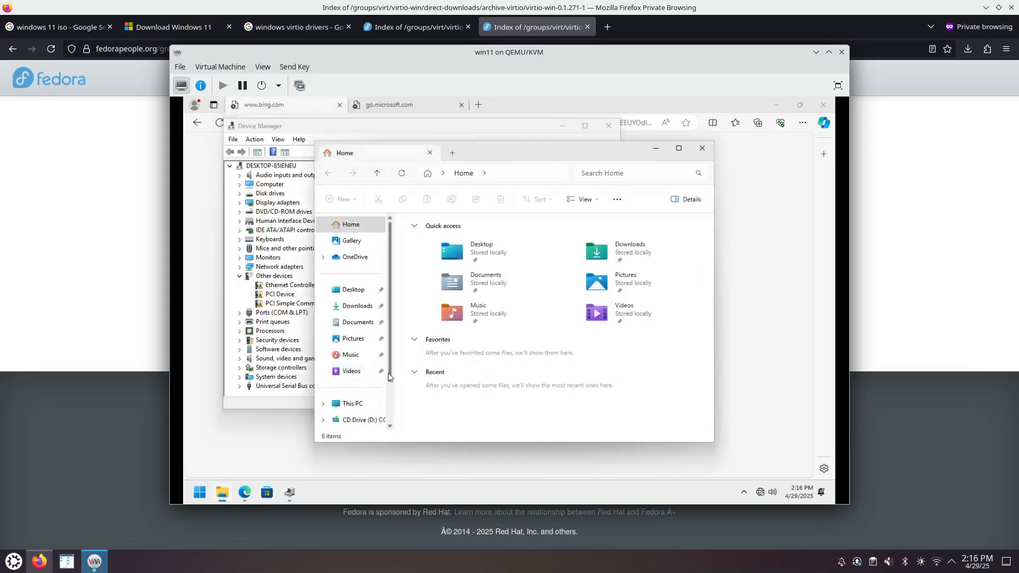
drag(388, 378, 388, 424)
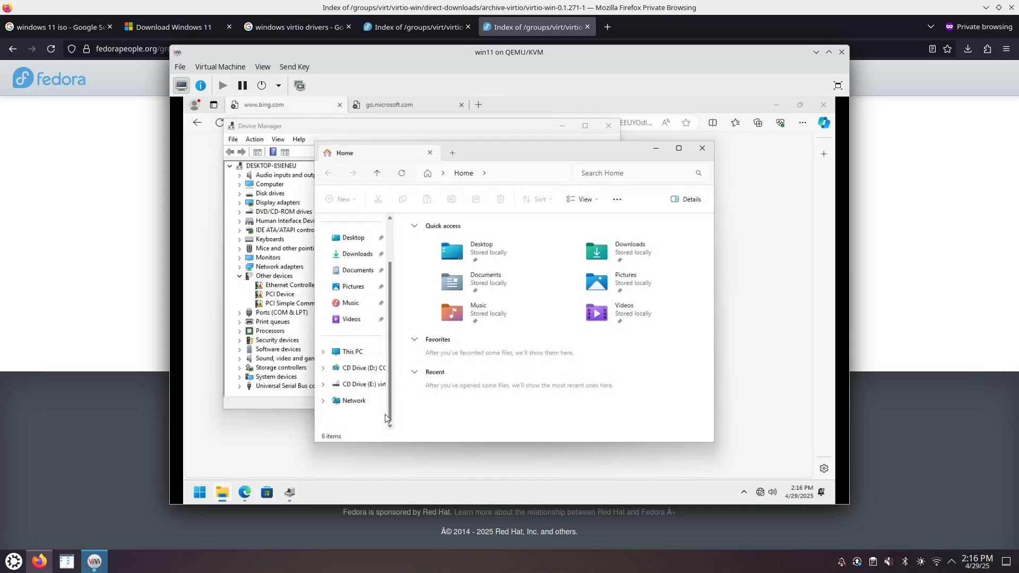
click(354, 352)
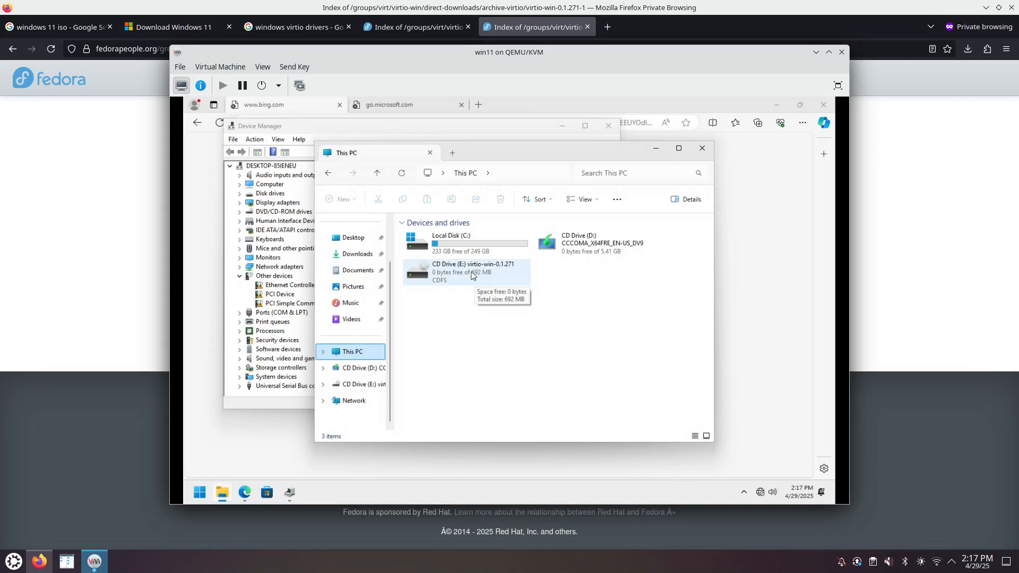
- Return to Device Manager and bring up actions for the driverless Ethernet Controller
click(283, 295)
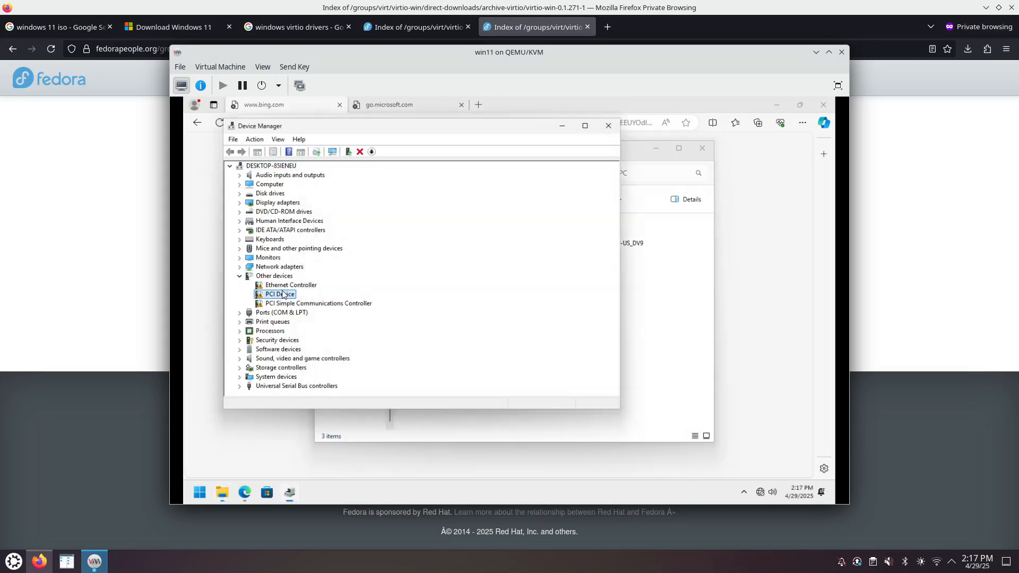
click(303, 286)
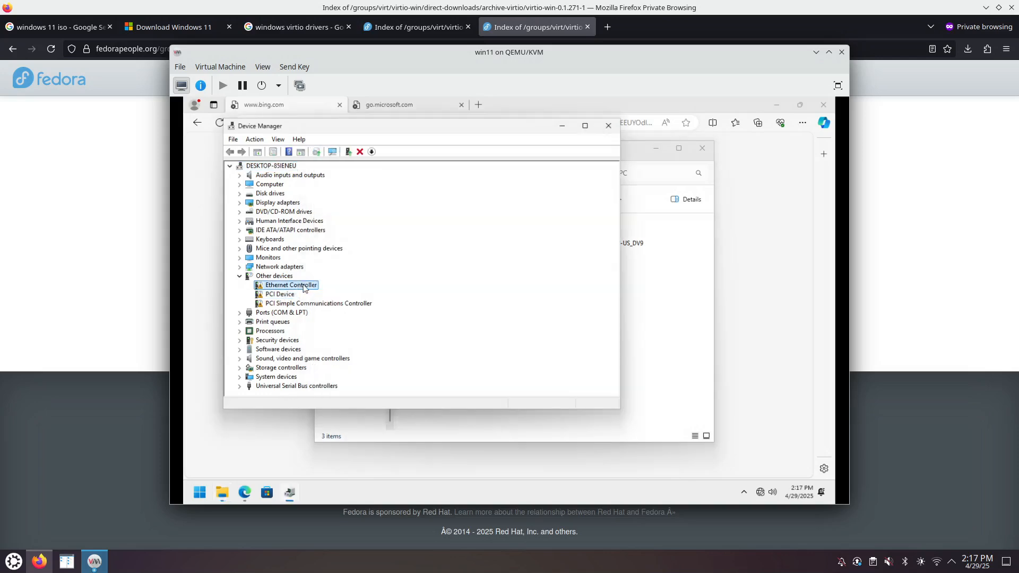
right_click(303, 287)
- Start, cancel, and restart the driver update for the Ethernet Controller under Other devices
click(332, 291)
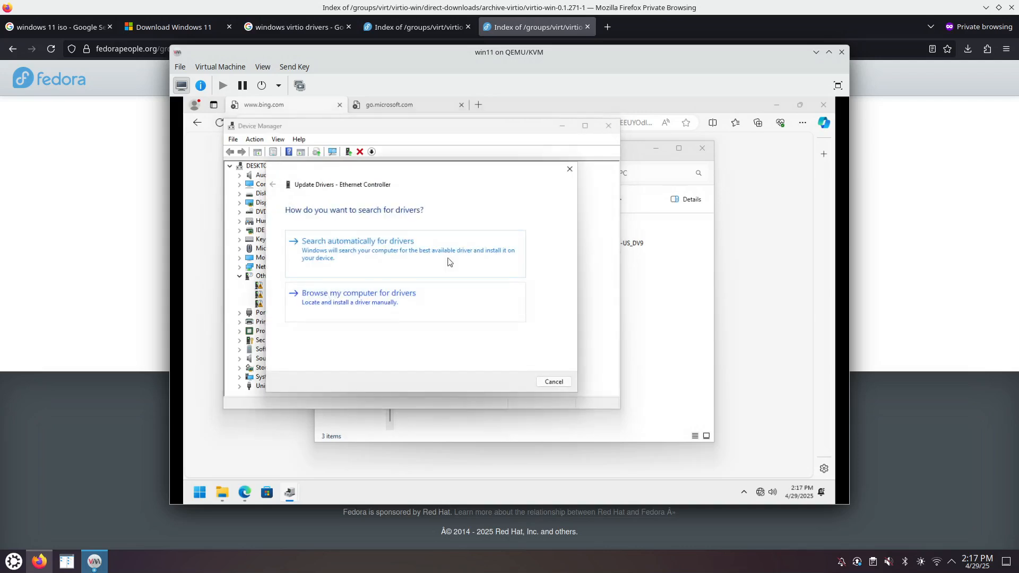
click(569, 168)
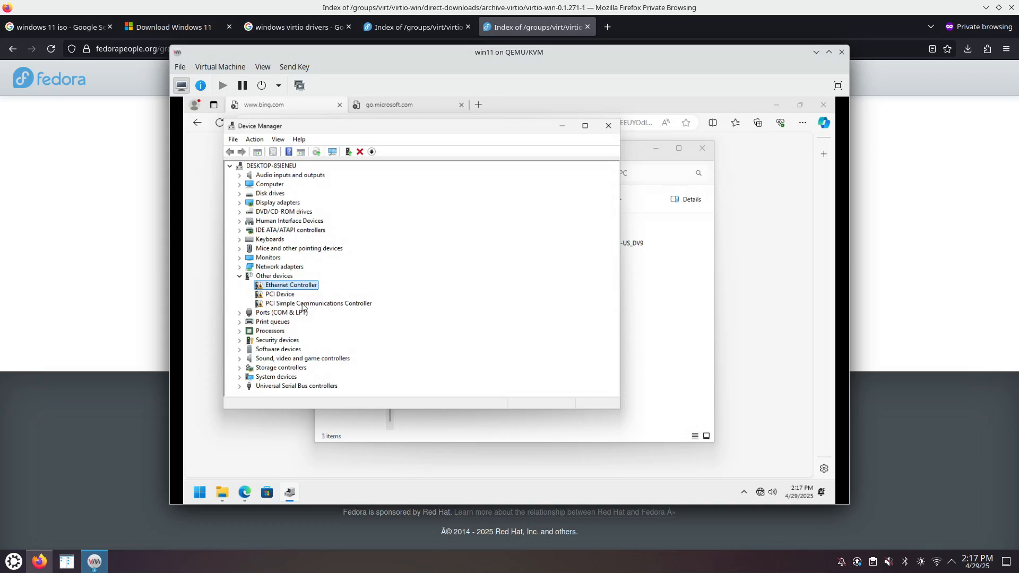
click(260, 277)
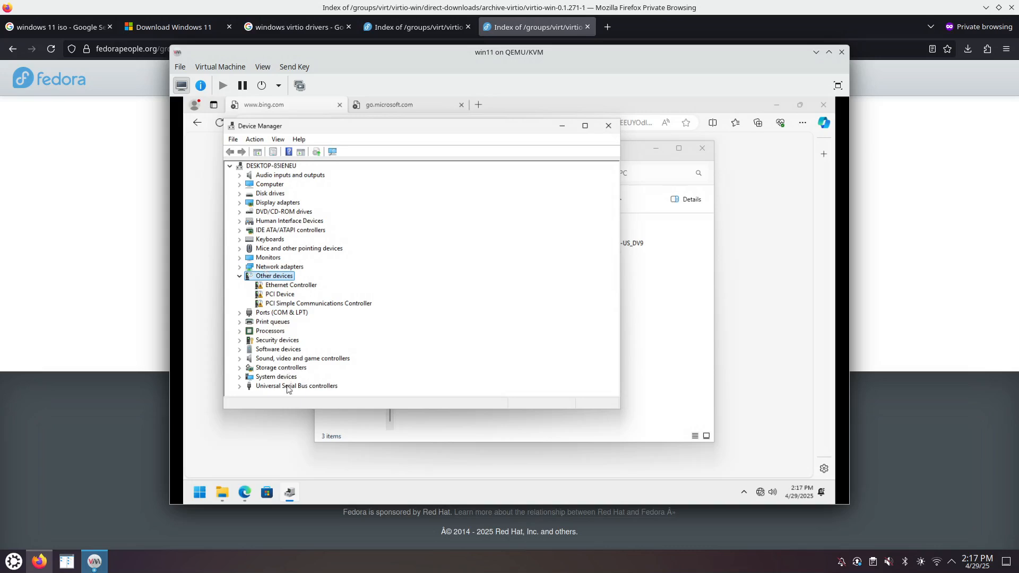
click(289, 286)
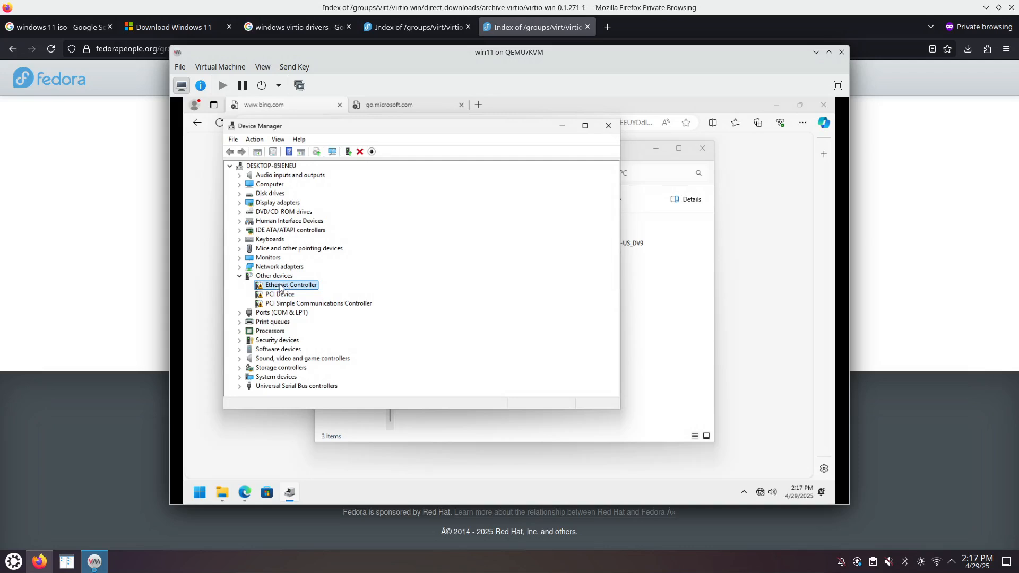
right_click(281, 288)
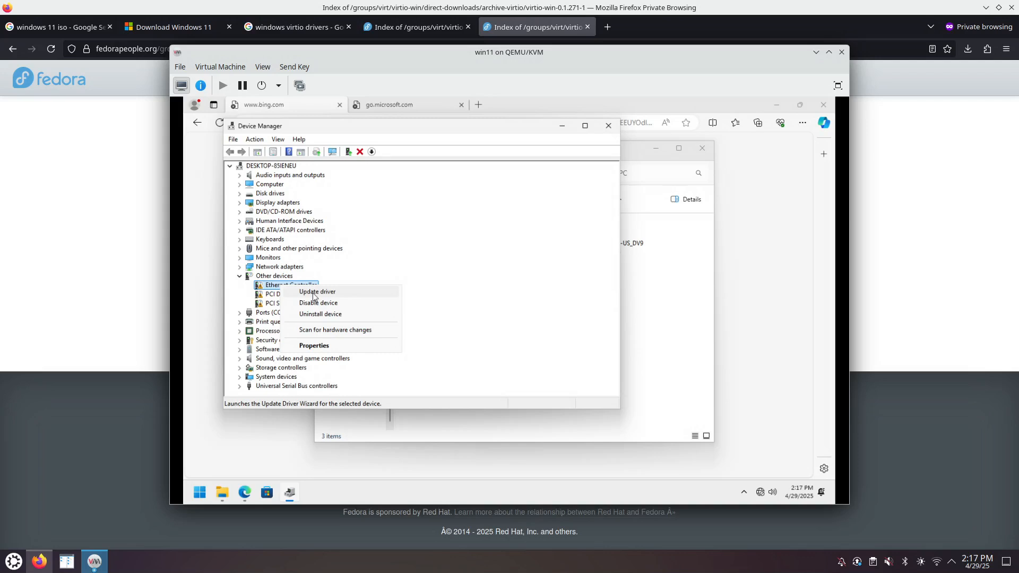
click(314, 295)
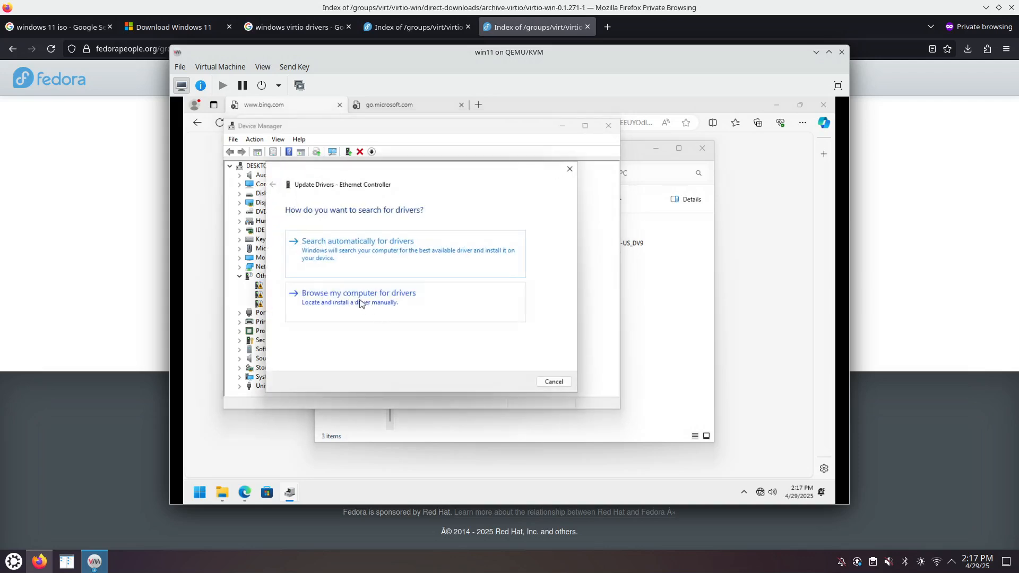
- Install the Red Hat VirtIO Ethernet Adapter driver from the virtio-win CD Drive (E:)
click(359, 303)
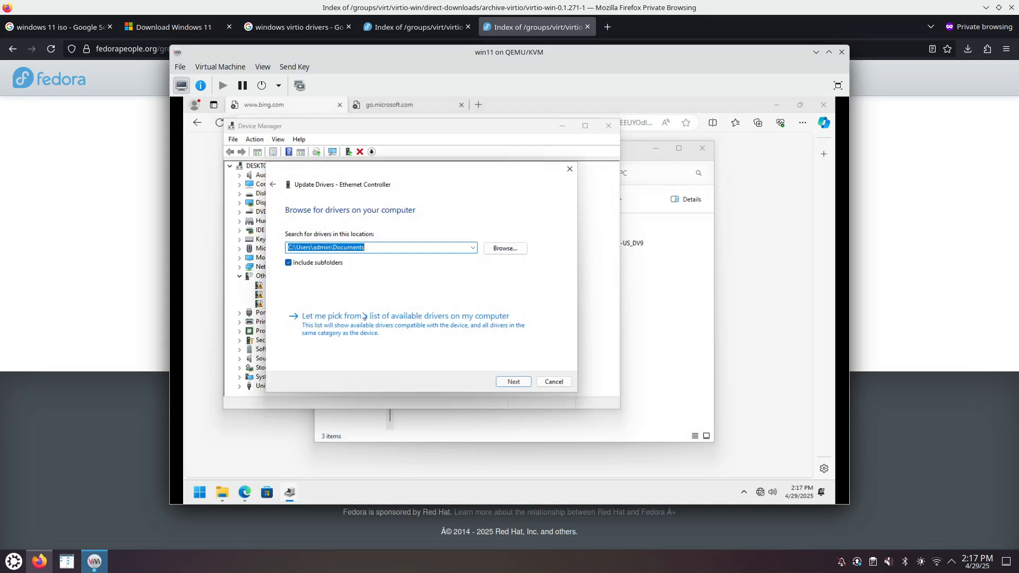
click(505, 249)
scroll(480, 297, down, 2)
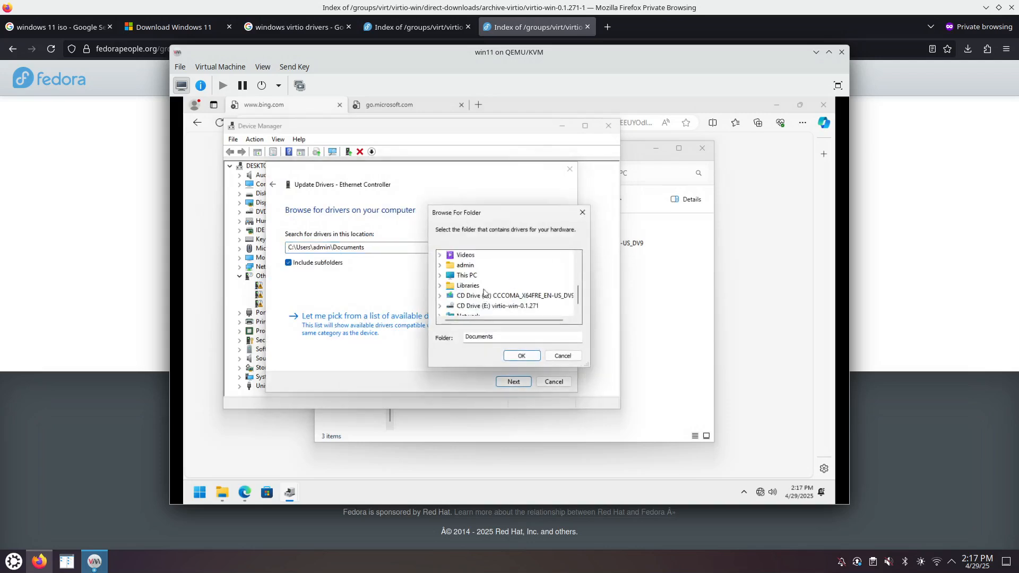
scroll(484, 301, down, 1)
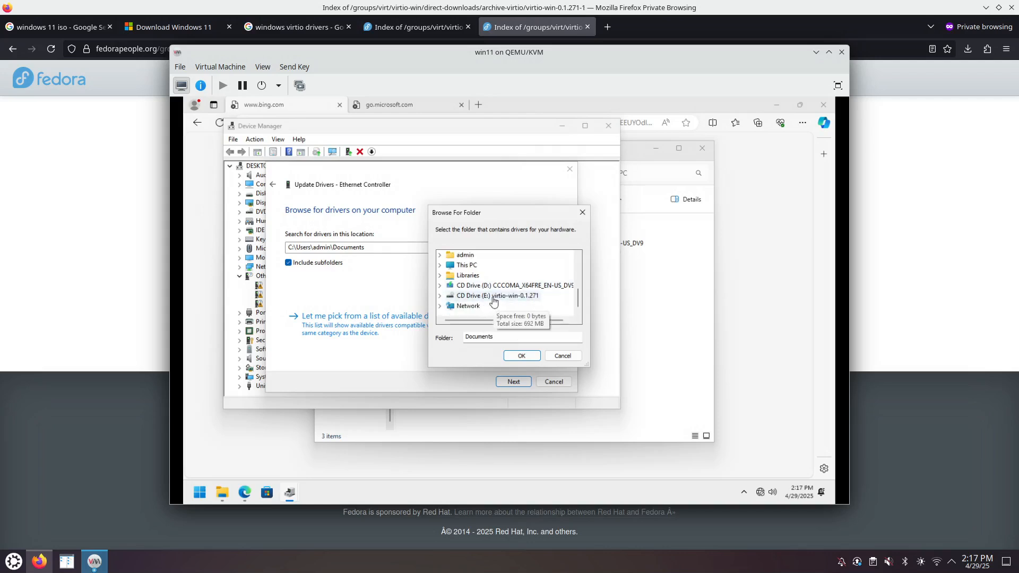
click(492, 299)
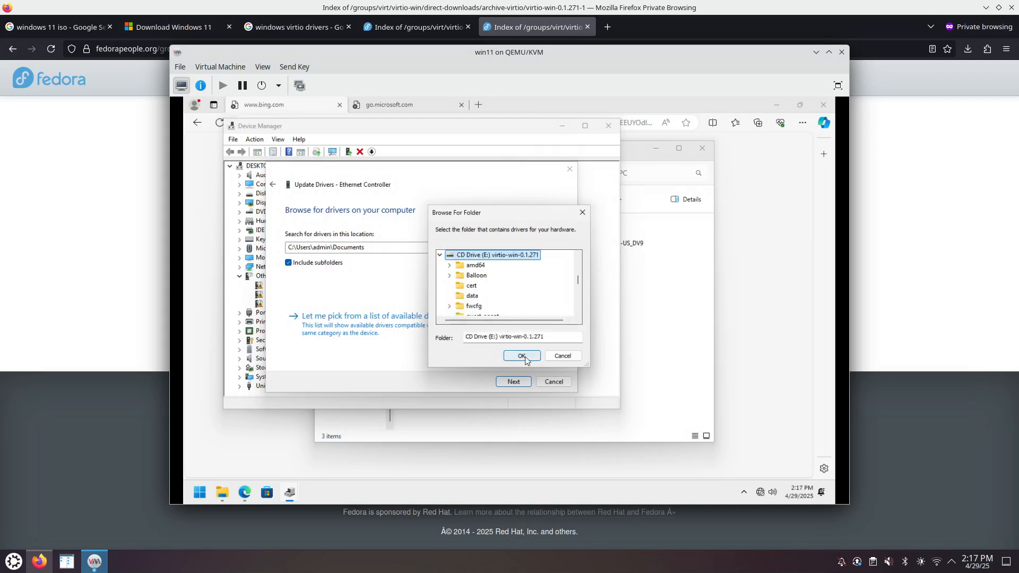
click(521, 356)
click(520, 382)
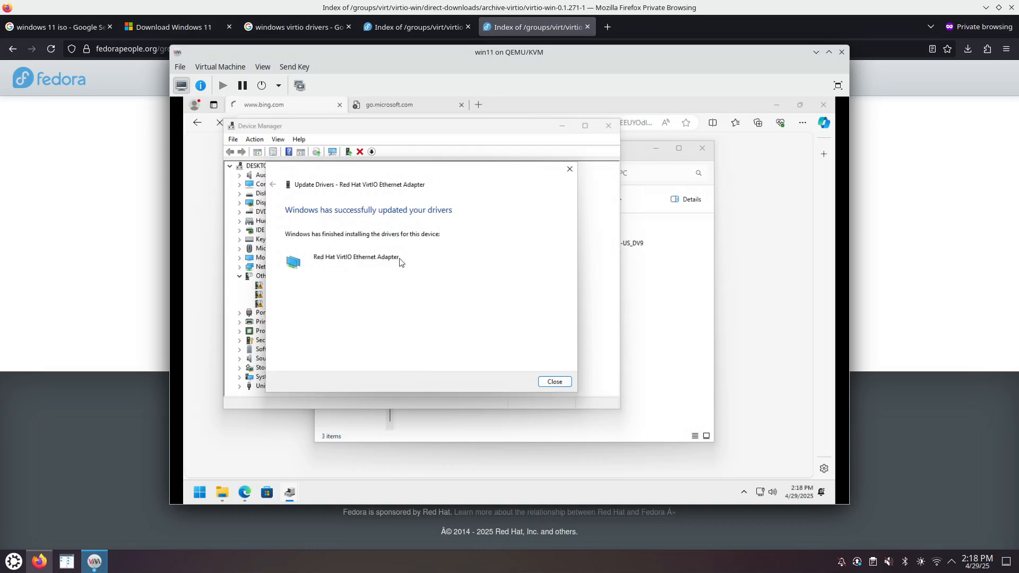
click(557, 381)
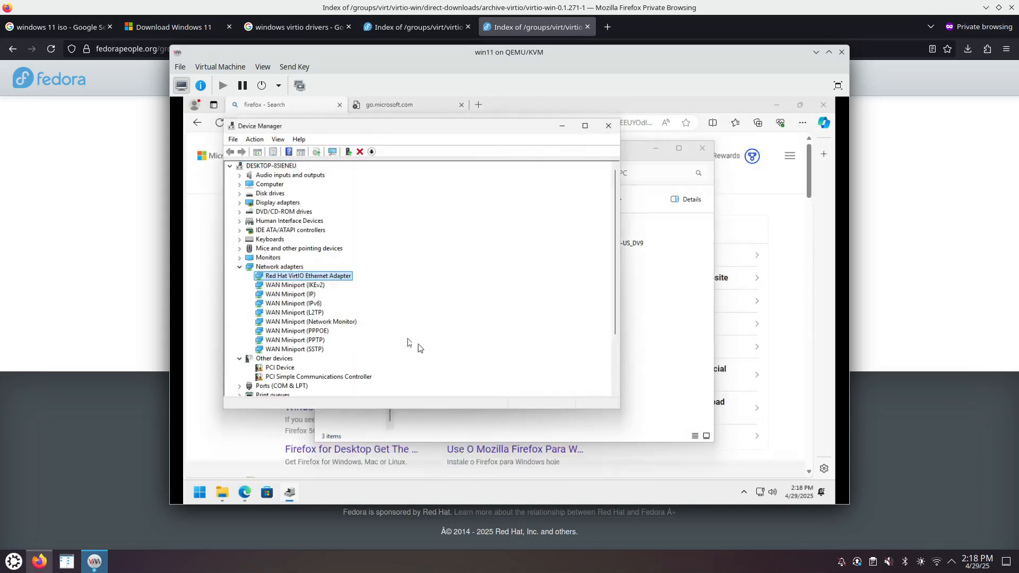
- Update the unknown PCI Device's driver from E:\, installing the VirtIO Balloon Driver under System devices
click(239, 267)
click(280, 286)
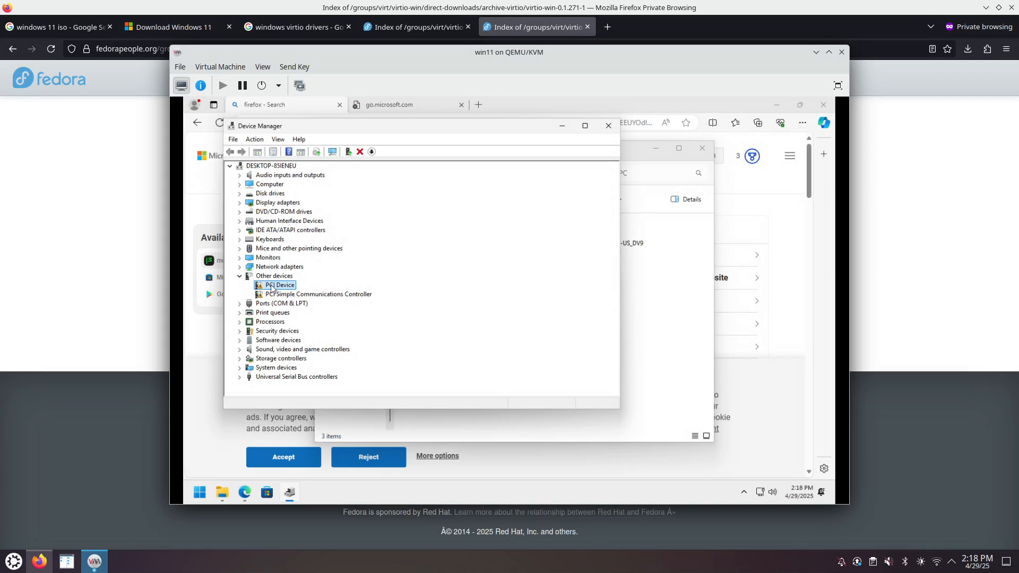
right_click(279, 288)
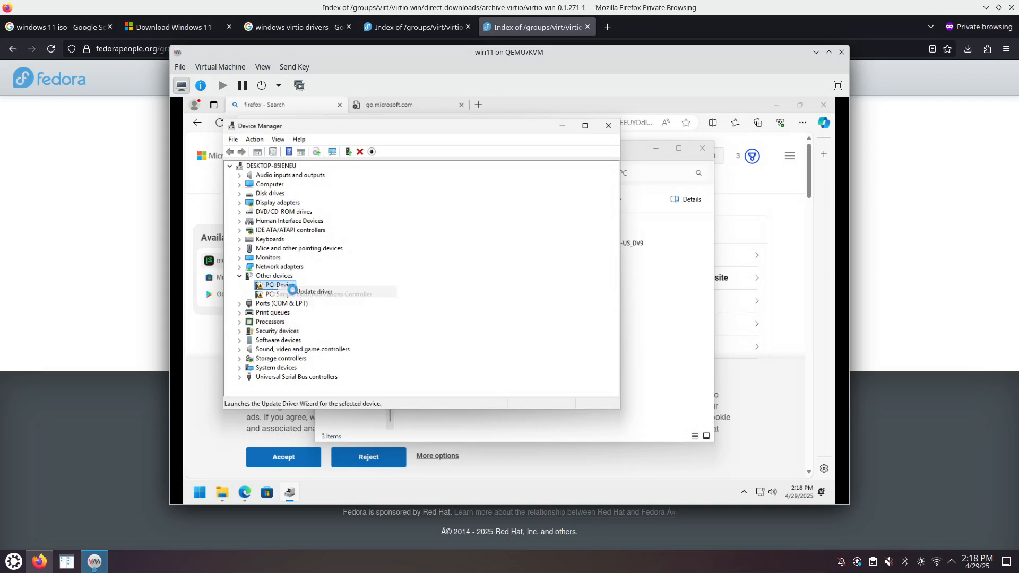
click(299, 289)
click(365, 297)
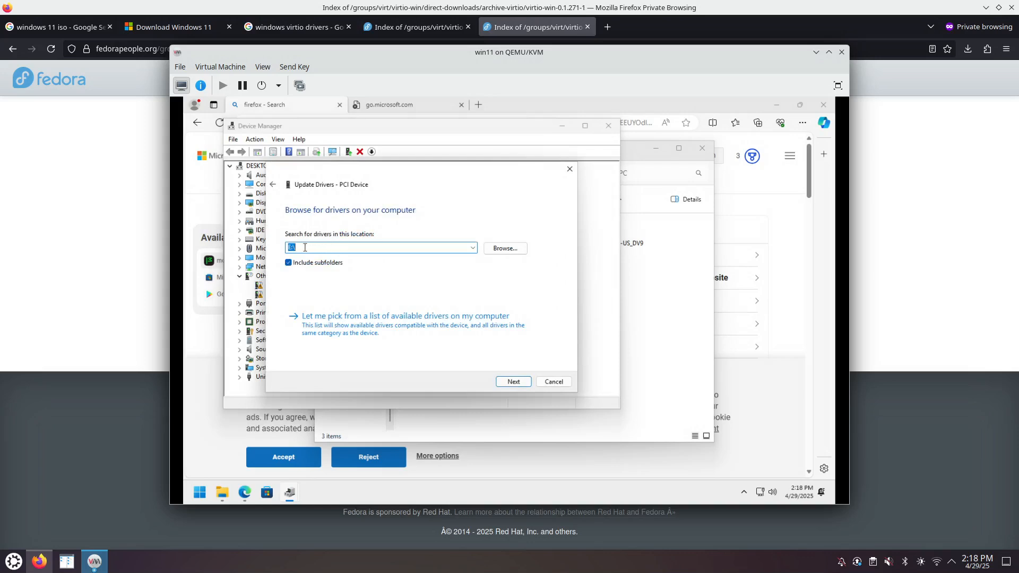
click(515, 382)
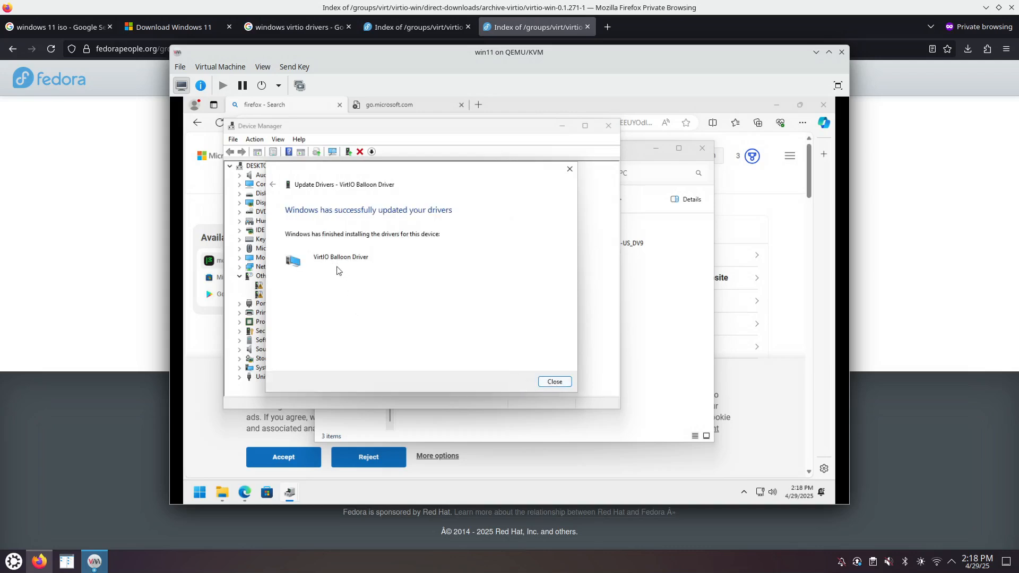
click(554, 382)
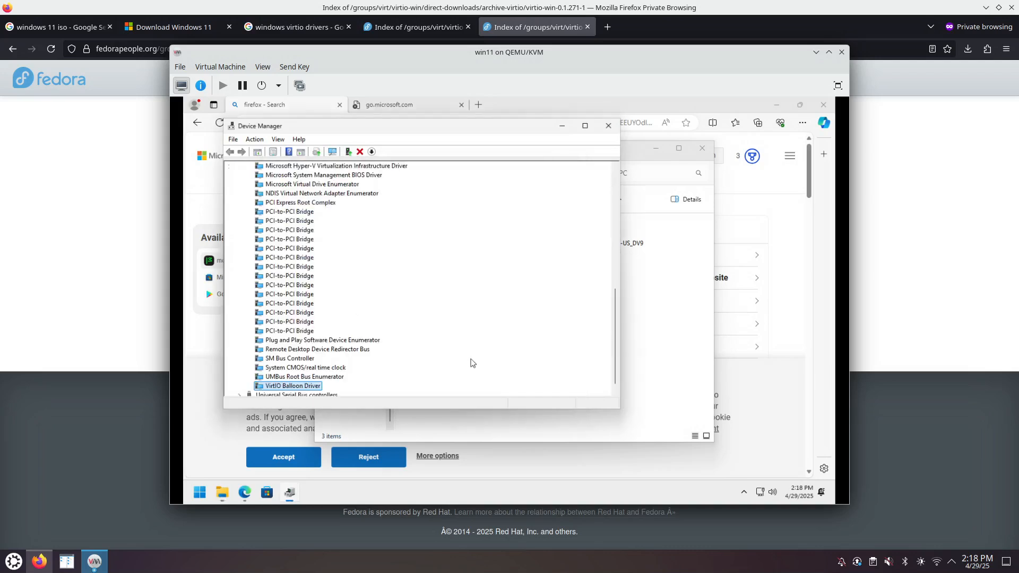
scroll(352, 276, up, 10)
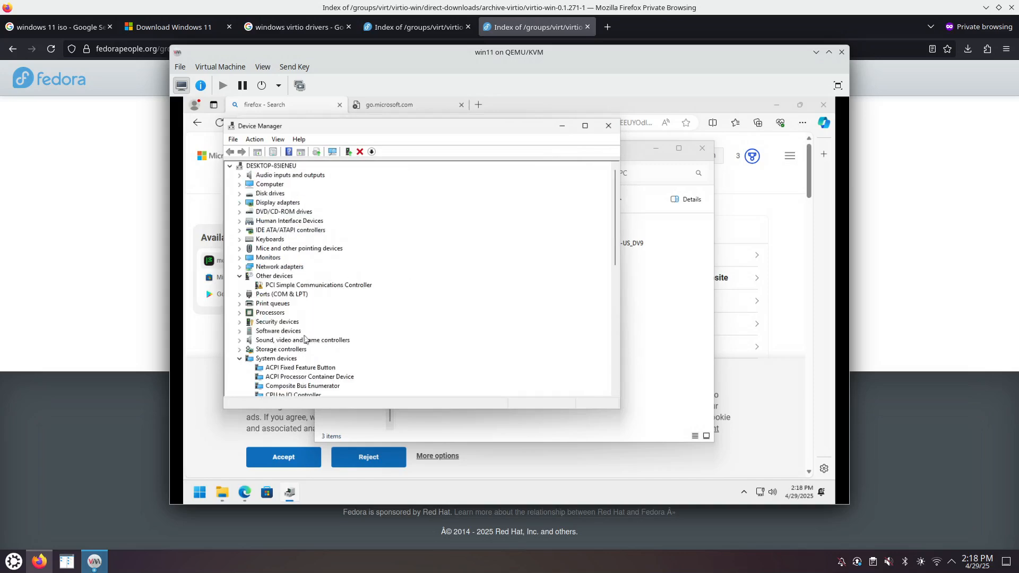
click(239, 359)
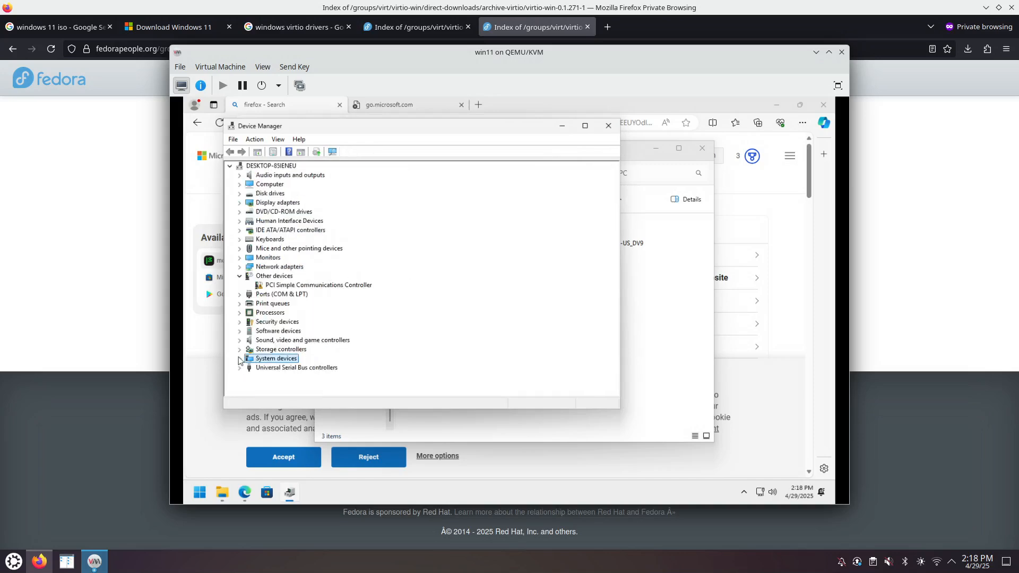
- Update the PCI Simple Communications Controller's driver from E:\, installing the VirtIO Serial Driver
click(299, 285)
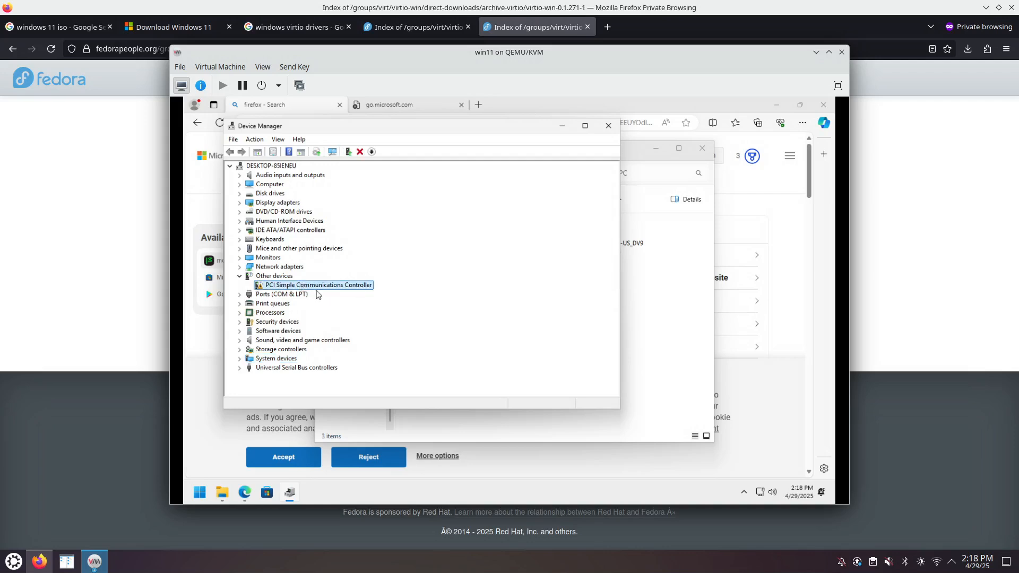
right_click(294, 288)
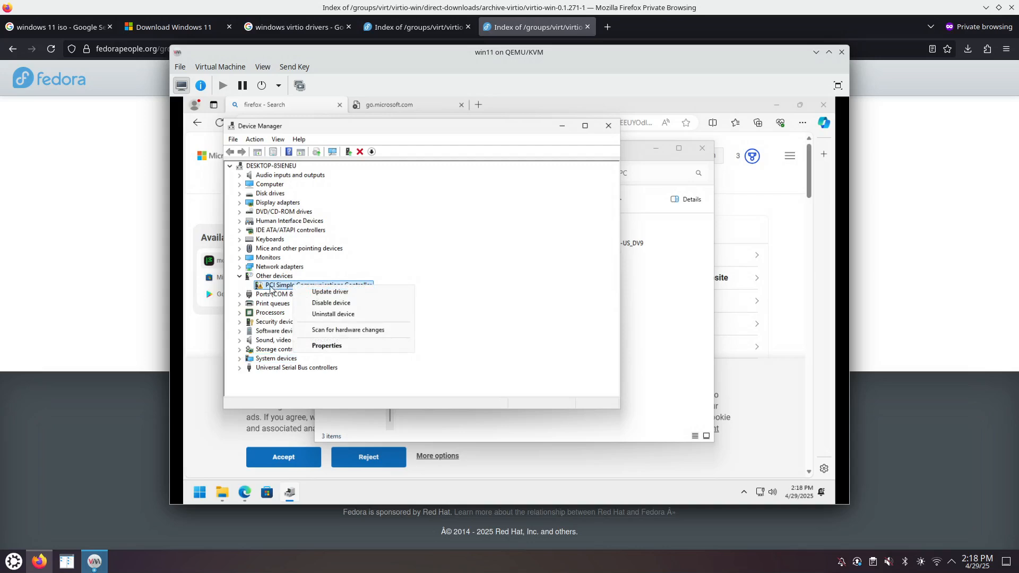
click(320, 296)
click(338, 301)
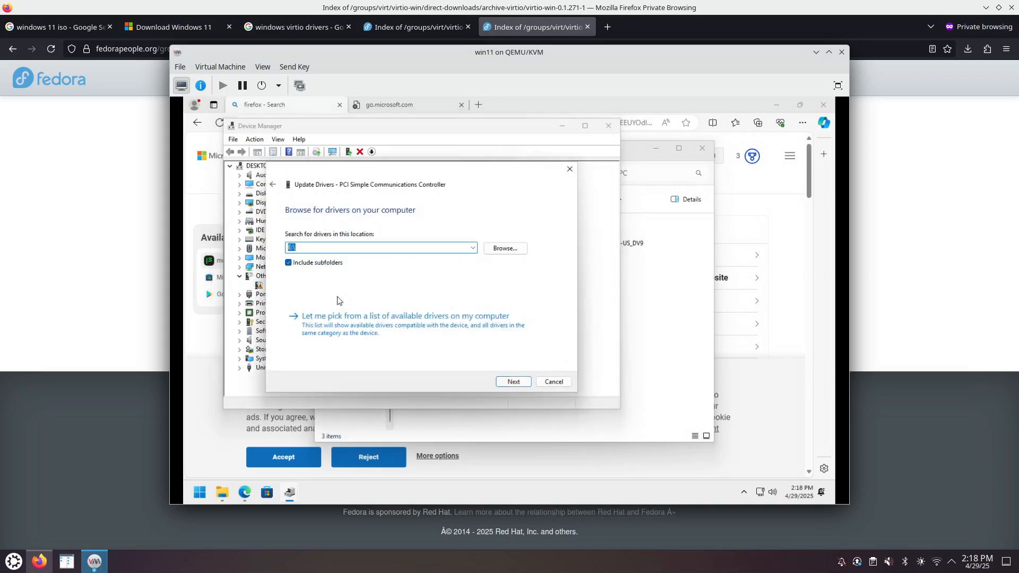
click(524, 382)
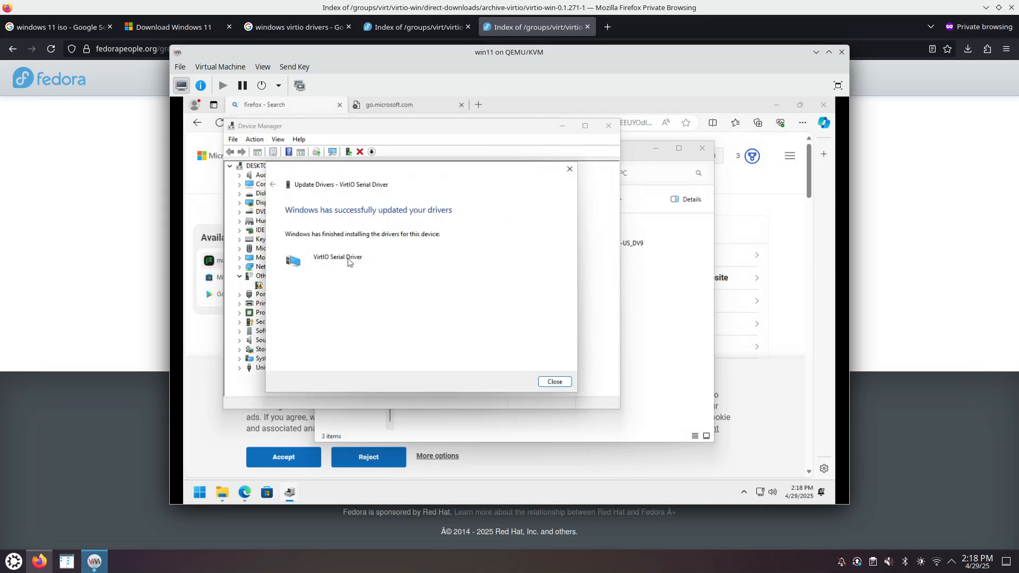
click(554, 382)
scroll(443, 340, up, 12)
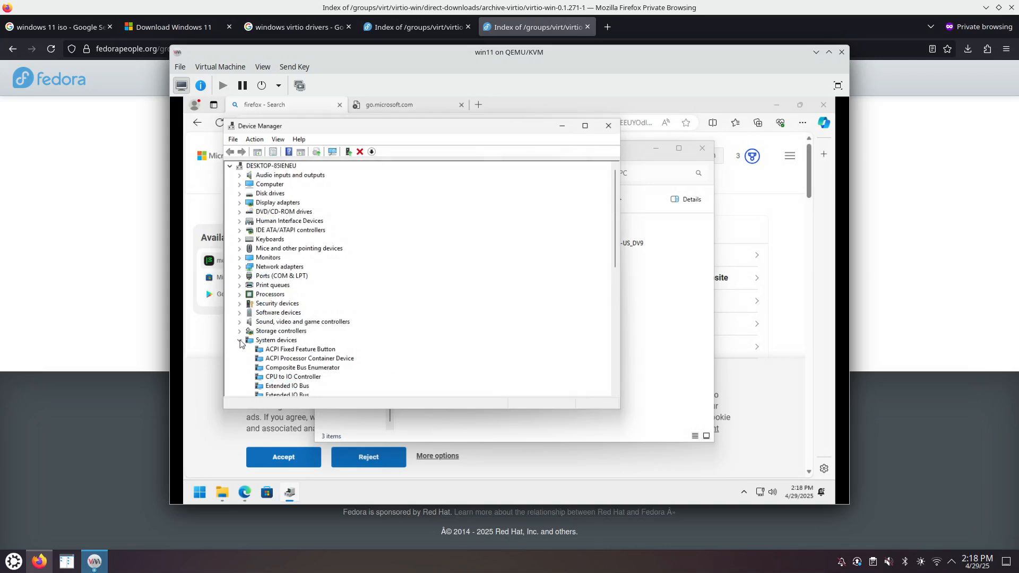
click(240, 341)
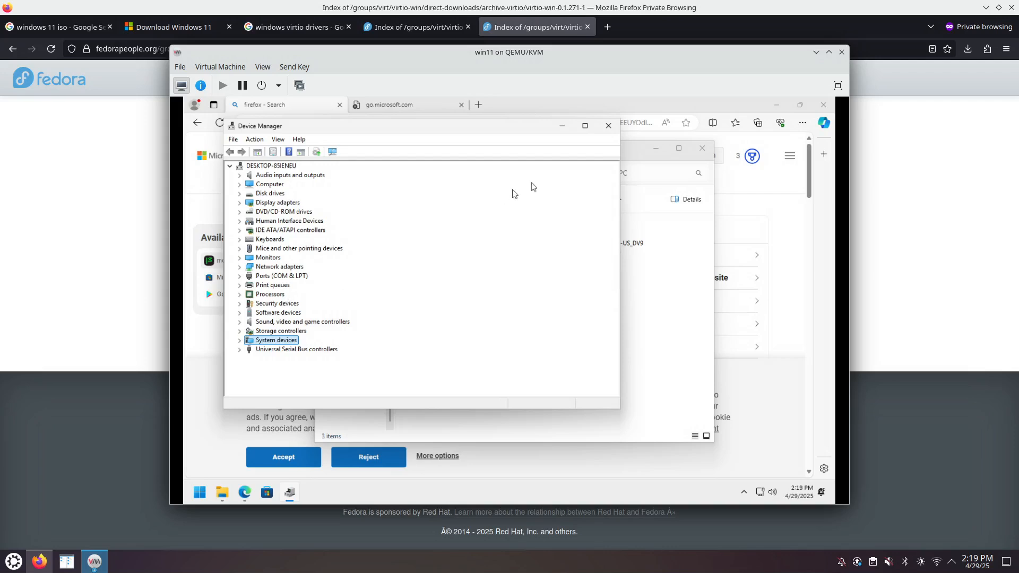
- Close Device Manager and This PC, download Firefox Installer.exe from Mozilla, and allow it to run
click(608, 125)
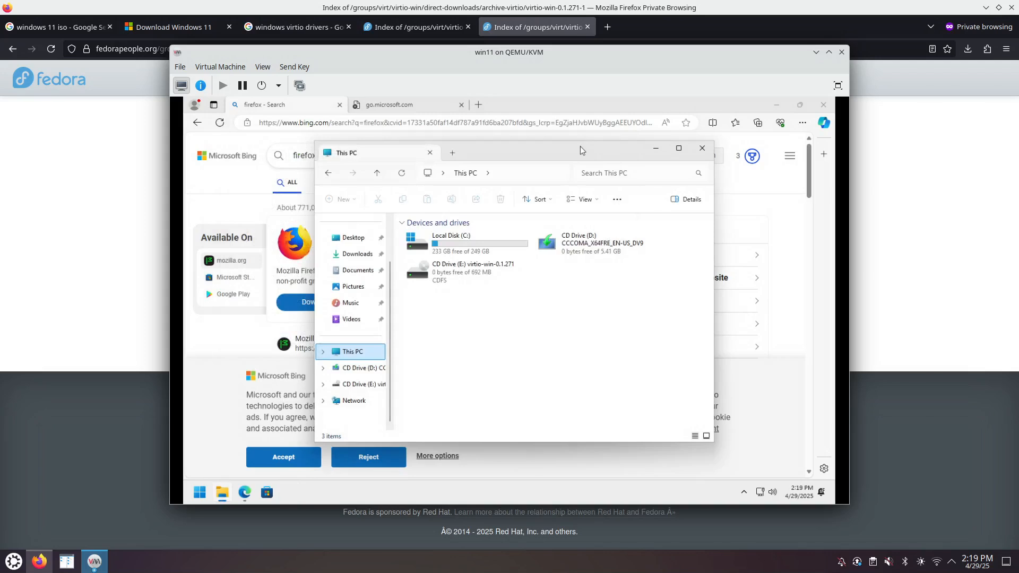
click(702, 148)
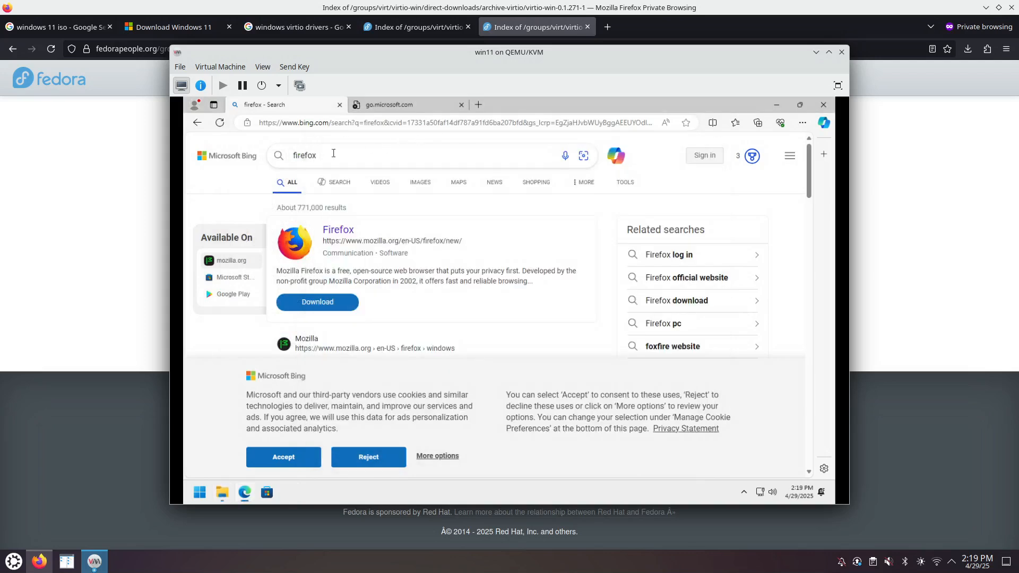
scroll(371, 255, down, 2)
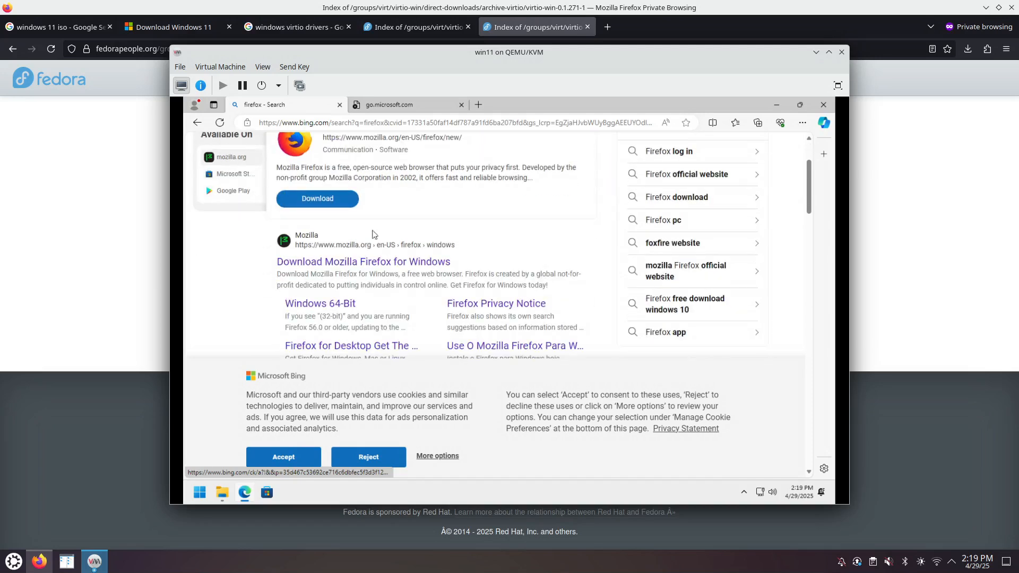
click(406, 262)
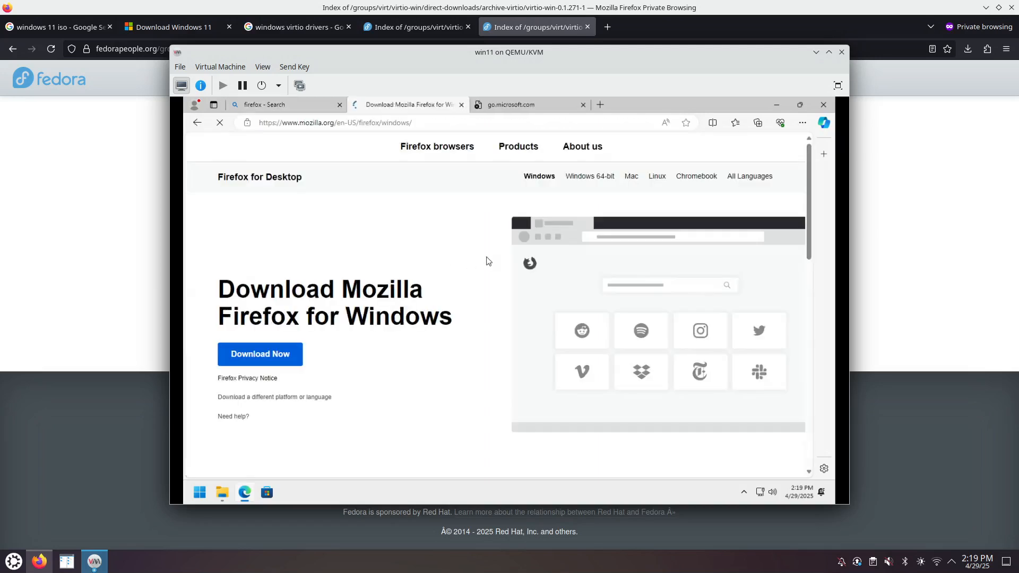
click(249, 354)
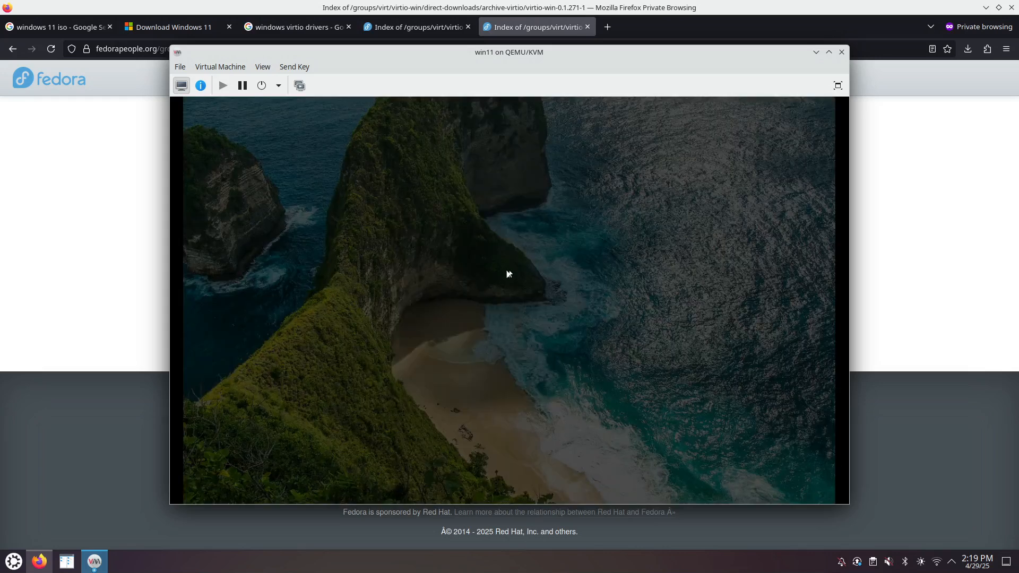
click(476, 381)
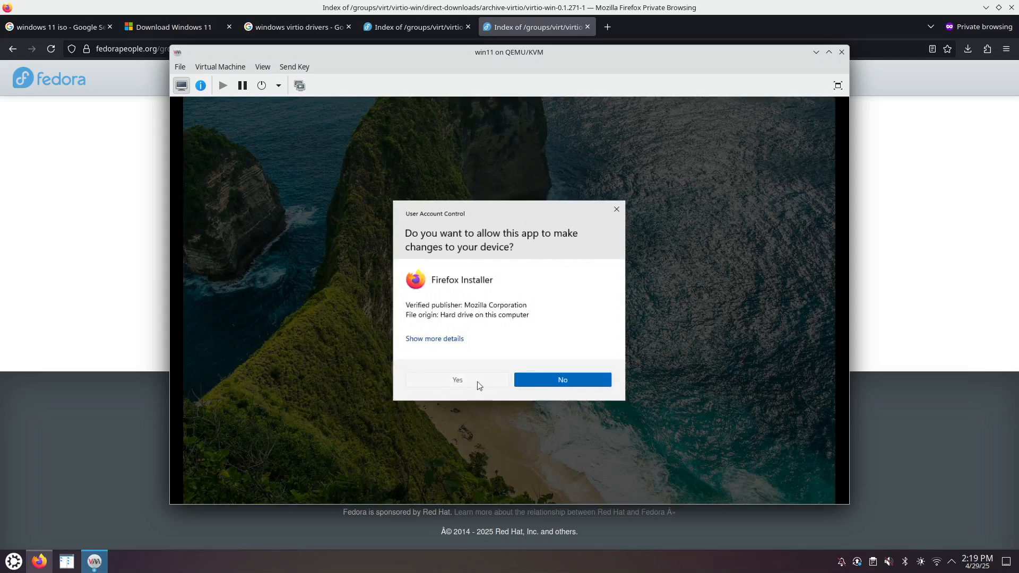
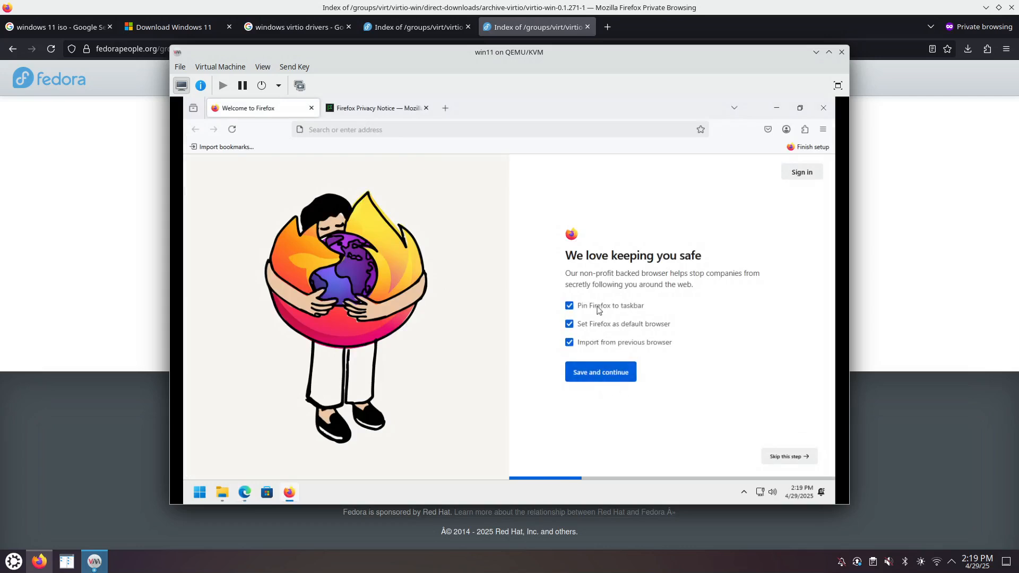
- Finish Firefox's first-run setup without importing browser data, then minimize Firefox and close Edge
click(591, 344)
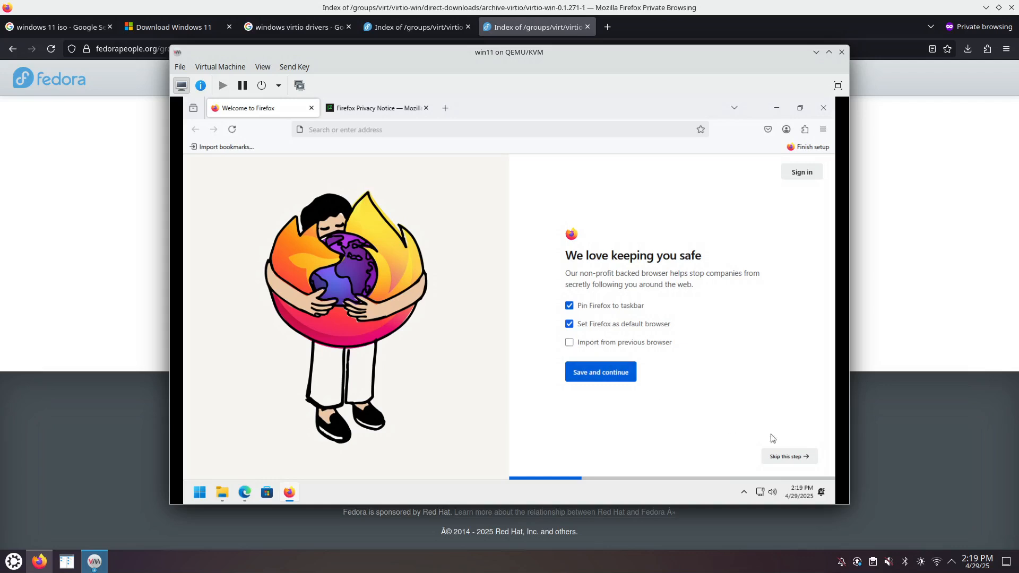
click(616, 377)
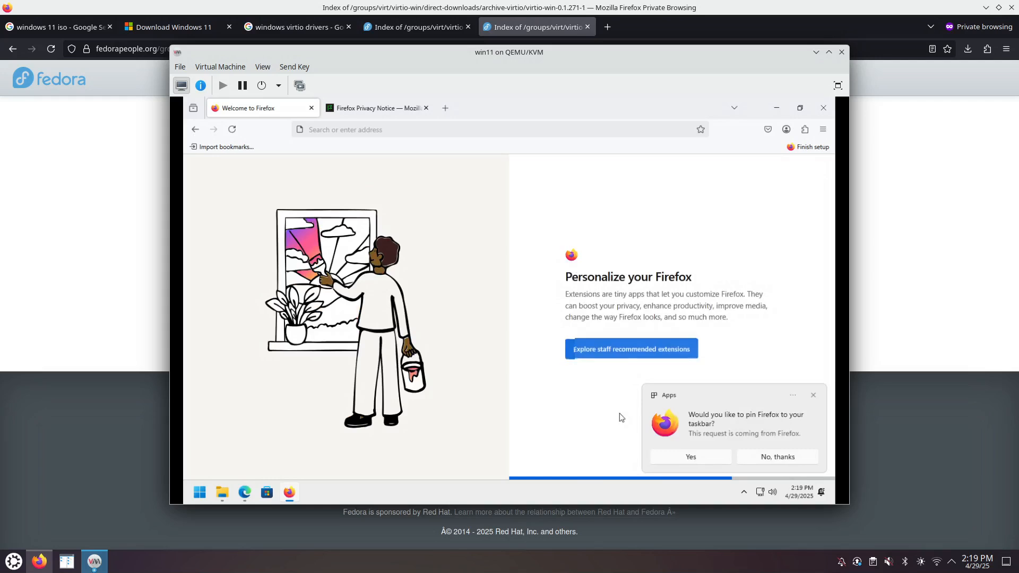
click(709, 461)
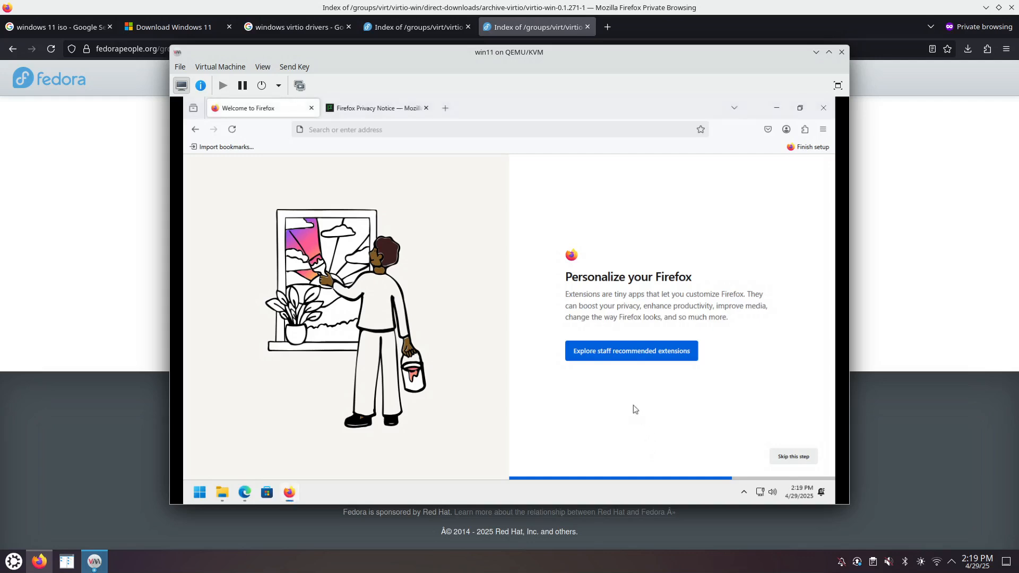
click(793, 456)
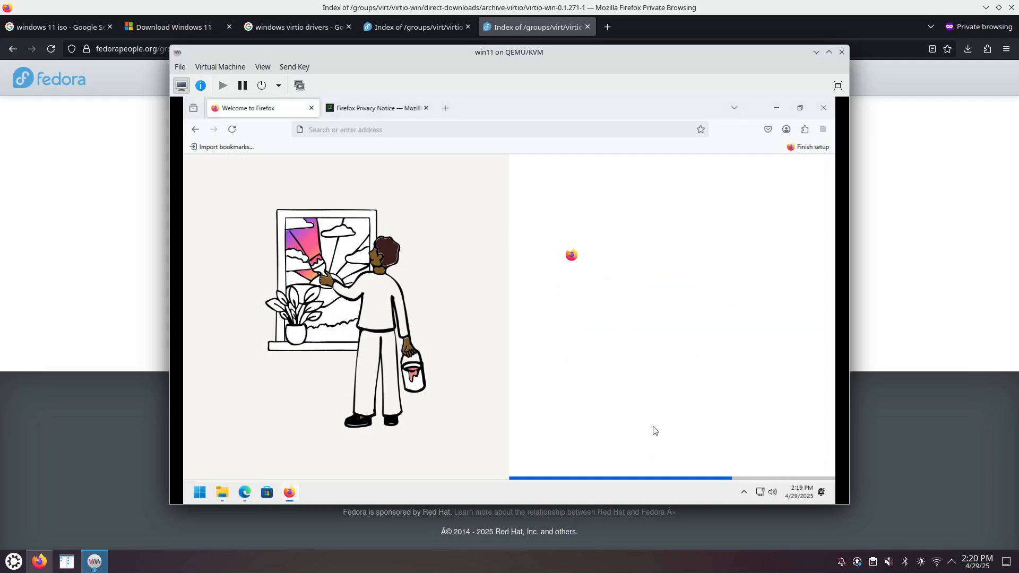
click(791, 456)
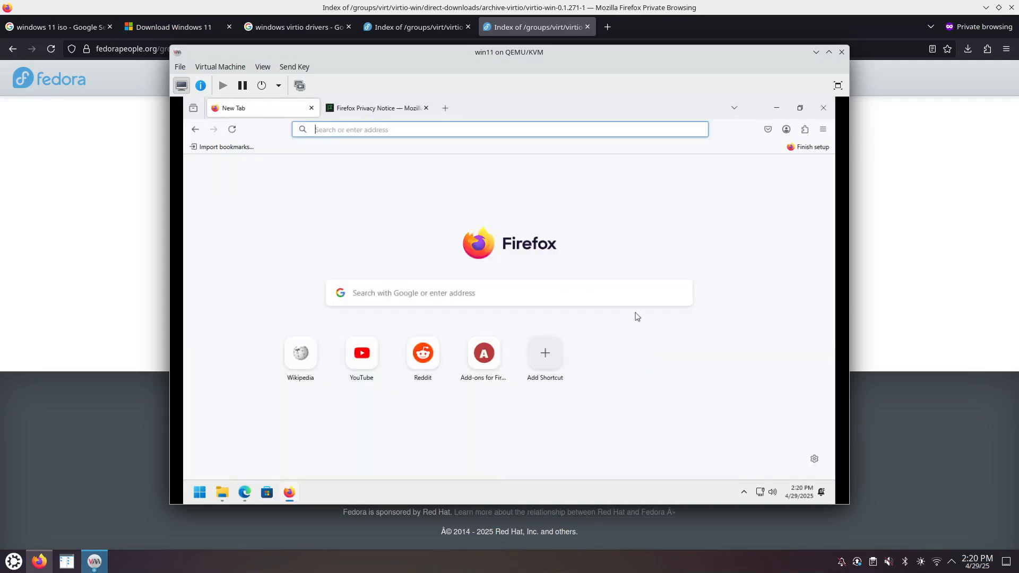
click(776, 108)
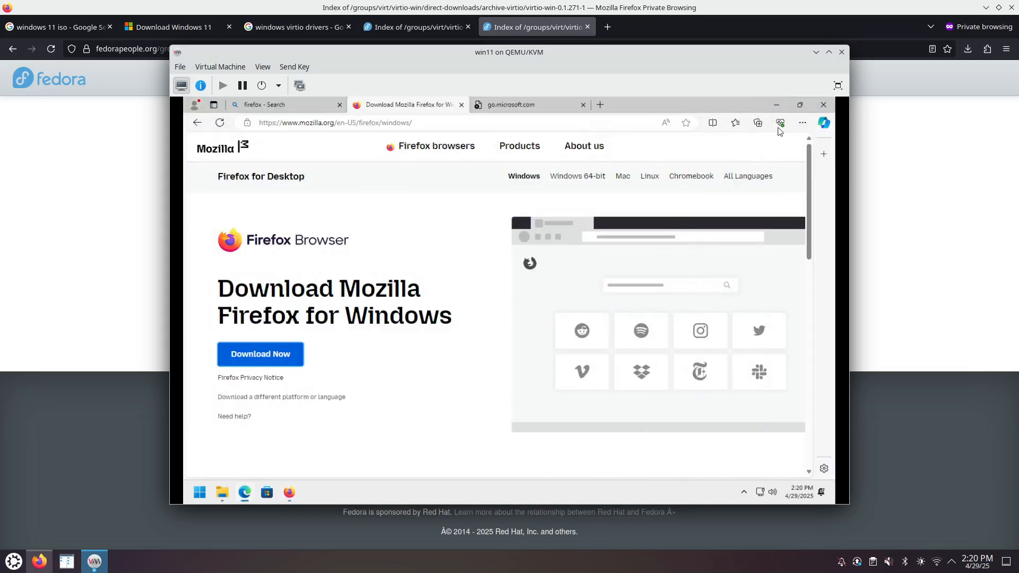
click(823, 105)
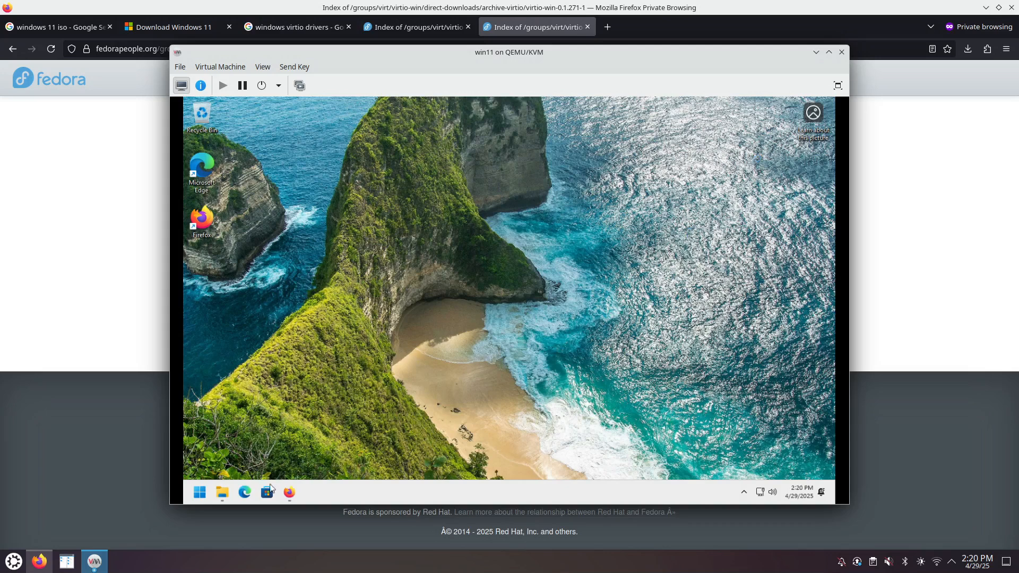
- Unpin Edge and the Microsoft Store from the guest taskbar and move Firefox to the front
right_click(251, 493)
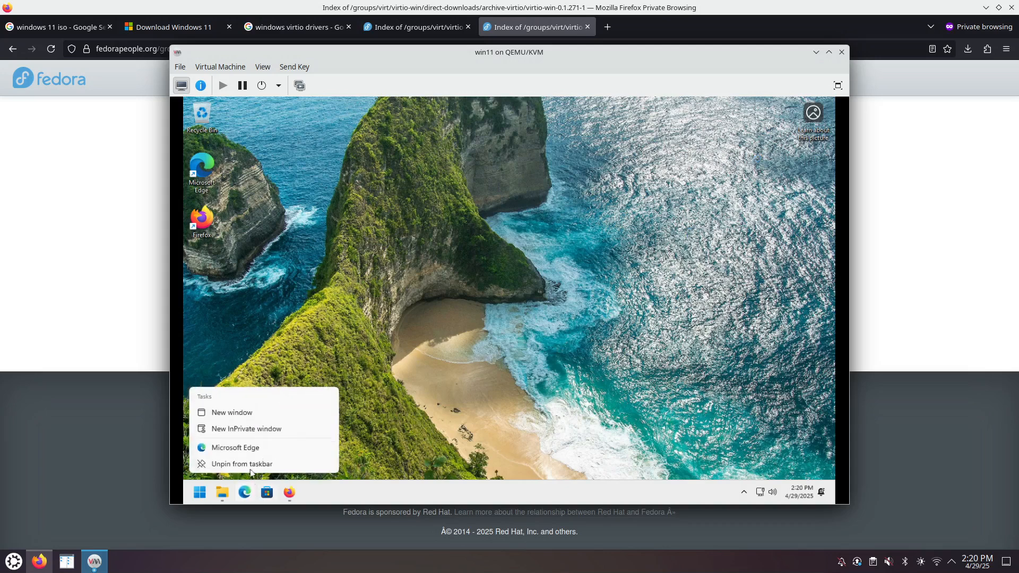
click(249, 464)
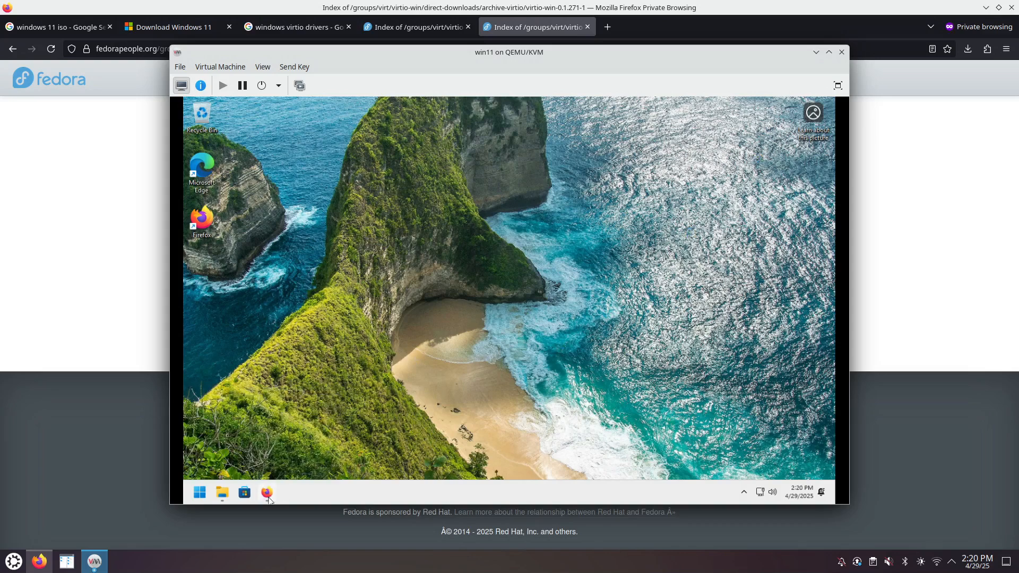
right_click(267, 493)
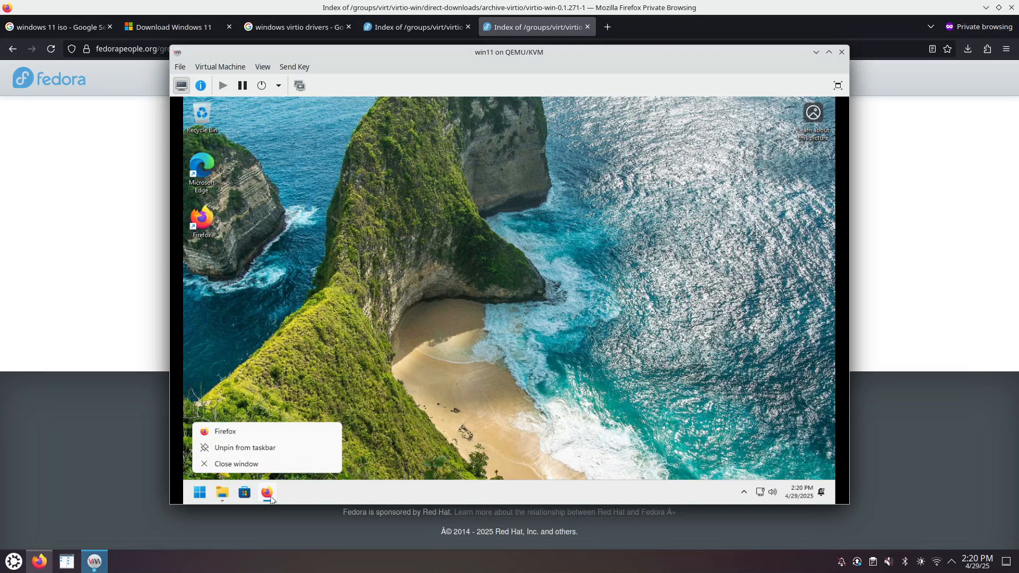
click(293, 496)
drag(268, 494, 222, 497)
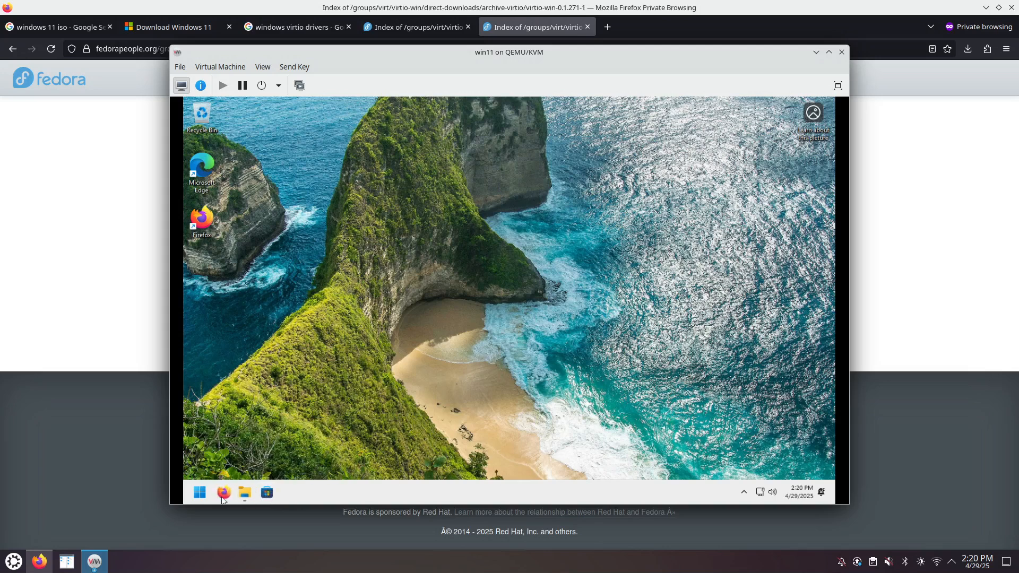
right_click(267, 495)
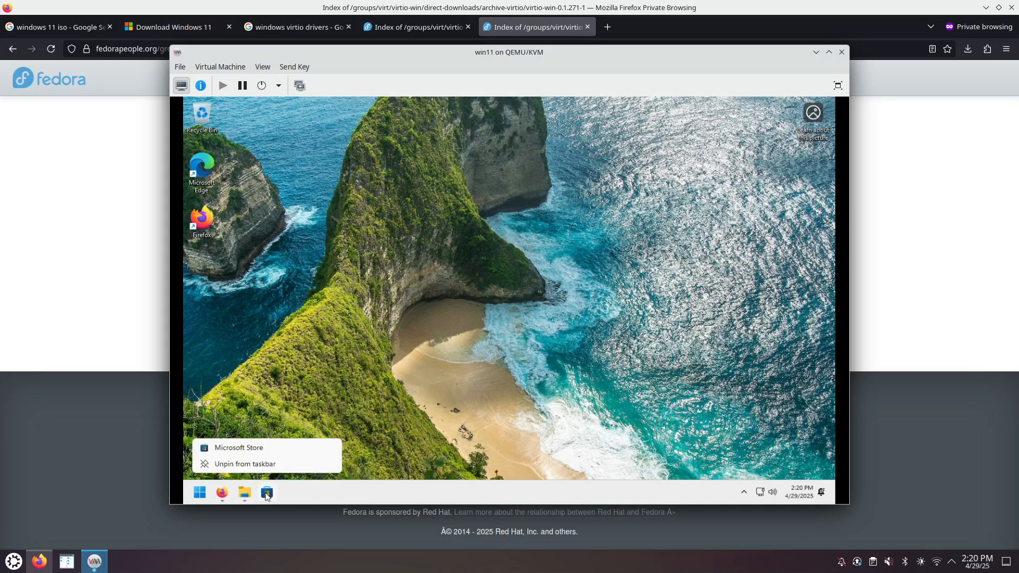
click(263, 464)
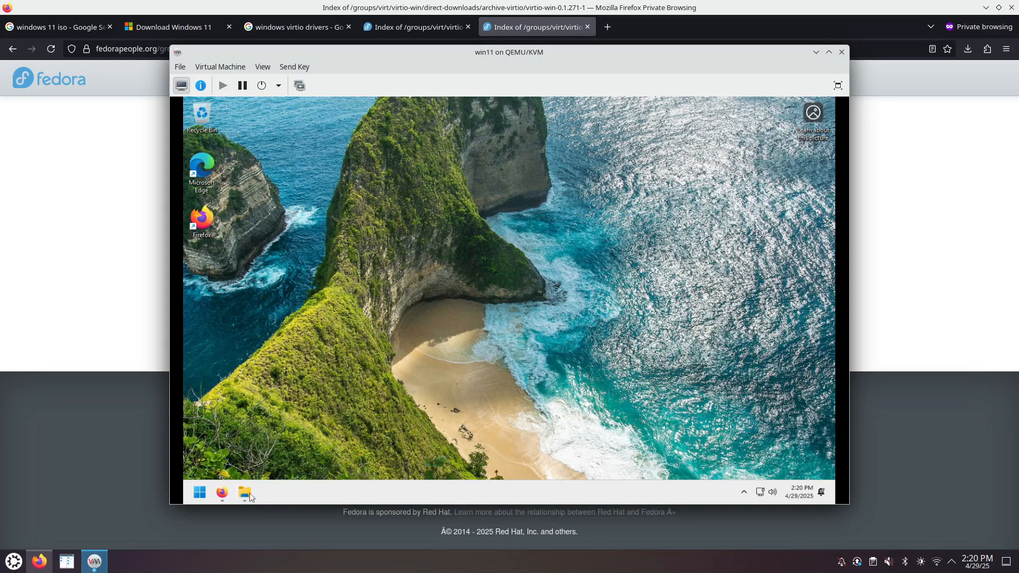
mouse_move(245, 499)
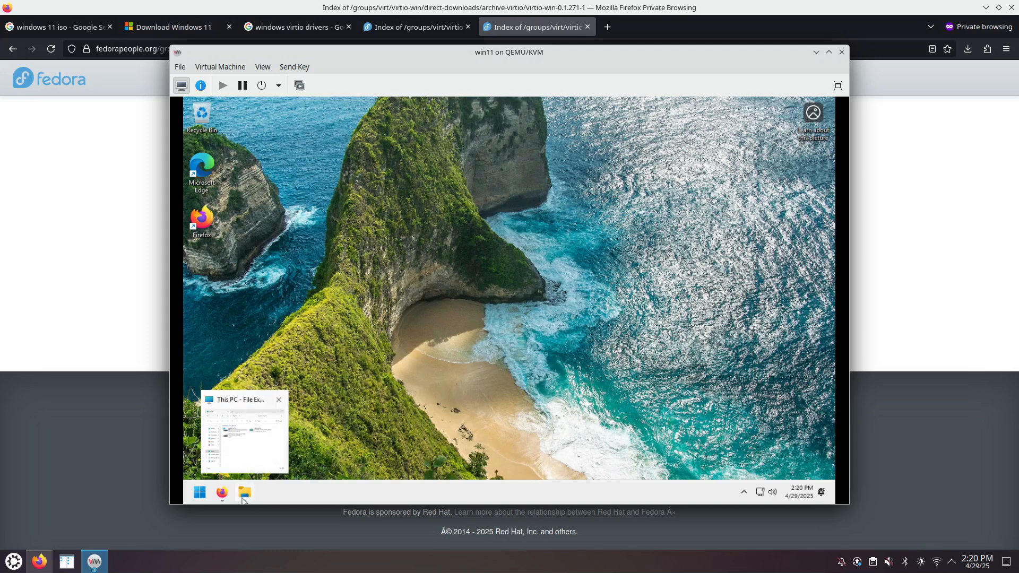
- Open a private Firefox window and bring up the Total Commander home page from search results
click(222, 493)
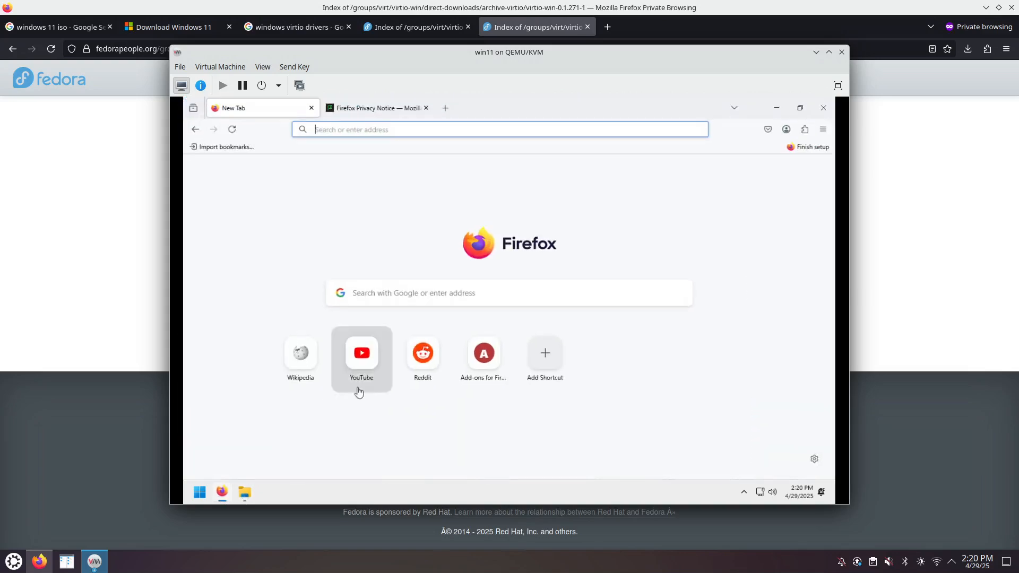
click(823, 129)
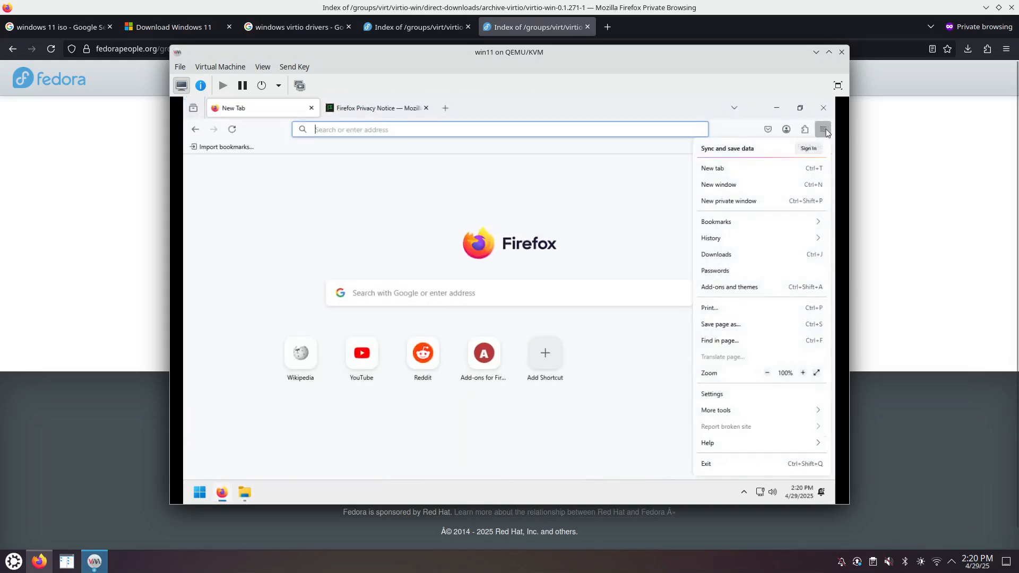
click(749, 201)
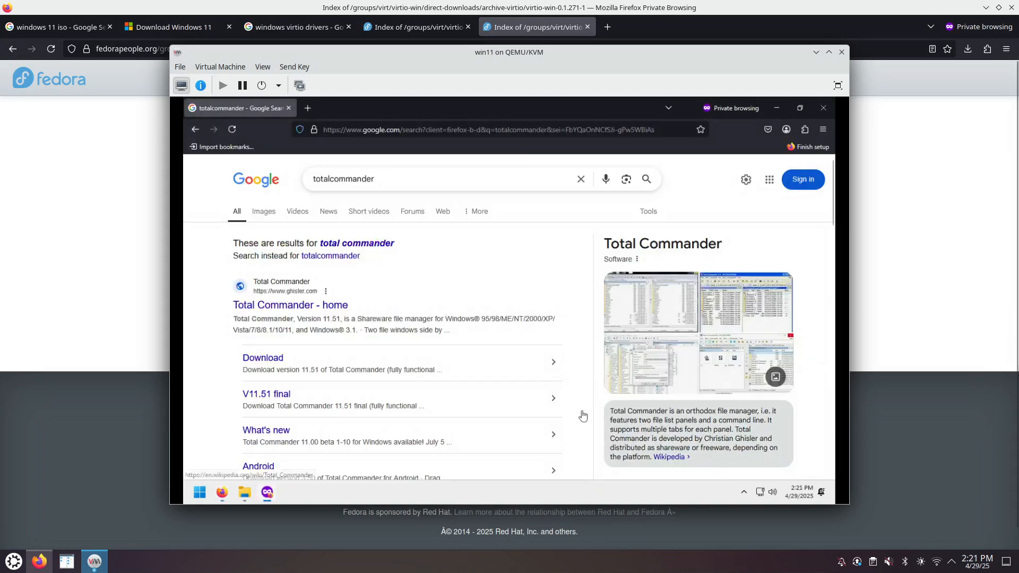
right_click(287, 307)
click(305, 311)
click(341, 108)
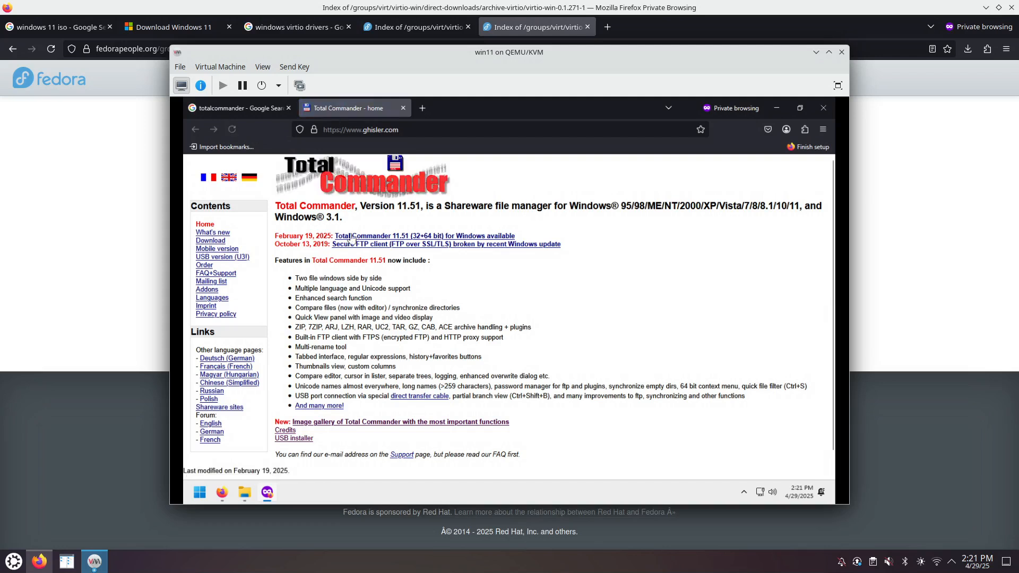
- Download the 64-bit-only Total Commander 11.51 installer (tcmd1151x64.exe) and run it, allowing UAC
click(423, 236)
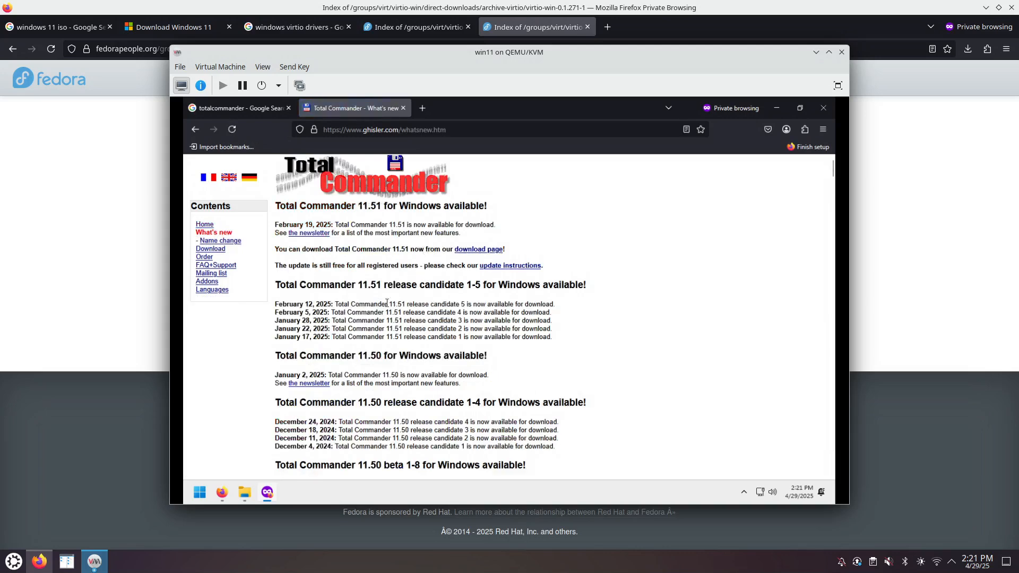
click(468, 250)
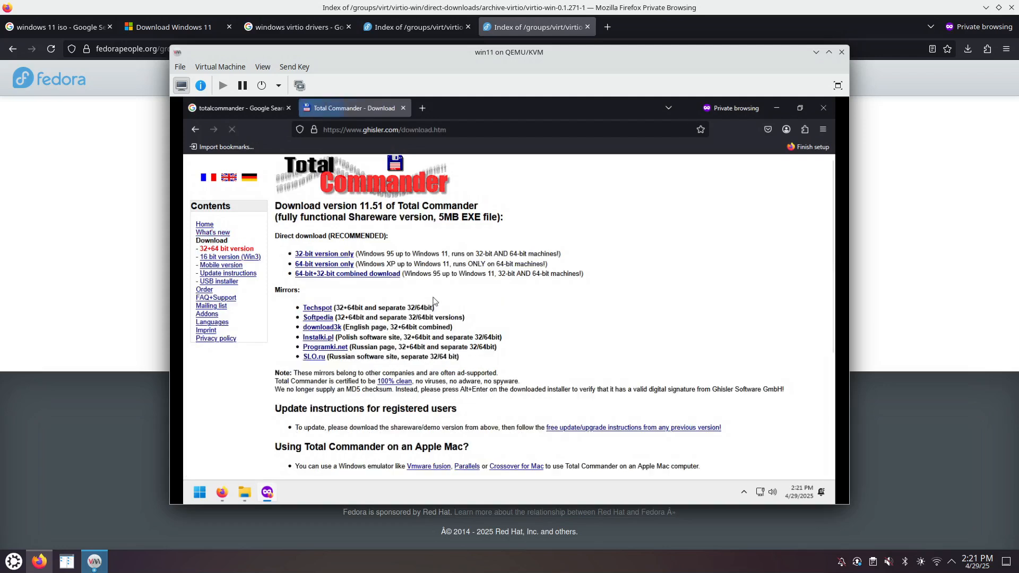
click(334, 265)
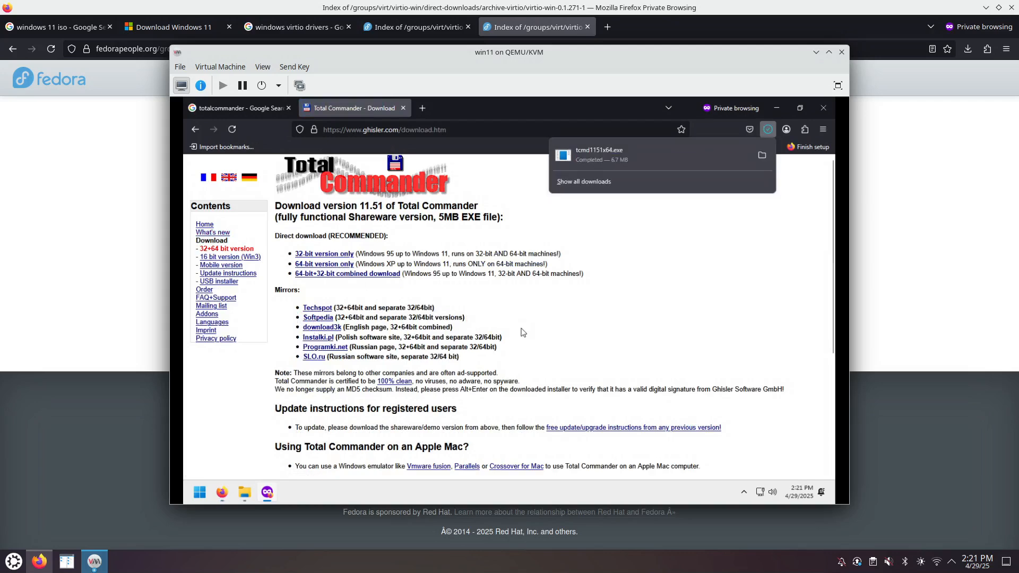
click(603, 156)
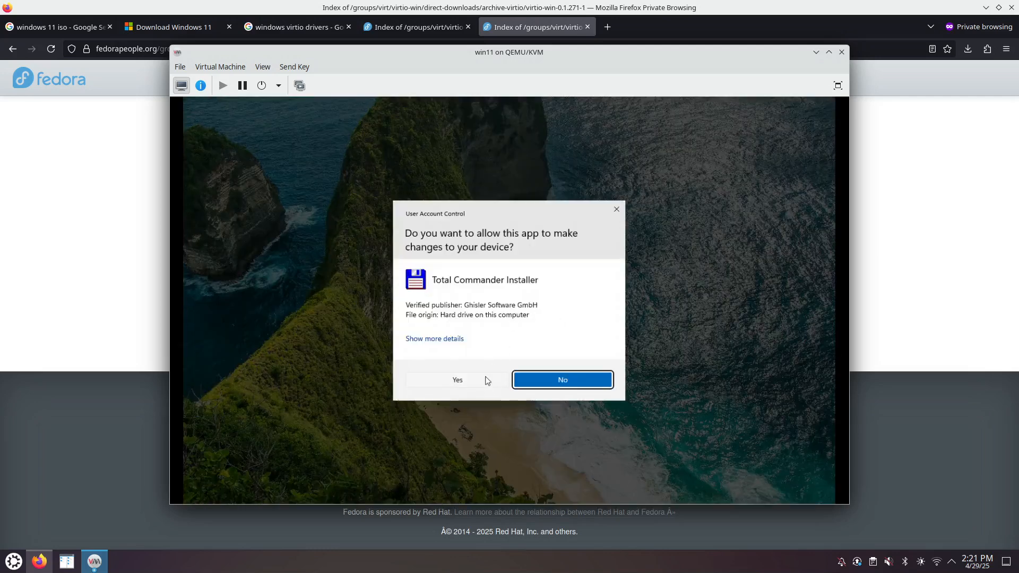
click(487, 380)
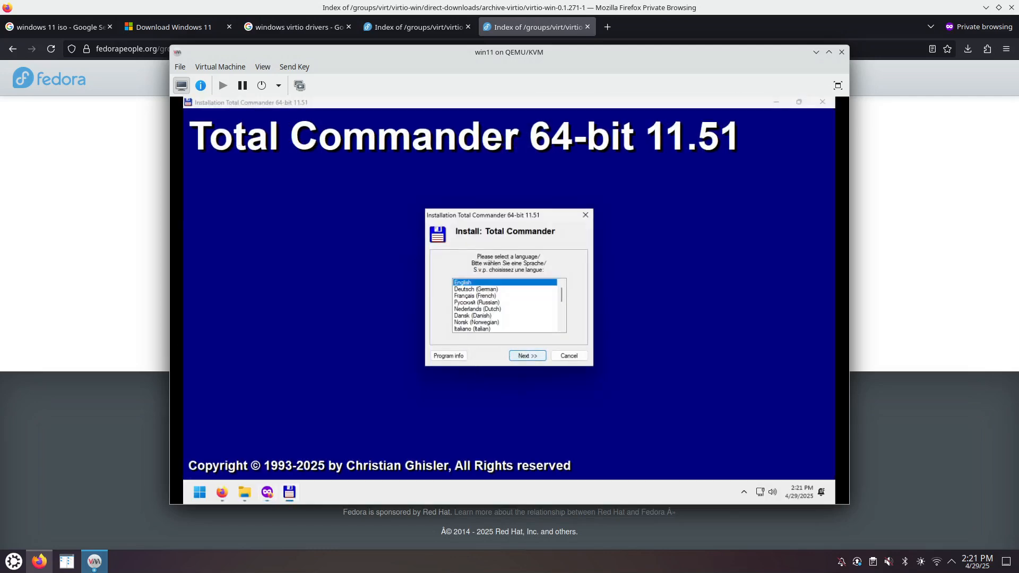
- Install Total Commander in English with default folder and ini location, all-users shortcuts, no desktop shortcut
click(539, 360)
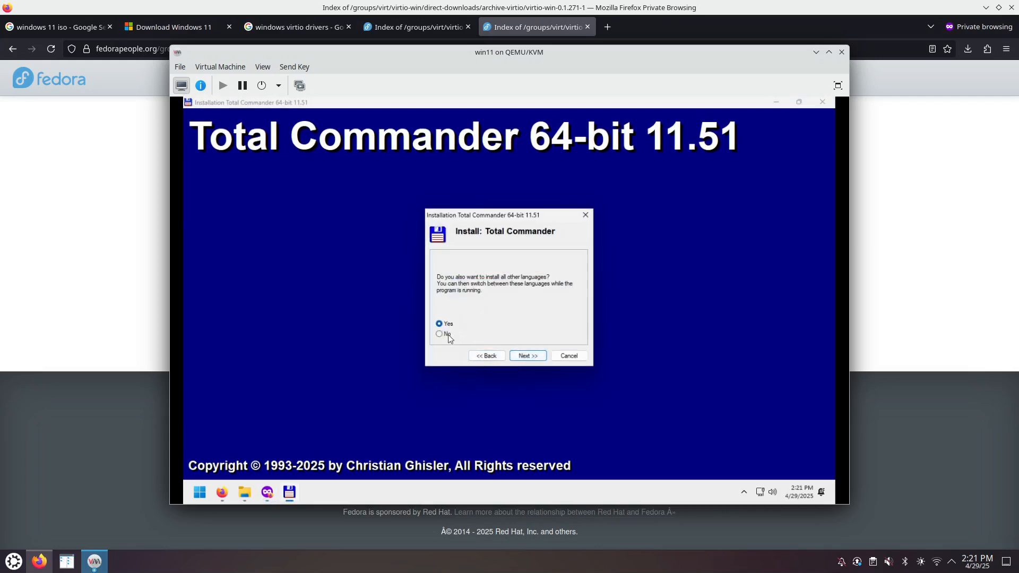
click(526, 355)
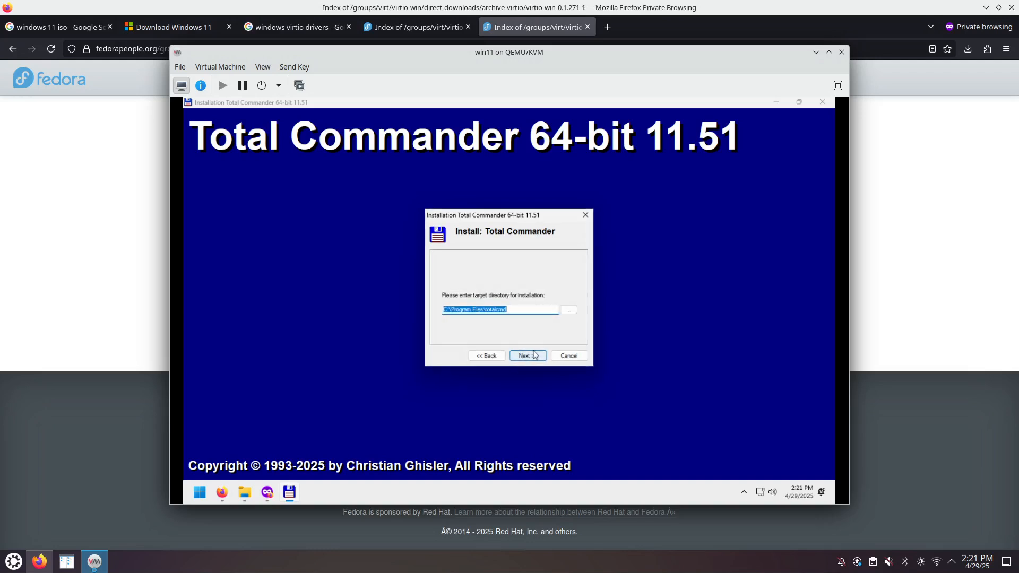
click(527, 356)
click(523, 357)
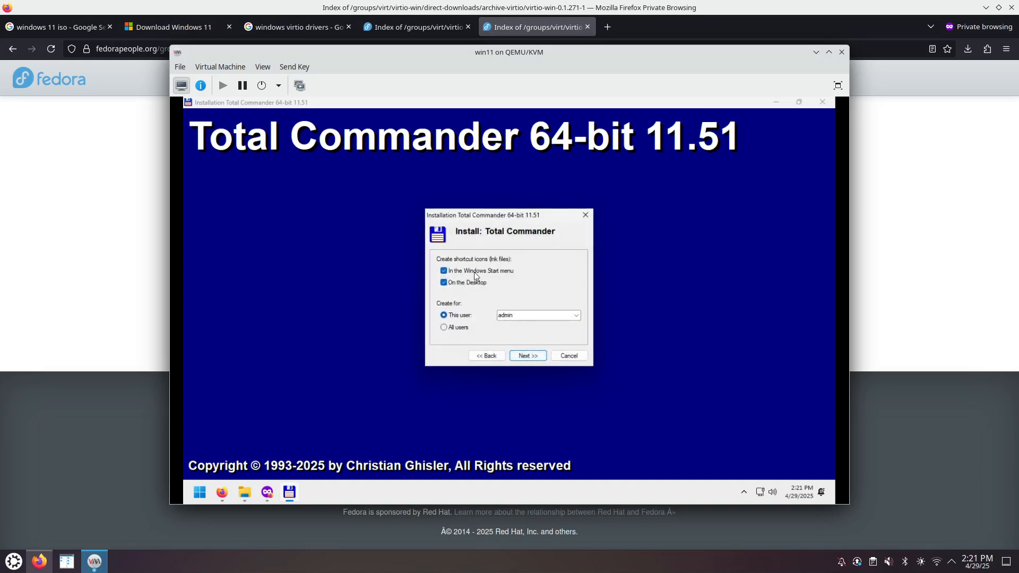
click(463, 327)
click(472, 286)
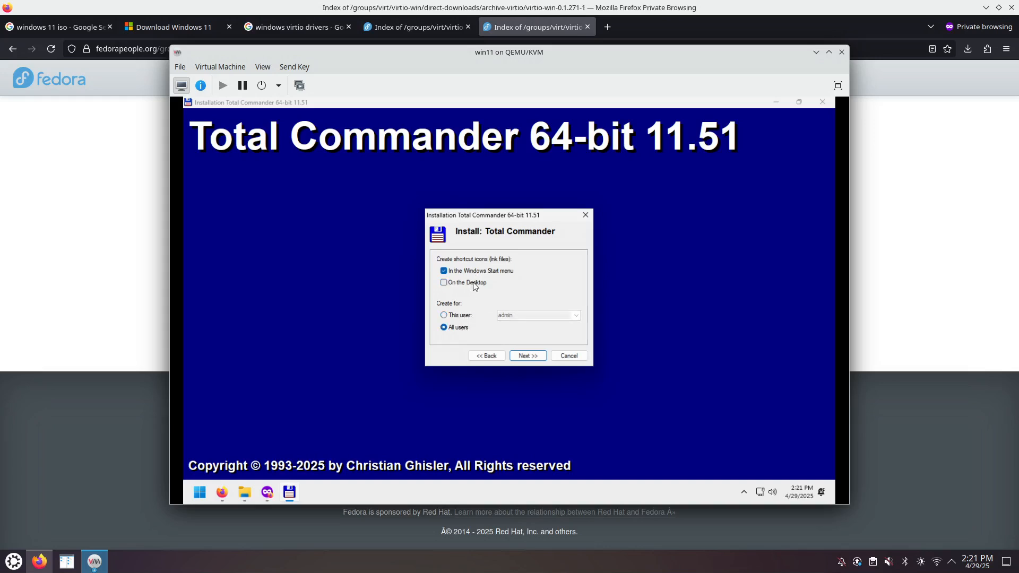
click(531, 354)
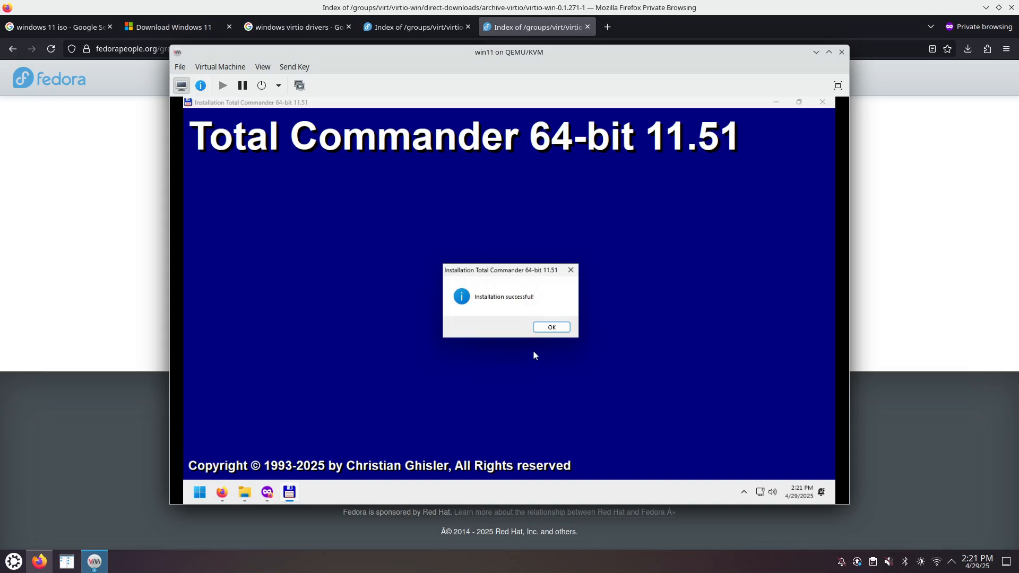
click(552, 327)
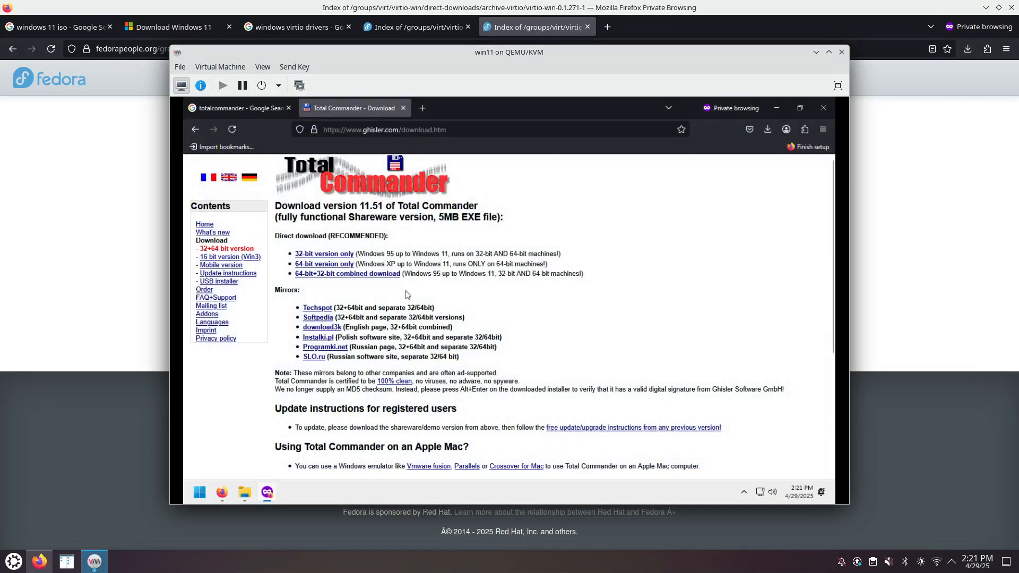
click(200, 493)
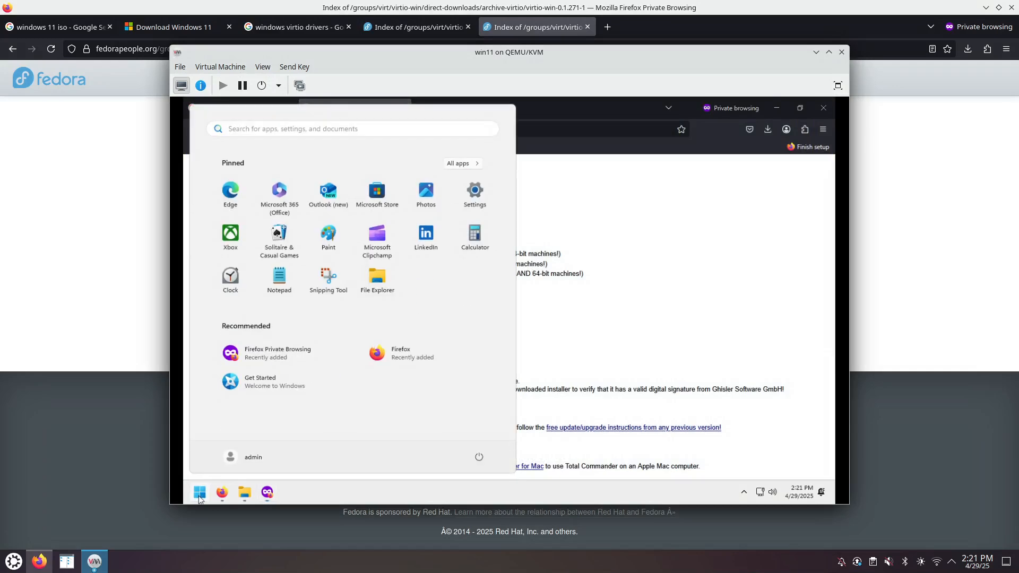
- Launch Total Commander 64 bit and hide its vertical button bar and function key buttons
text(to)
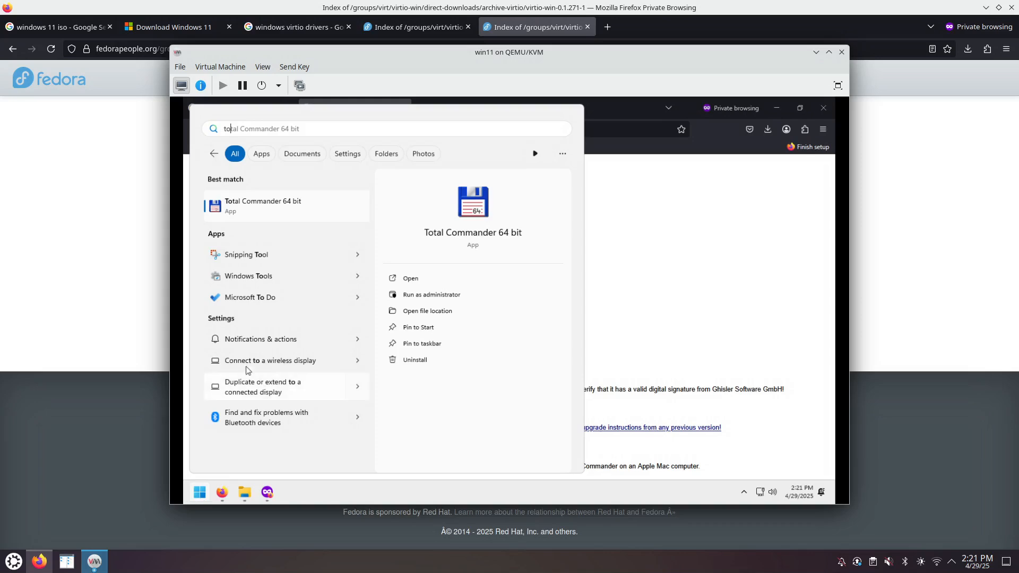
click(296, 212)
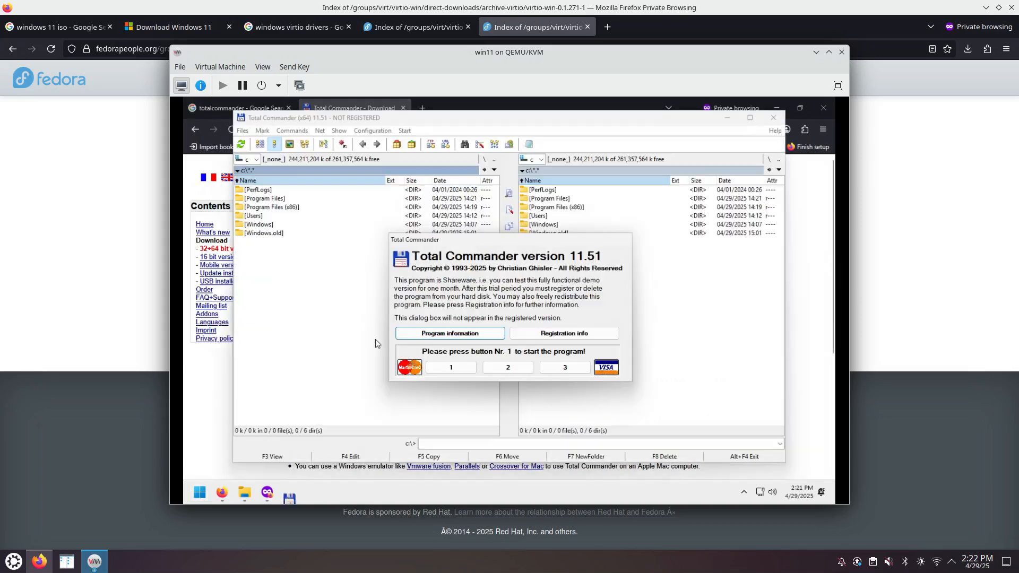
click(470, 368)
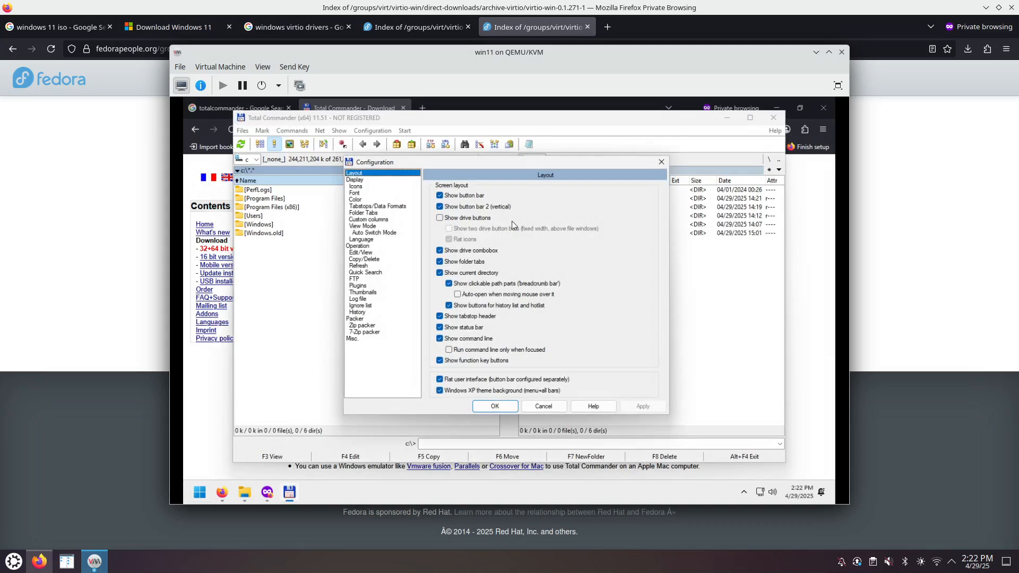
drag(501, 163, 367, 276)
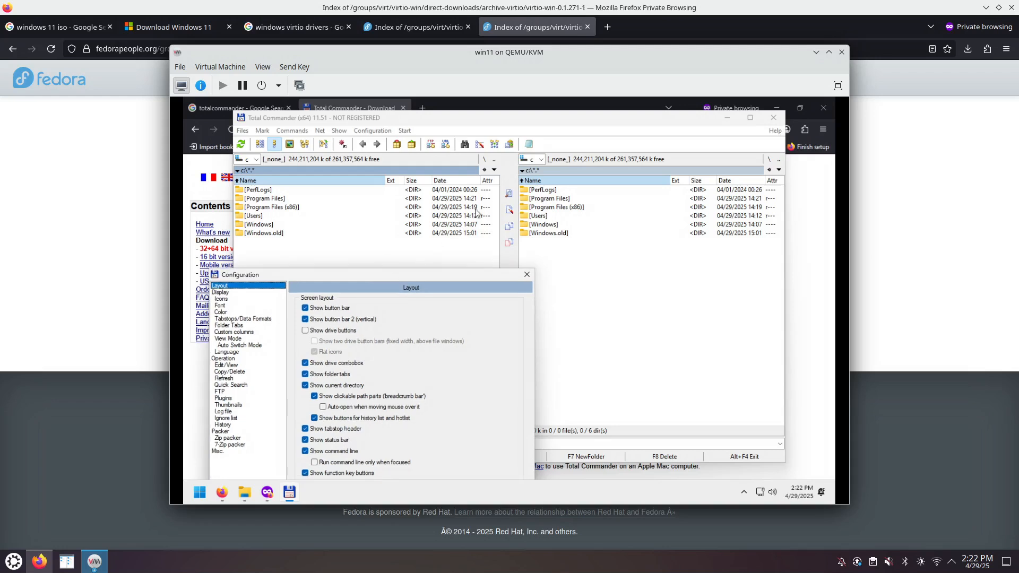
click(320, 321)
drag(343, 279, 390, 154)
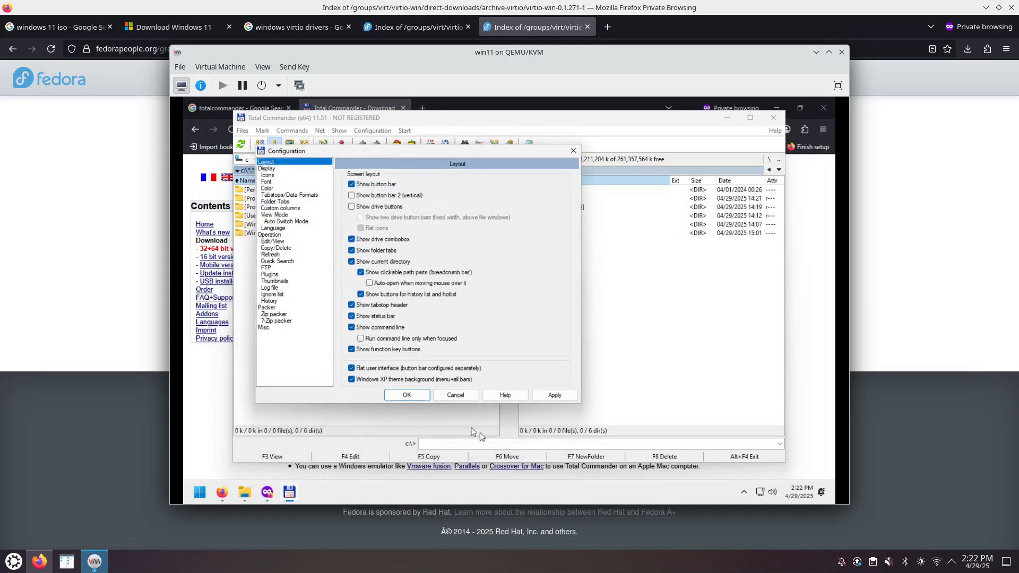
click(389, 351)
click(549, 395)
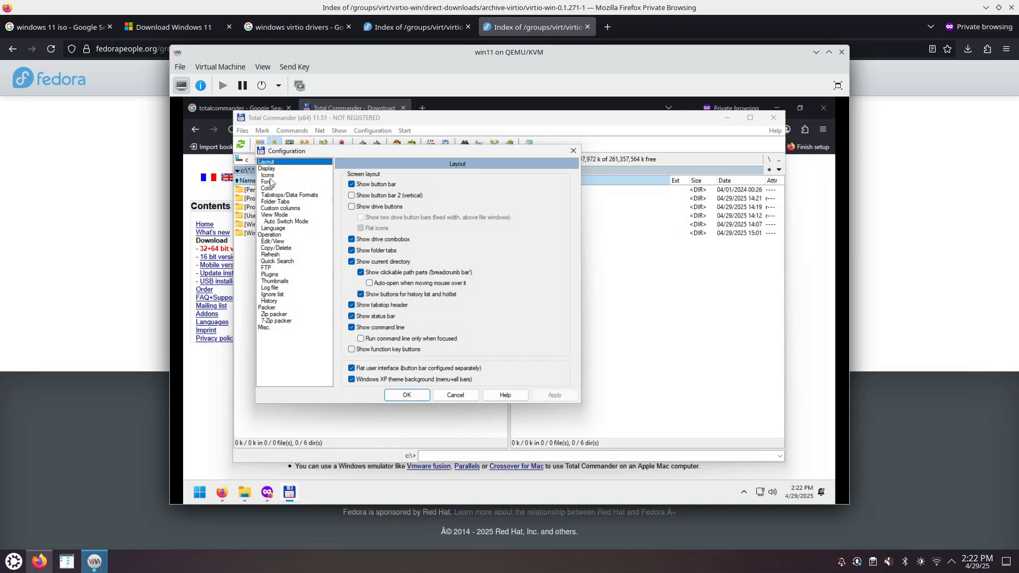
- Set Windows-style left-button selection and letter-only quick search, then save with the default icon library
click(273, 235)
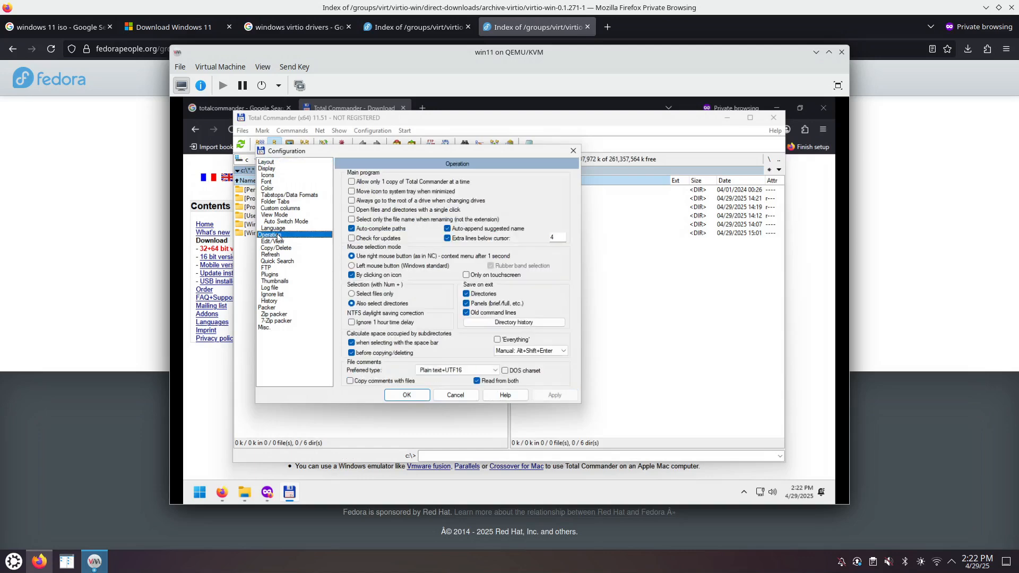
click(376, 268)
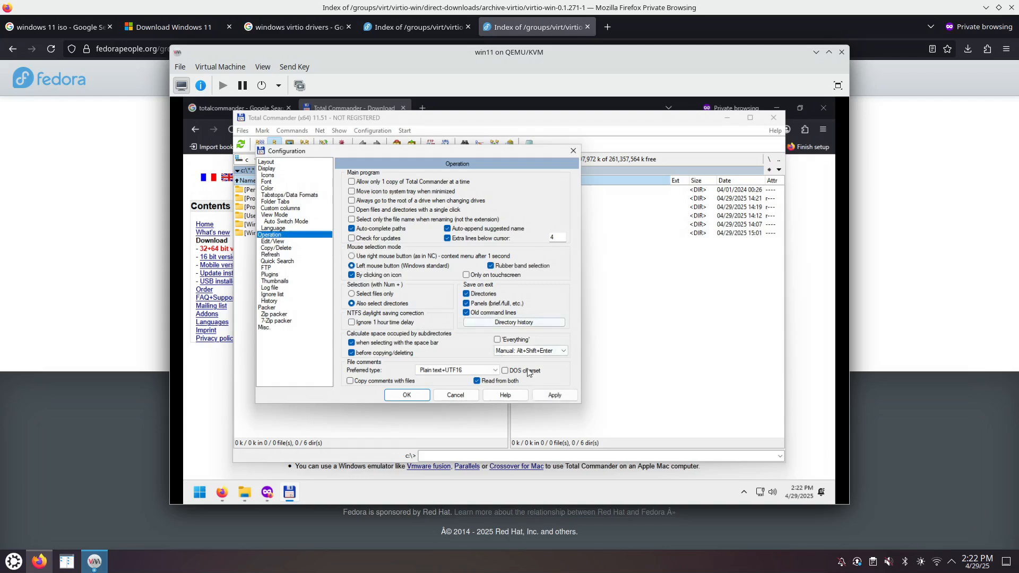
click(555, 395)
click(294, 261)
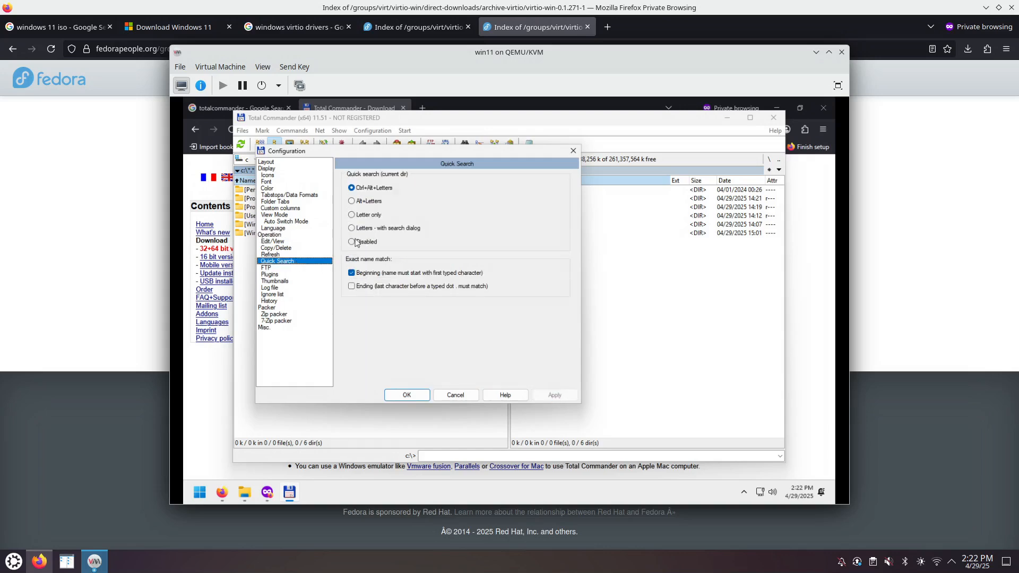
click(365, 216)
click(552, 397)
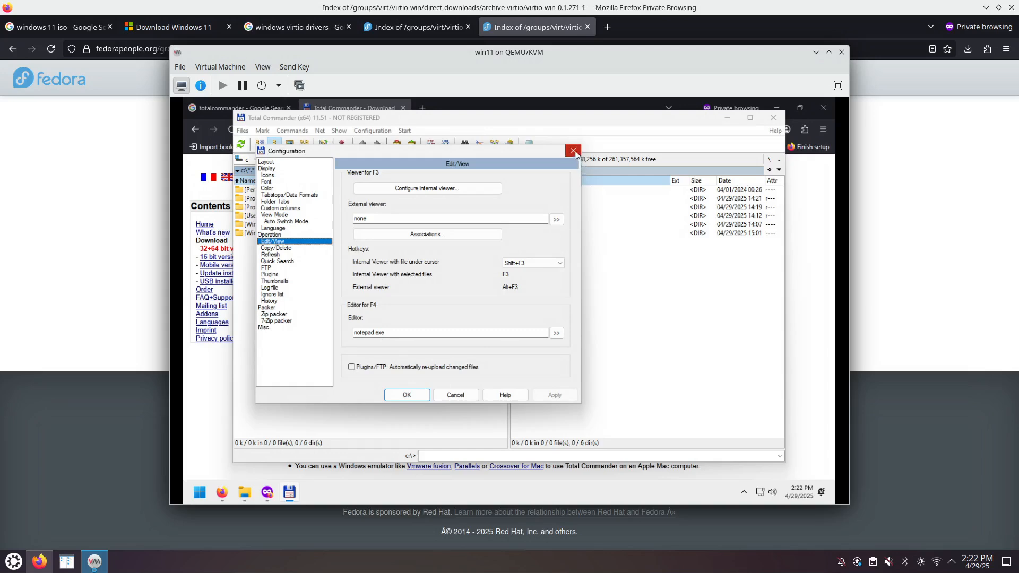
click(407, 395)
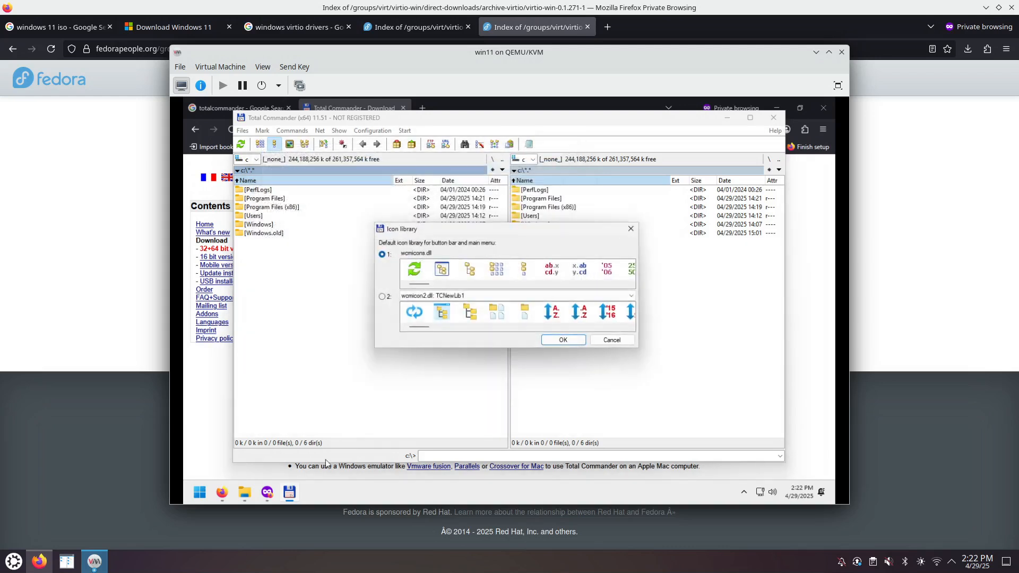
click(558, 336)
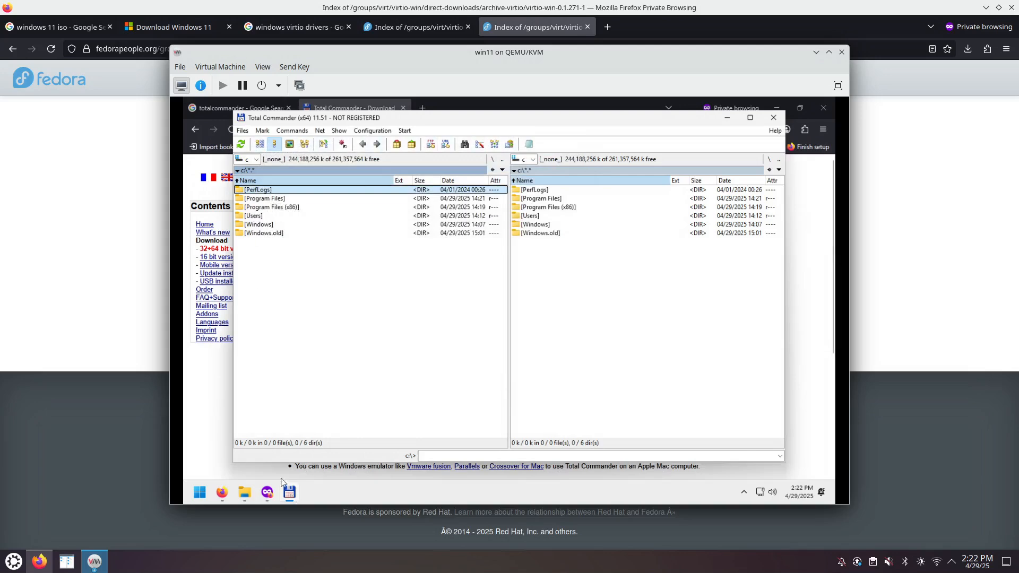
- Pin Total Commander beside Firefox on the taskbar, unpin File Explorer and close its window
right_click(290, 497)
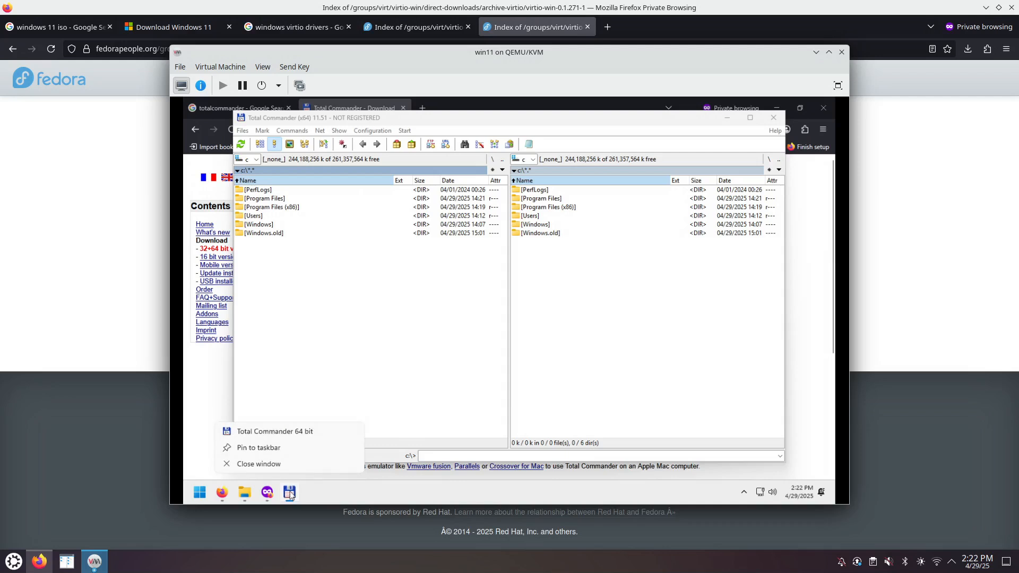
click(279, 449)
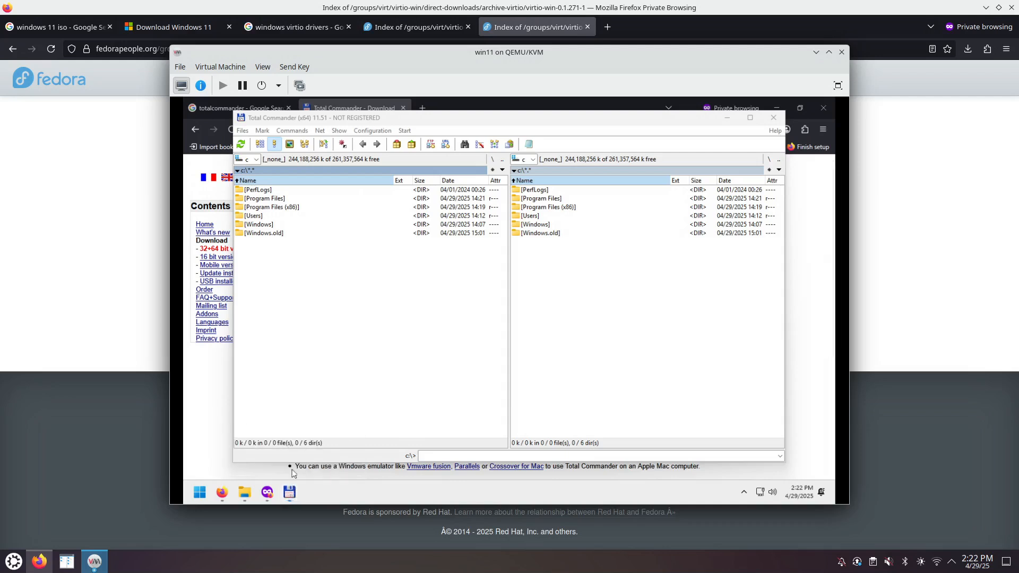
mouse_move(291, 500)
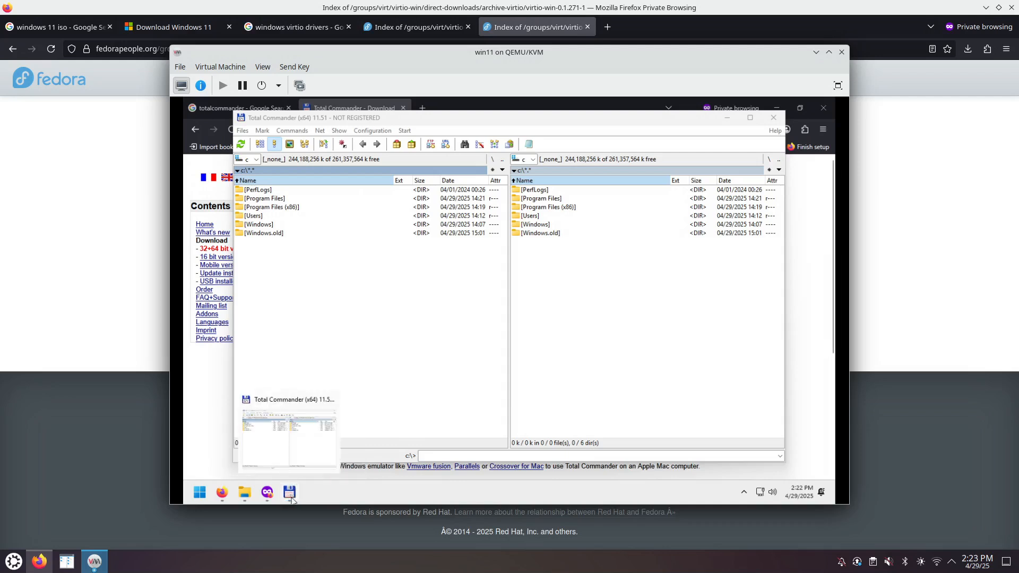
right_click(245, 498)
click(265, 460)
drag(289, 493, 245, 497)
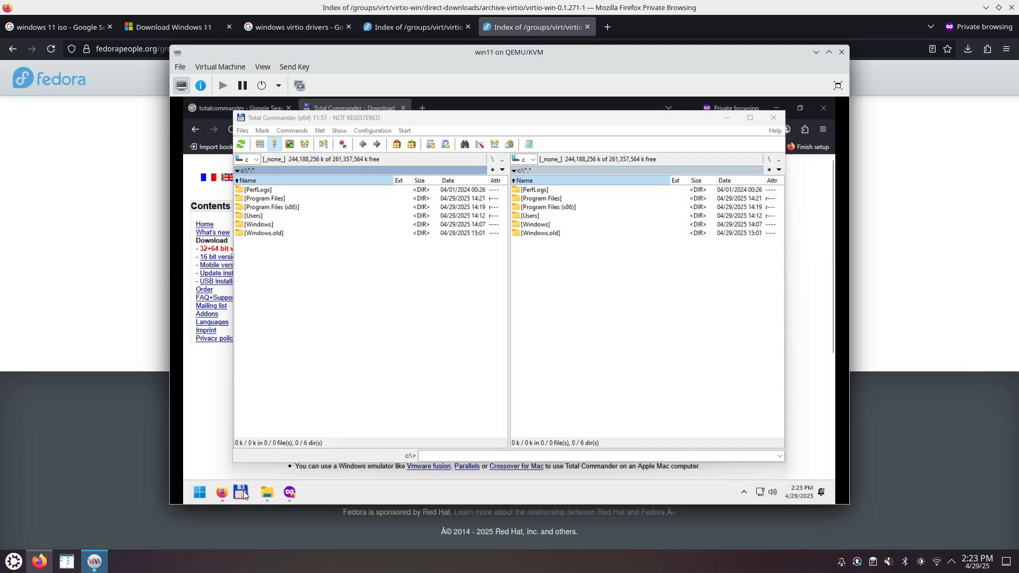
right_click(268, 499)
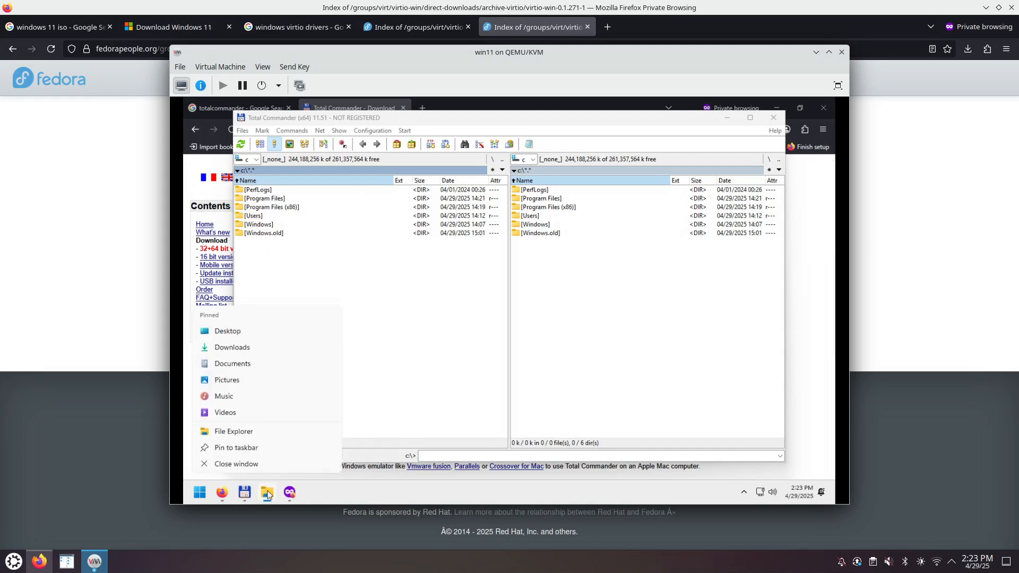
click(252, 466)
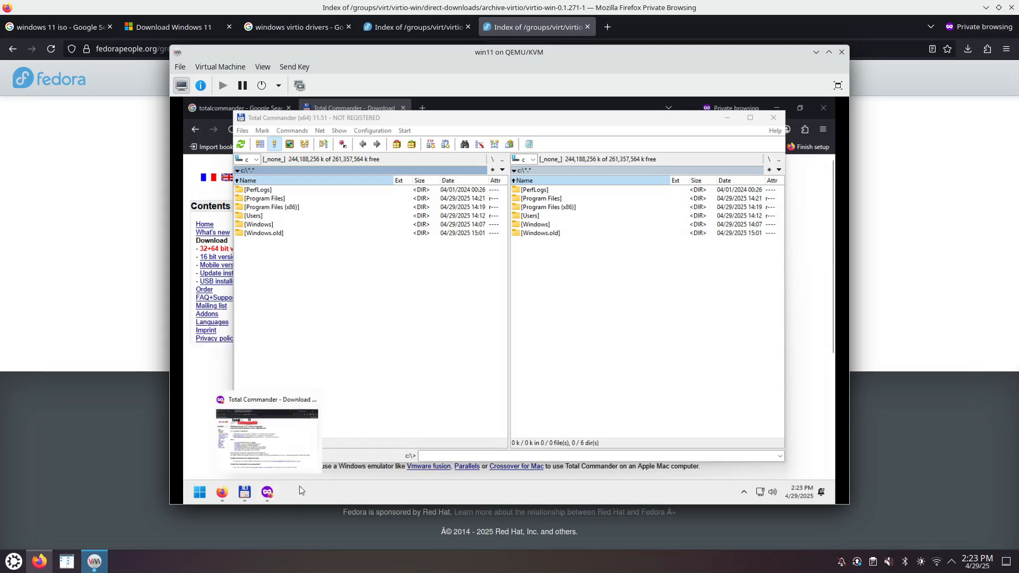
mouse_move(243, 494)
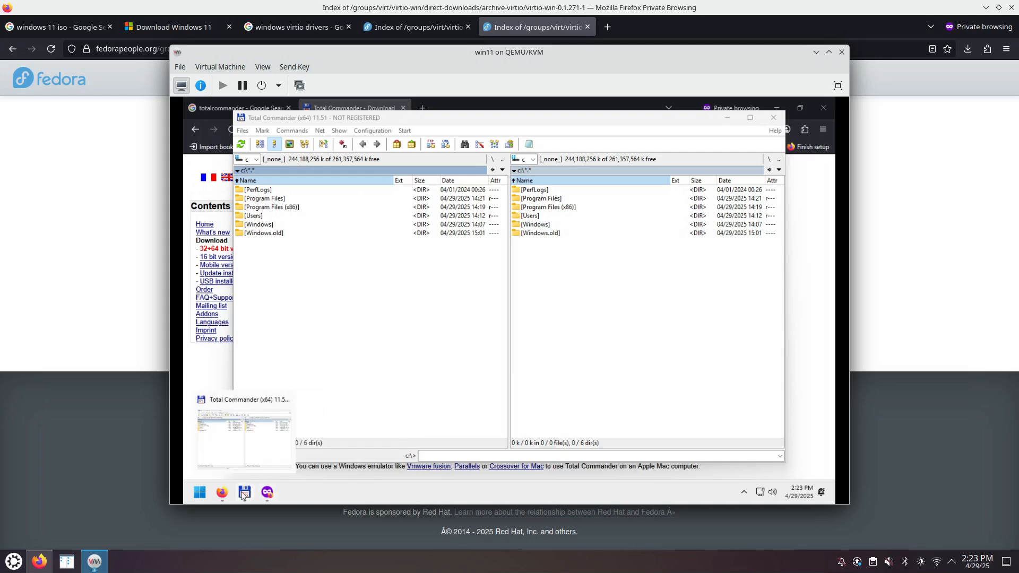
click(243, 493)
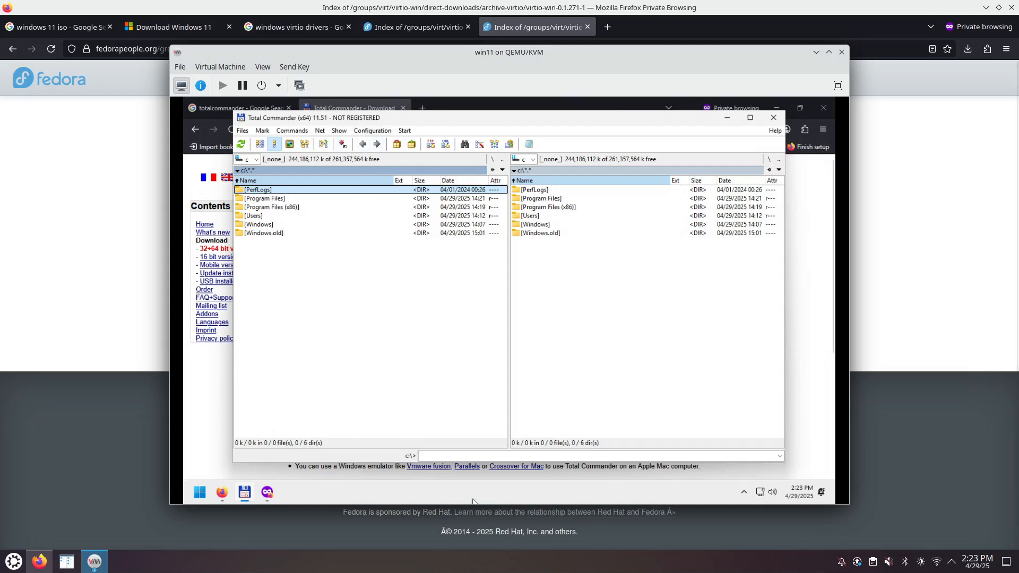
- Run cmd from Total Commander's command line, close the console and Total Commander, then show Start
click(448, 455)
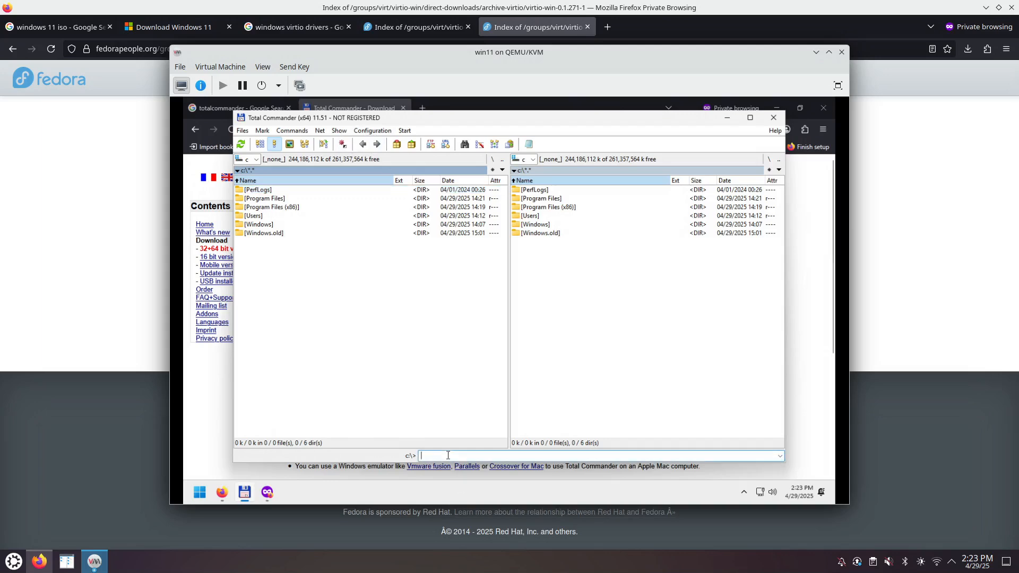
text(cmd)
key(Return)
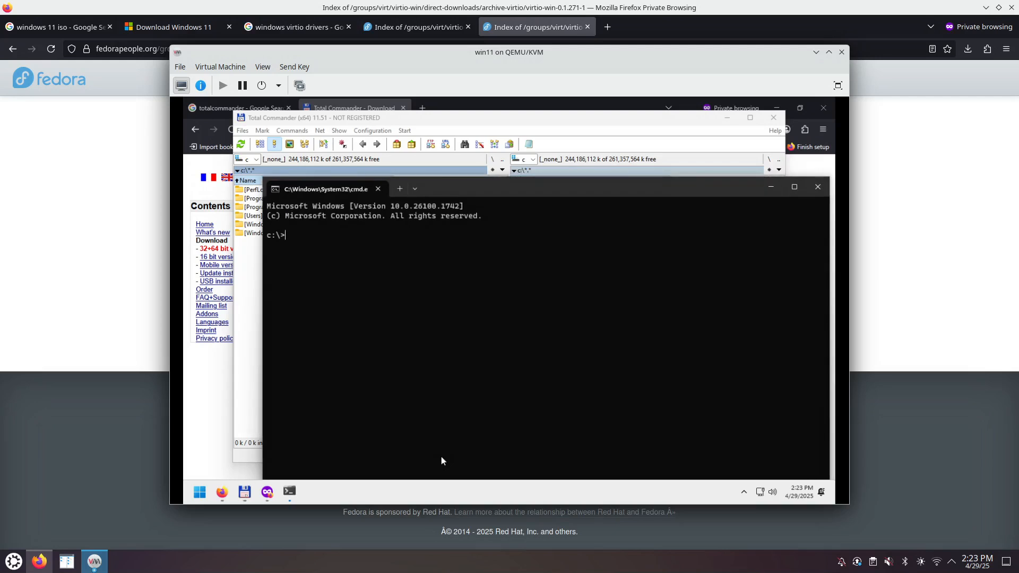
click(817, 188)
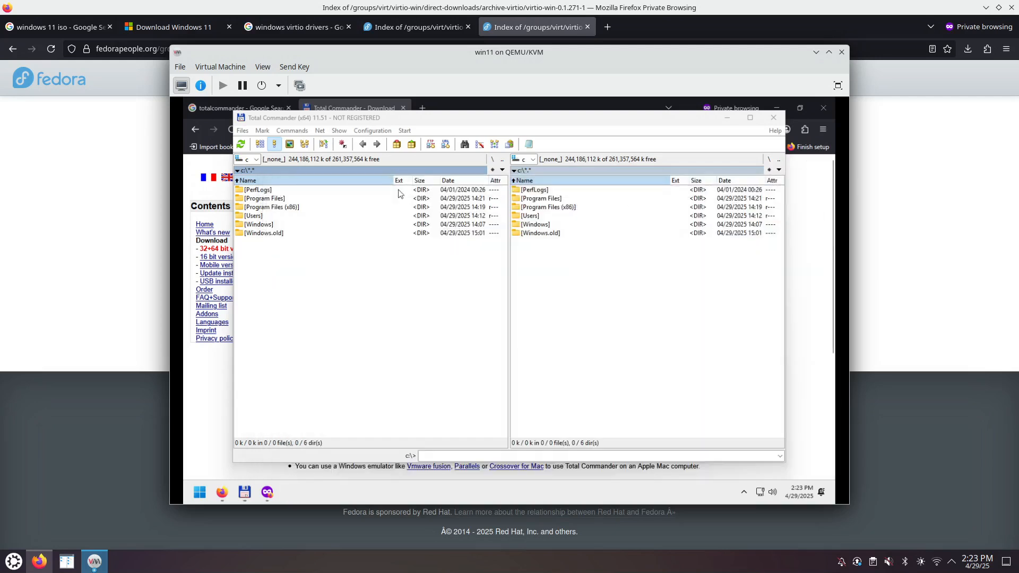
drag(345, 121, 360, 126)
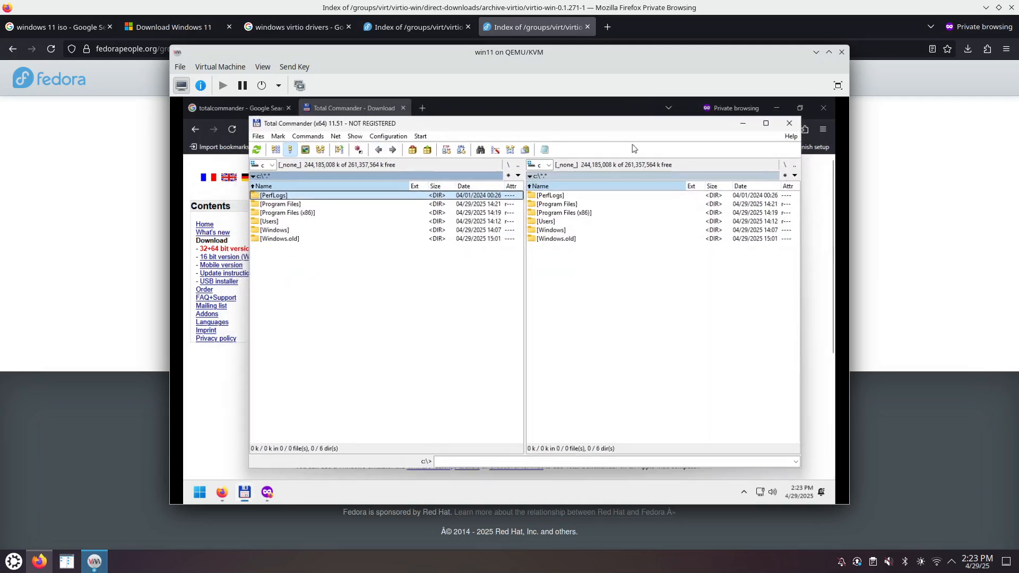
click(790, 125)
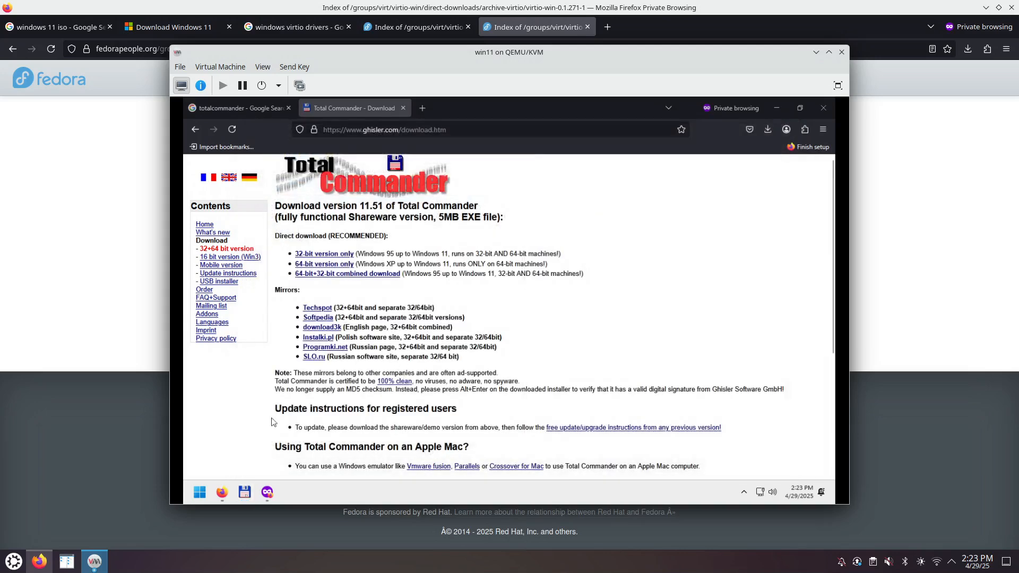
click(198, 495)
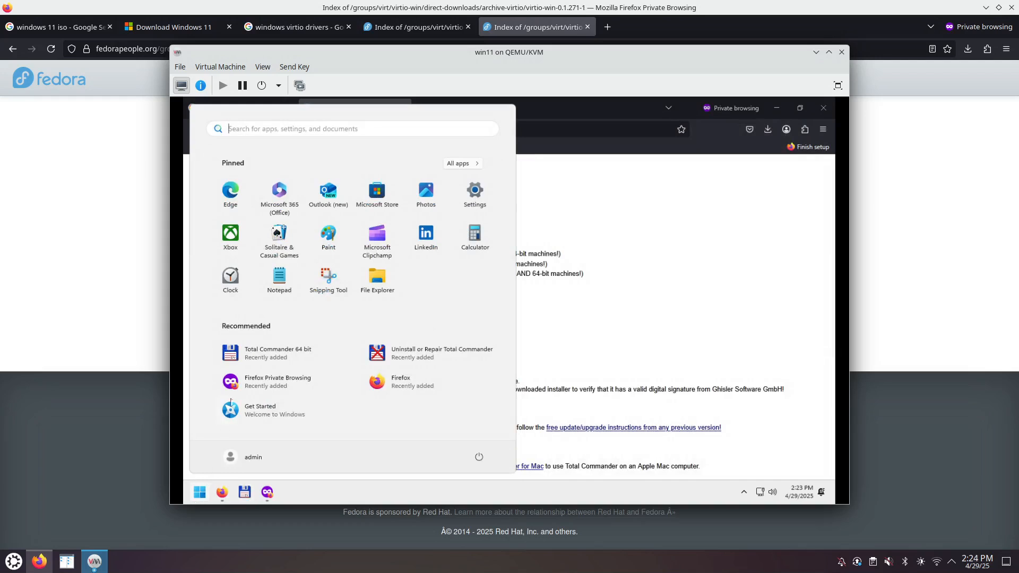
- Run Total Commander as administrator from the Start menu and dismiss the shareware reminder
right_click(265, 355)
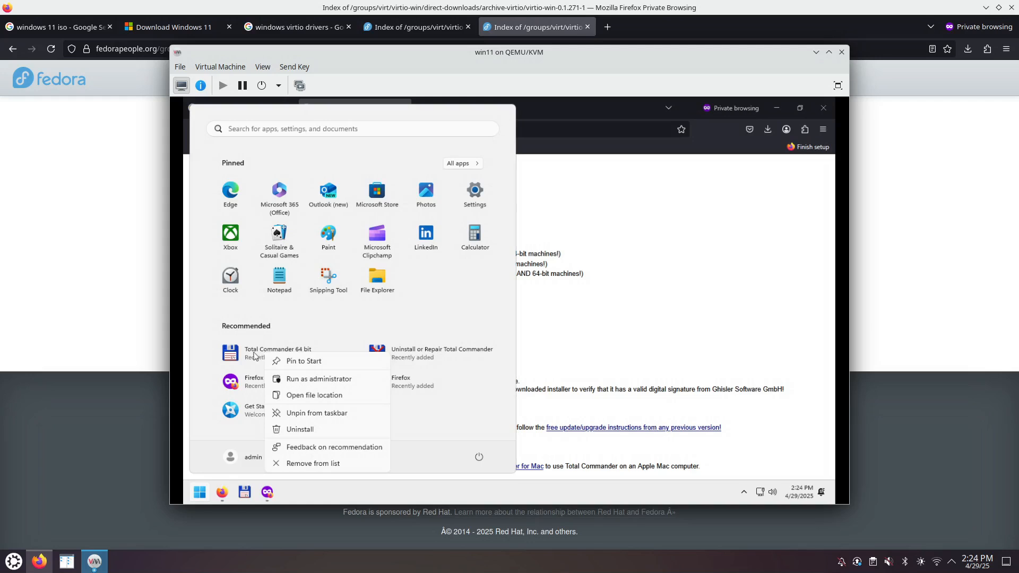
click(318, 379)
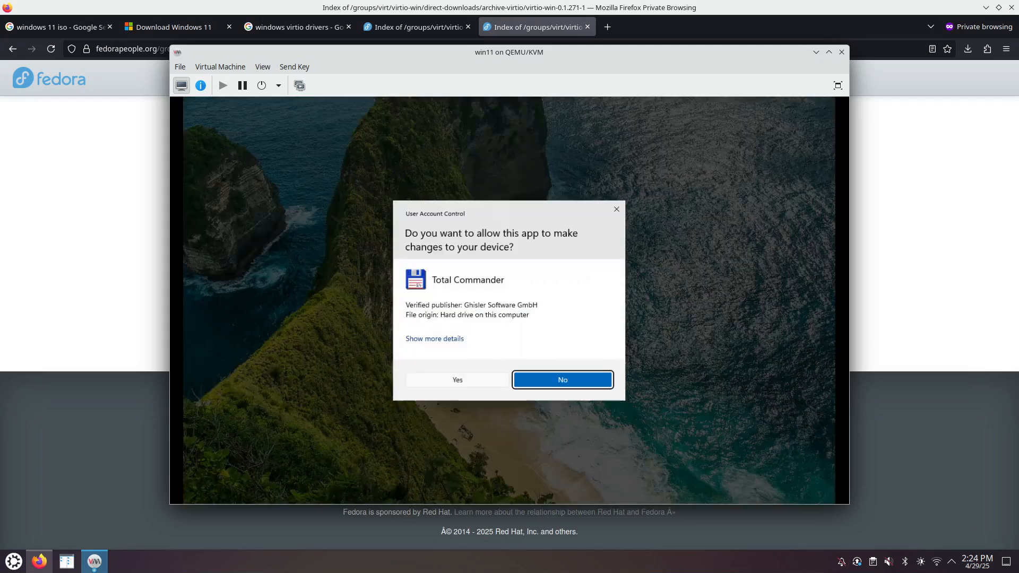
click(455, 381)
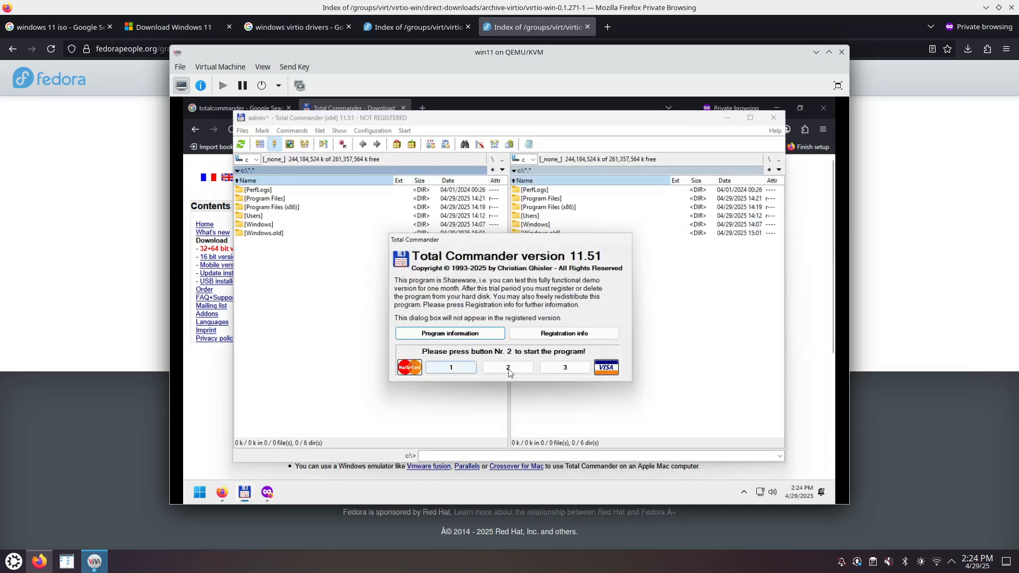
click(495, 368)
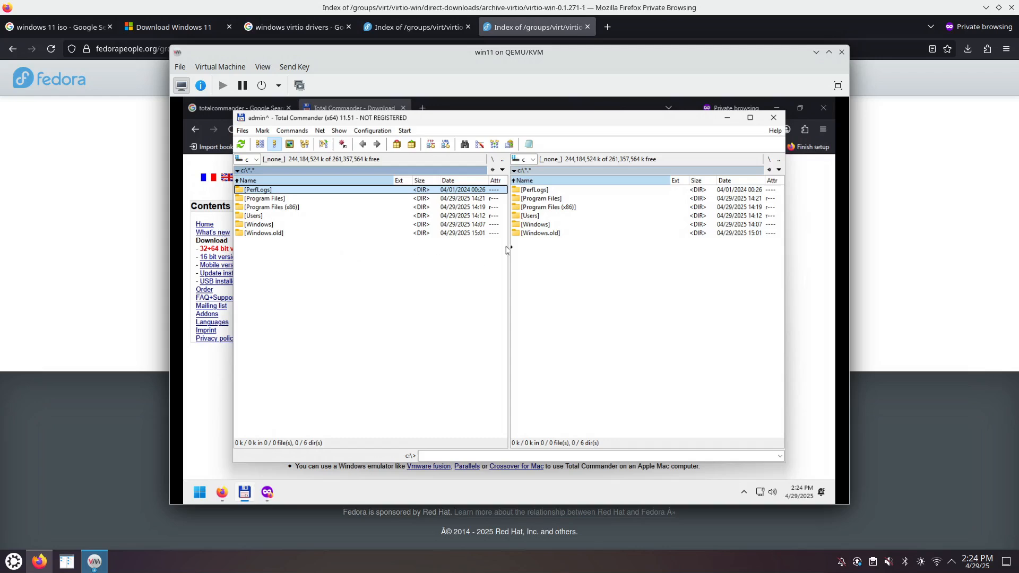
- Open the Windows folder in the right panel and view the WindowsUpdate log with F3
double_click(531, 225)
click(560, 343)
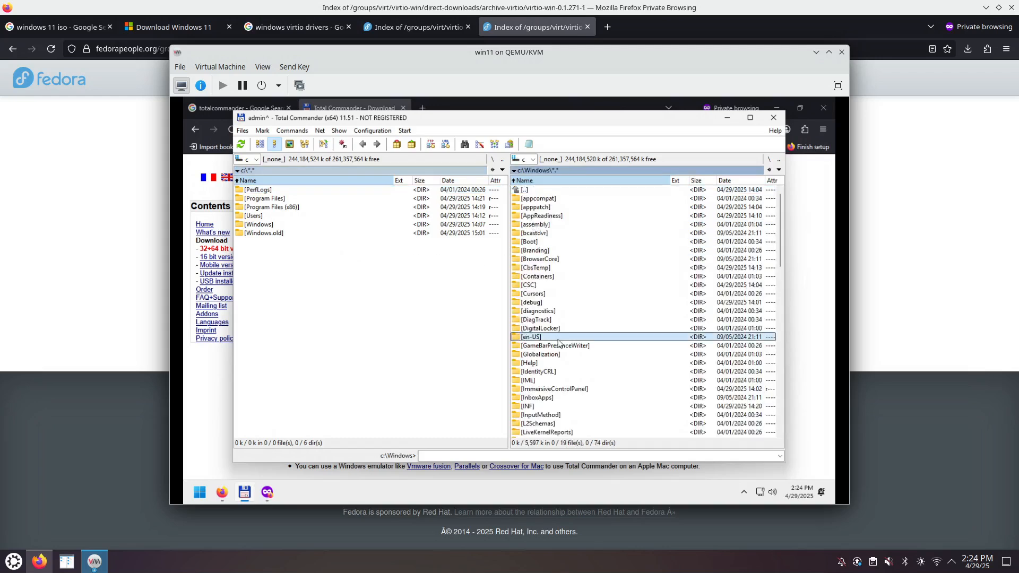
key(End)
key(Up)
key(Up)
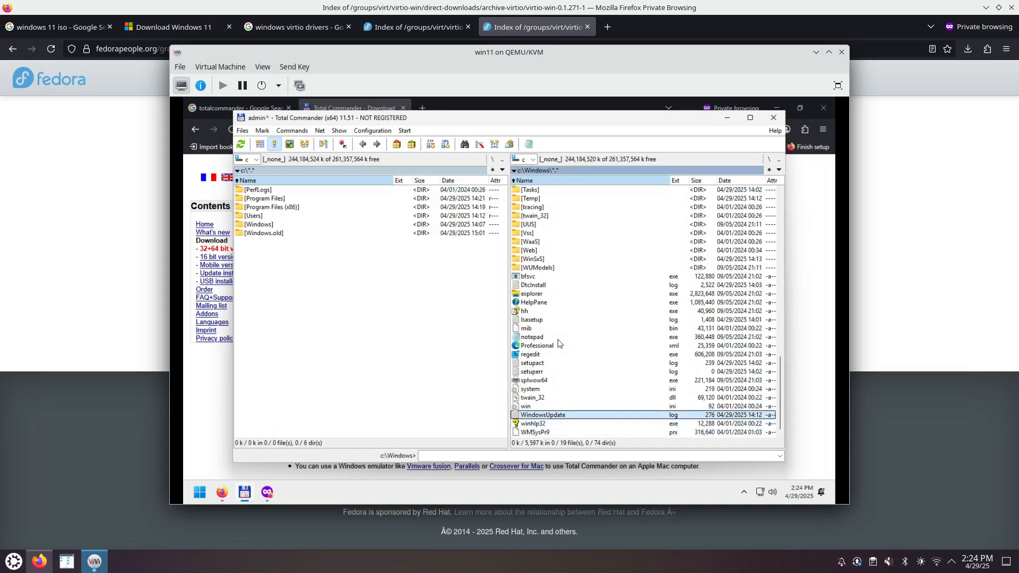
key(F3)
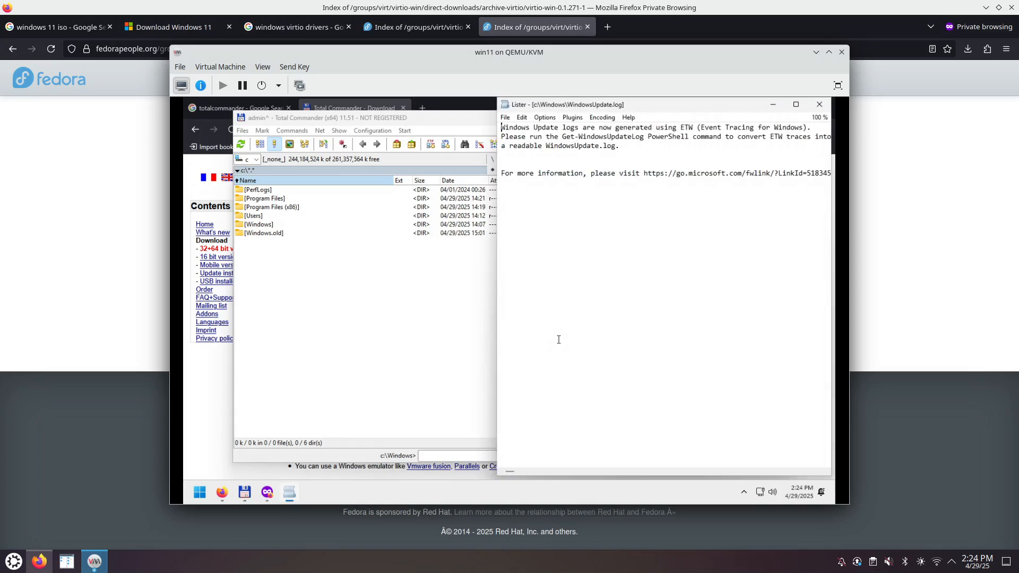
key(Escape)
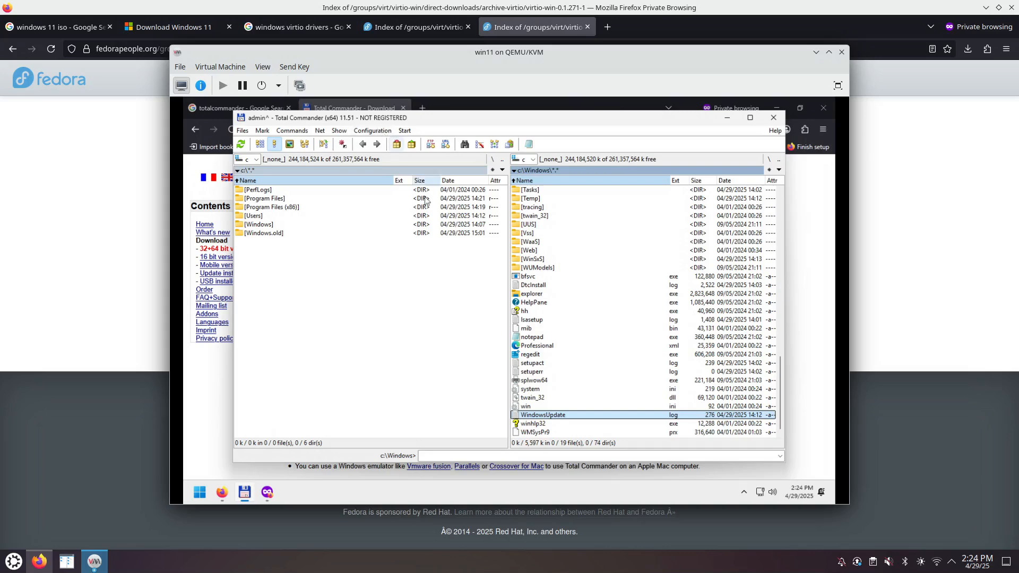
- Open the WindowsUpdate log in Notepad, close Notepad, and minimize Total Commander
click(543, 407)
click(542, 416)
double_click(543, 417)
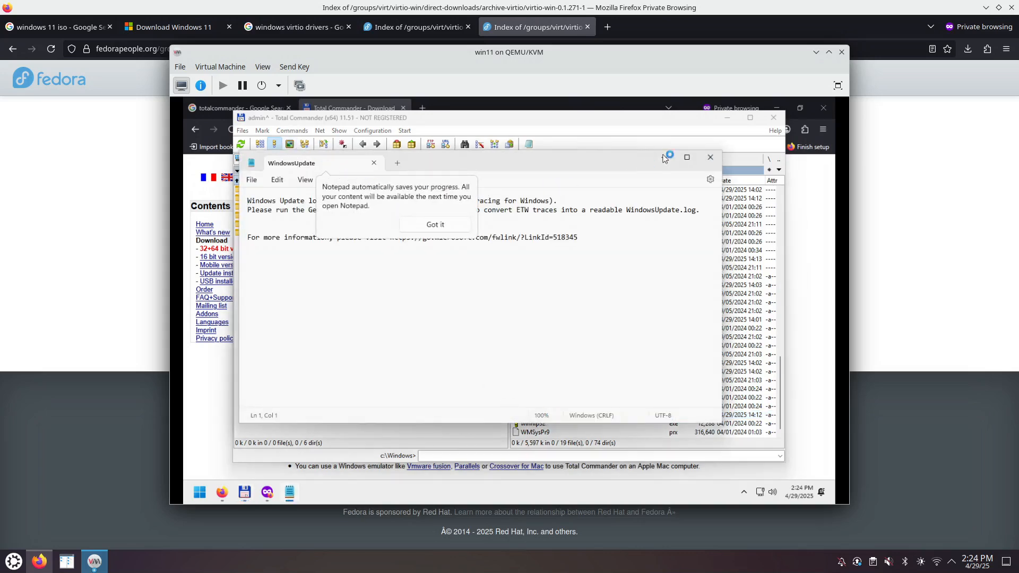
click(703, 159)
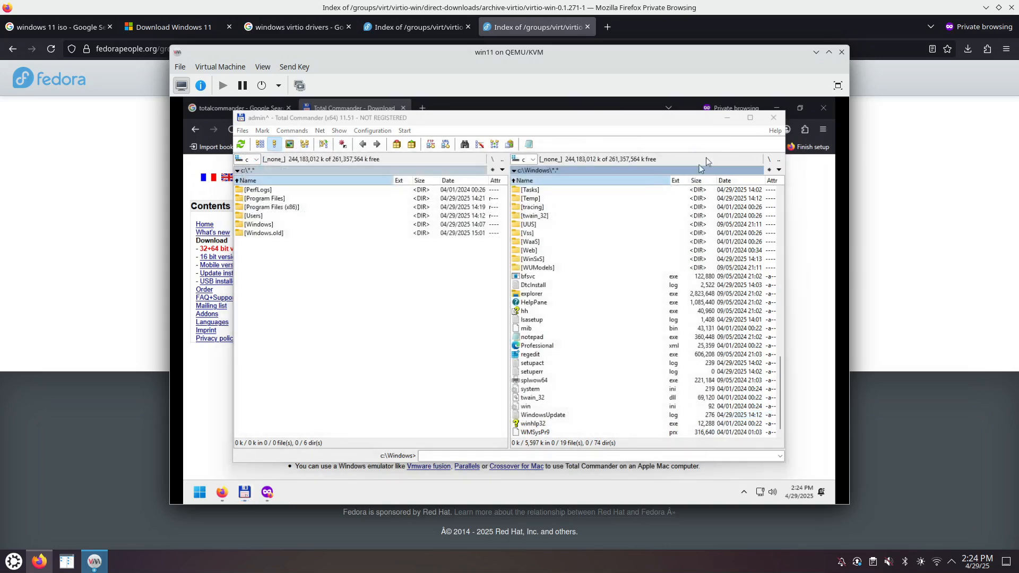
click(728, 120)
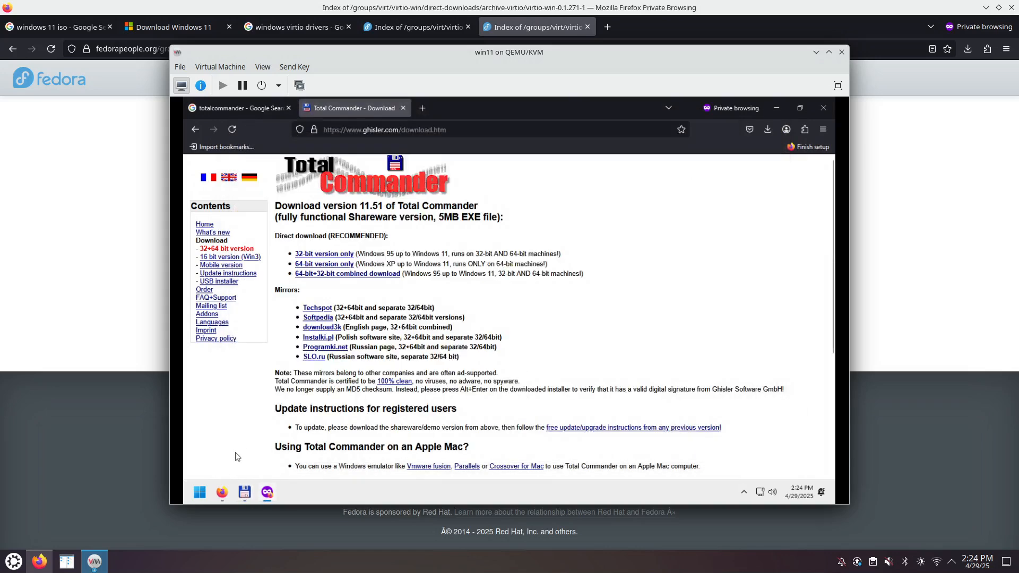
- Open Installed apps in maximized Settings and uninstall Copilot
right_click(200, 497)
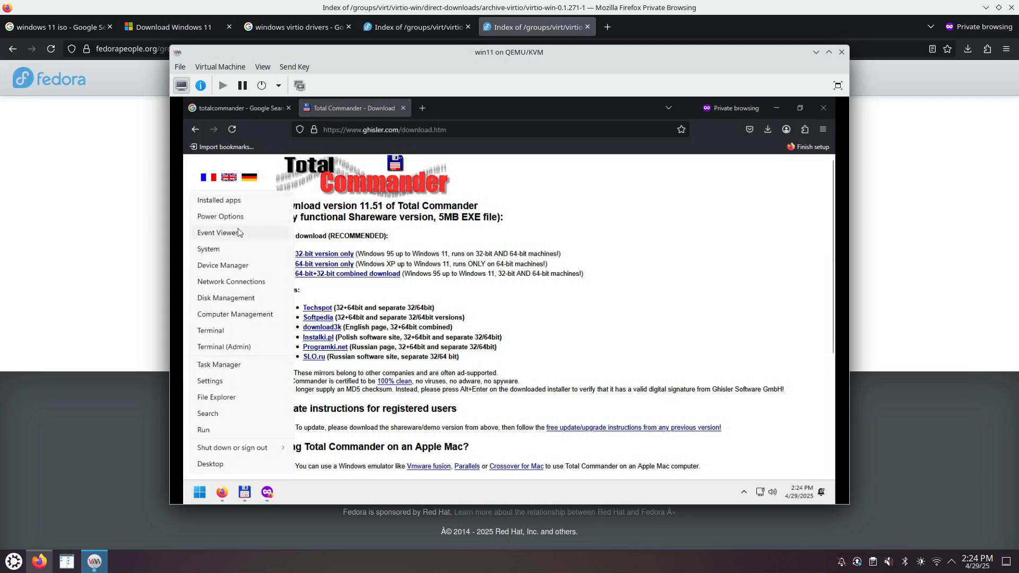
click(218, 200)
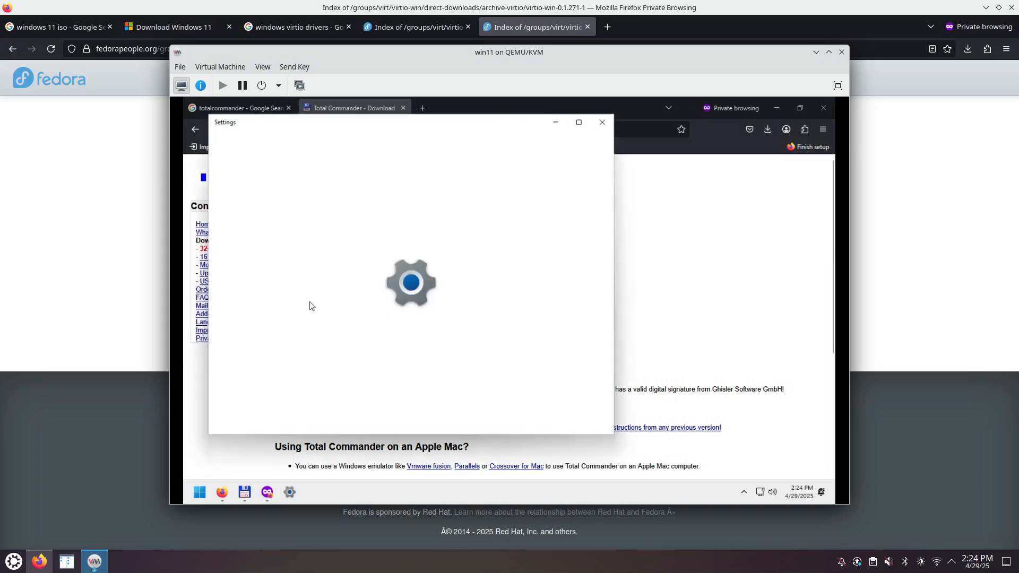
click(580, 122)
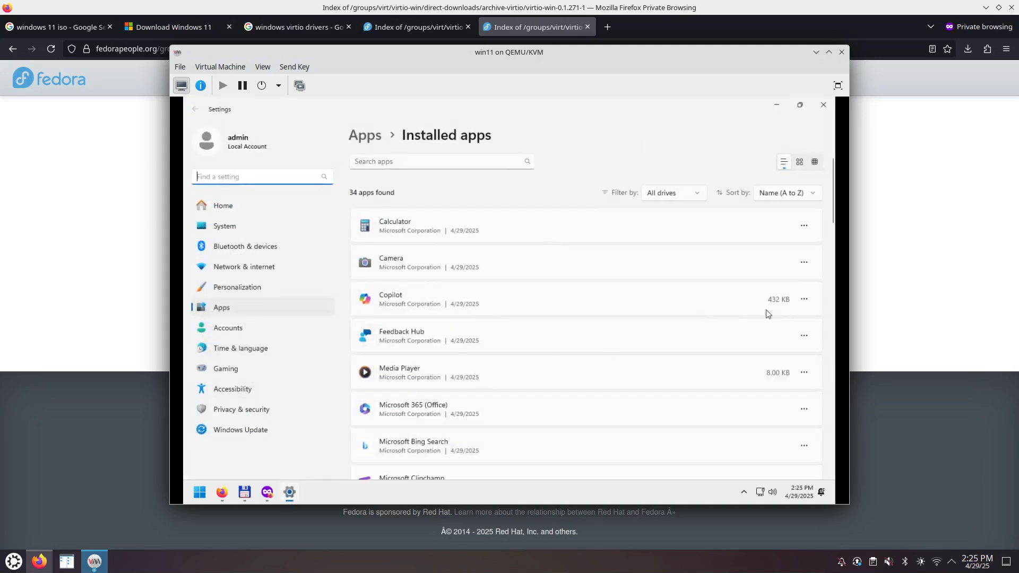
click(804, 300)
click(716, 355)
click(780, 354)
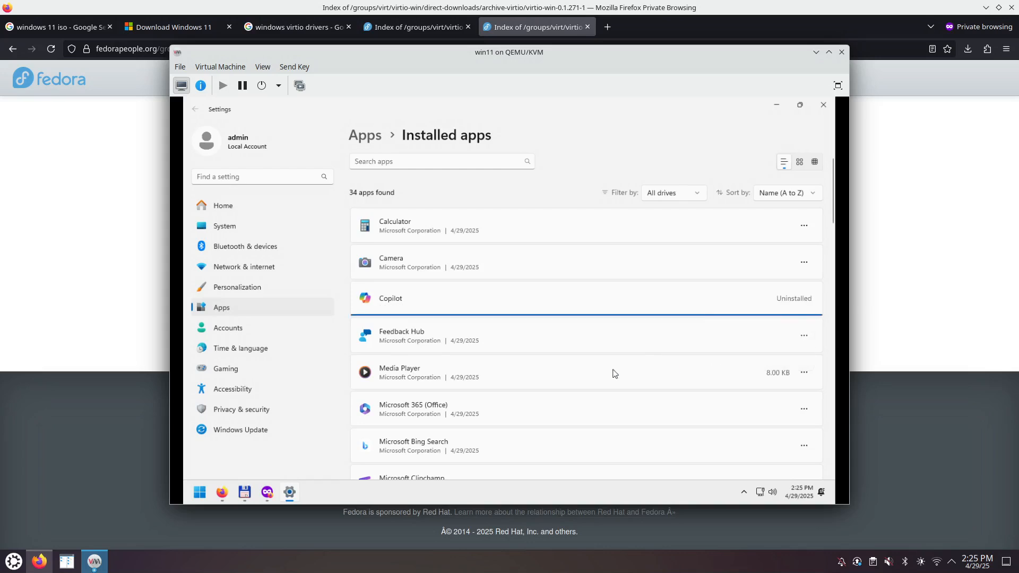
- Scroll the app list and uninstall Microsoft Bing Search
click(804, 336)
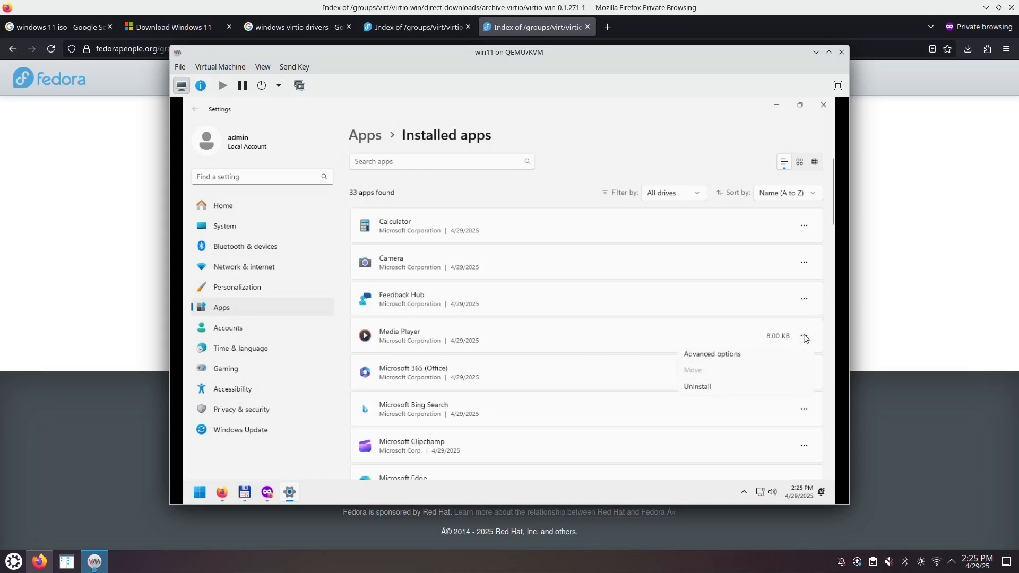
click(582, 294)
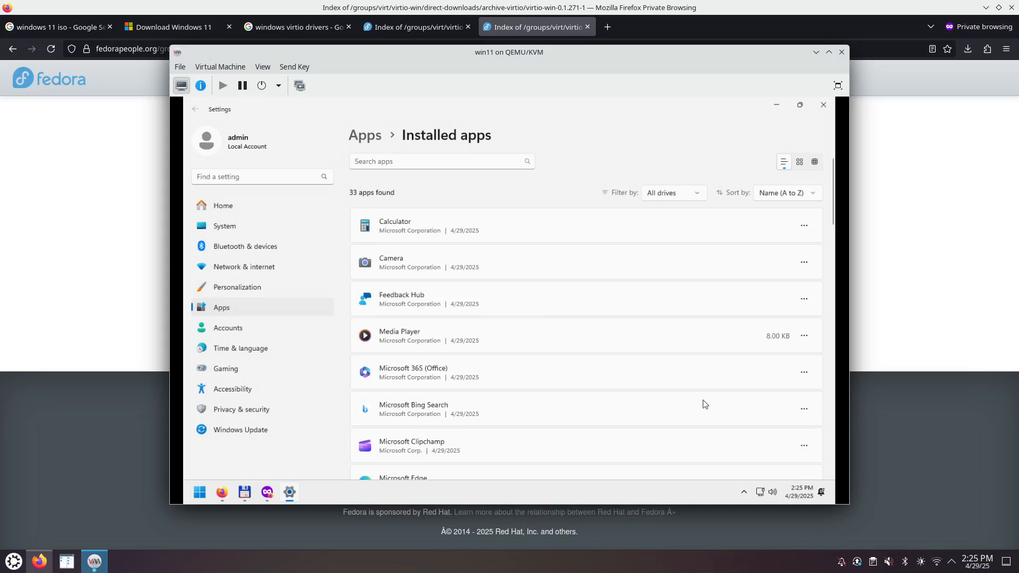
scroll(542, 402, down, 3)
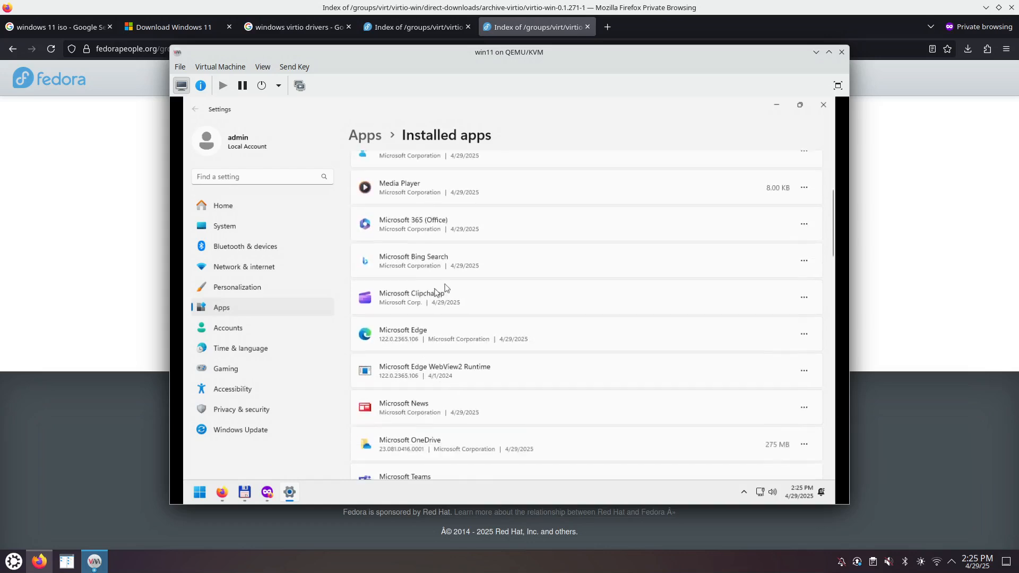
click(804, 261)
click(717, 317)
click(778, 317)
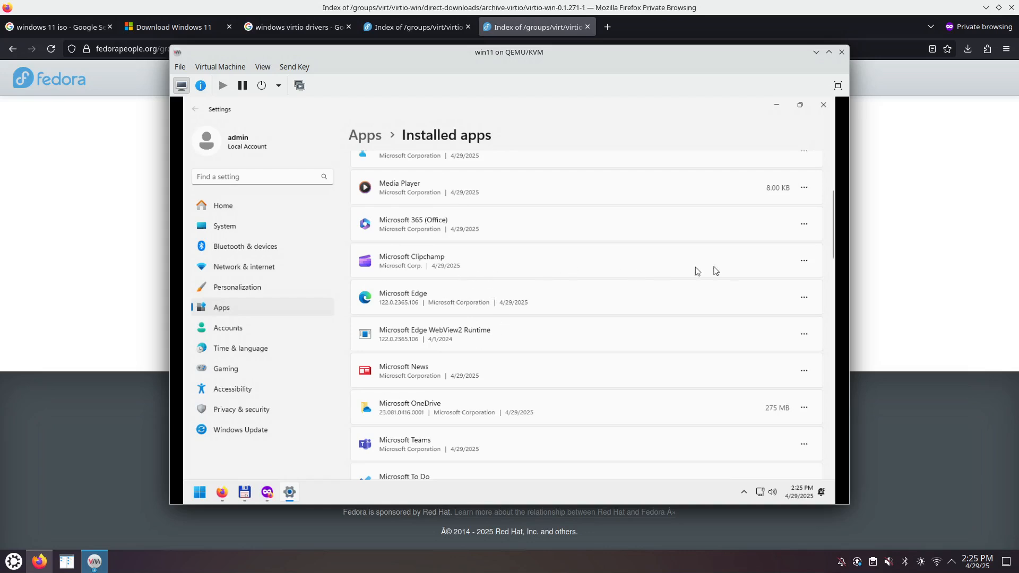
- Uninstall Microsoft Clipchamp and Microsoft Teams from the installed apps list
click(805, 264)
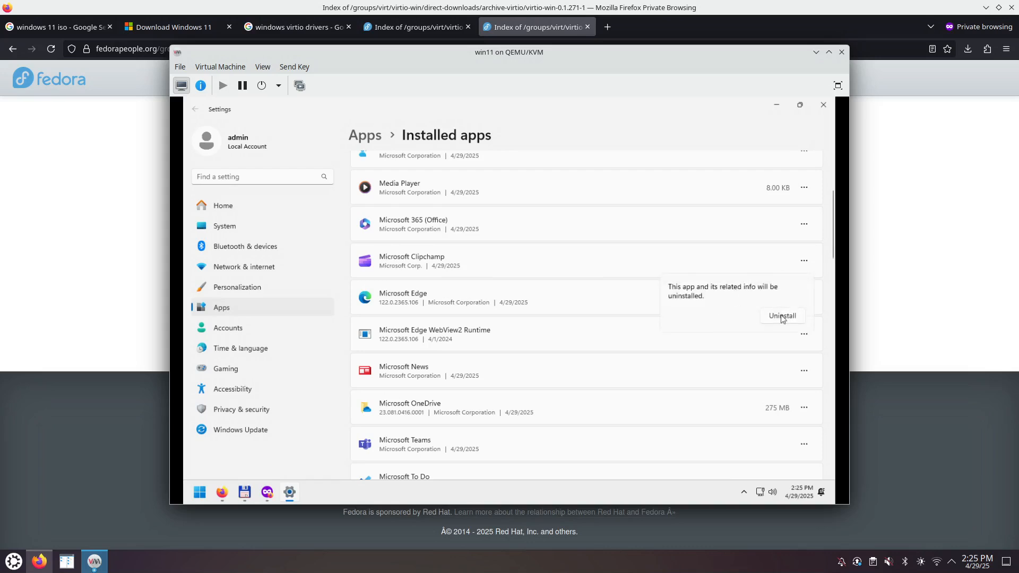
click(781, 315)
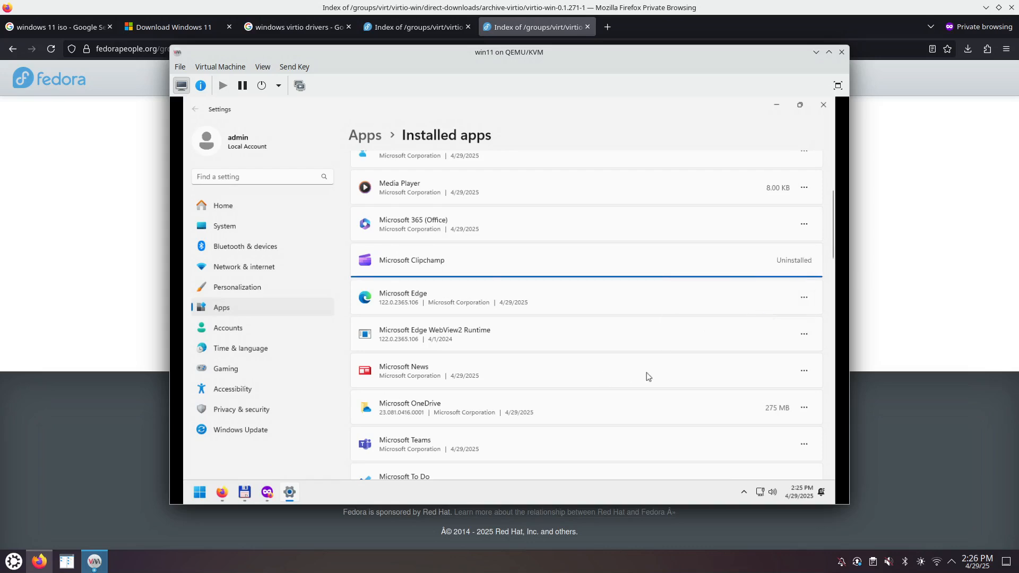
scroll(660, 376, down, 2)
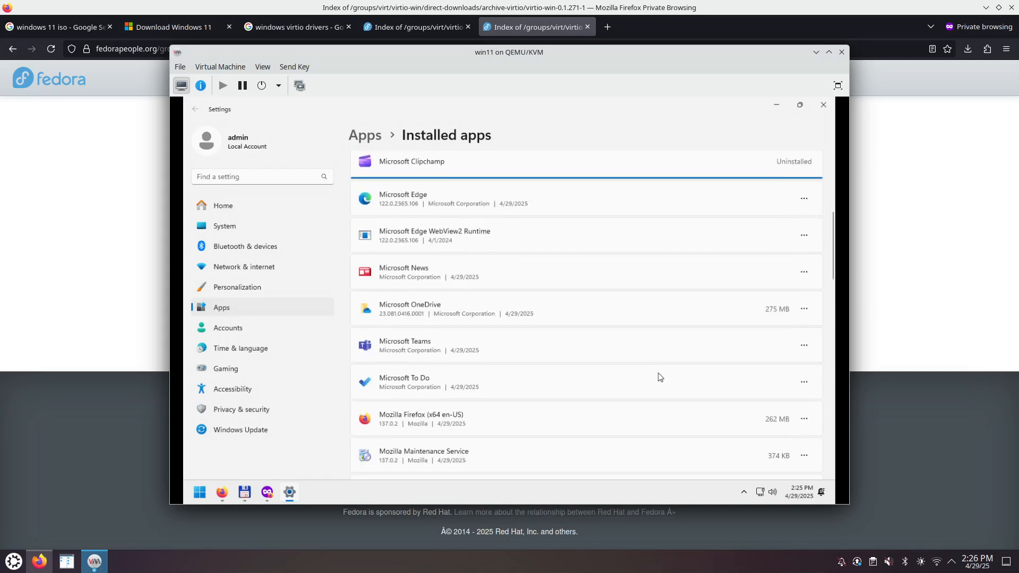
click(804, 346)
click(805, 310)
click(805, 310)
click(712, 363)
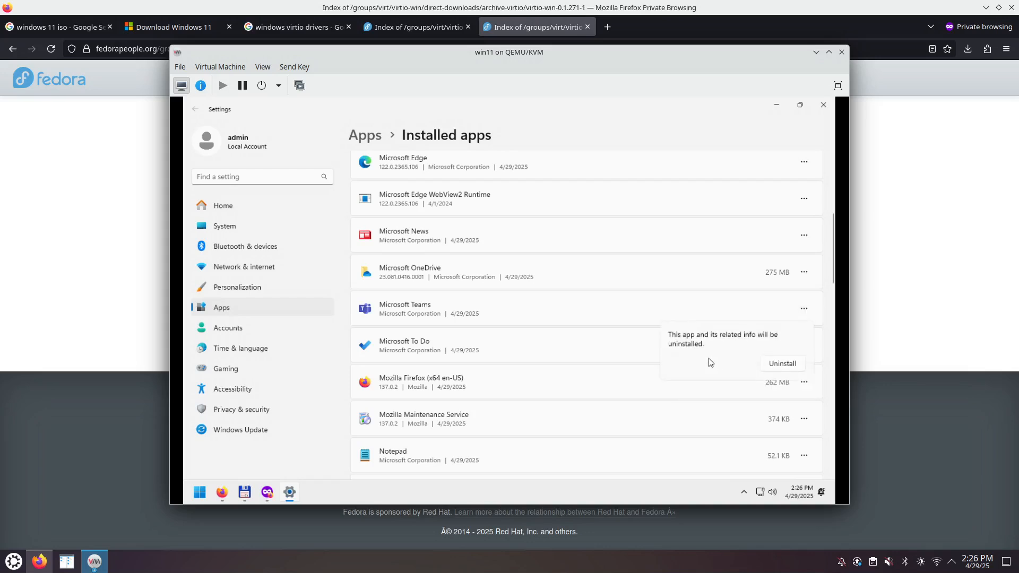
click(782, 364)
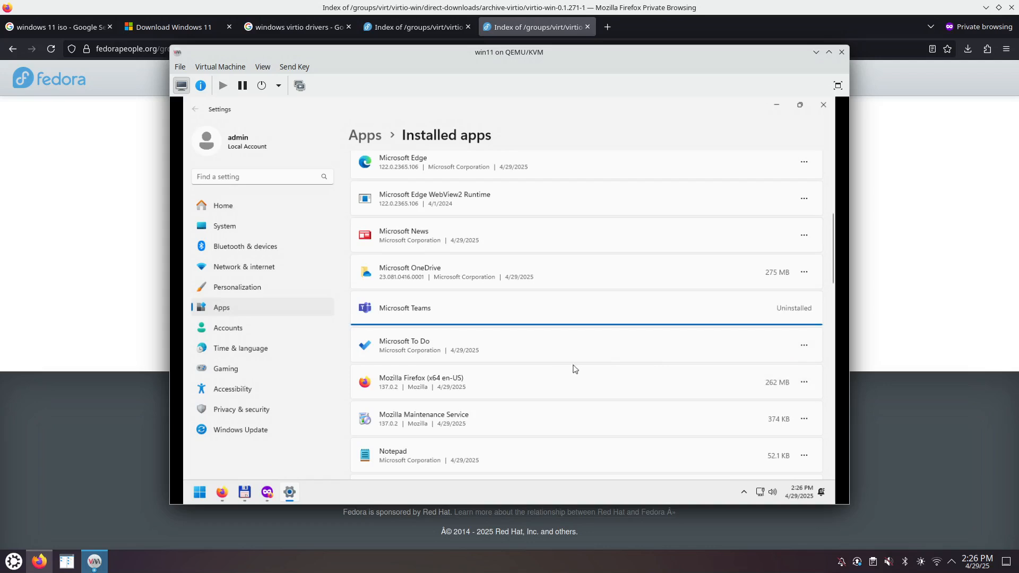
- Scroll through the remaining apps, close Settings, and bring up the Start menu
scroll(586, 371, down, 2)
scroll(584, 372, down, 4)
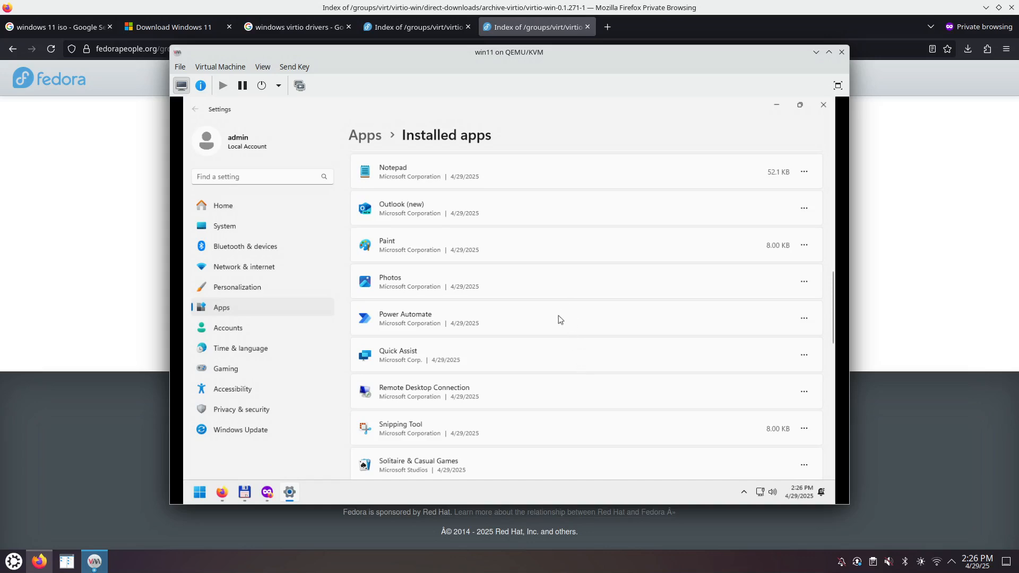
scroll(547, 411, down, 2)
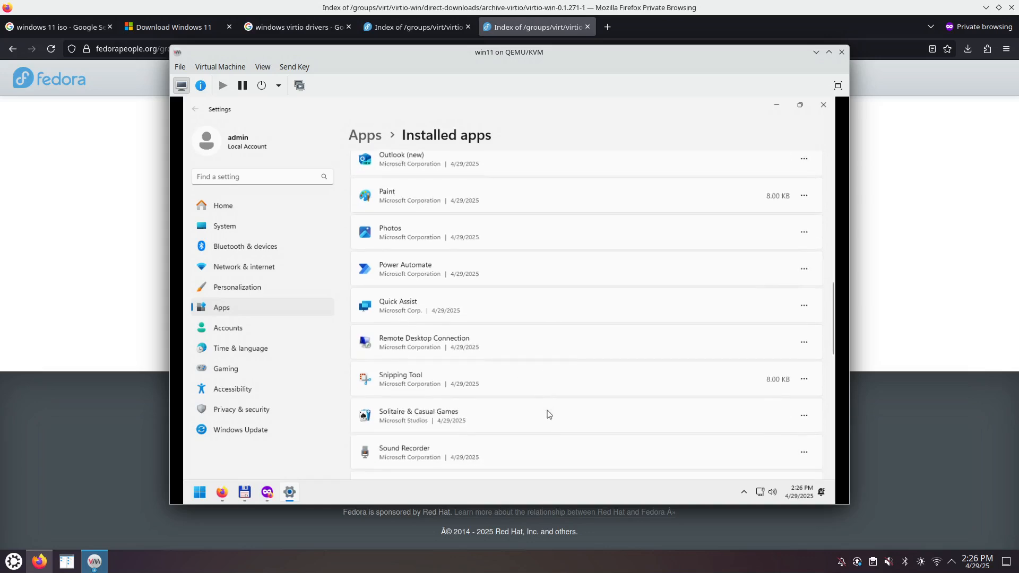
scroll(559, 411, down, 5)
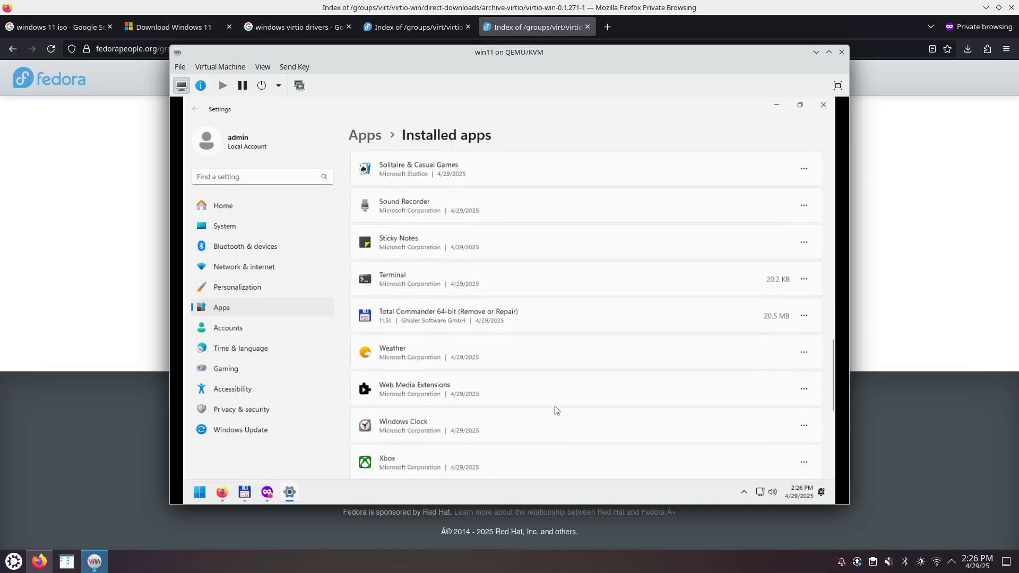
scroll(555, 408, down, 2)
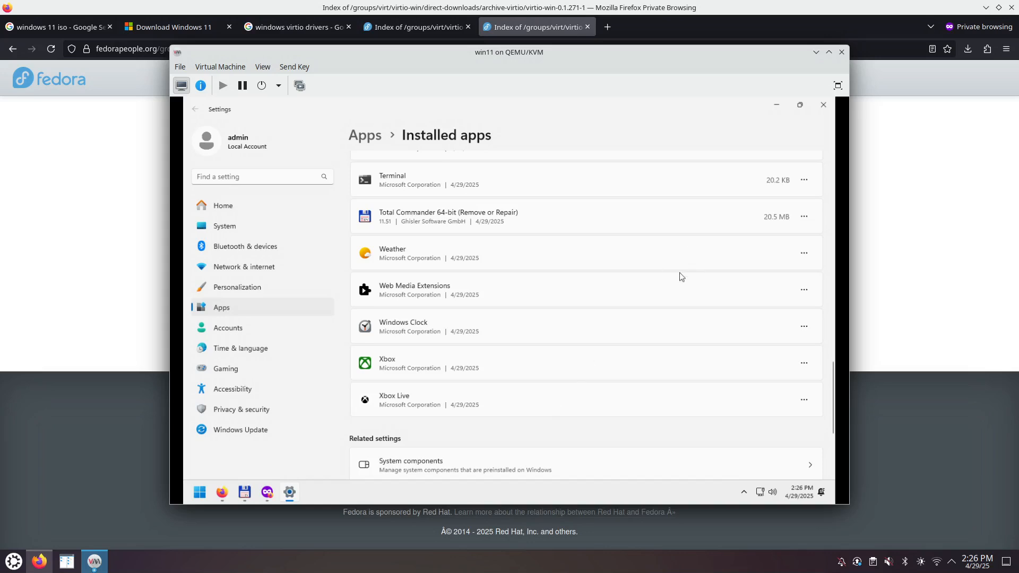
click(823, 106)
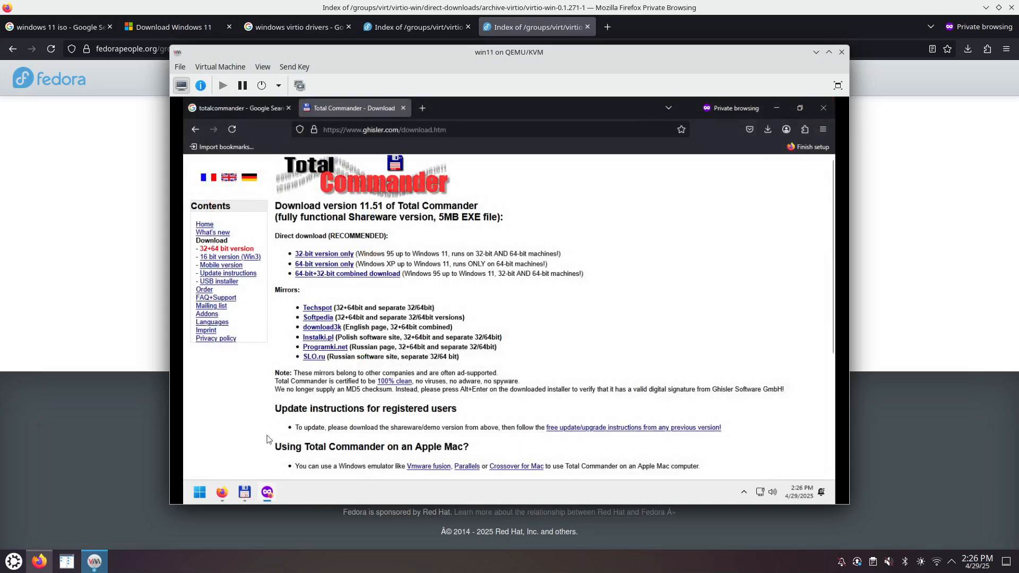
click(199, 493)
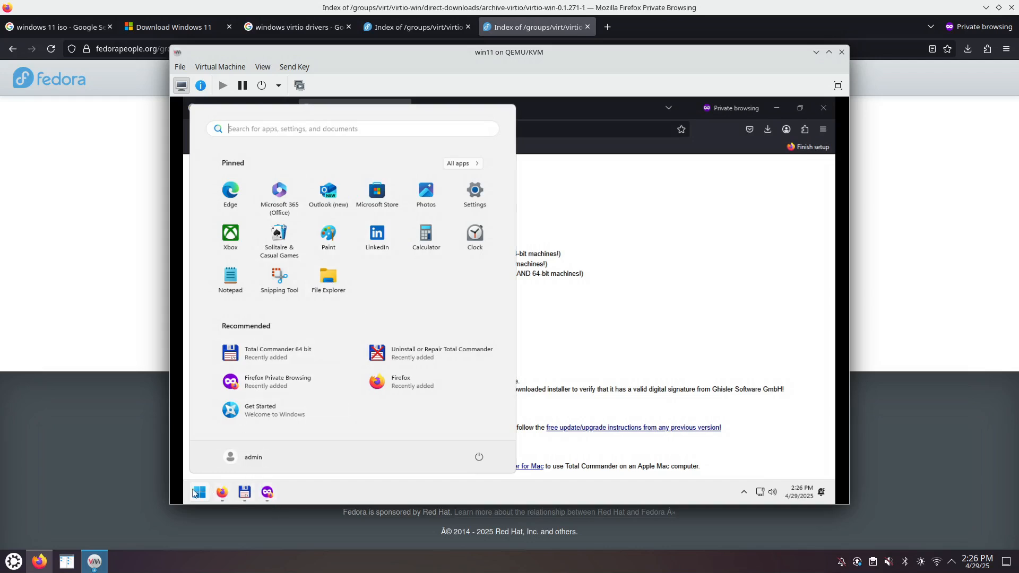
- Search for Settings and go to its Start personalization page
right_click(333, 498)
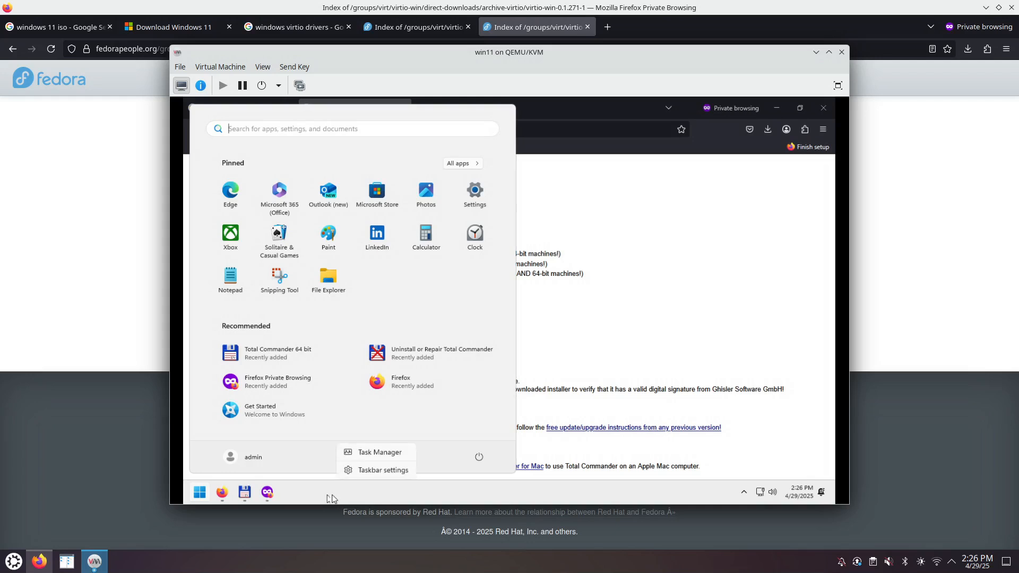
click(259, 128)
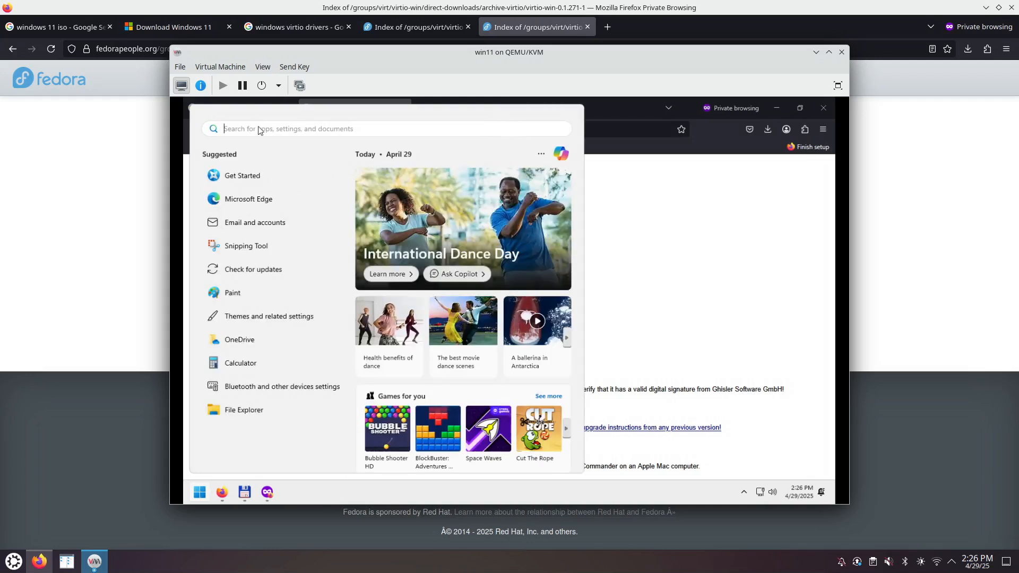
text(sett)
key(Return)
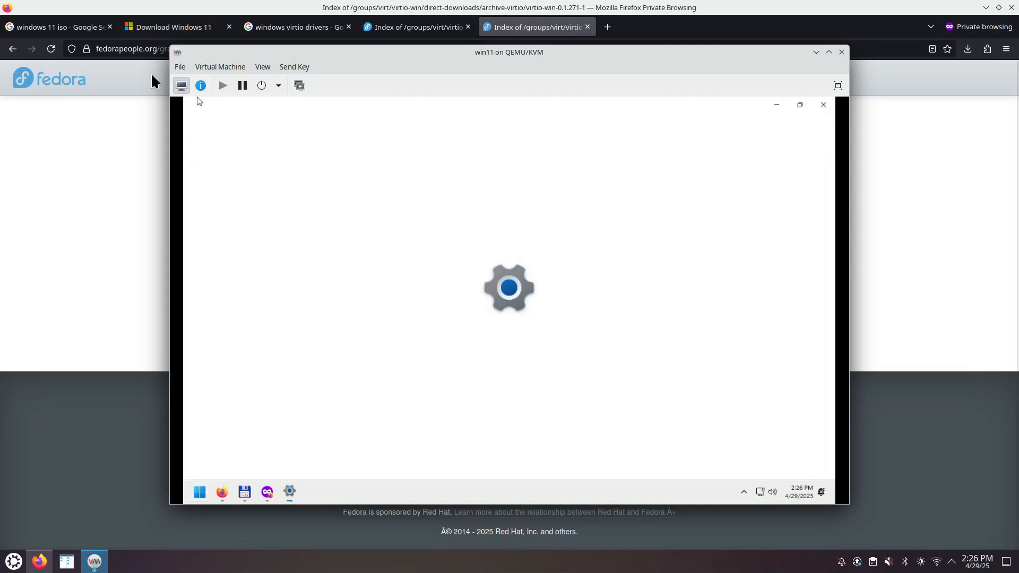
text(s)
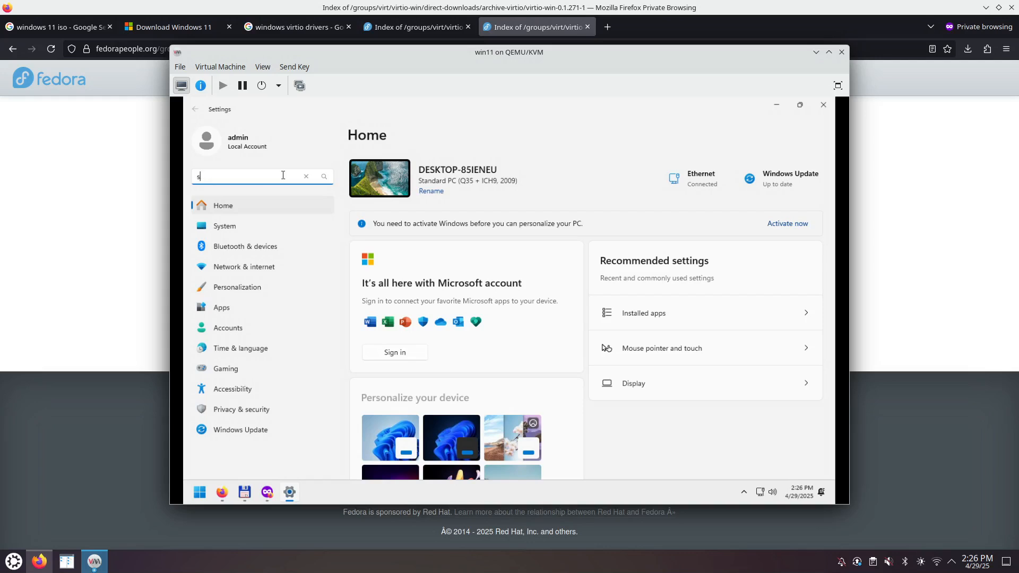
text(tart)
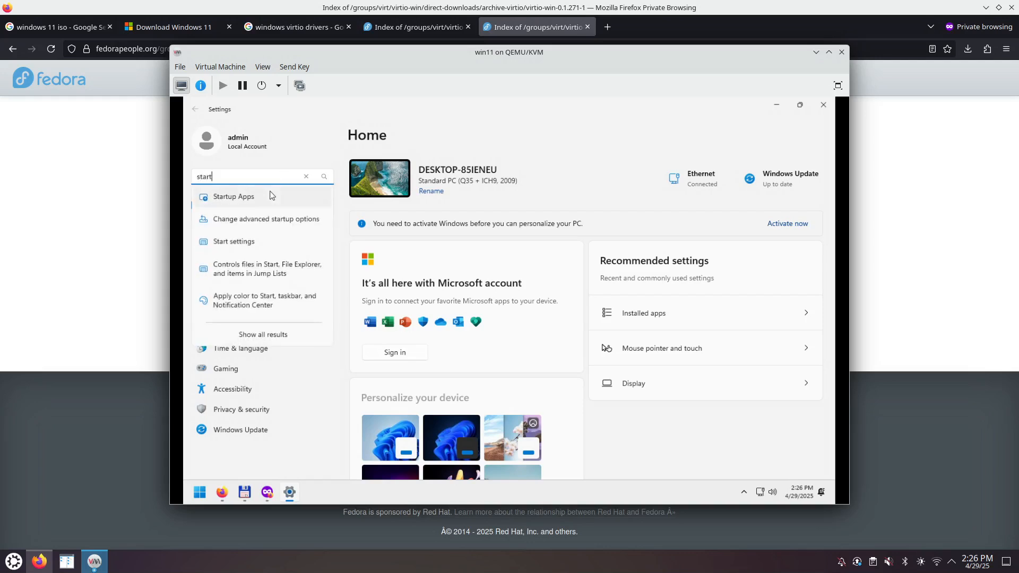
click(257, 243)
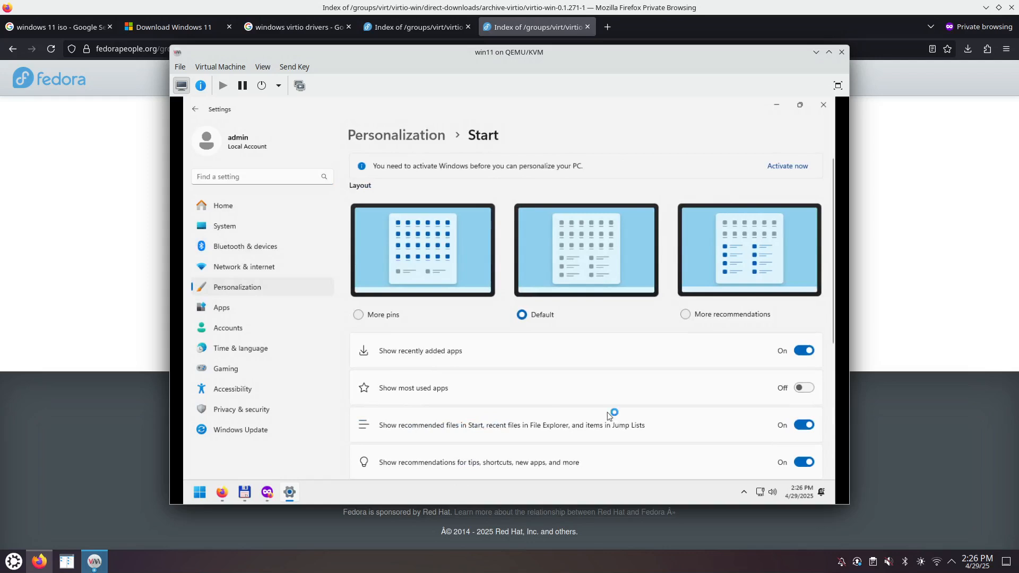
- Choose the More pins layout and turn off recently added apps, recommendations, tips and account notifications
click(358, 315)
click(805, 352)
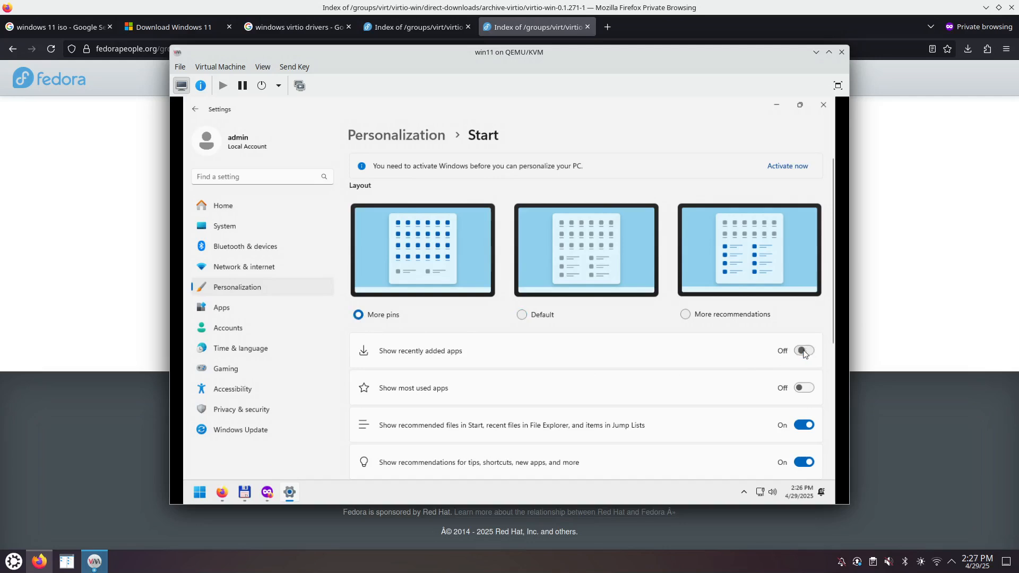
click(804, 425)
scroll(759, 425, down, 2)
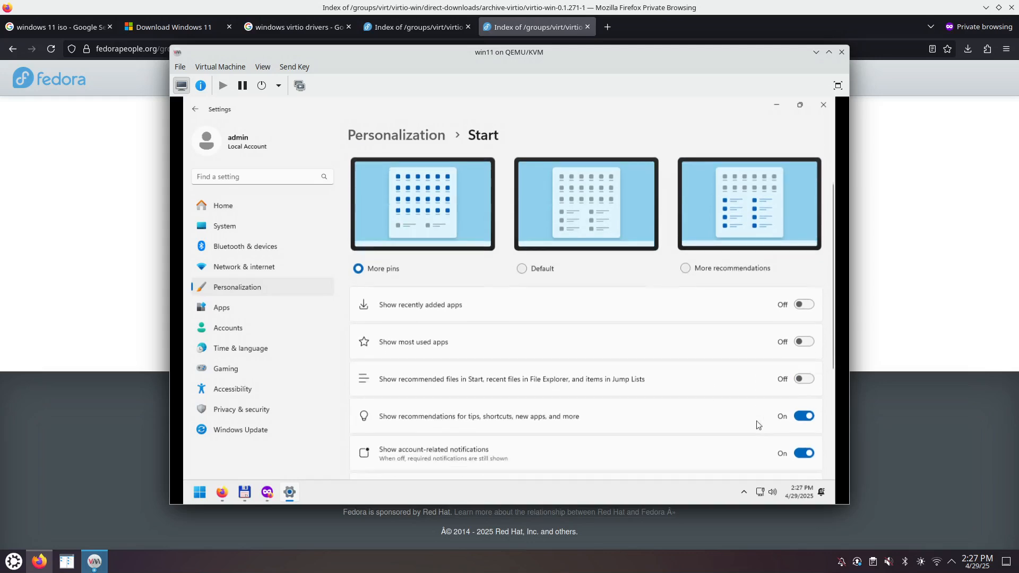
click(803, 415)
scroll(671, 428, down, 4)
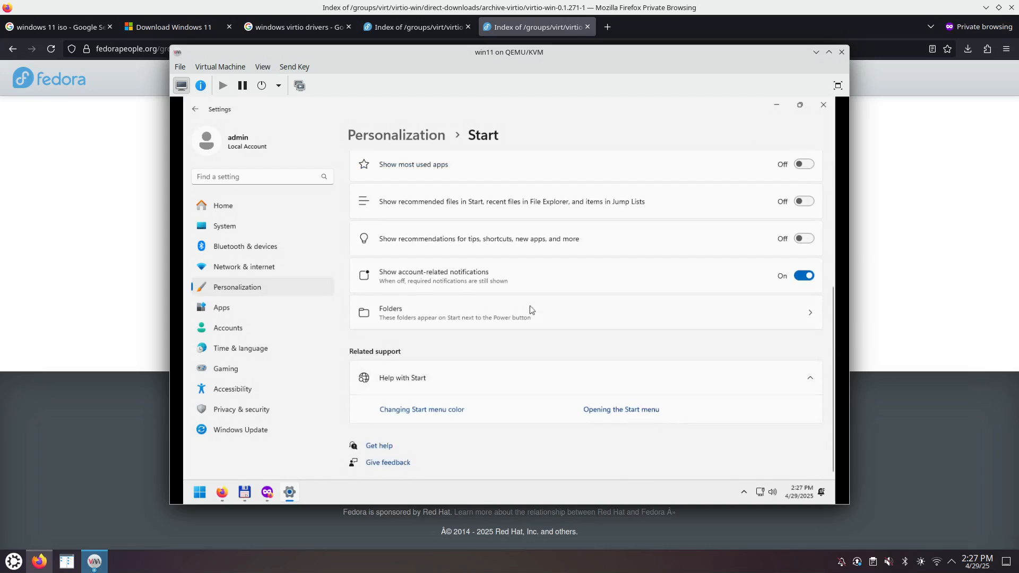
click(800, 277)
- Open the Folders settings for Start, then bring up the Start menu to view the new layout
click(814, 316)
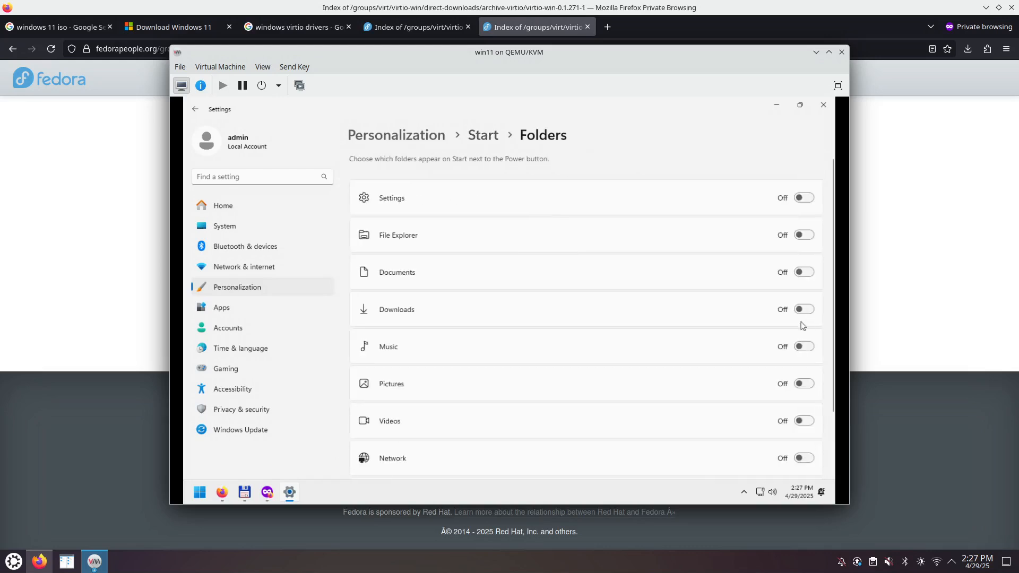
scroll(684, 375, down, 3)
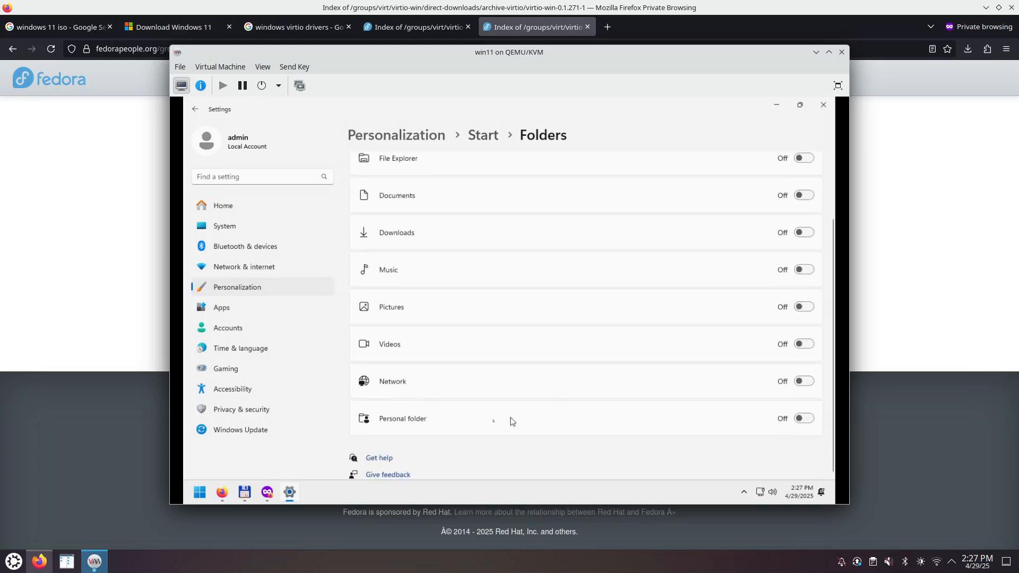
click(200, 493)
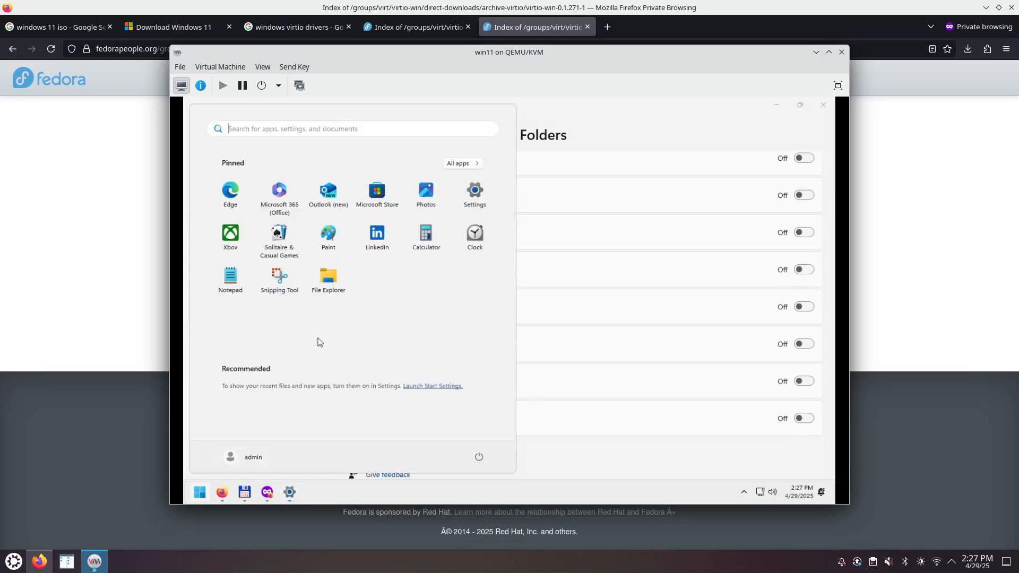
- Show All apps in the Start menu and scroll through the installed list
click(469, 166)
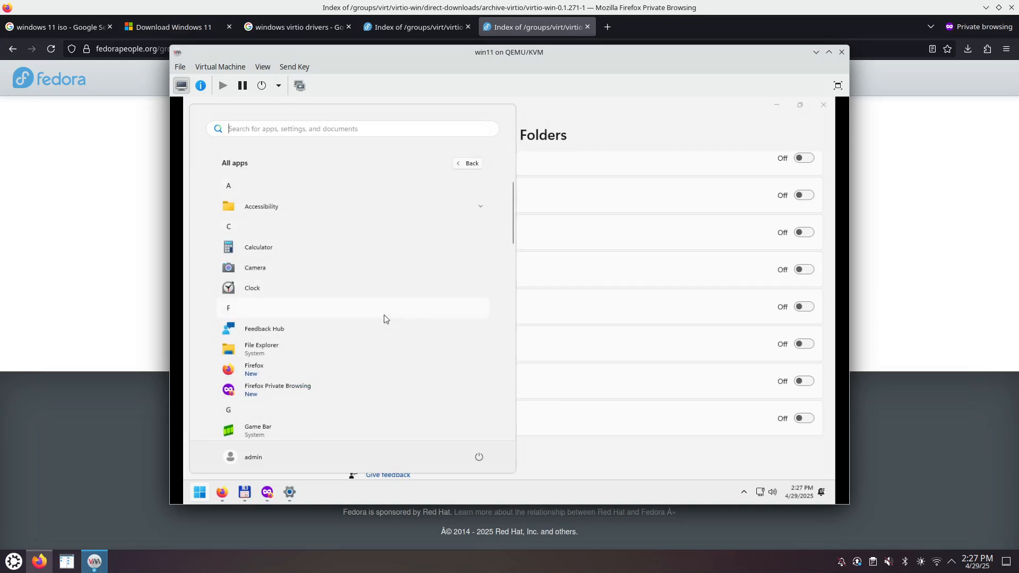
scroll(364, 386, down, 2)
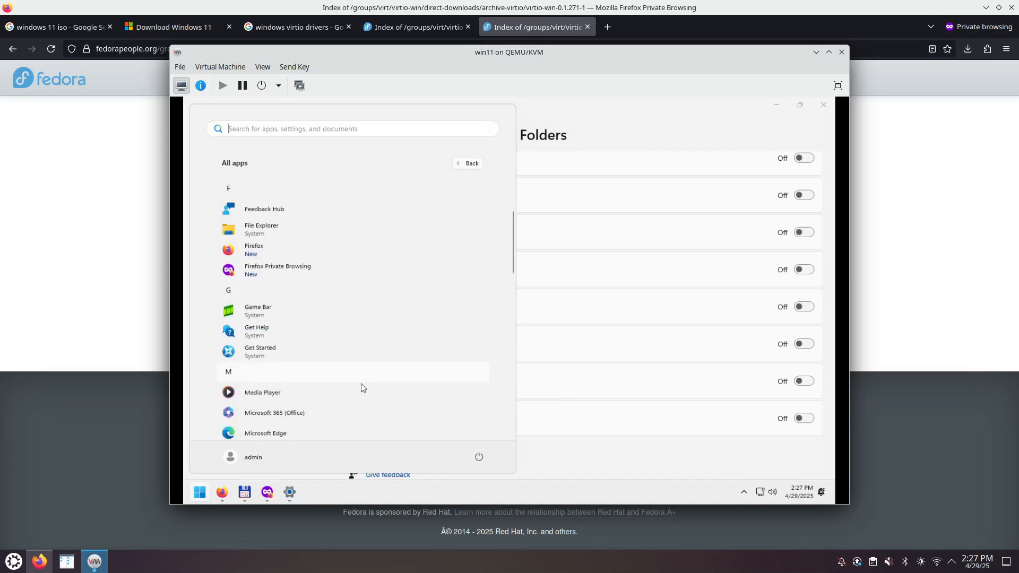
scroll(362, 388, down, 4)
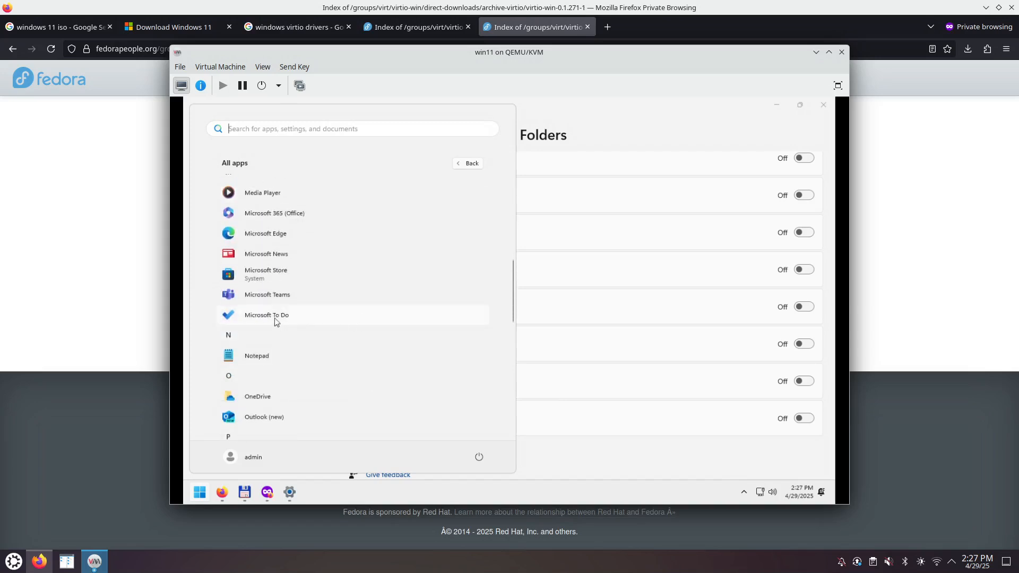
click(197, 499)
click(198, 498)
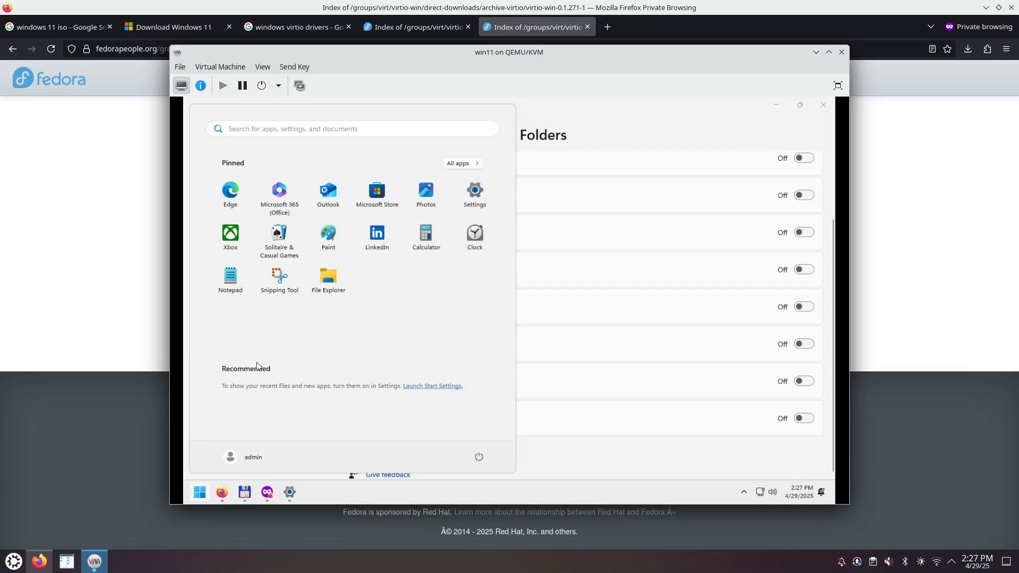
click(462, 163)
scroll(325, 393, down, 5)
scroll(321, 397, down, 1)
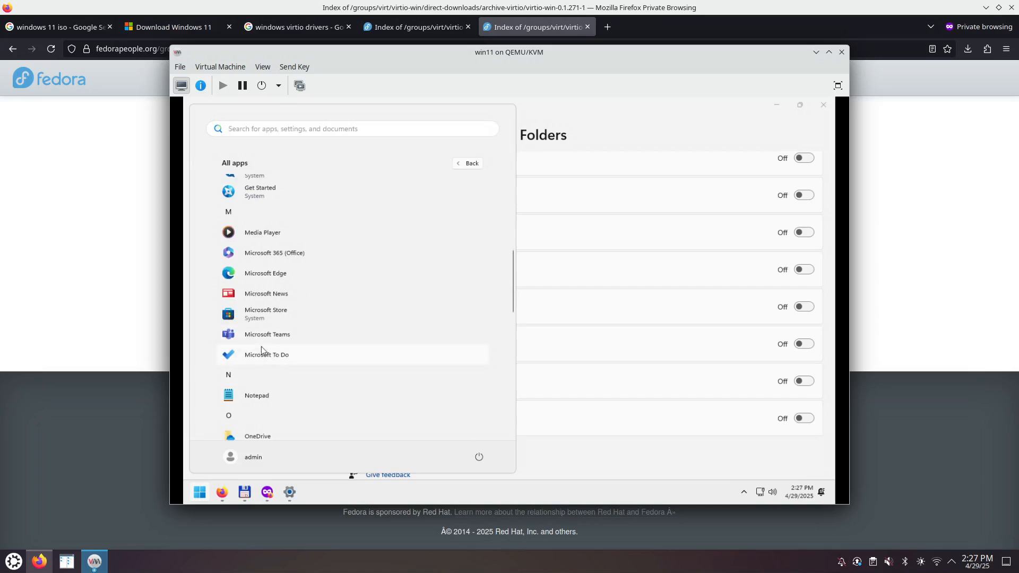
- Uninstall Microsoft News and Sticky Notes, confirming each removal
right_click(269, 299)
click(300, 337)
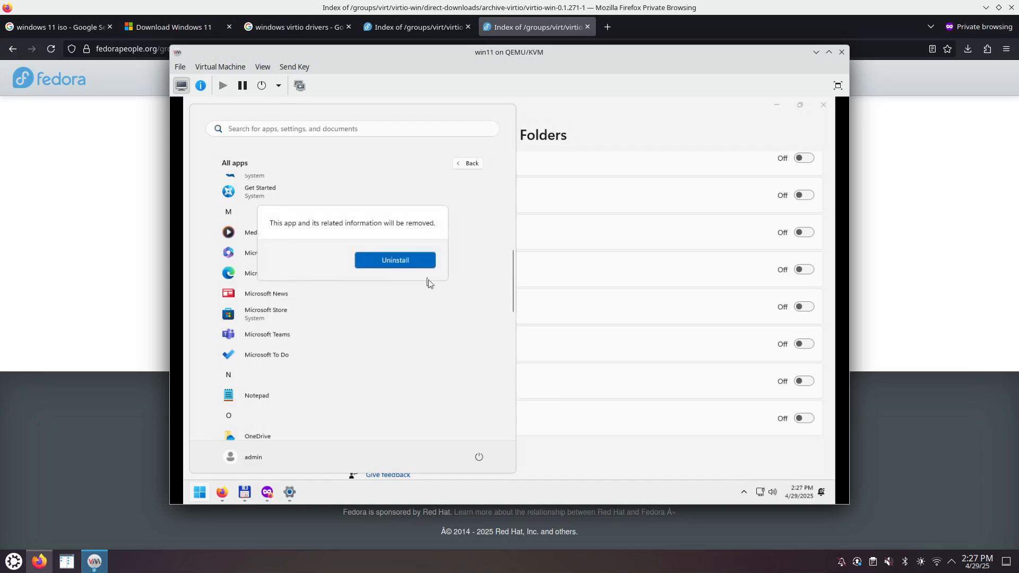
click(408, 261)
scroll(351, 384, down, 5)
scroll(352, 383, down, 3)
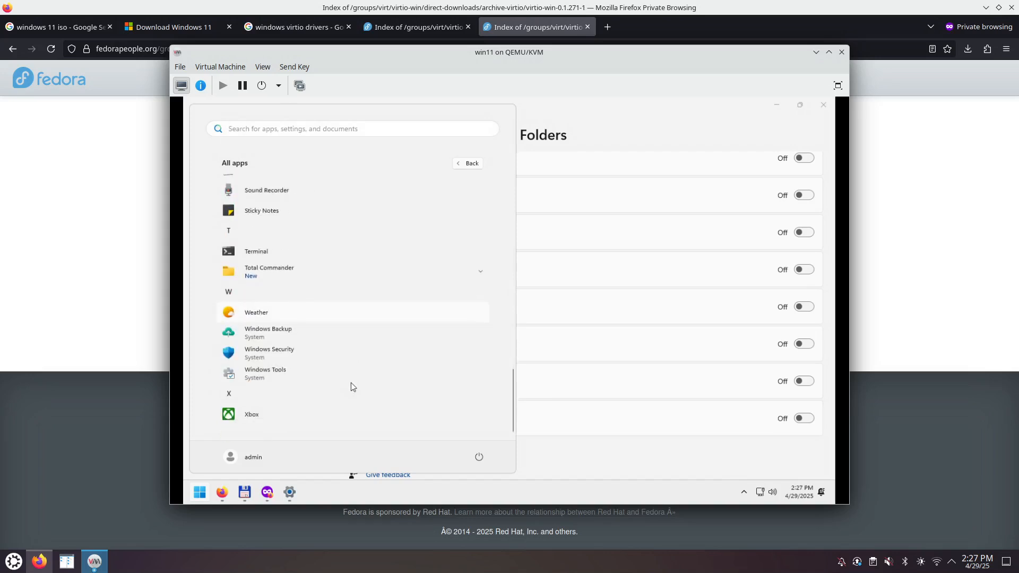
right_click(273, 209)
click(305, 254)
click(394, 177)
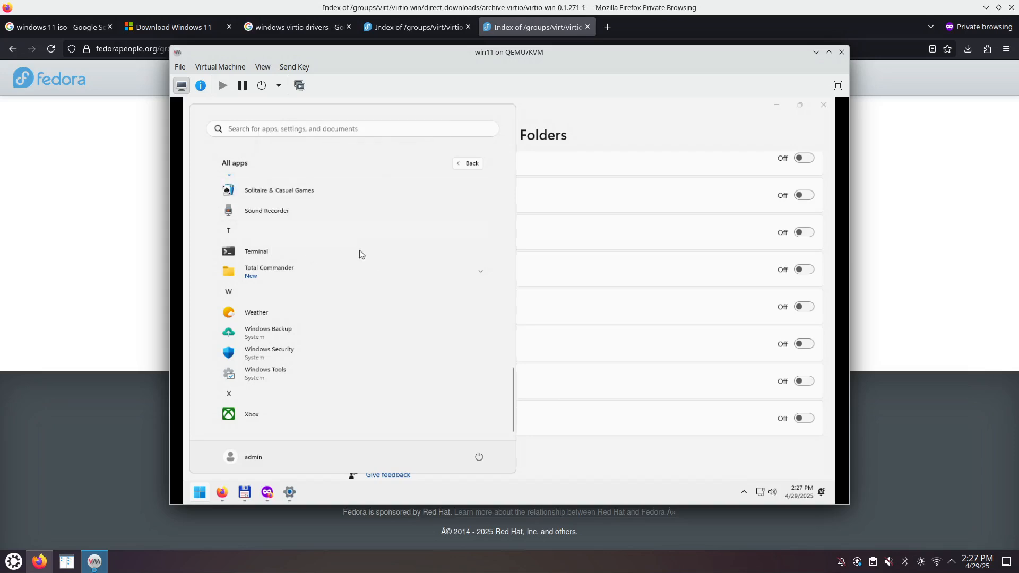
- Uninstall Weather and Xbox, then close the app list to return to Settings
right_click(296, 319)
click(328, 359)
click(391, 279)
right_click(260, 419)
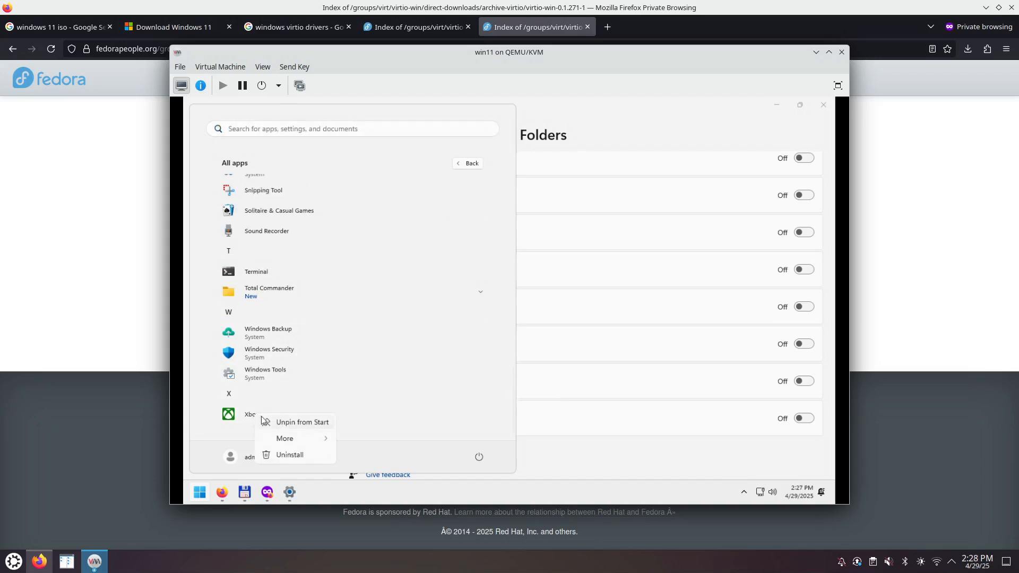
click(289, 455)
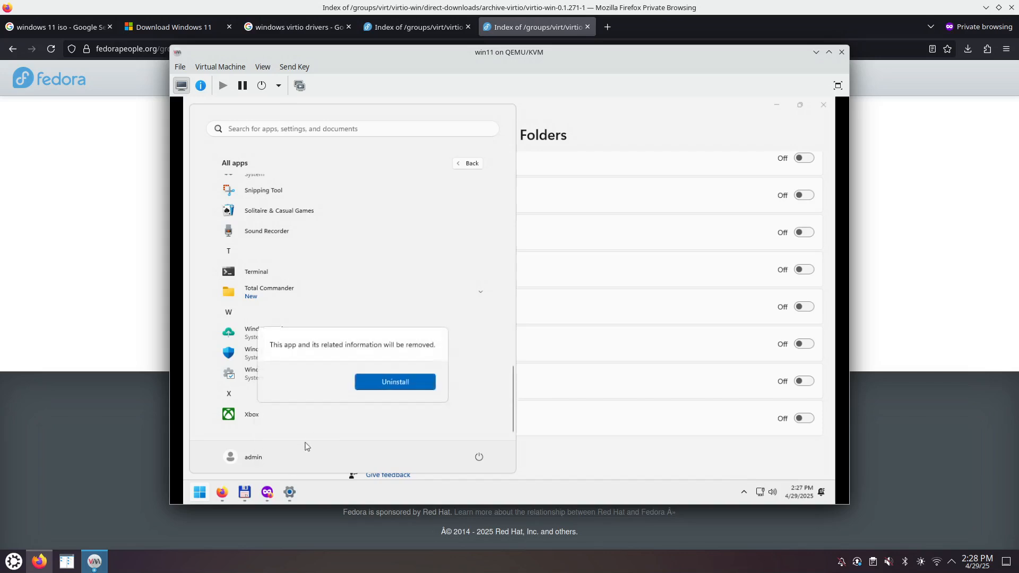
click(391, 378)
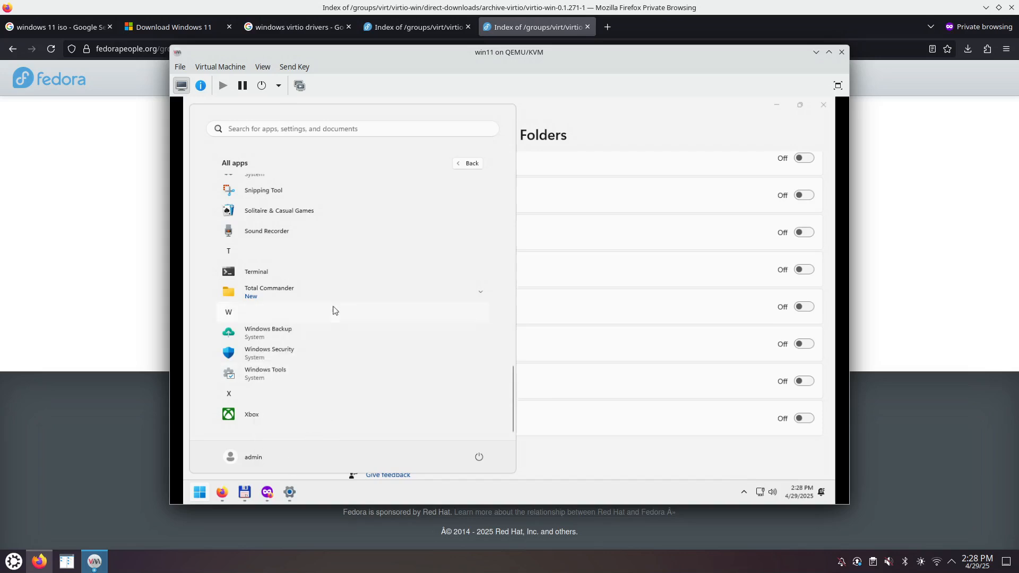
scroll(333, 308, up, 15)
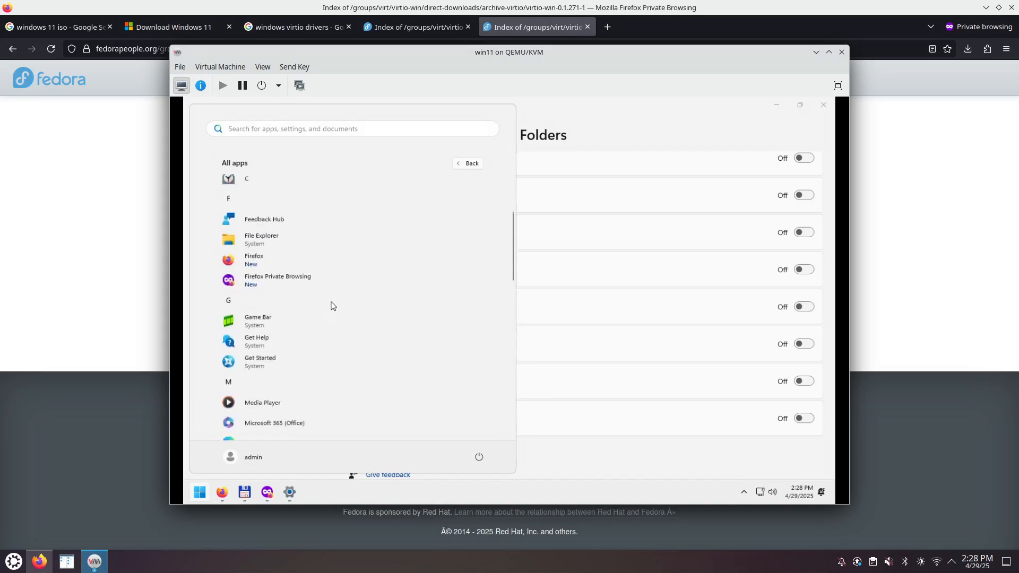
click(603, 134)
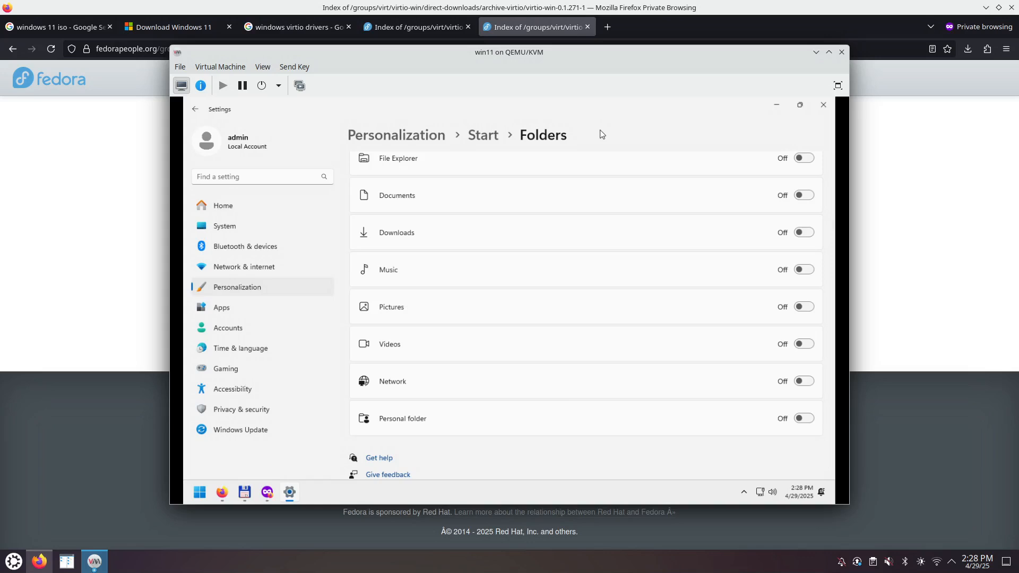
- Via Mouse > Additional mouse settings, apply the Windows Default (extra large) pointer scheme
click(238, 178)
text(mouse)
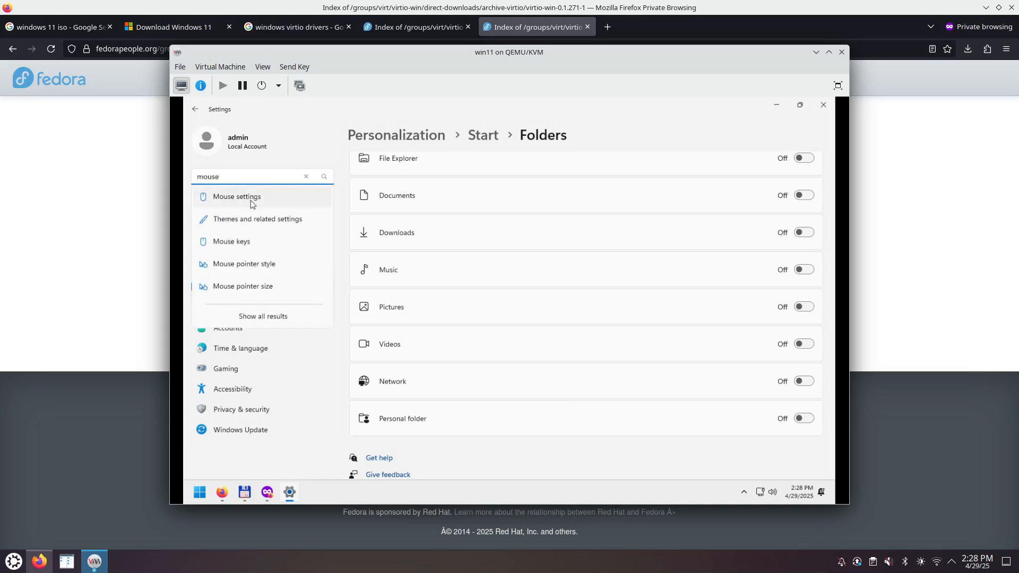
click(237, 197)
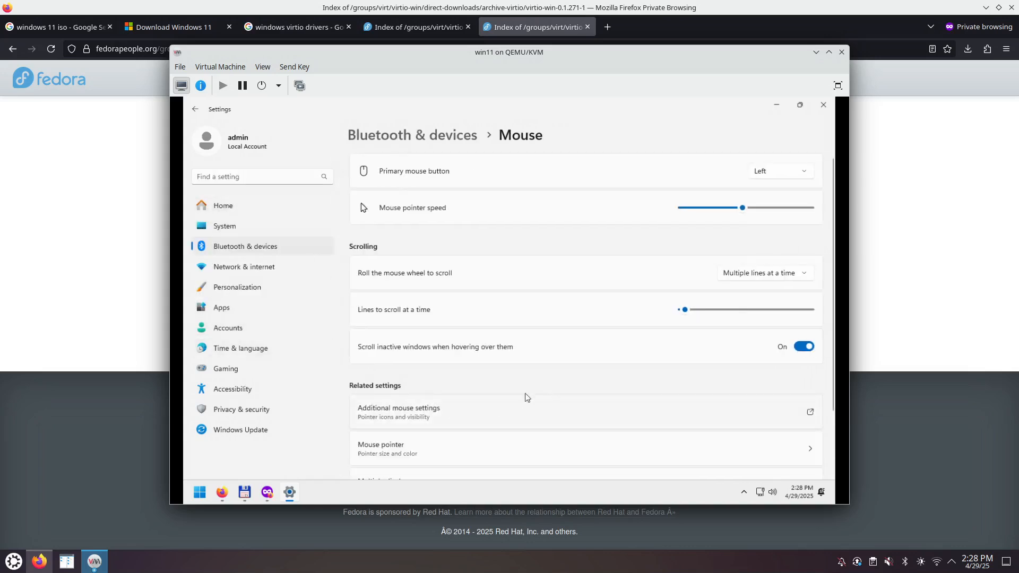
click(416, 415)
click(260, 151)
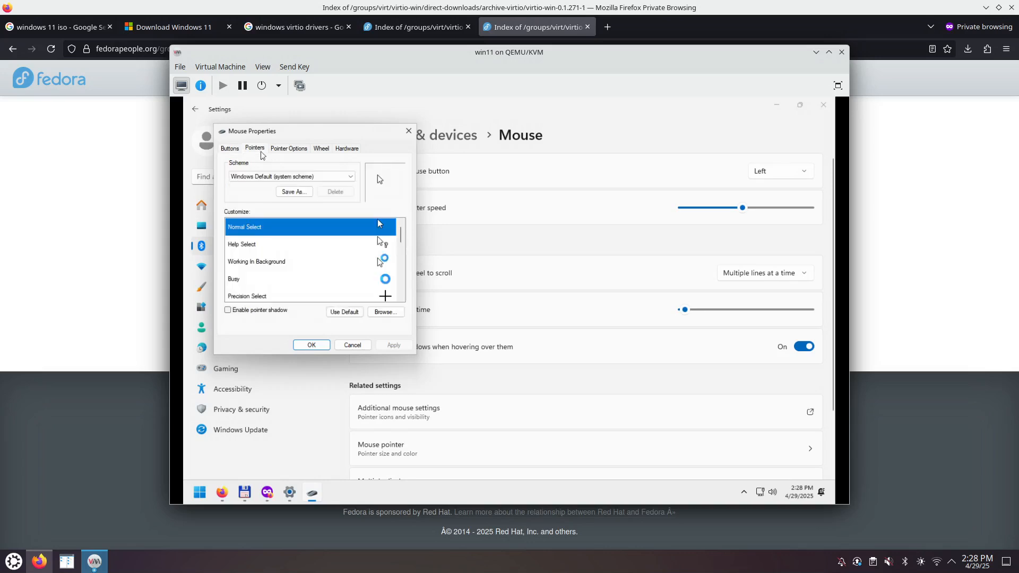
click(351, 177)
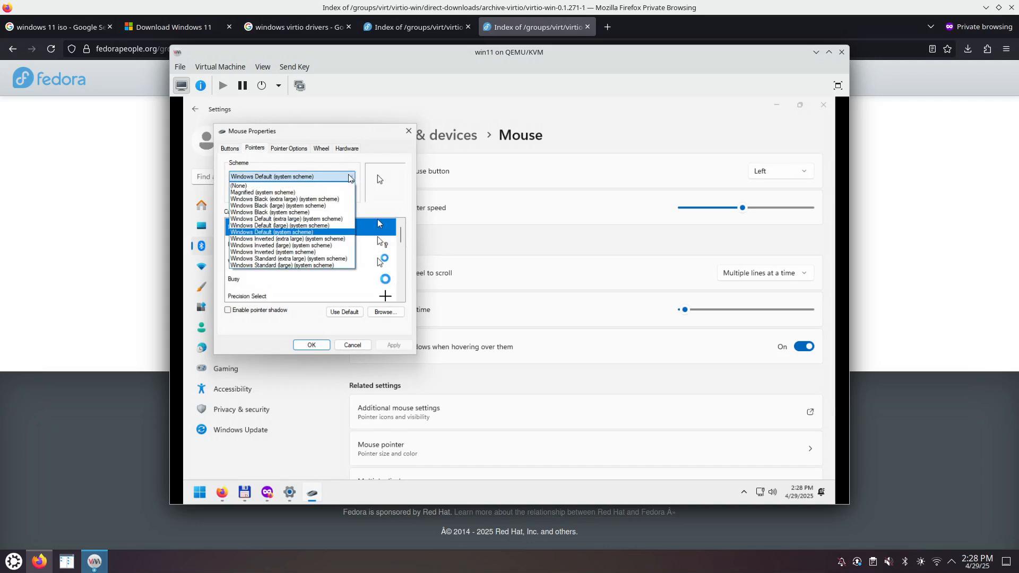
click(317, 218)
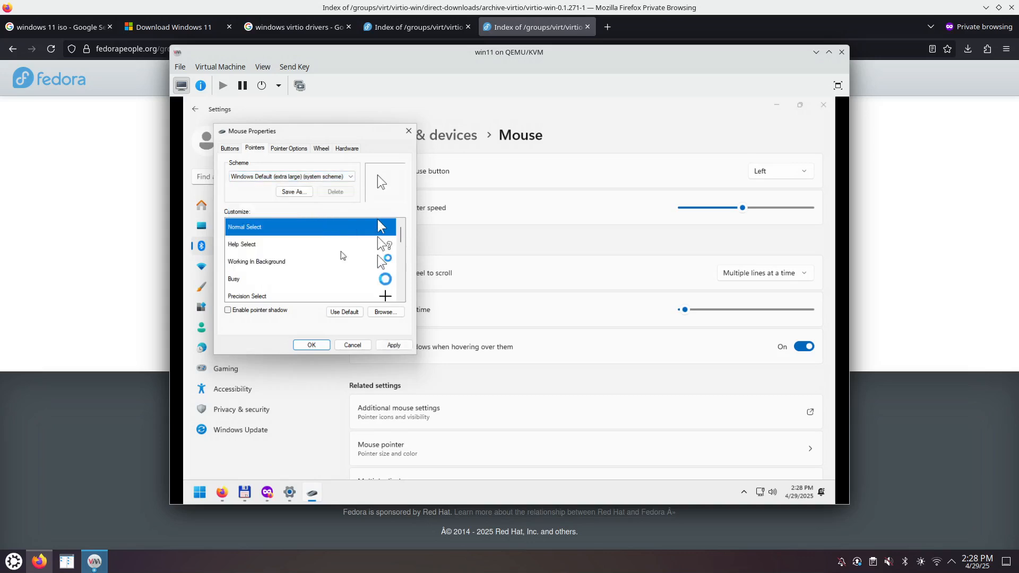
click(393, 344)
click(312, 345)
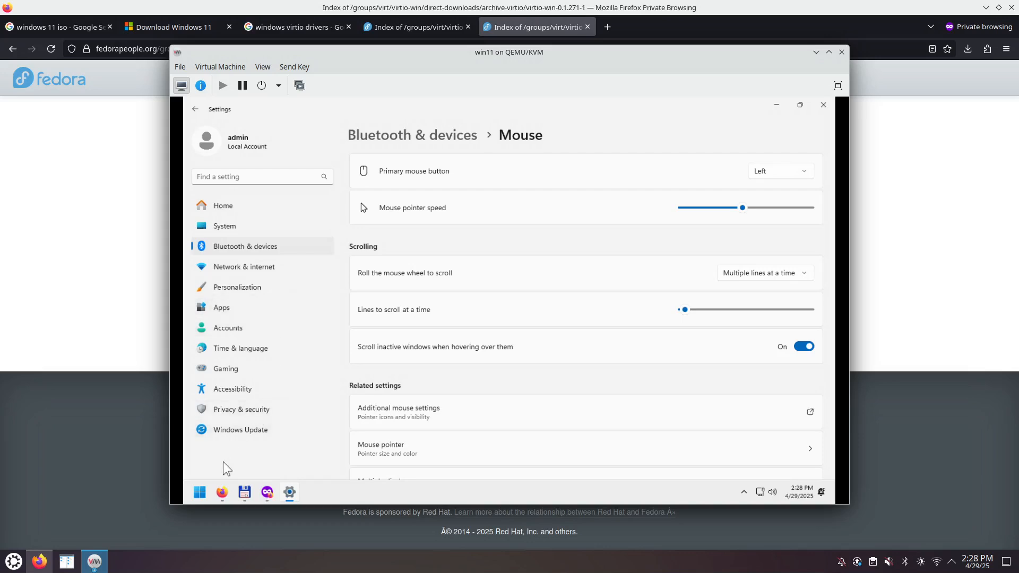
- From System, rename the PC to win11 and choose Restart later
right_click(199, 494)
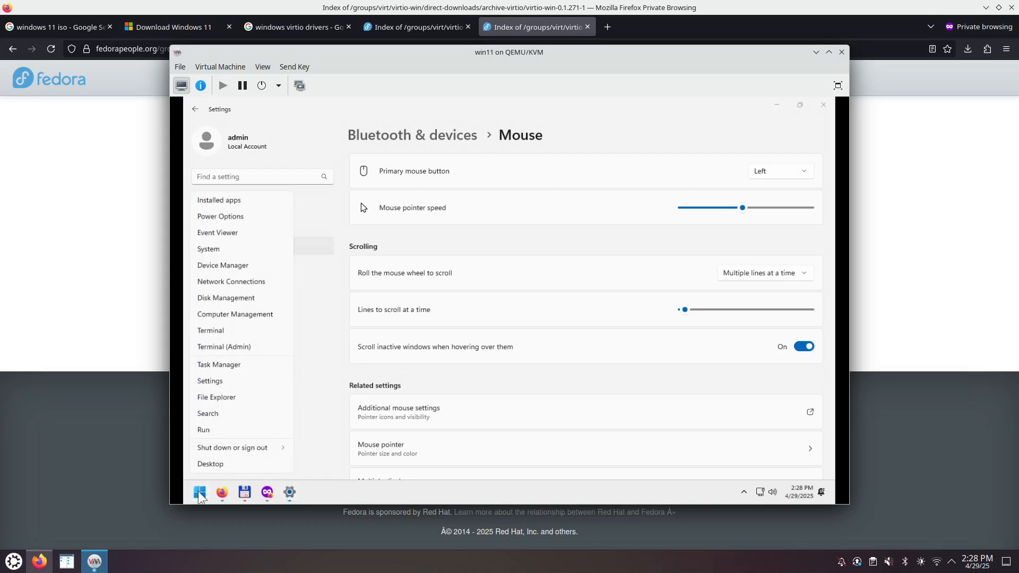
click(234, 251)
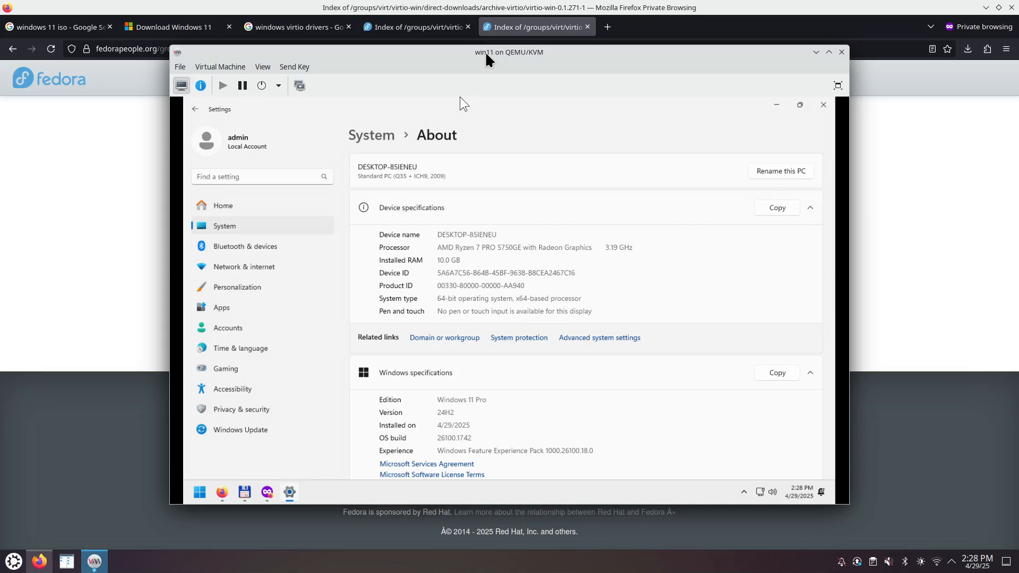
click(777, 173)
text(win11)
click(572, 335)
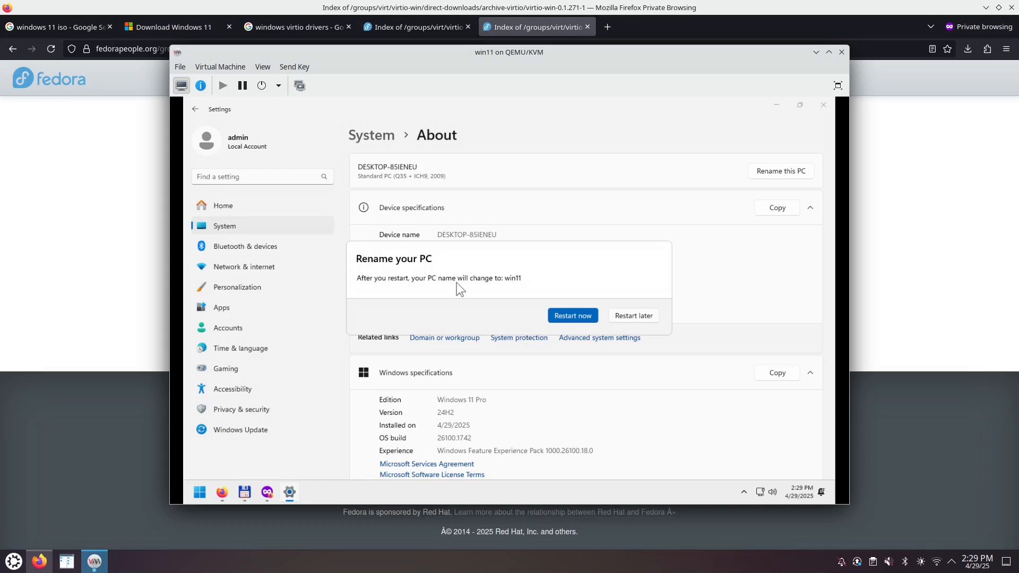
click(635, 318)
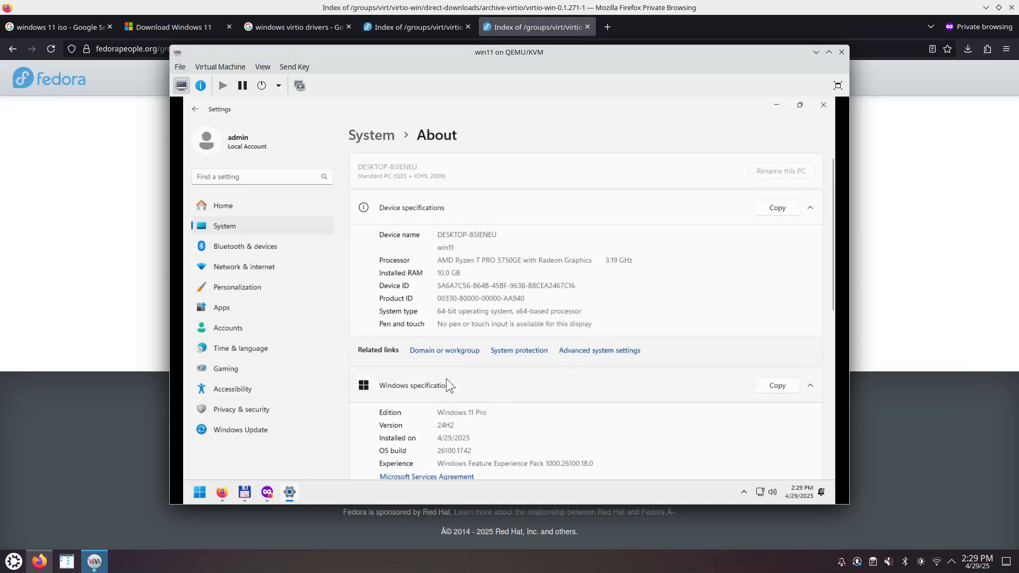
scroll(492, 377, down, 1)
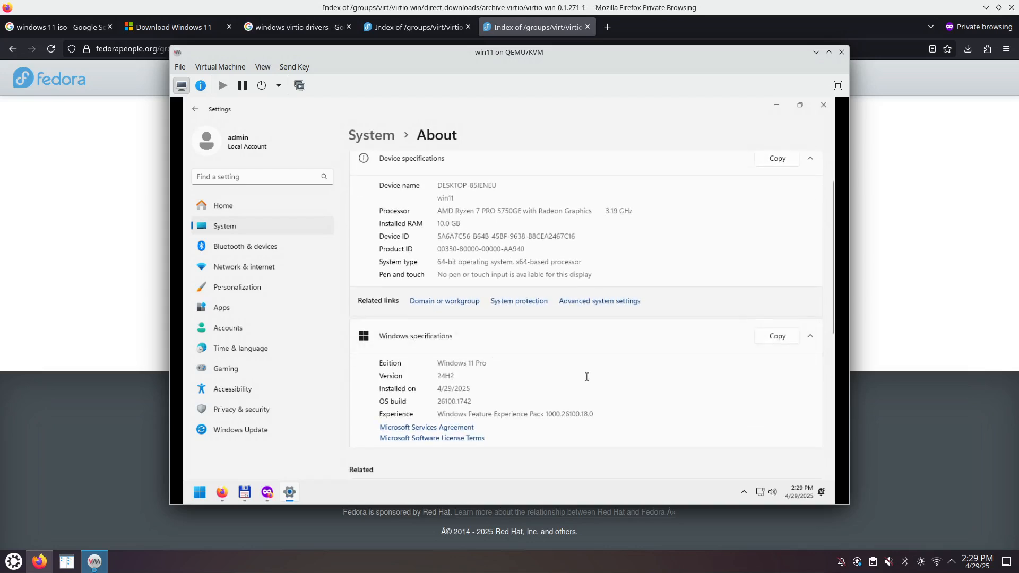
scroll(586, 379, down, 5)
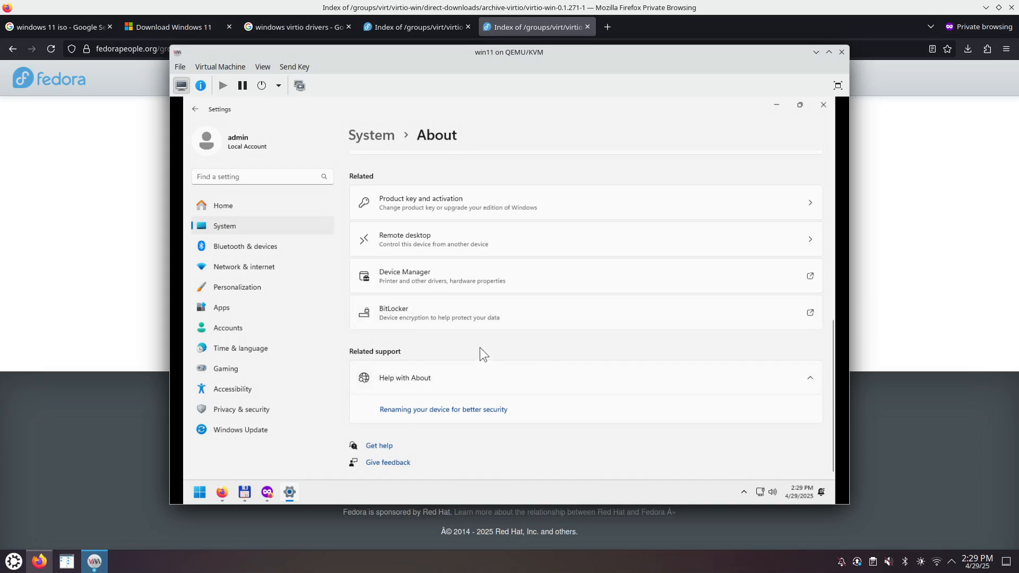
- From the About page, open Advanced system settings on the Remote tab
click(455, 240)
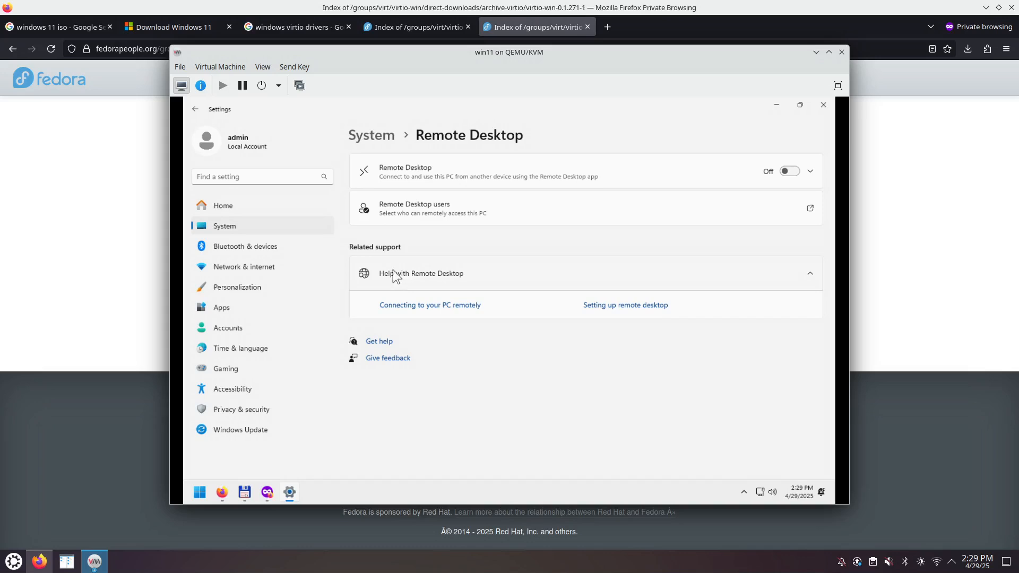
click(195, 109)
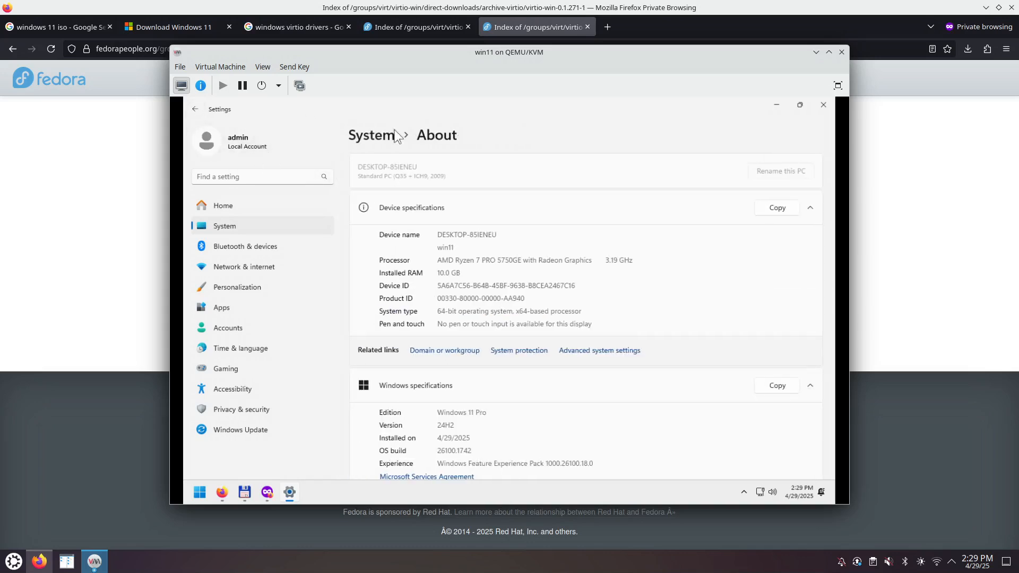
click(585, 353)
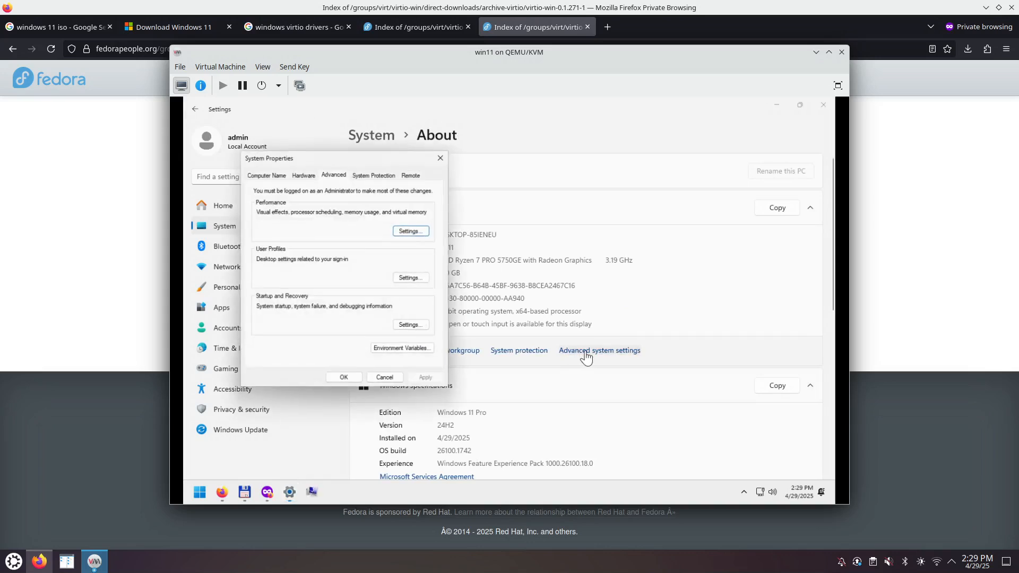
click(412, 174)
- Allow remote connections, review the remote users list, then apply and save
drag(313, 161, 441, 165)
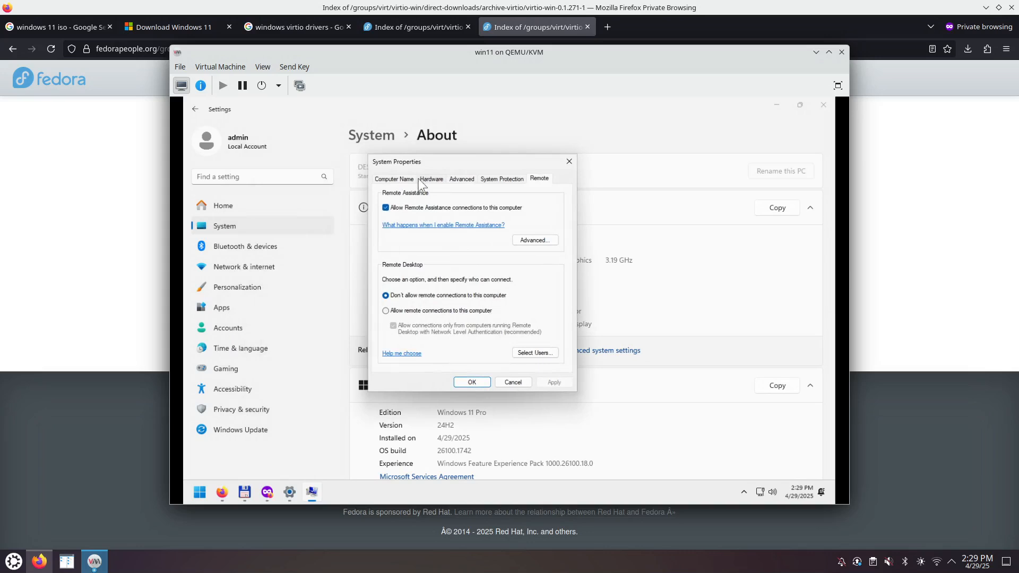
click(418, 310)
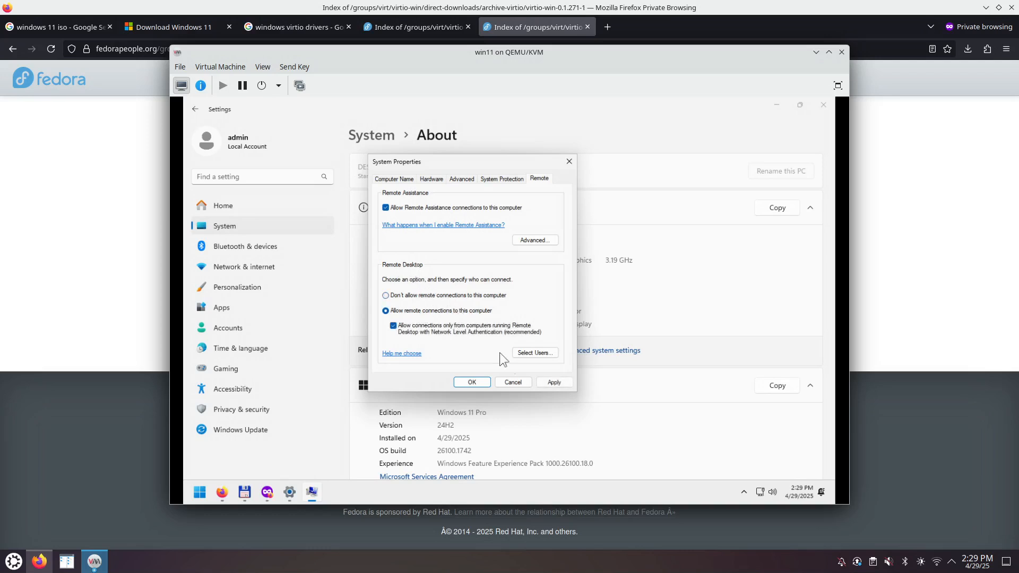
click(533, 352)
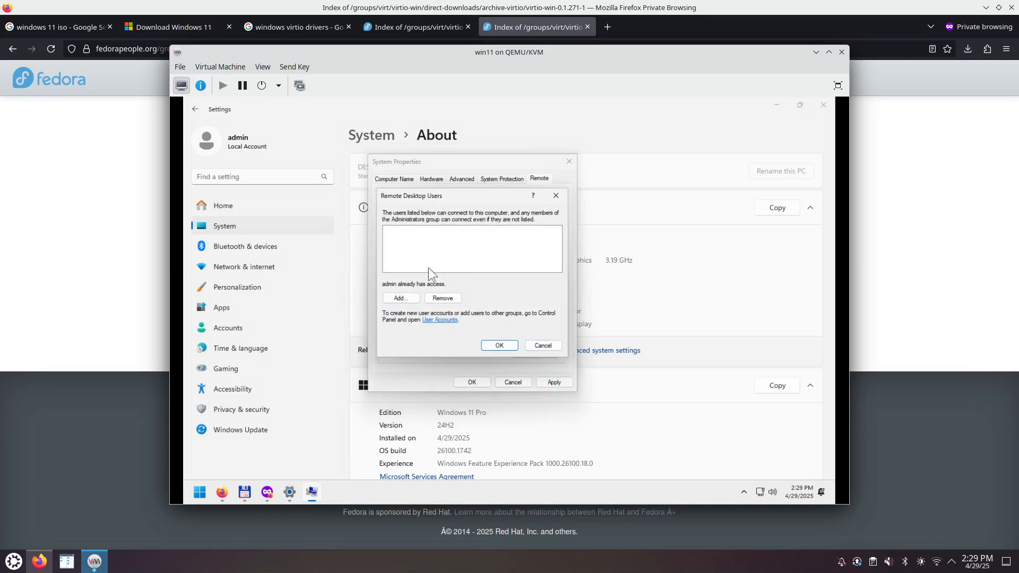
click(498, 346)
click(561, 384)
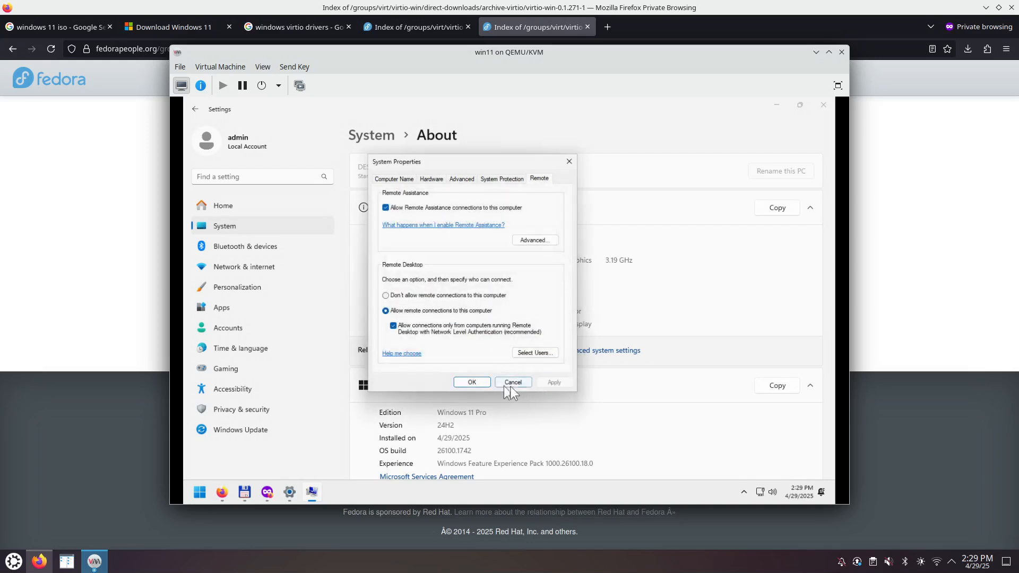
click(478, 385)
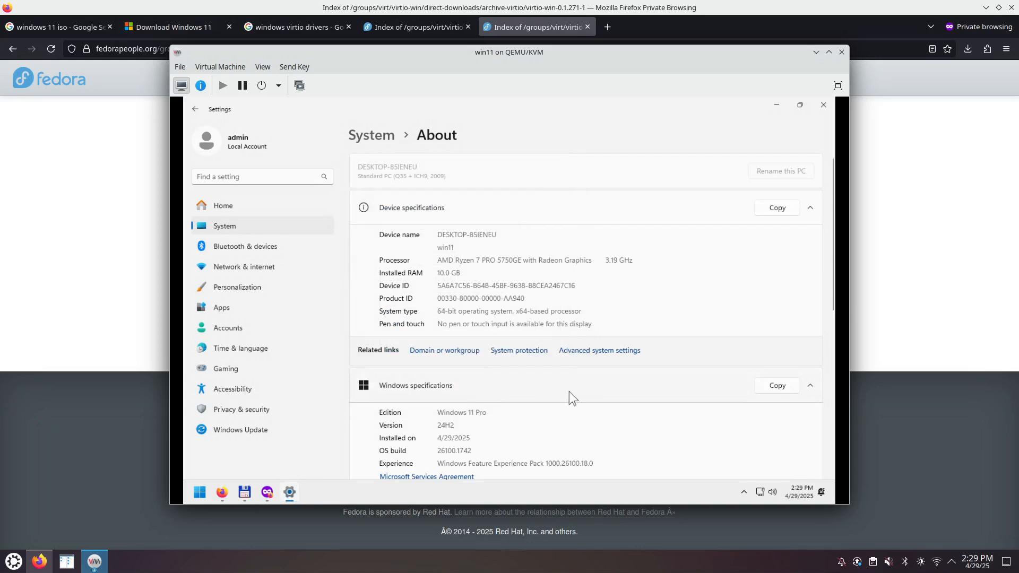
- Shut down the Windows guest using the Start menu's power button
click(200, 493)
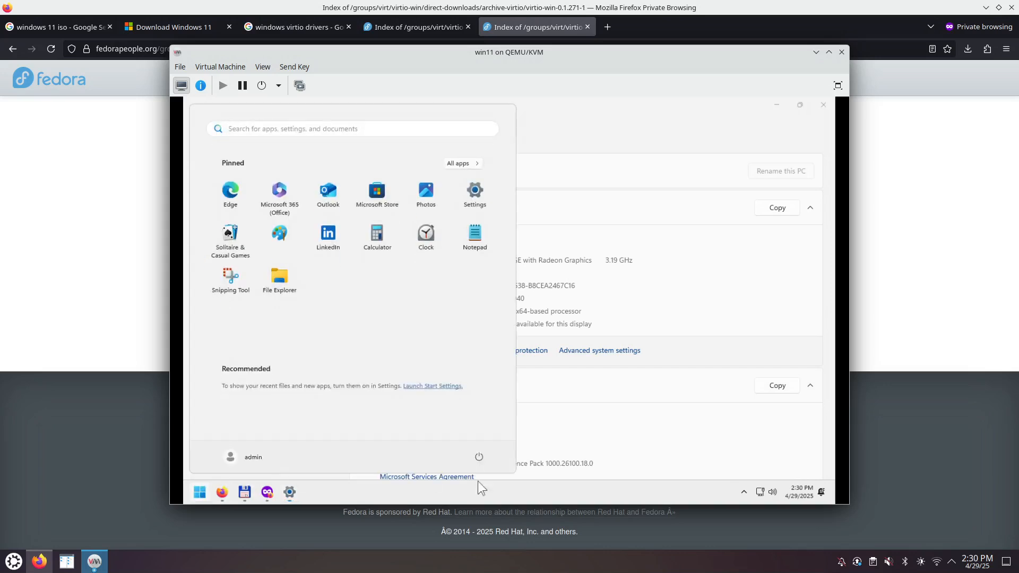
click(479, 457)
click(485, 420)
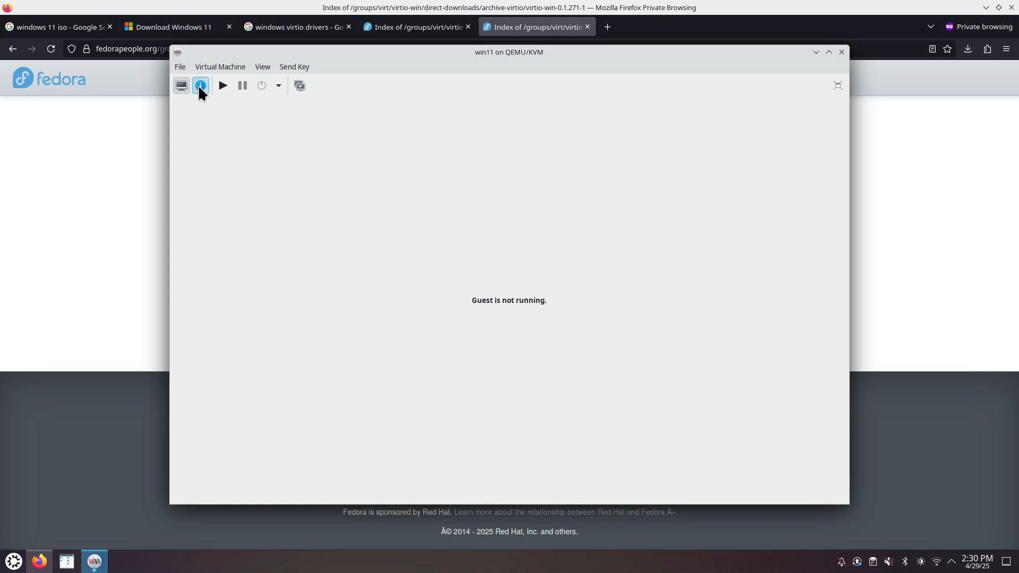
- Delete the SATA CDROM 2 drive from the VM's hardware details
click(200, 86)
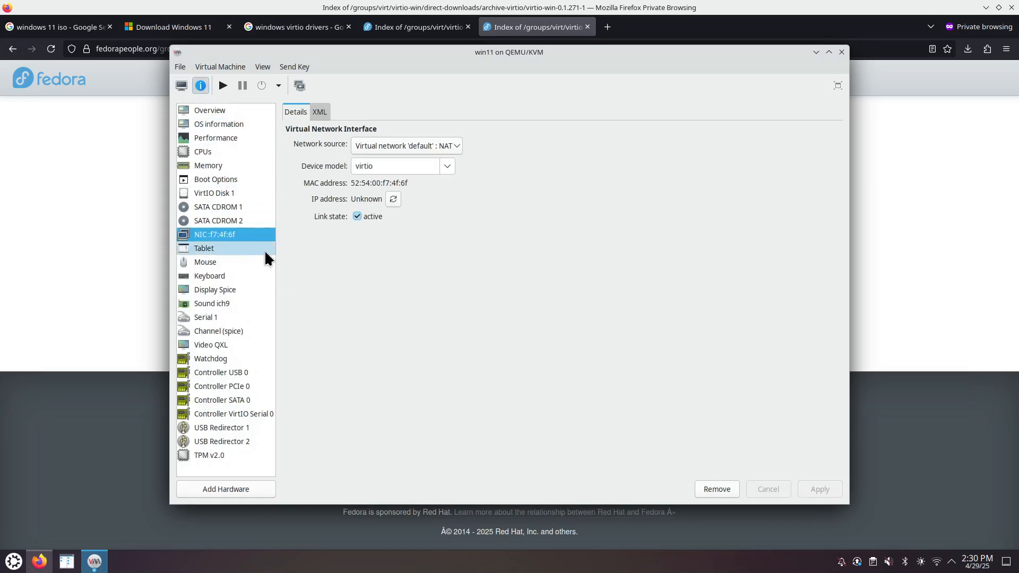
click(237, 221)
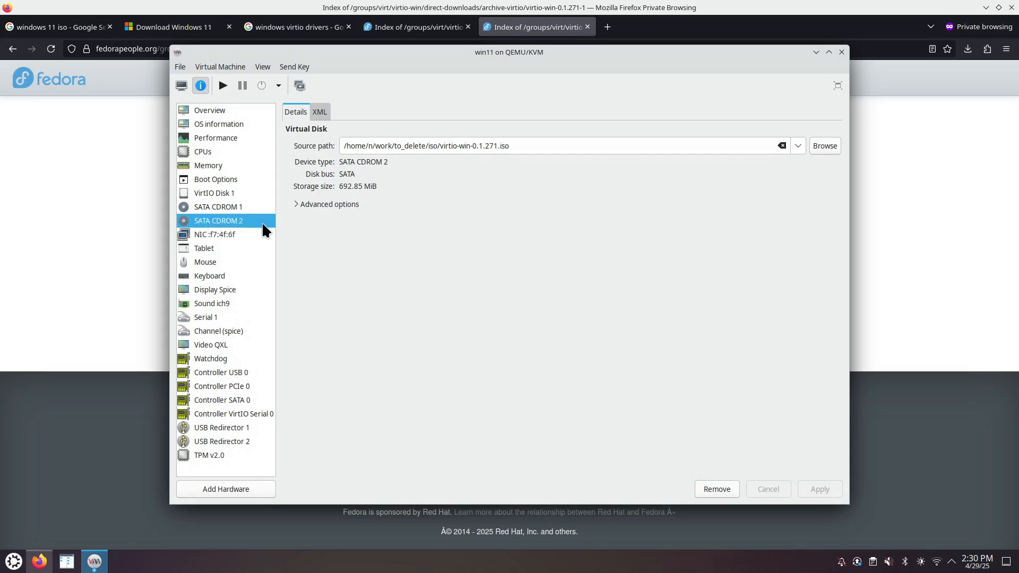
click(717, 489)
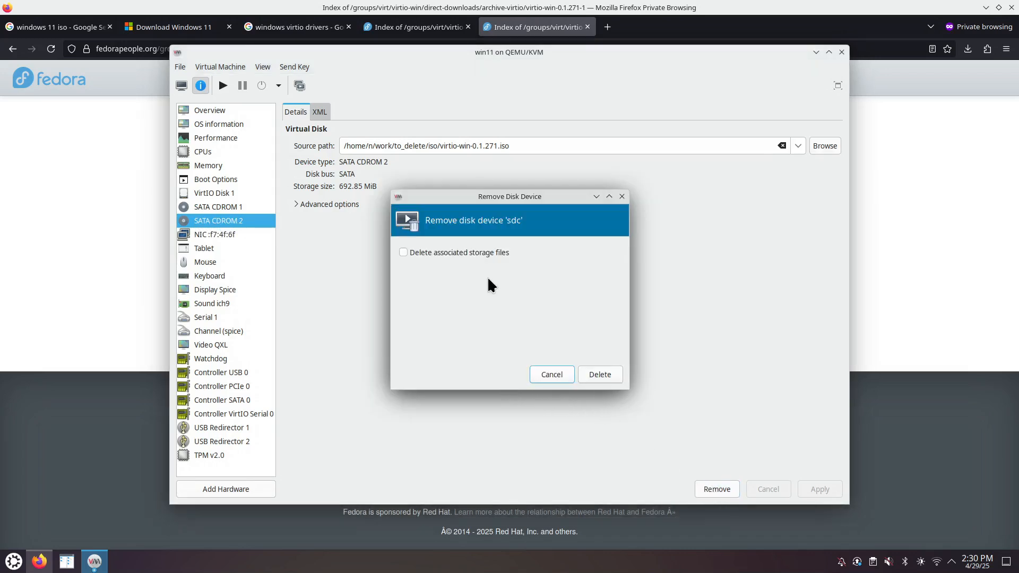
click(598, 379)
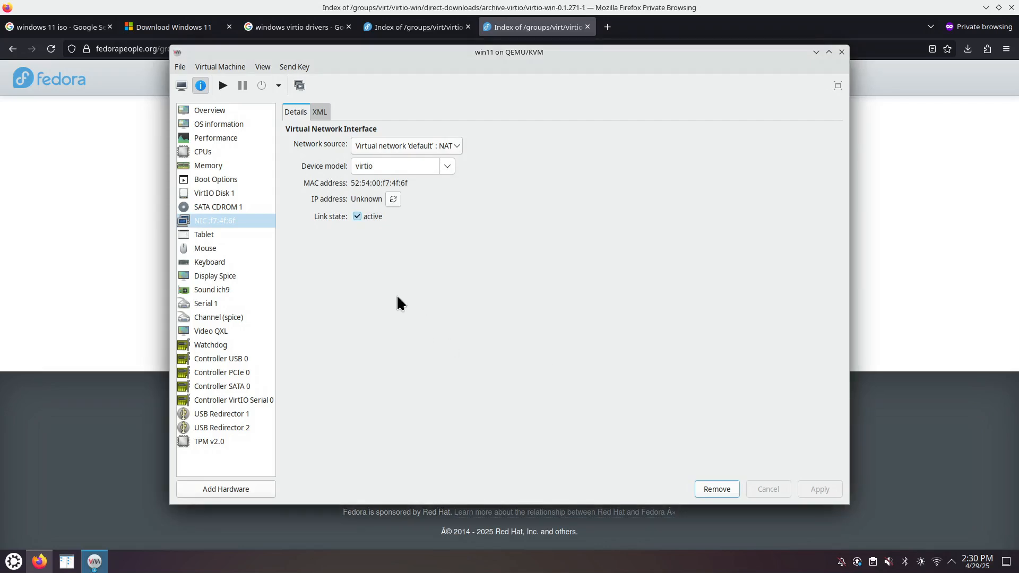
- Eject the Windows ISO from SATA CDROM 1 and apply the change
click(245, 209)
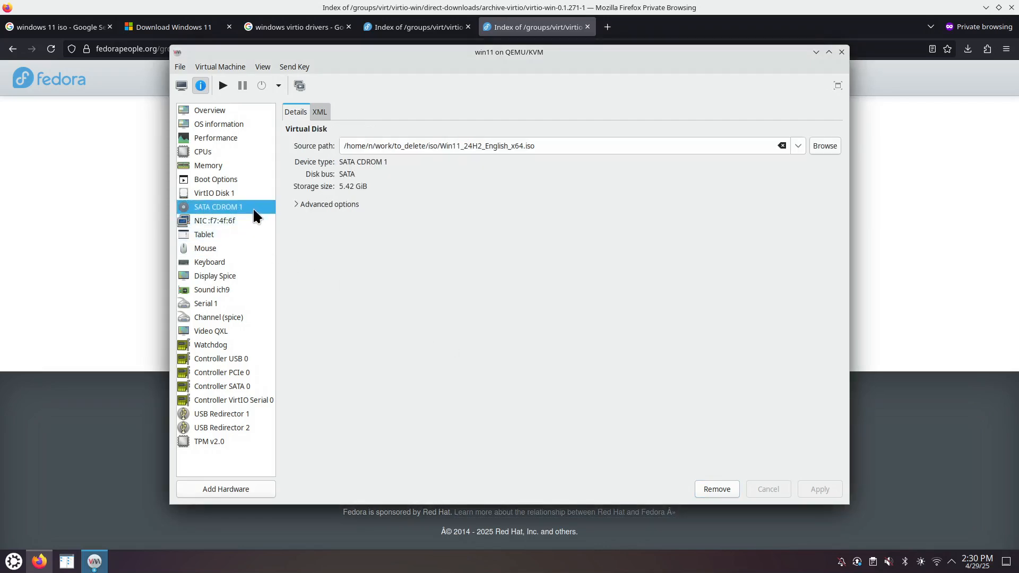
click(782, 146)
click(819, 487)
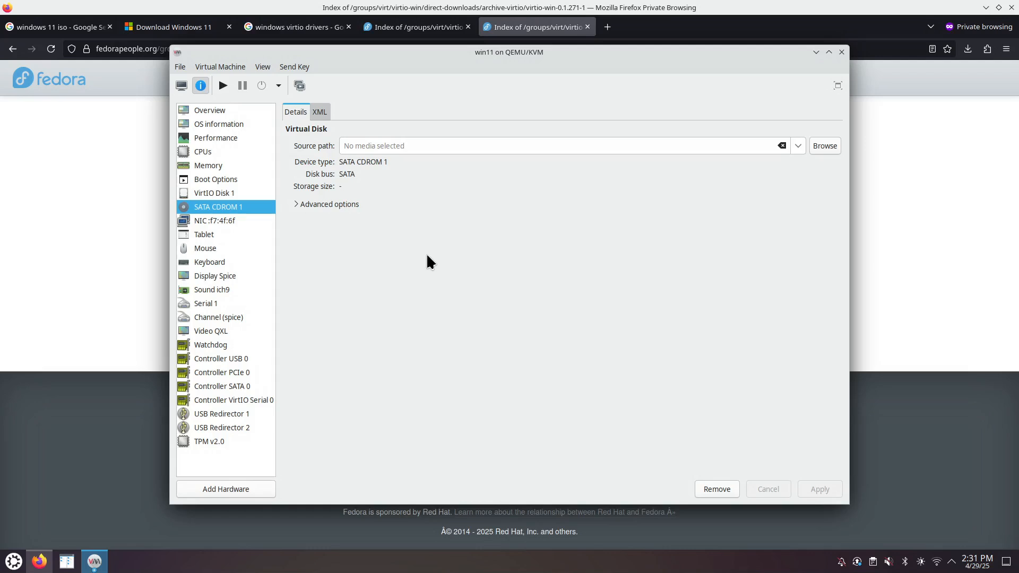
- Review VirtIO Disk 1 and the boot order, then open the Snapshots view
click(247, 191)
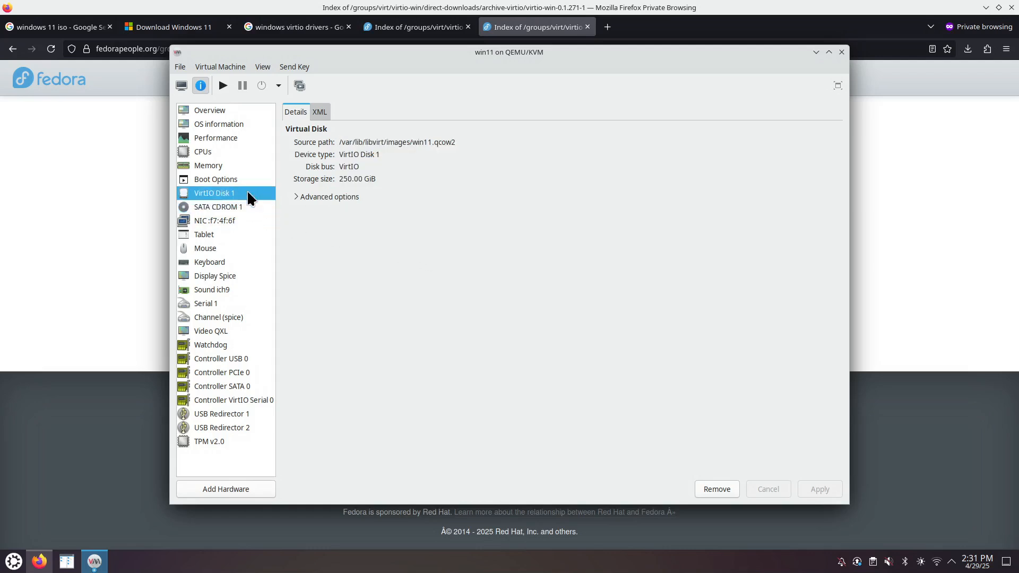
click(244, 179)
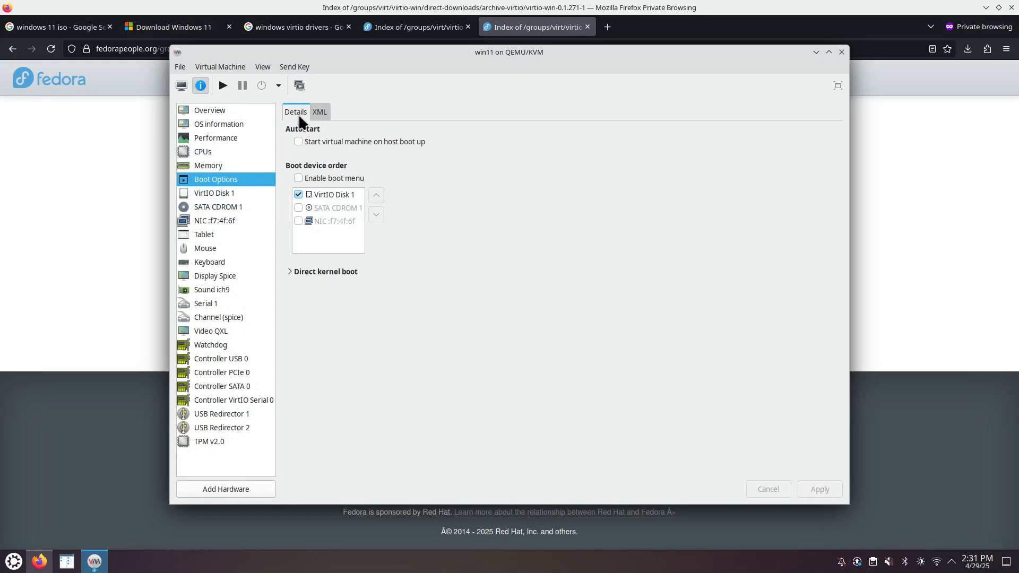
click(300, 86)
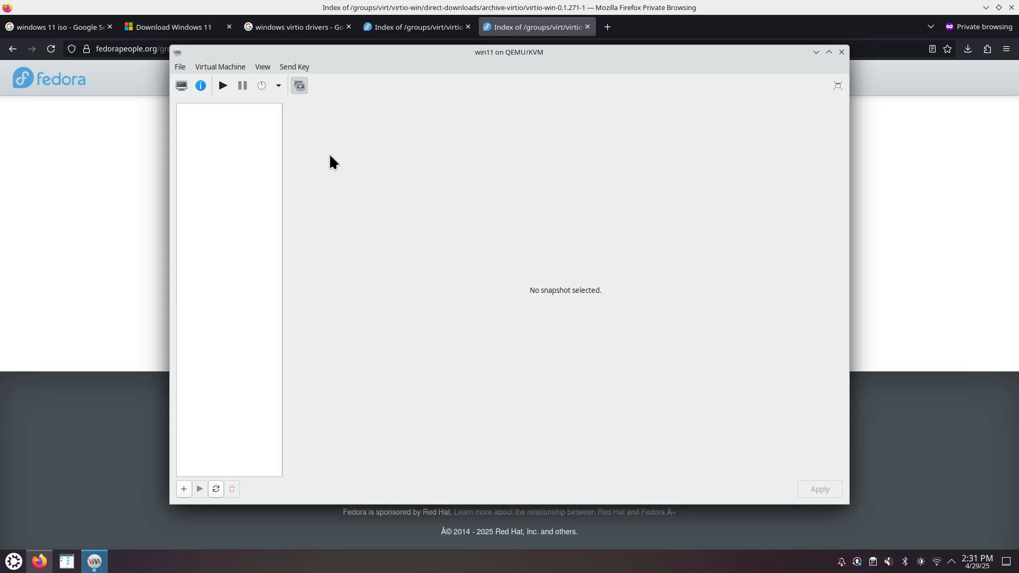
- Create an internal snapshot named after_install and select it in the list
click(184, 488)
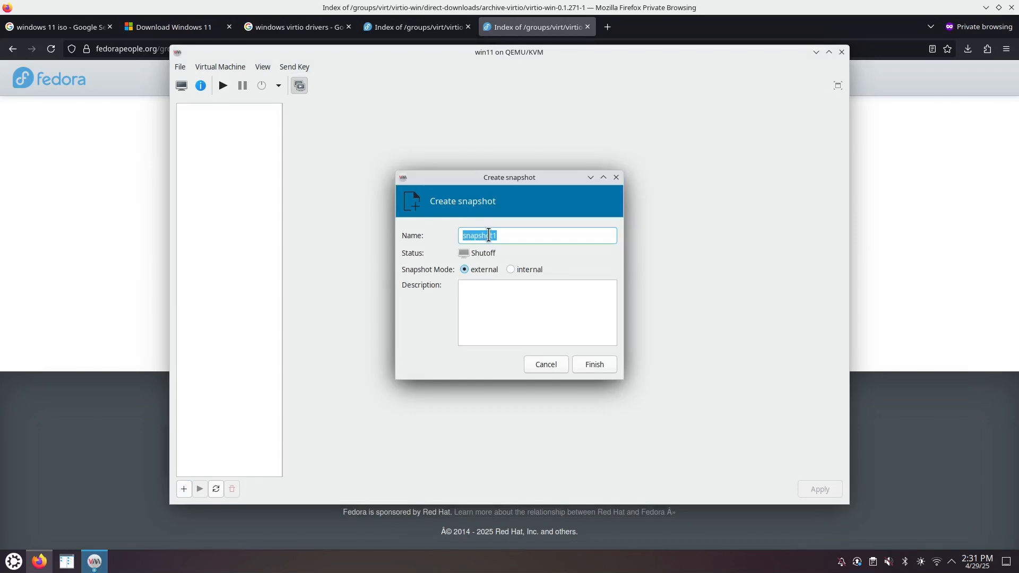
click(511, 269)
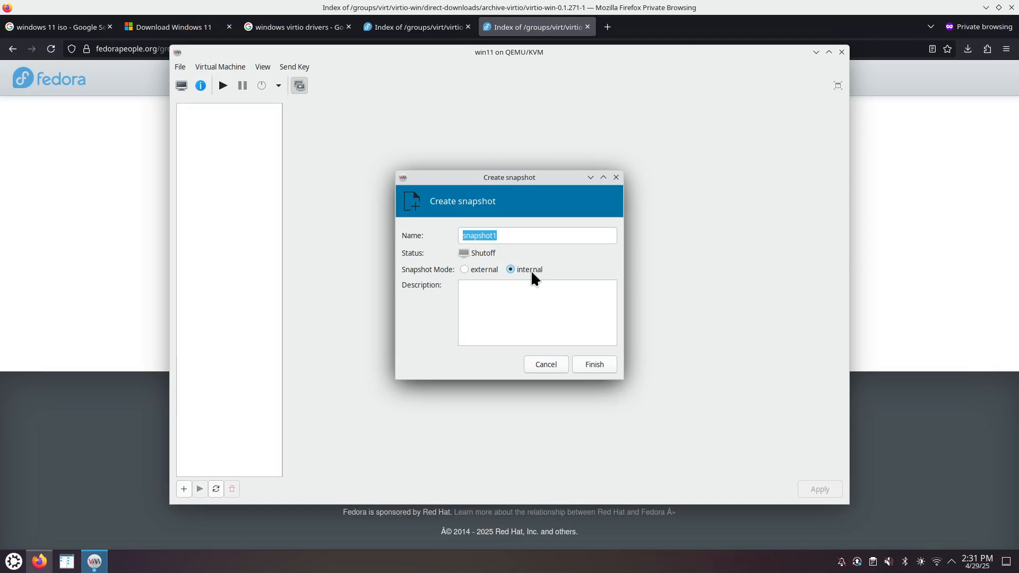
click(516, 235)
drag(515, 235, 449, 235)
text(a)
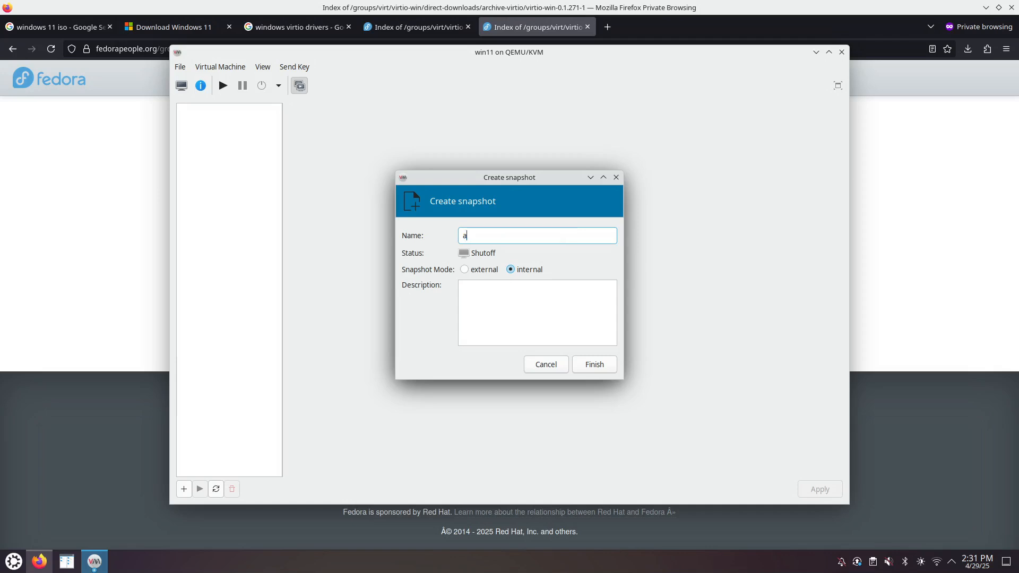
text(fter_install)
click(612, 363)
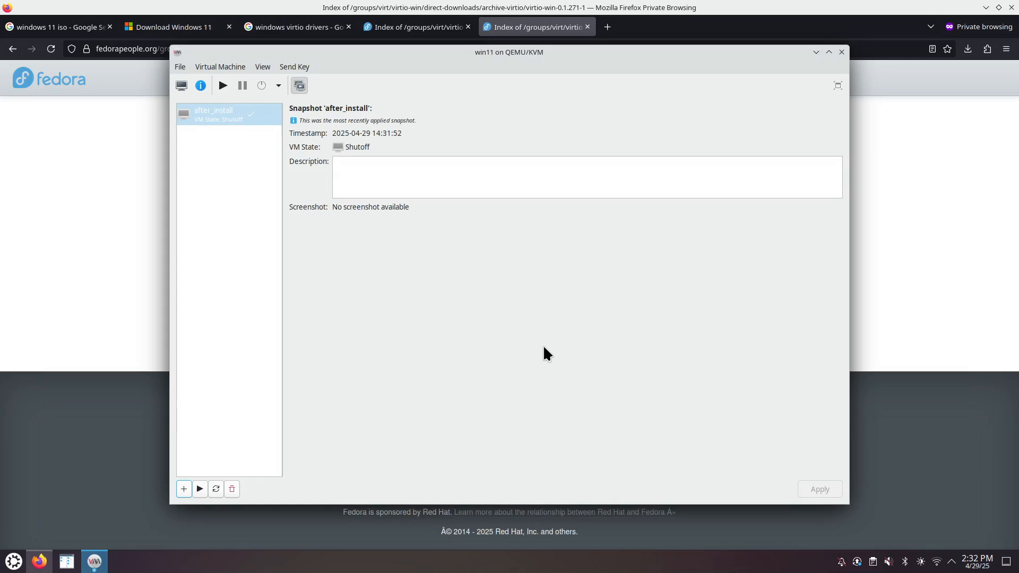
click(214, 129)
- Switch to the console, reposition the VM window, check Details, and return to the console
click(181, 87)
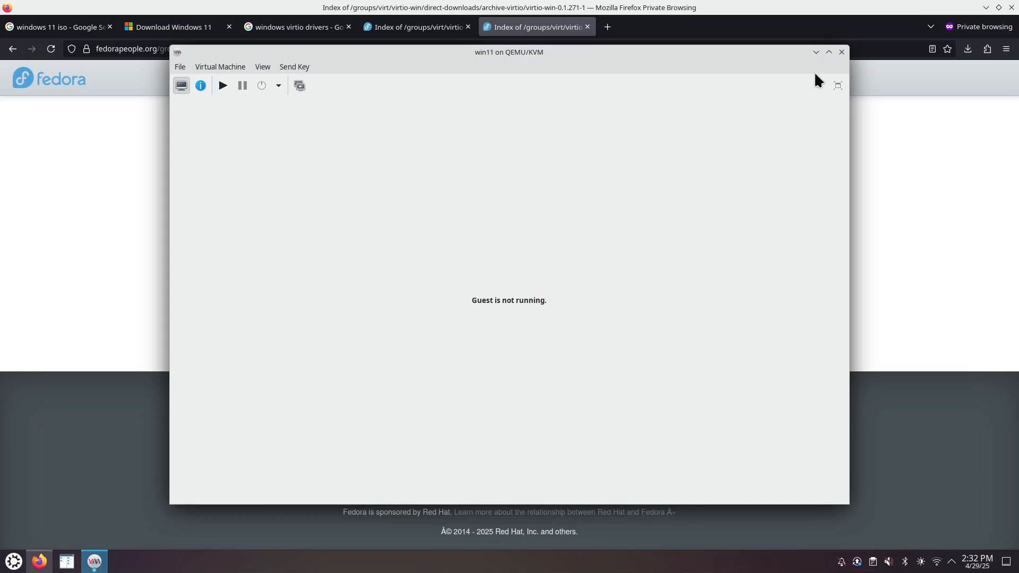
drag(339, 51, 403, 57)
drag(535, 54, 499, 71)
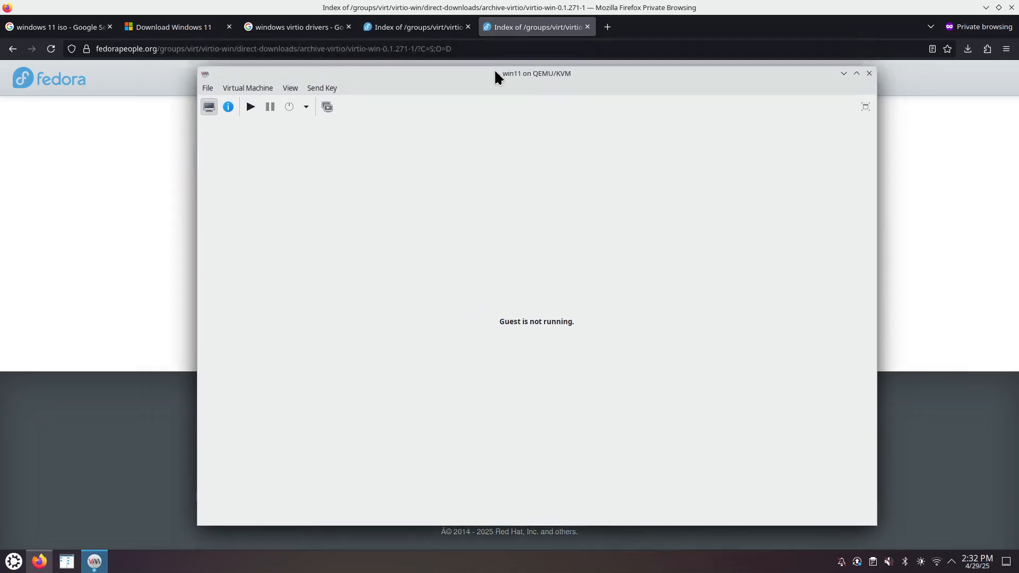
click(228, 106)
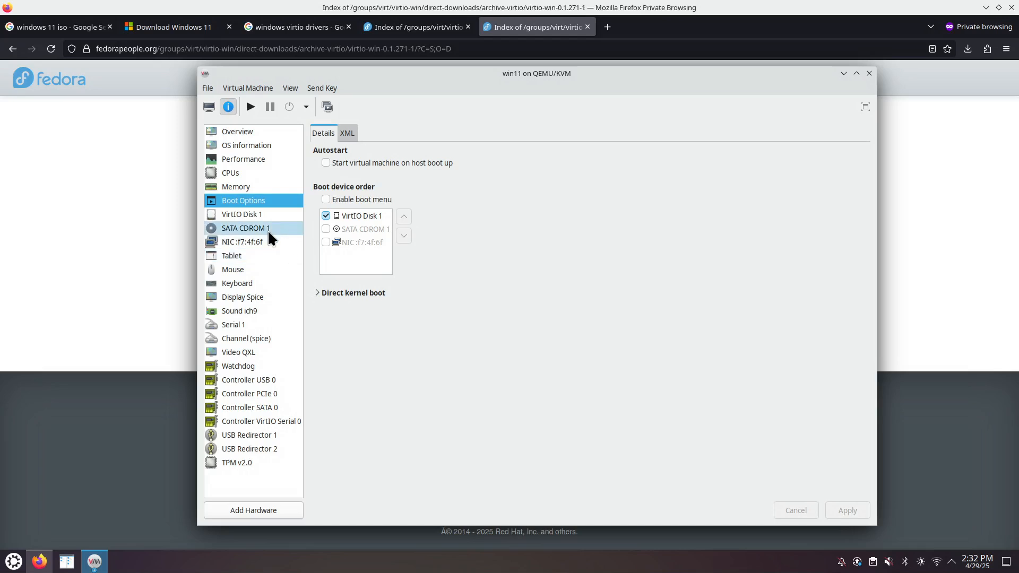
click(209, 107)
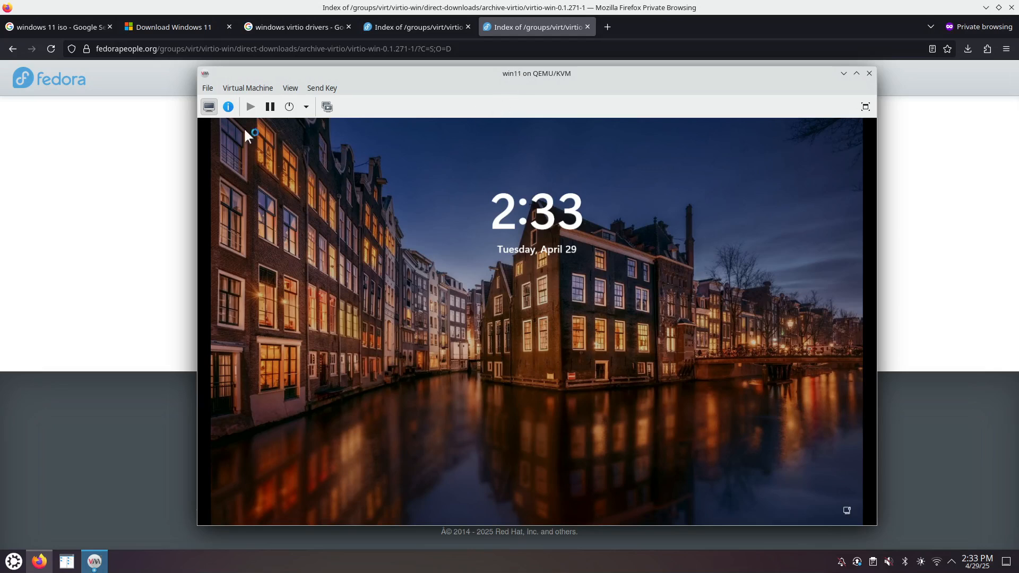
- Refresh the NIC details and copy the guest IP 192.168.122.254
click(228, 107)
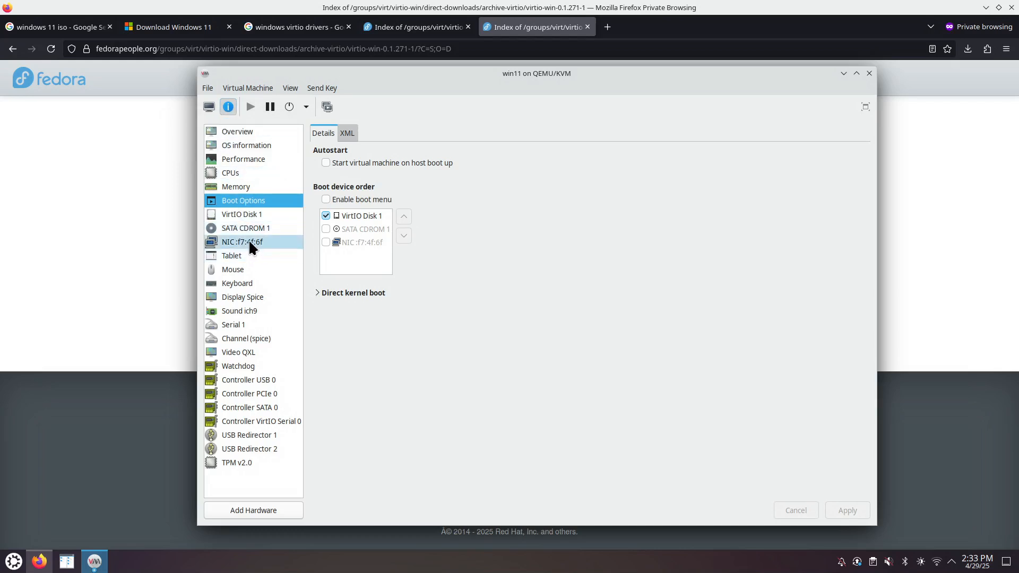
click(245, 243)
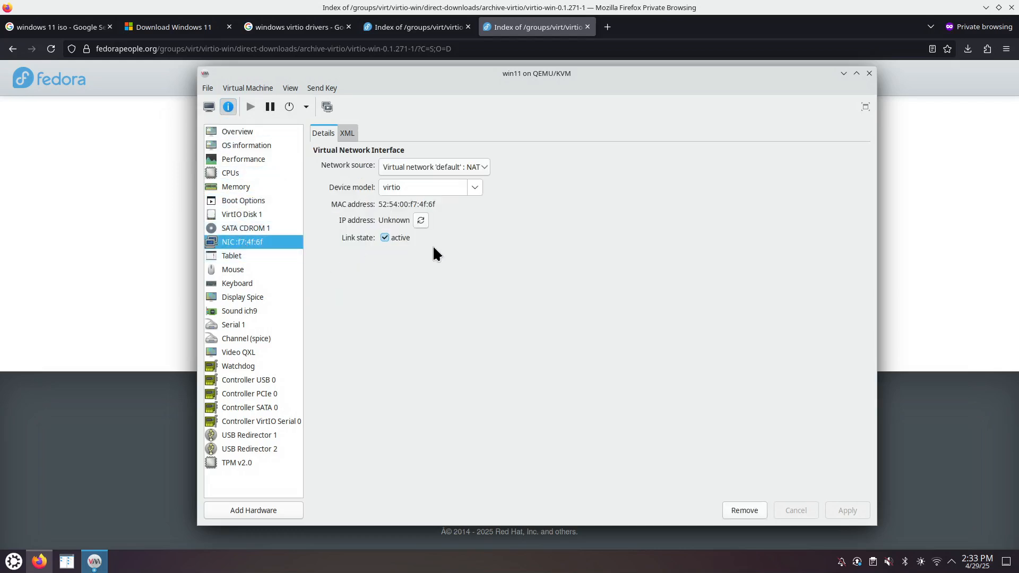
click(421, 221)
drag(378, 220, 438, 221)
right_click(428, 220)
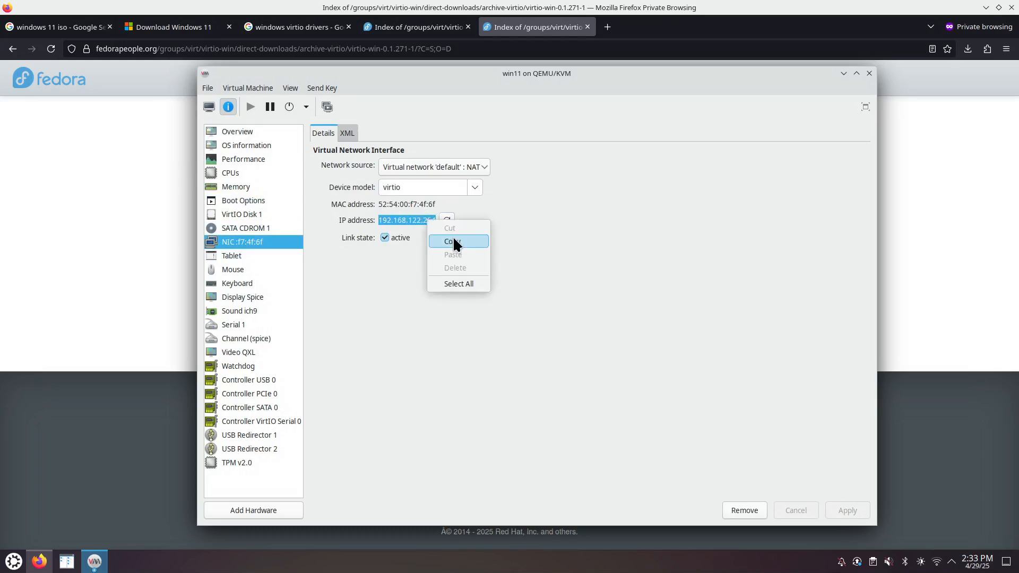
click(450, 239)
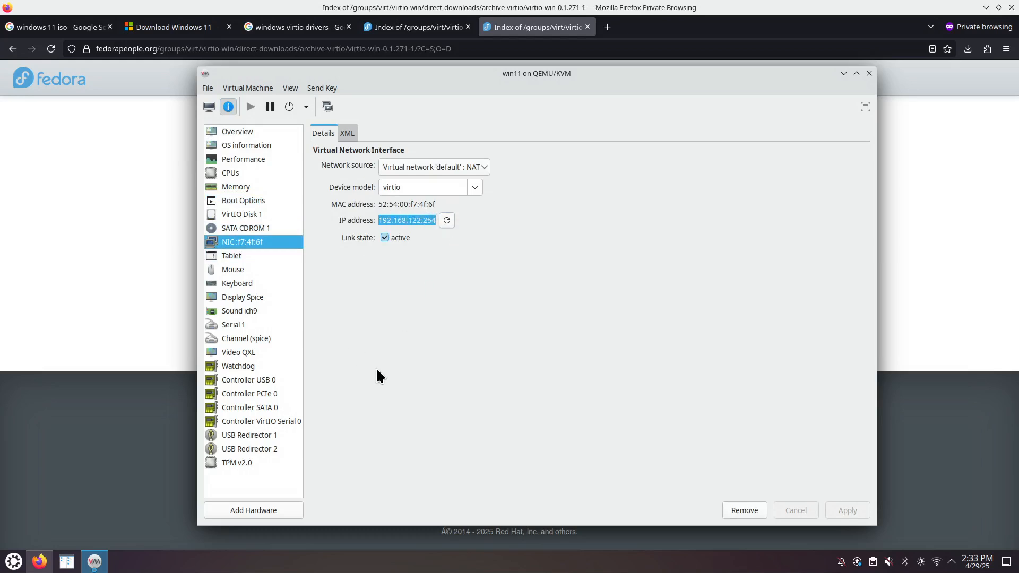
- Paste the IP into a new Kate document, minimize Kate and return to the console
click(13, 563)
click(267, 374)
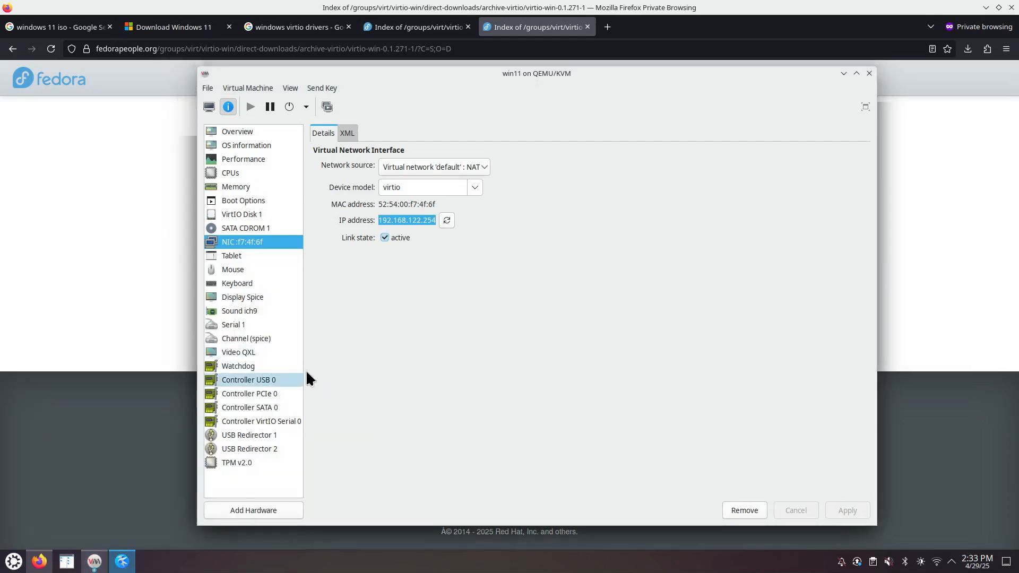
right_click(388, 263)
click(416, 311)
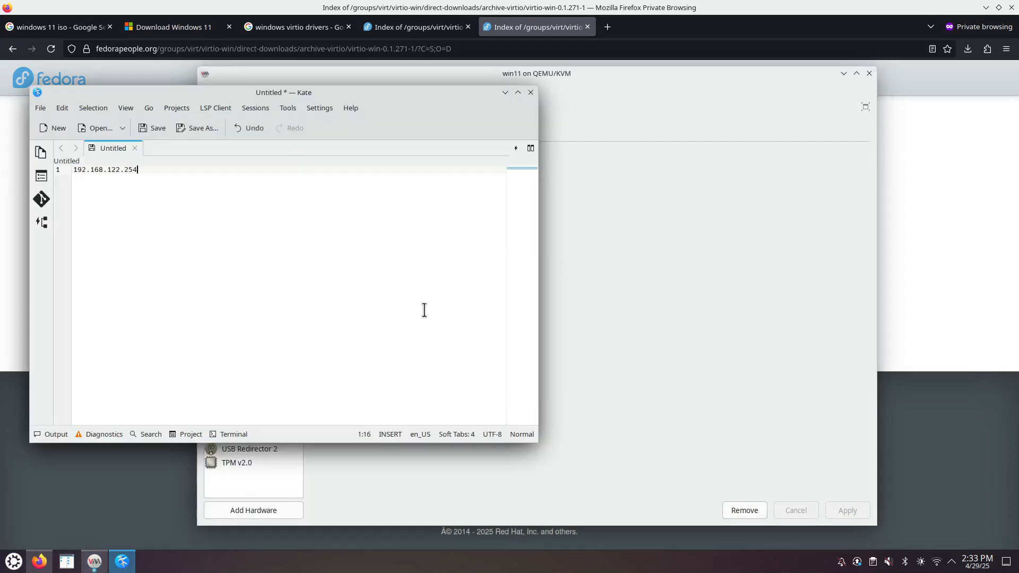
click(504, 93)
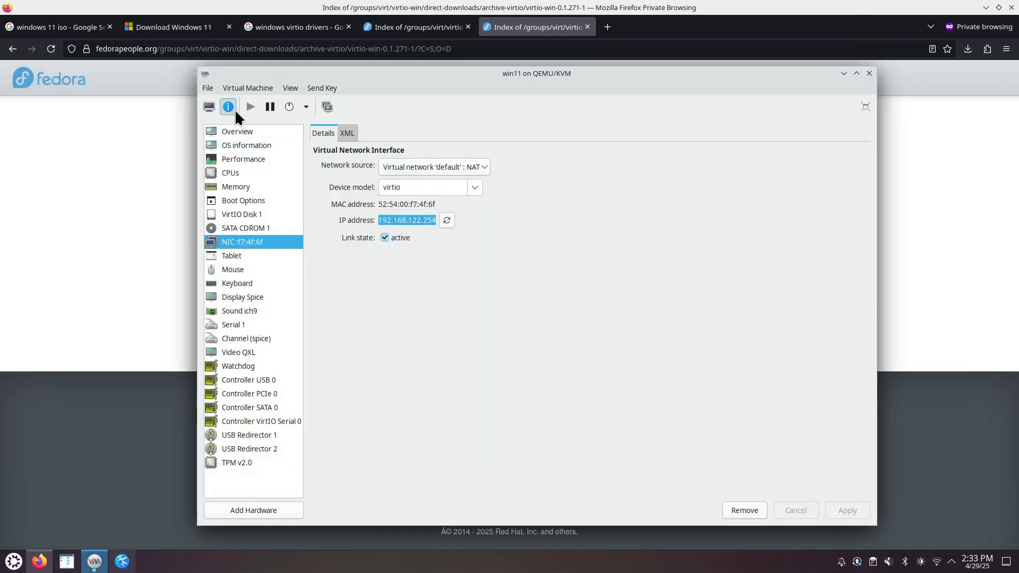
click(208, 107)
drag(542, 74, 472, 69)
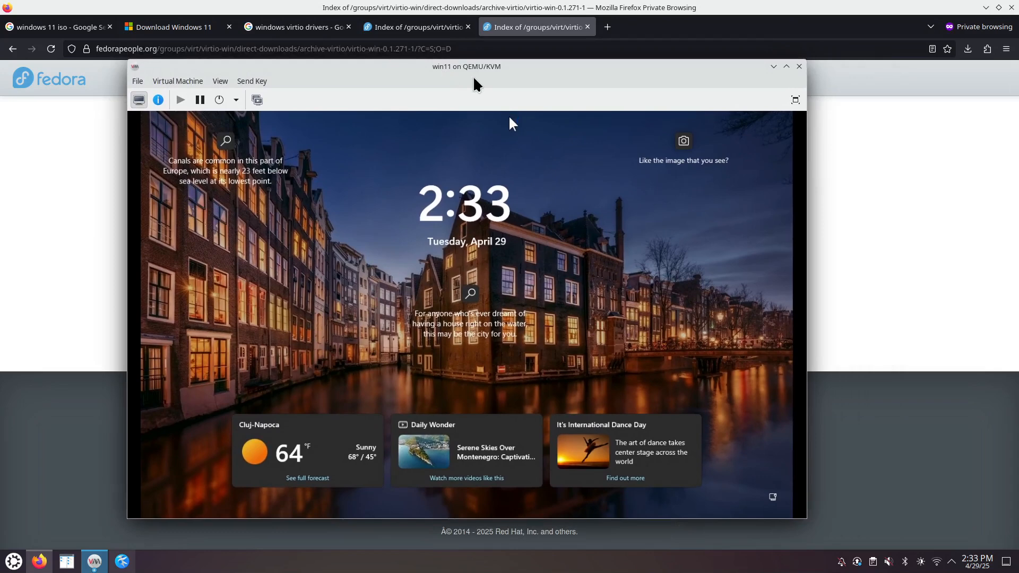
- Reopen the win11 VM console window and show its hardware details
click(799, 66)
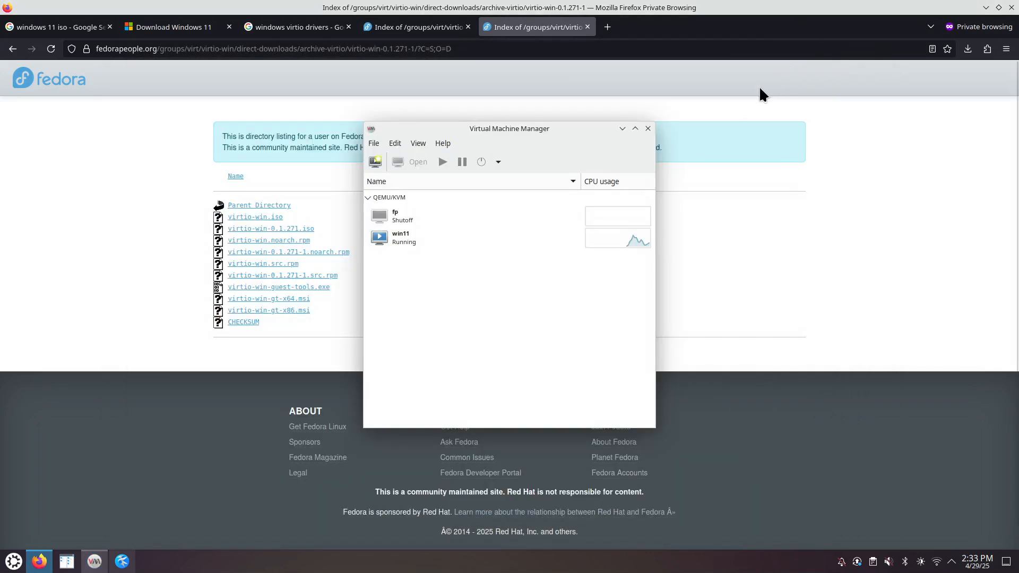
click(425, 237)
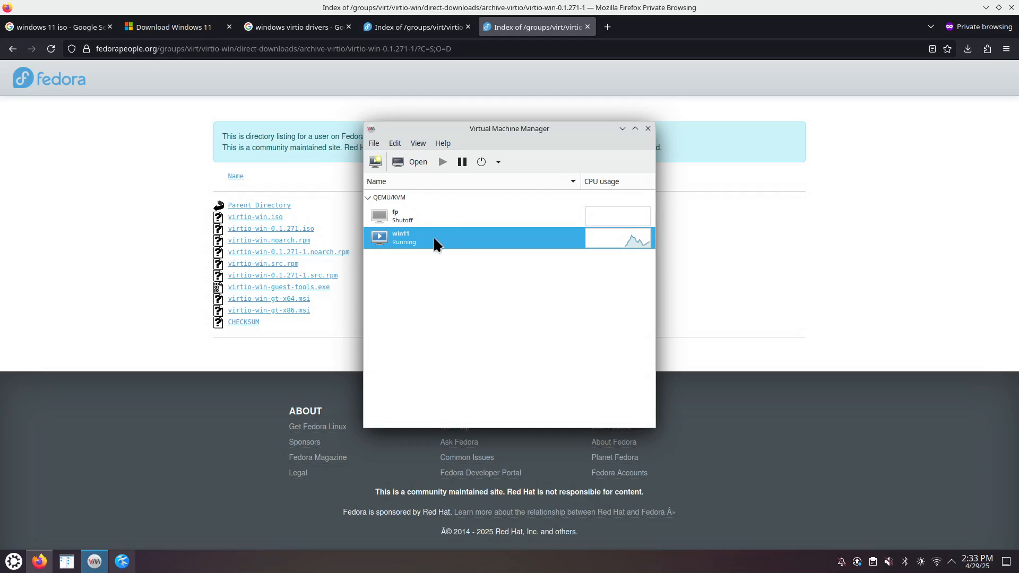
right_click(432, 240)
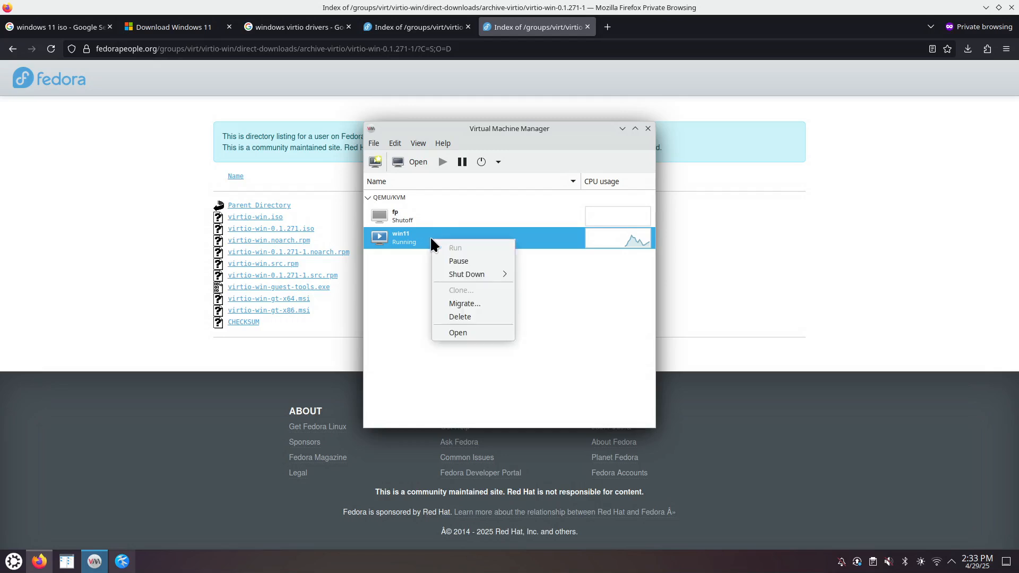
click(470, 334)
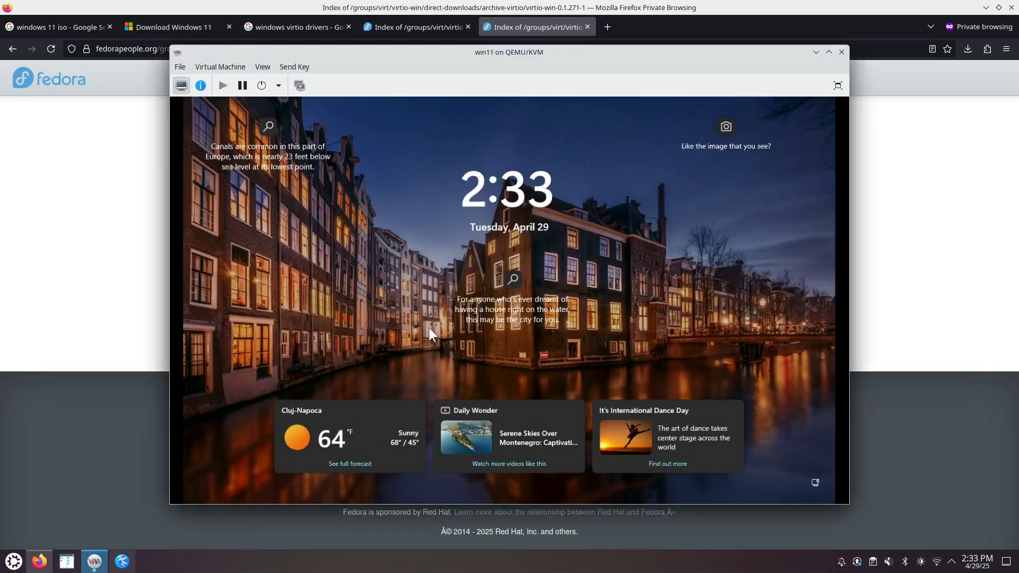
click(200, 85)
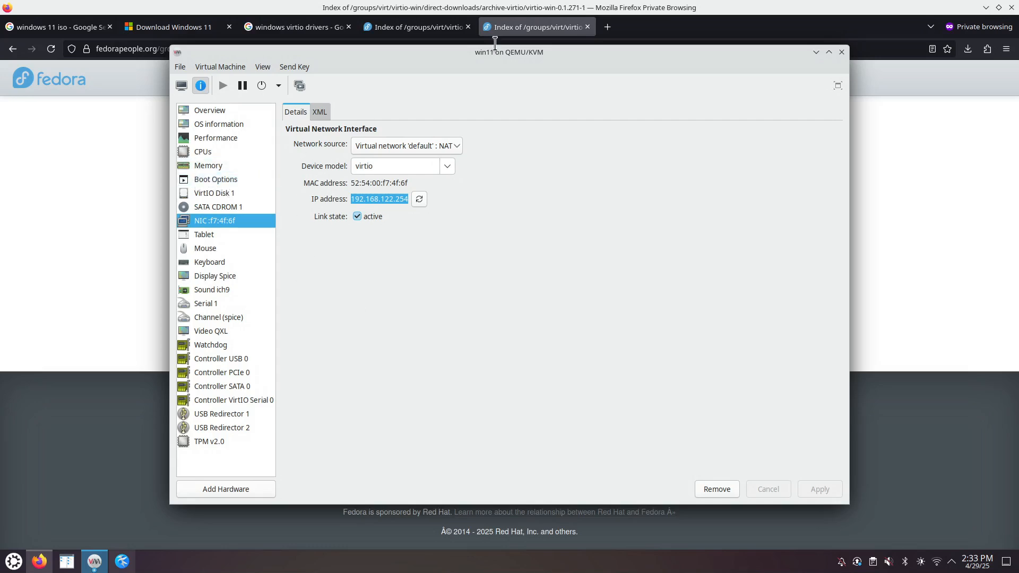
- Leave 'Start virtual machine on host boot up' off in Boot Options, apply, and return to the console
click(232, 175)
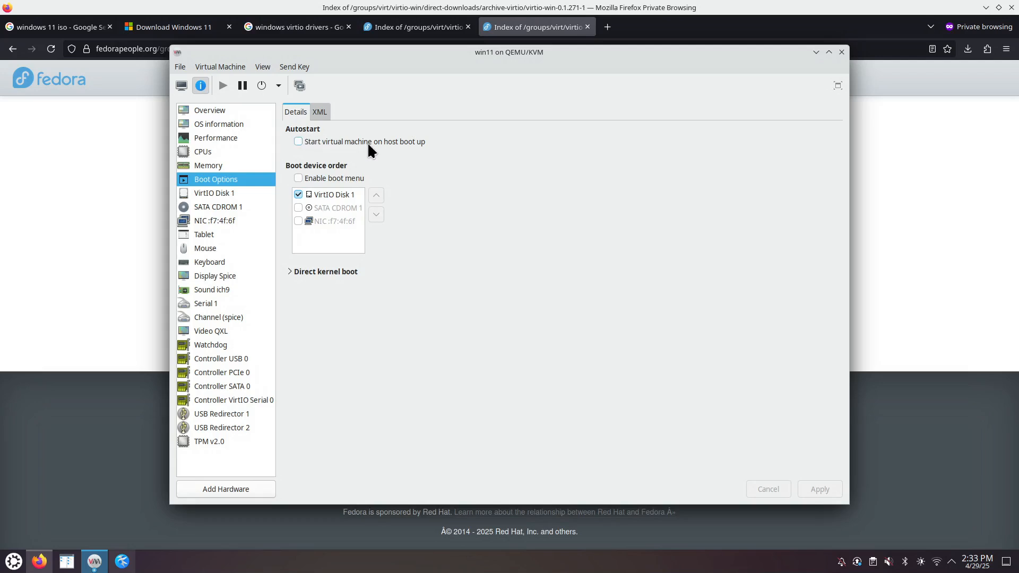
click(299, 143)
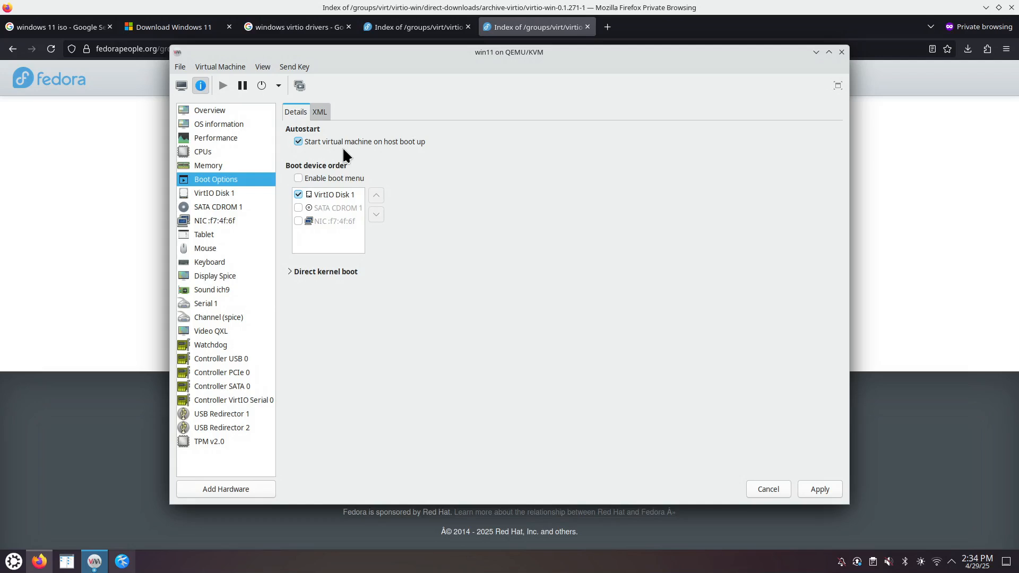
click(298, 141)
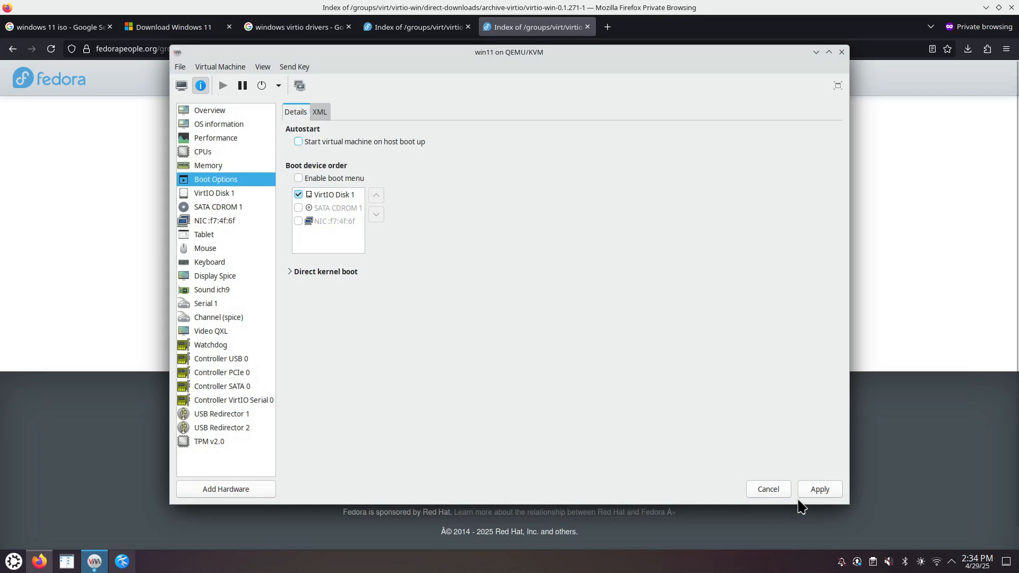
click(821, 489)
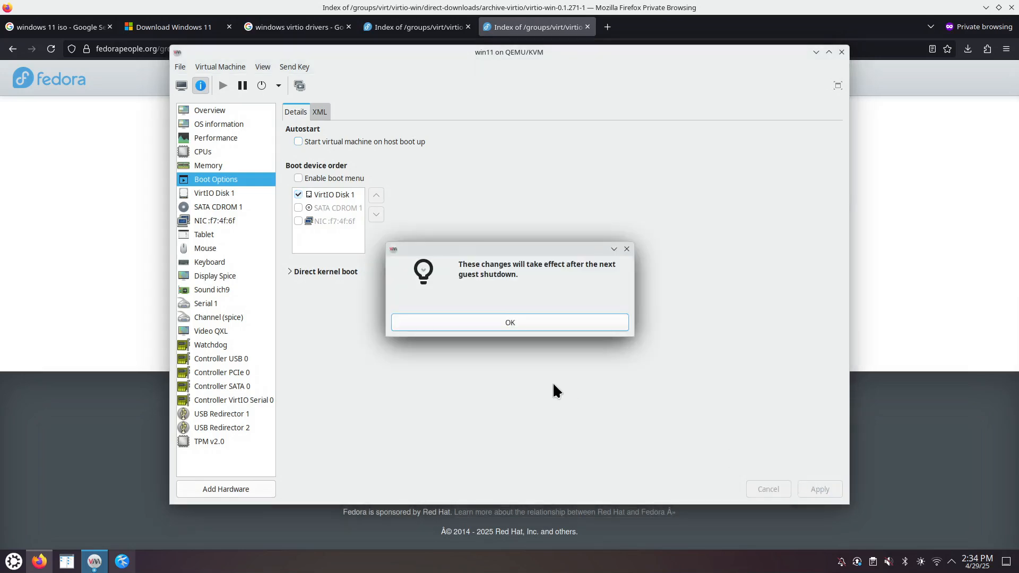
click(551, 322)
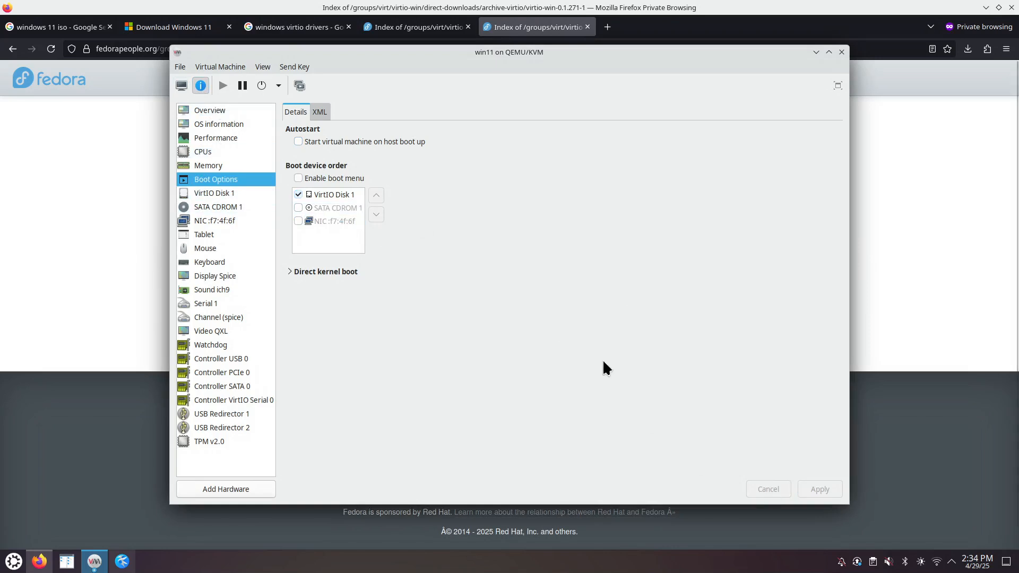
click(181, 87)
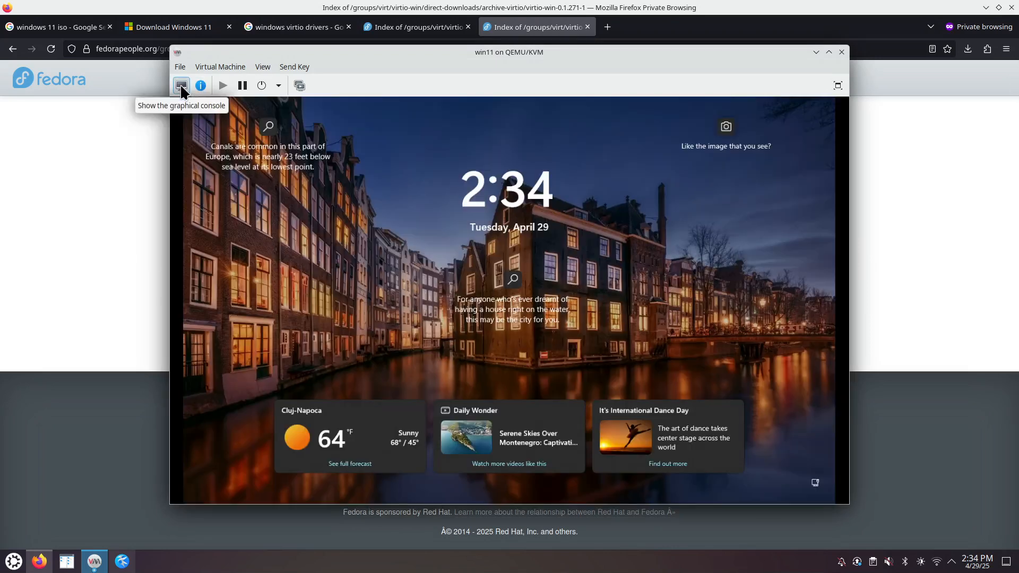
- Close the win11 console window and raise Firefox's virtio-win-0.1.271-1 directory listing
click(842, 51)
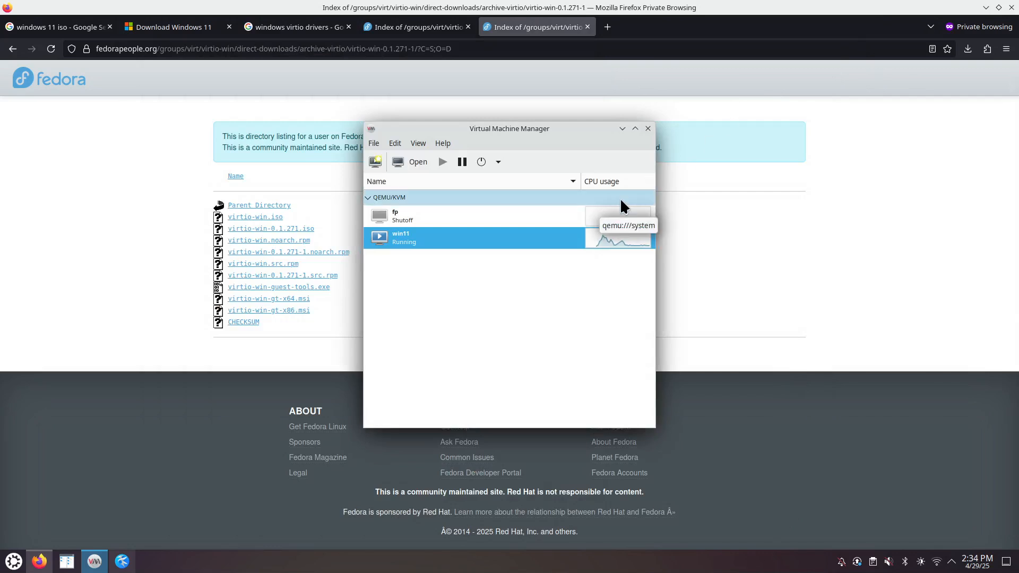
click(750, 273)
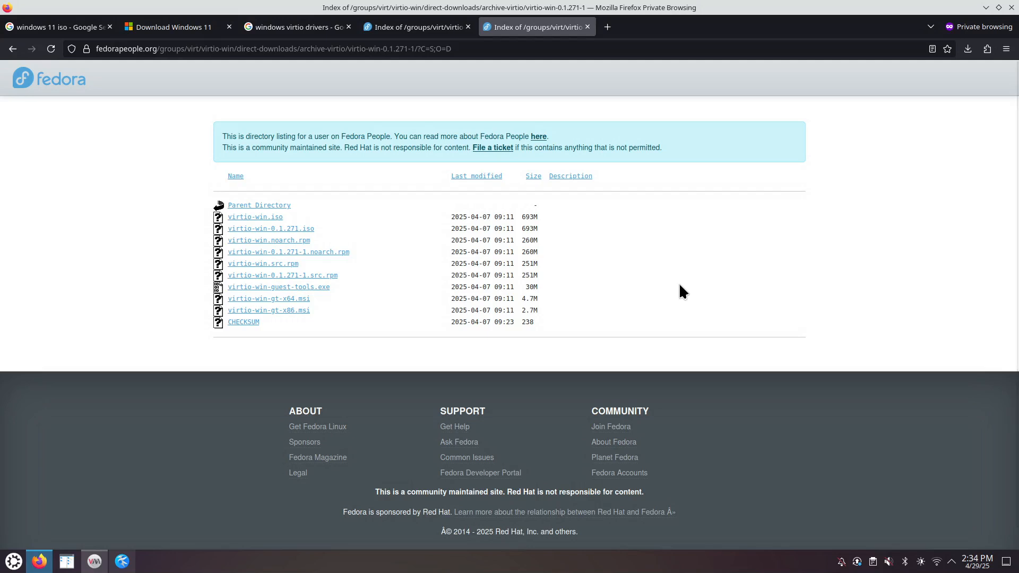
- Load nmariusp.github.io in a new private tab and open 'How to install xrdp on Linux or FreeBSD' in another tab
key(ctrl+t)
text(nmari)
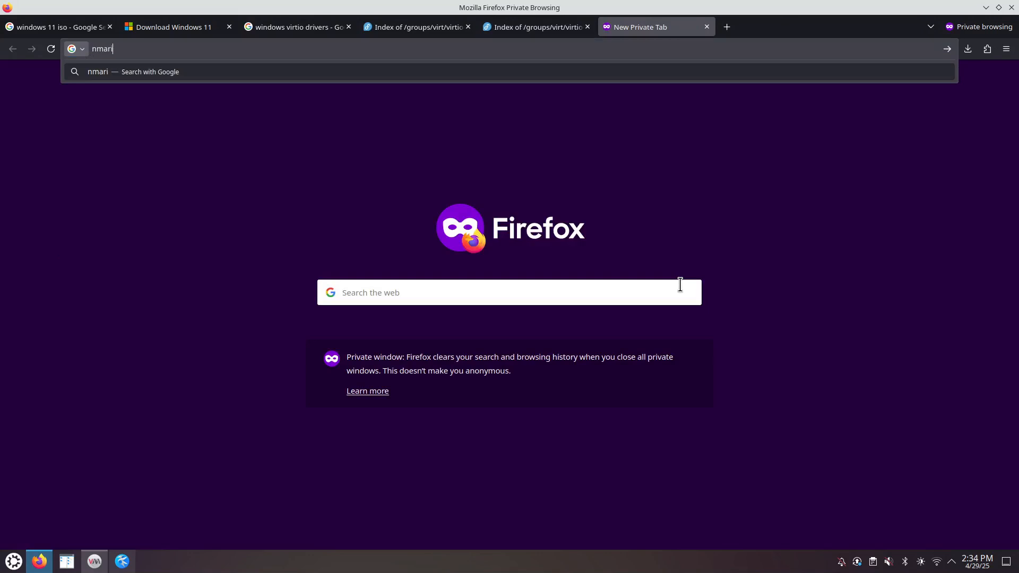
text(usp.gi)
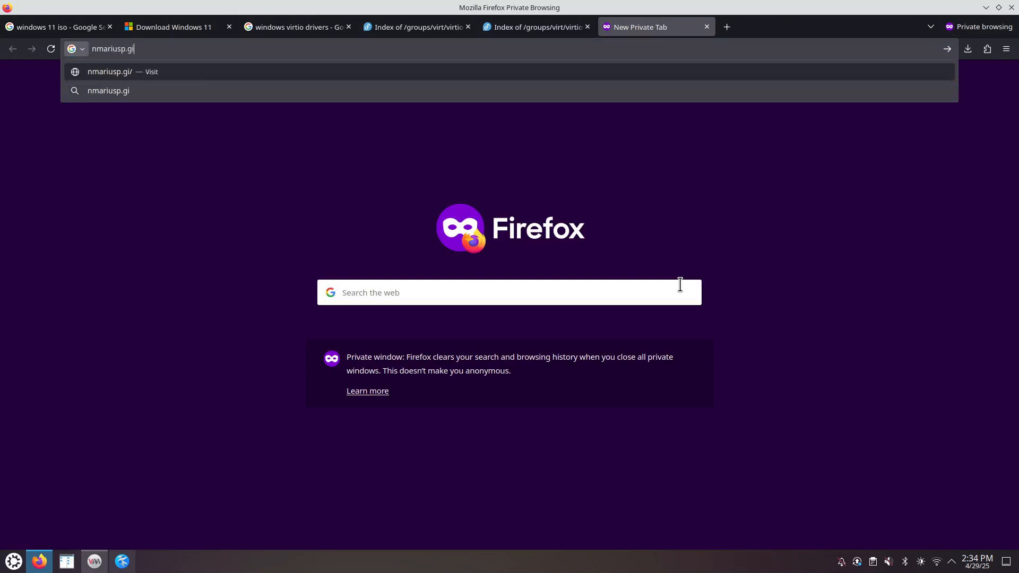
text(thub.io)
key(Return)
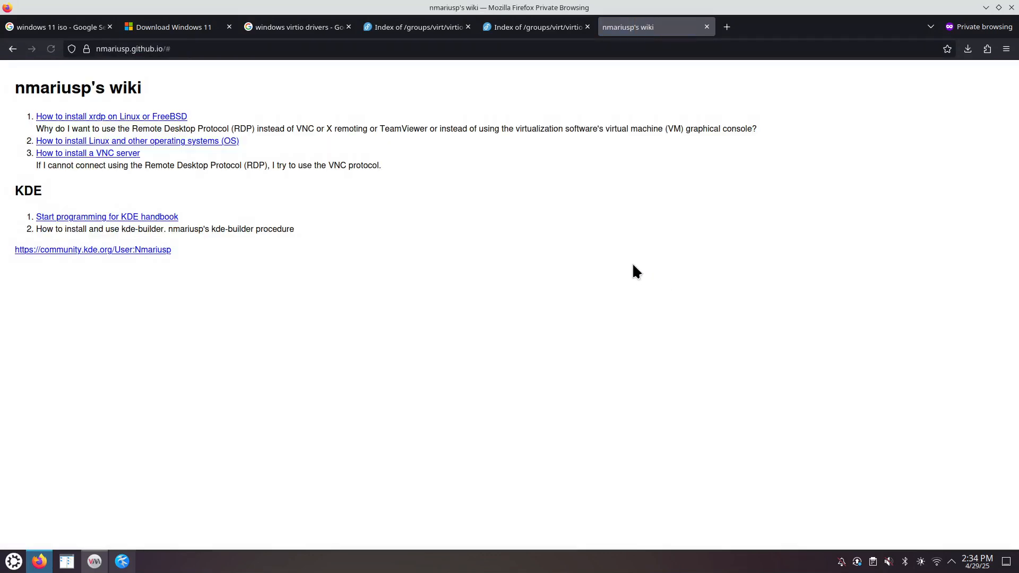
right_click(108, 118)
click(159, 127)
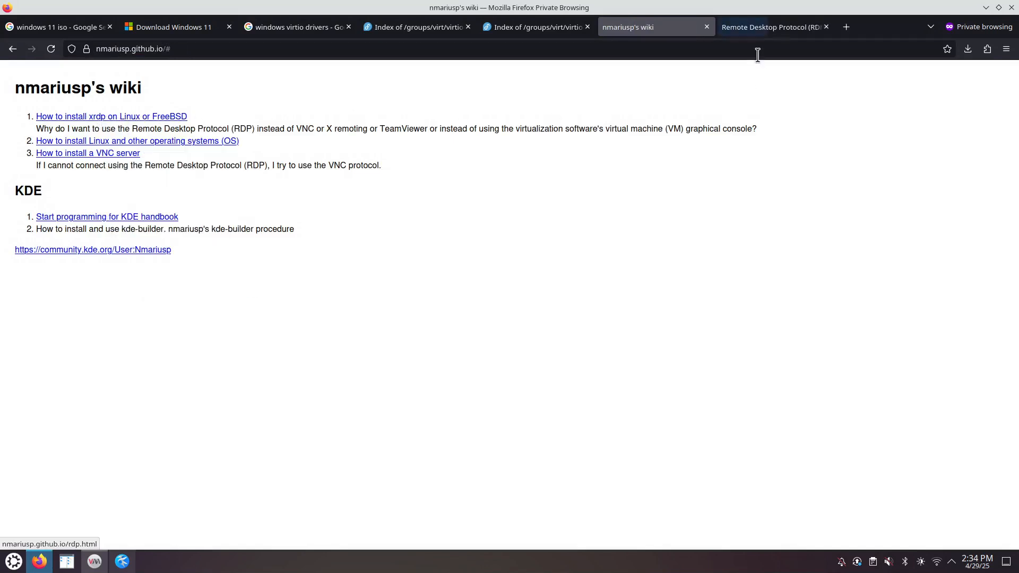
- Switch to the Remote Desktop Protocol tab and scroll through it, around the FreeBSD >= 13.2 heading
click(751, 29)
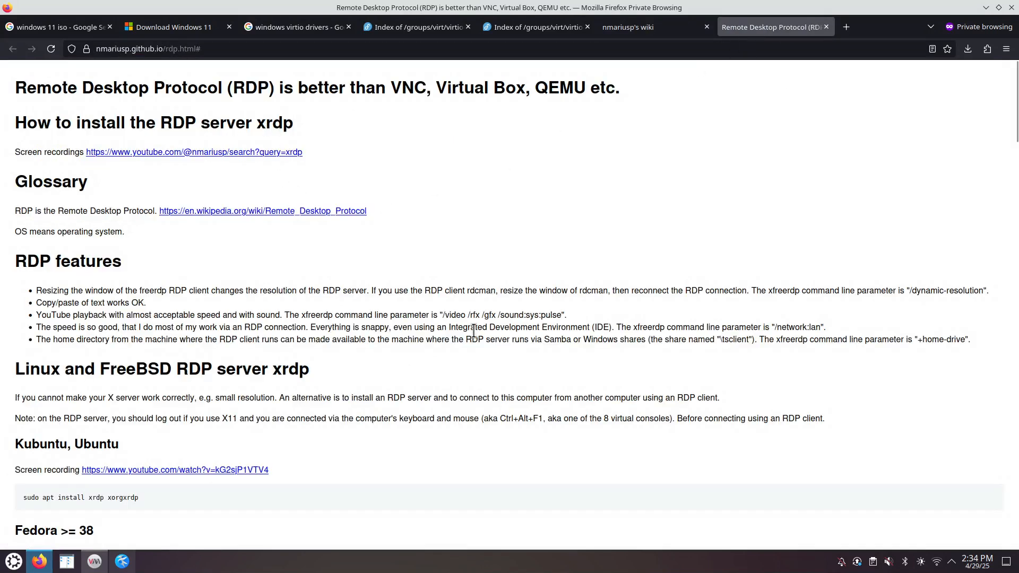
scroll(474, 331, down, 20)
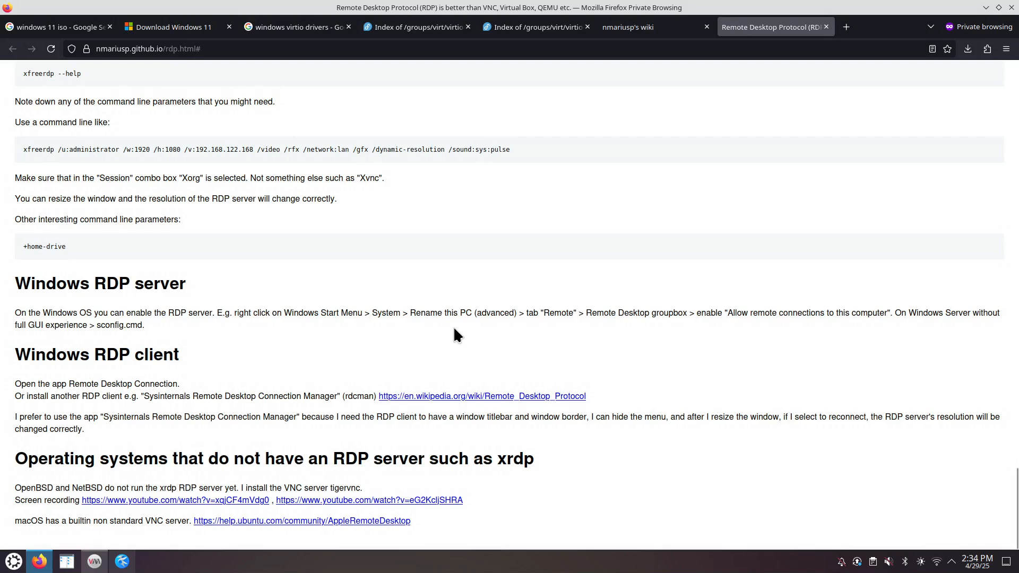
scroll(453, 326, up, 3)
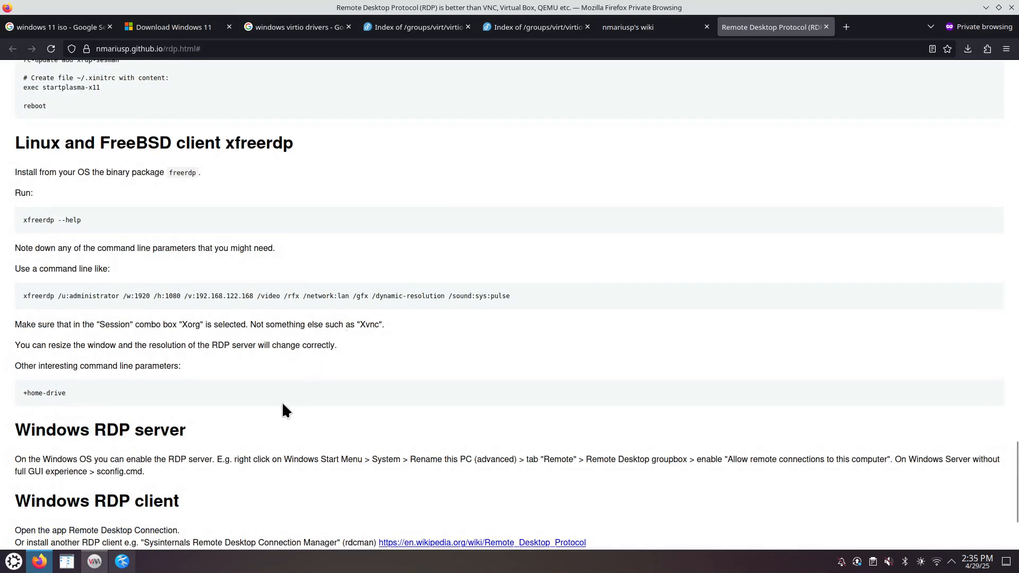
scroll(276, 410, down, 4)
scroll(199, 361, up, 6)
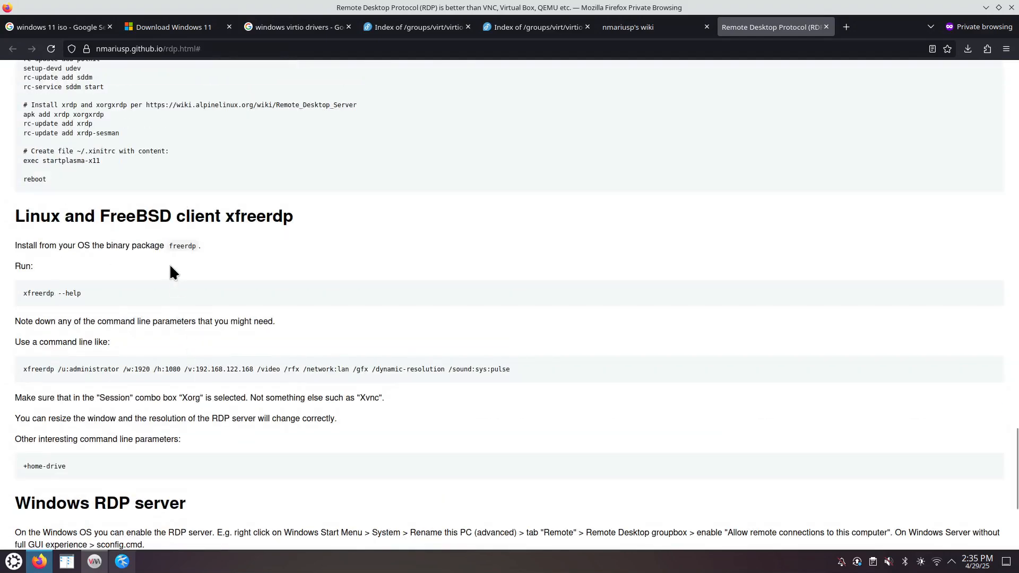
scroll(180, 212, up, 10)
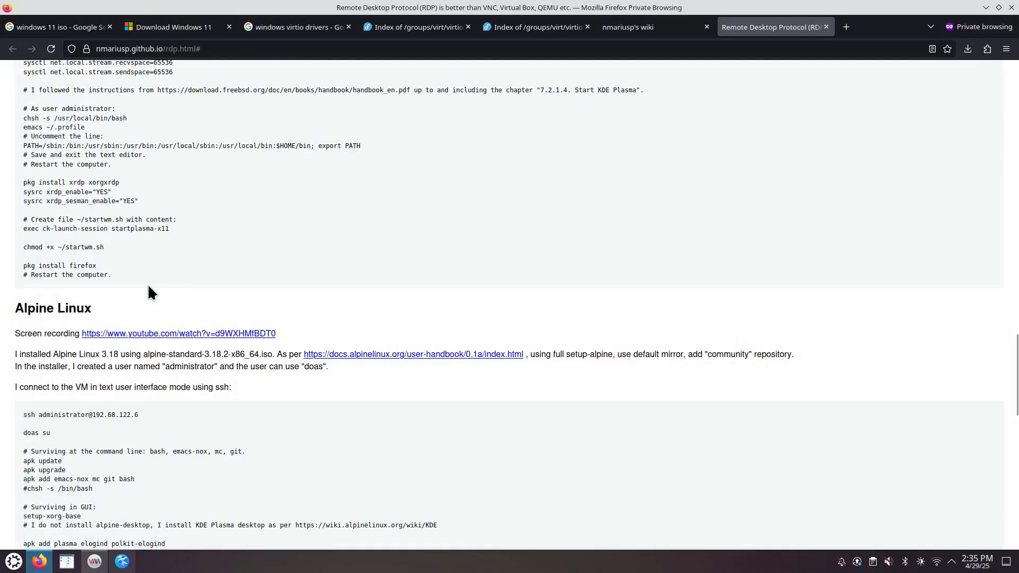
scroll(150, 291, up, 10)
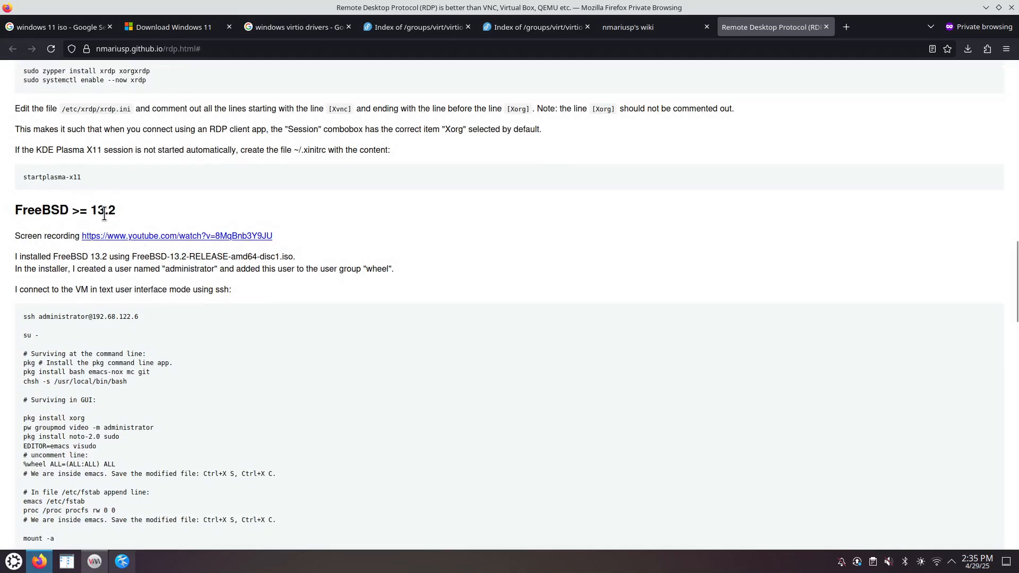
drag(34, 208, 160, 214)
scroll(209, 212, up, 5)
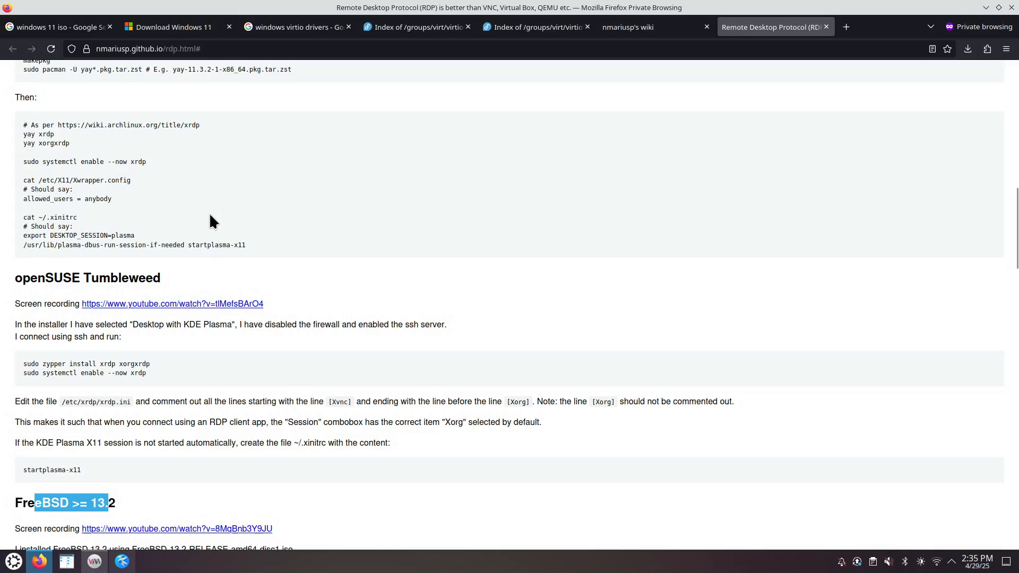
click(254, 199)
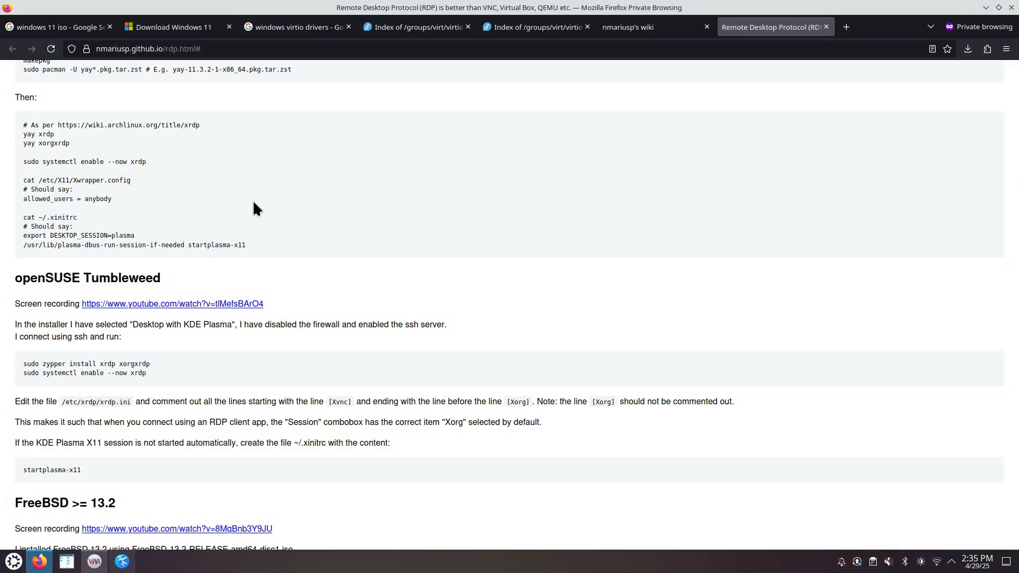
- At the page end, select just the word xfreerdp in the example command line
key(End)
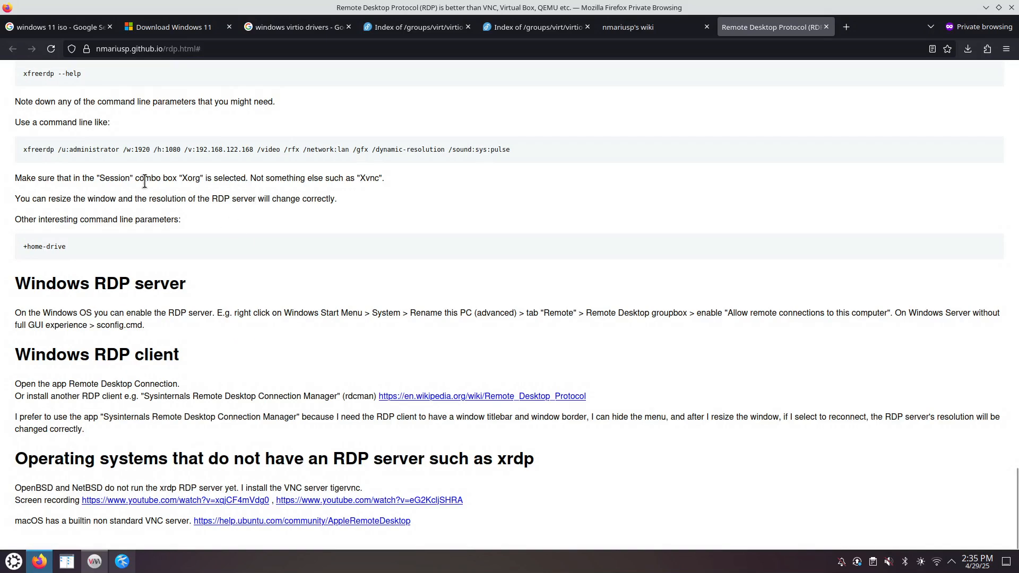
drag(23, 150, 466, 152)
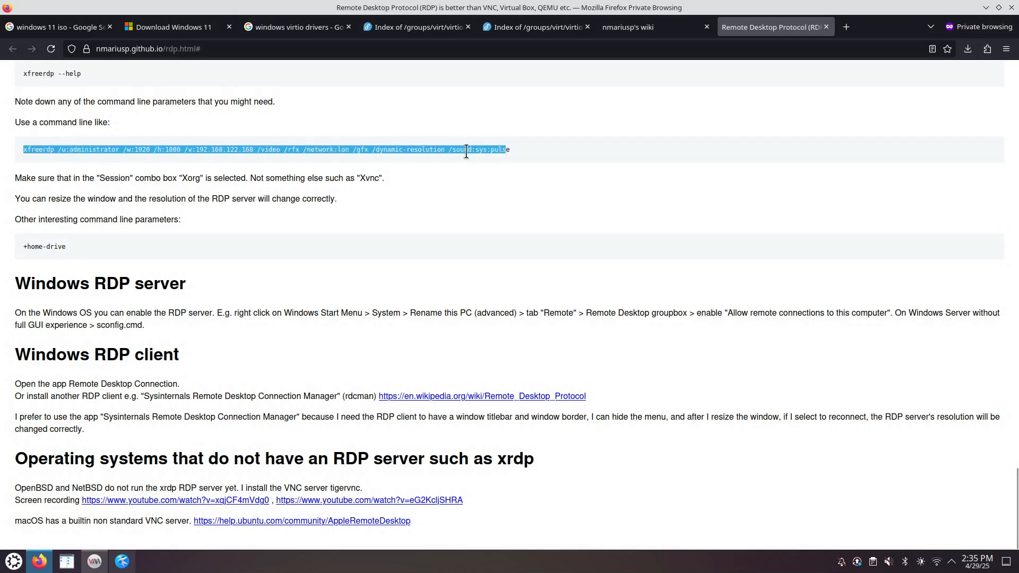
click(33, 152)
drag(24, 151, 56, 149)
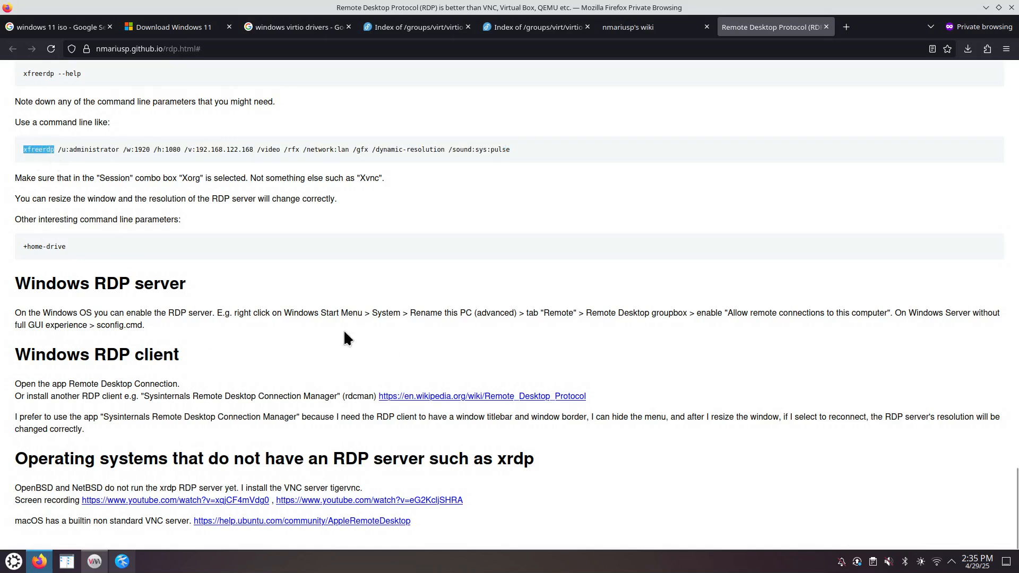
click(13, 562)
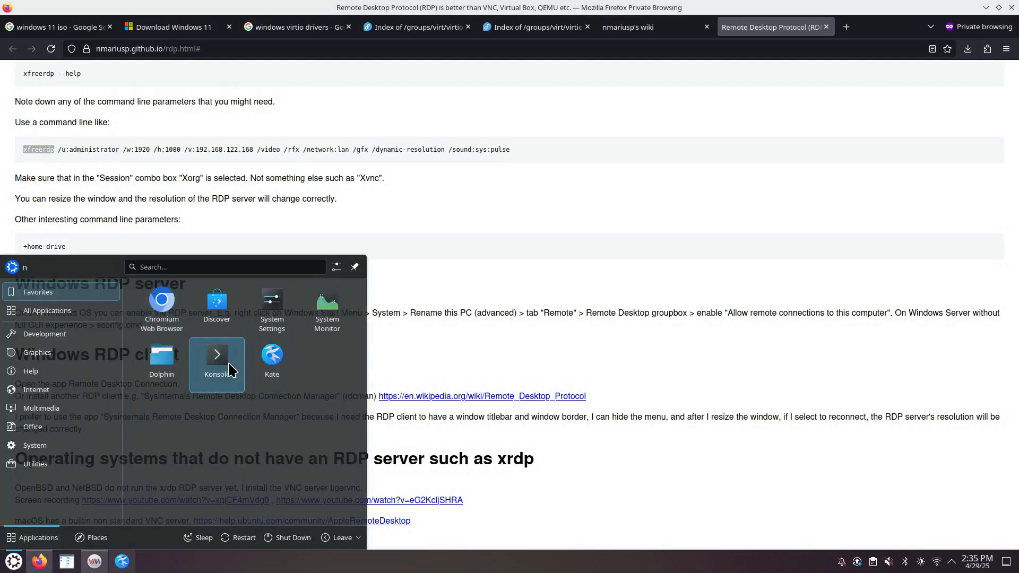
- Start Konsole, snap it into the top-right quarter, and become root with sudo su
click(234, 390)
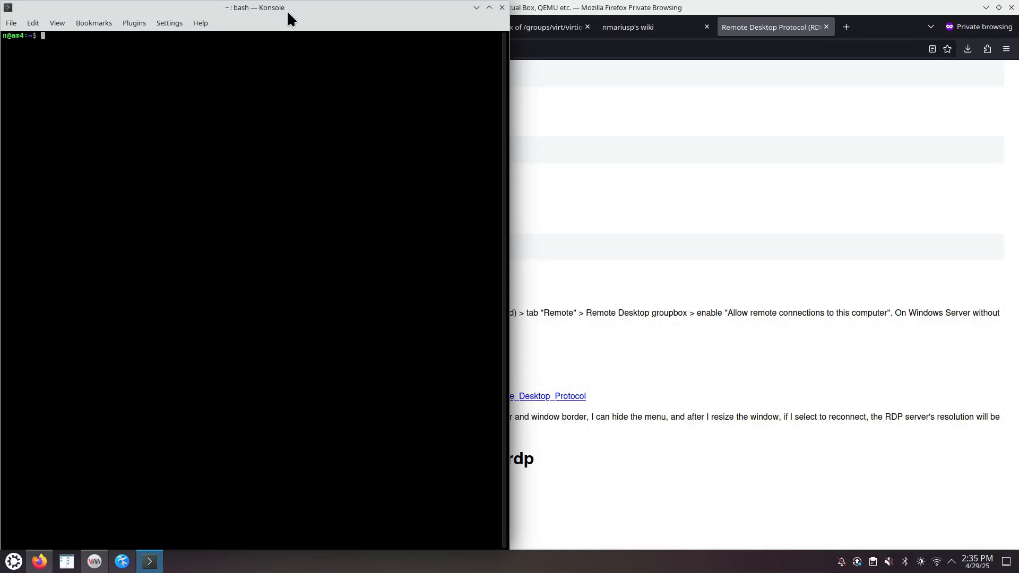
scroll(301, 171, up, 3)
drag(403, 5, 1017, 78)
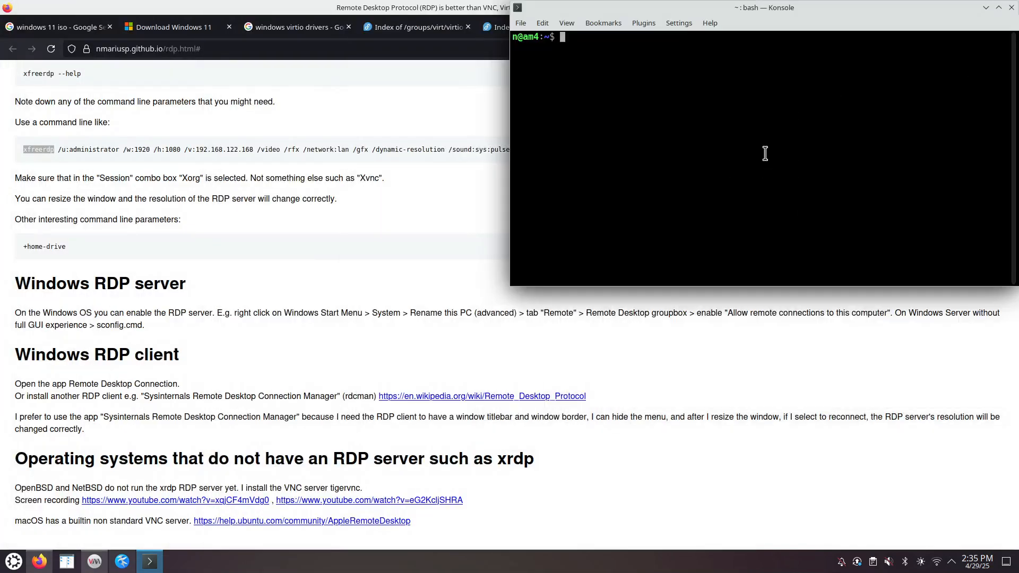
text(sudo su)
key(Return)
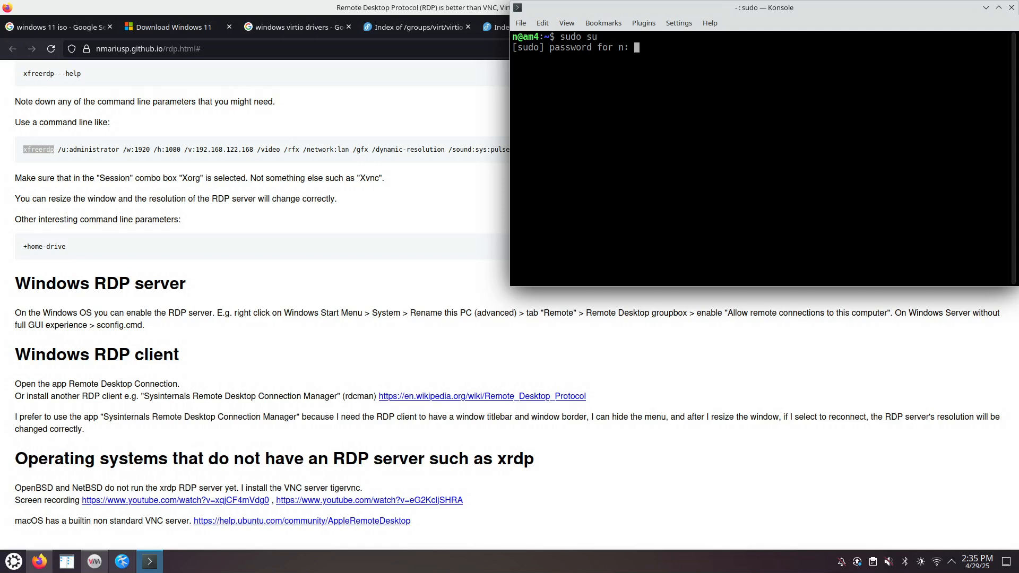
key(Return)
- Install the apt-file package with apt install apt-file
text(apr)
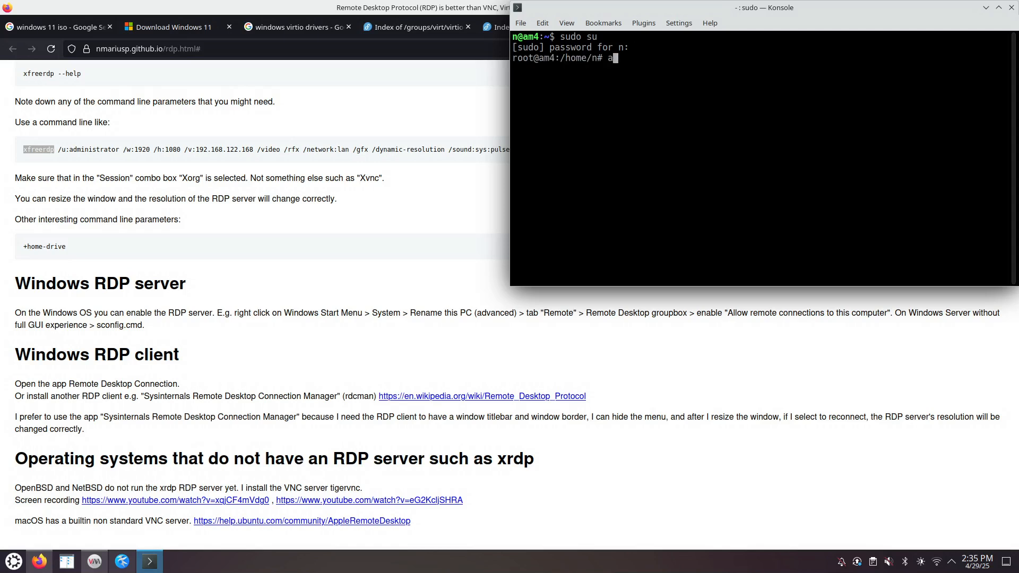
key(BackSpace)
text(t sea)
key(BackSpace)
key(BackSpace)
key(BackSpace)
text(install apt-file)
key(Return)
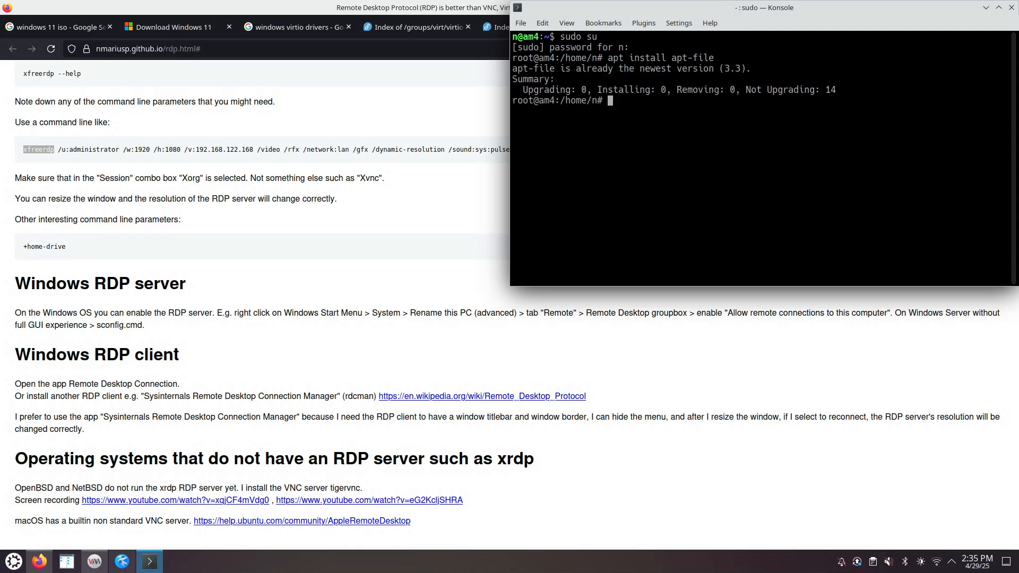
- Run apt-file update and apt-file search xfreerdp, noting freerdp2-x11, then recall the search
text(apt-)
text(file updat)
text(e)
key(Return)
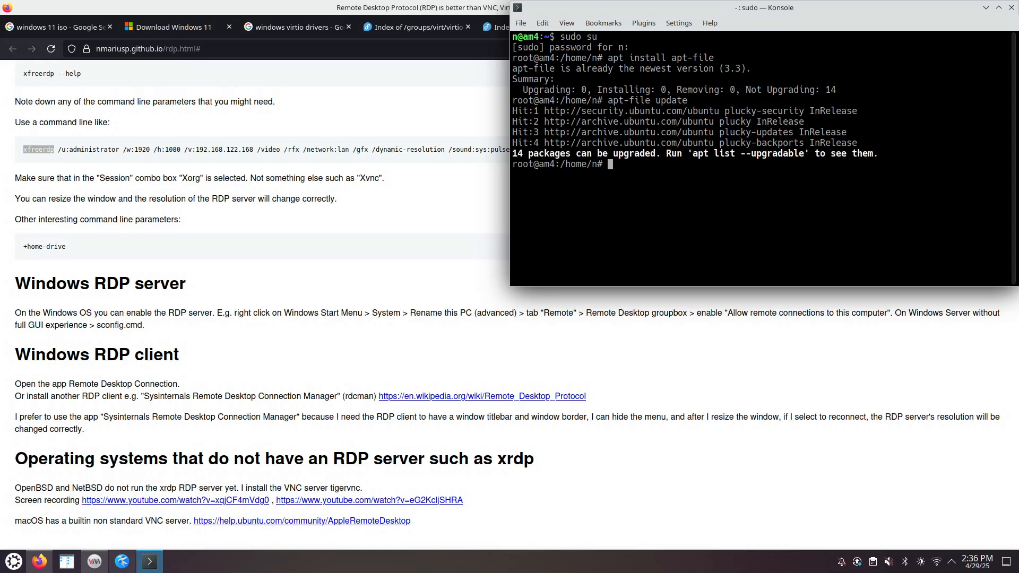
text(apt-file search -)
key(BackSpace)
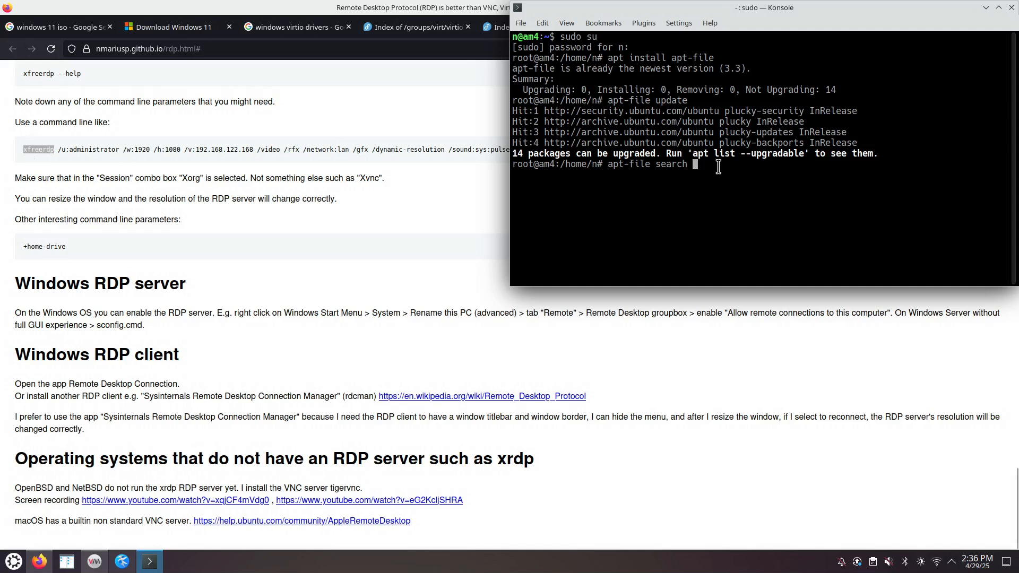
text(xfreerdp)
key(Return)
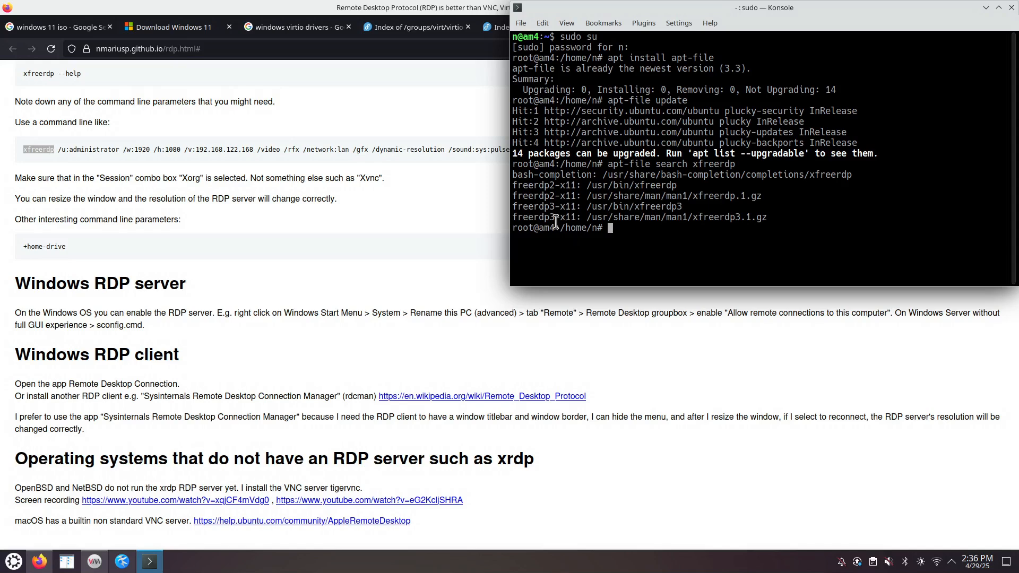
drag(512, 185, 579, 184)
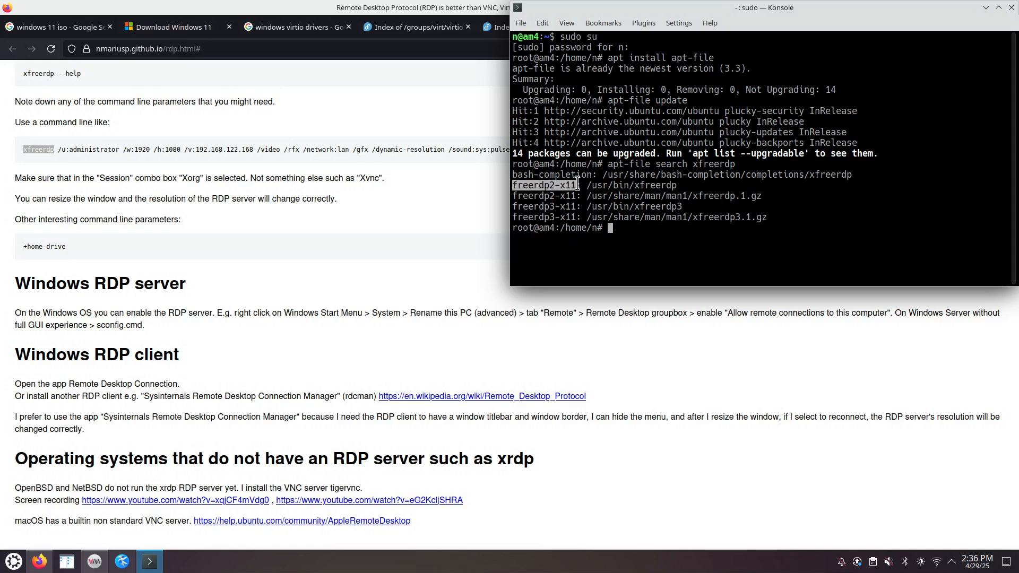
click(667, 234)
key(Up)
key(Left)
key(Left)
key(Left)
key(Left)
key(Left)
key(Left)
key(Left)
key(Left)
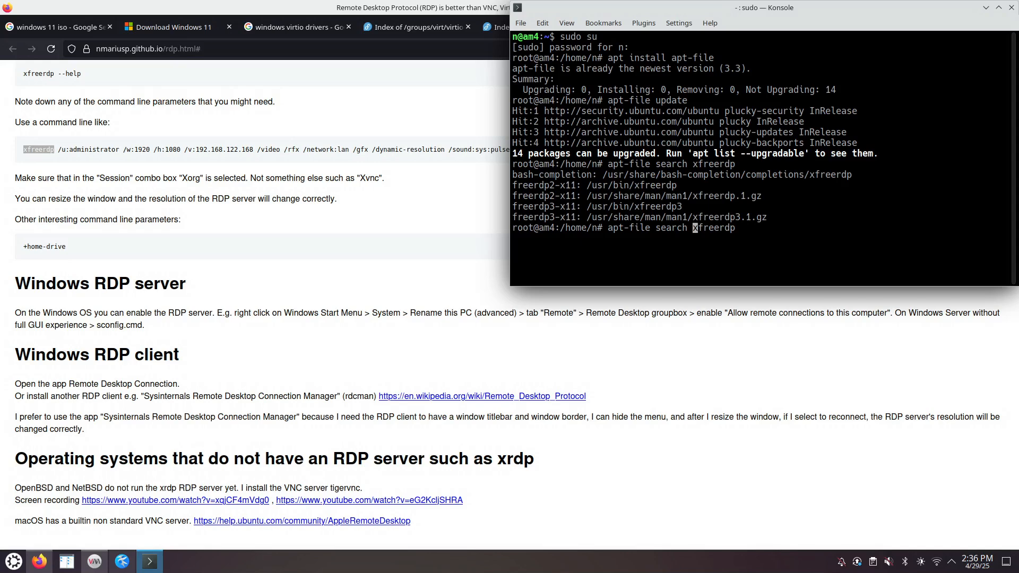
- Search for /usr/bin/xfreerdp and select freerdp2-x11 in the results
text(/usr/bin/)
key(Return)
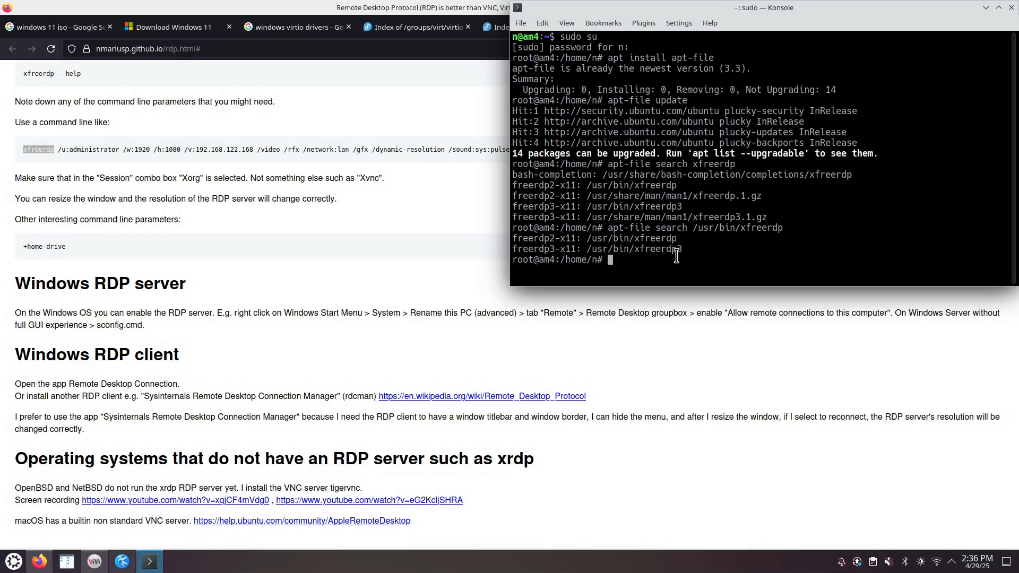
drag(682, 250, 658, 249)
mouse_move(512, 249)
mouse_down()
mouse_move(577, 250)
mouse_move(573, 238)
mouse_move(508, 239)
mouse_up()
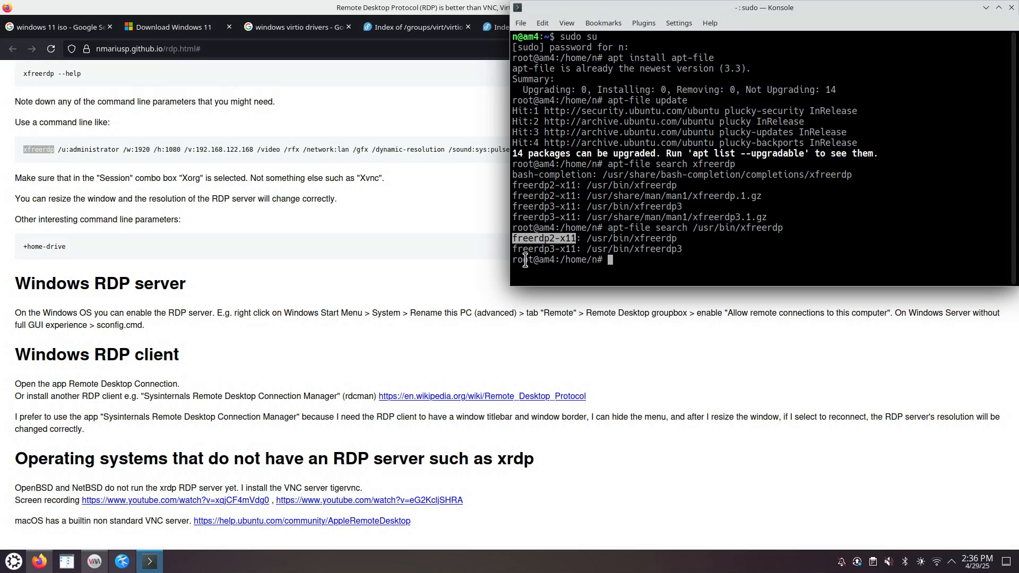
double_click(674, 238)
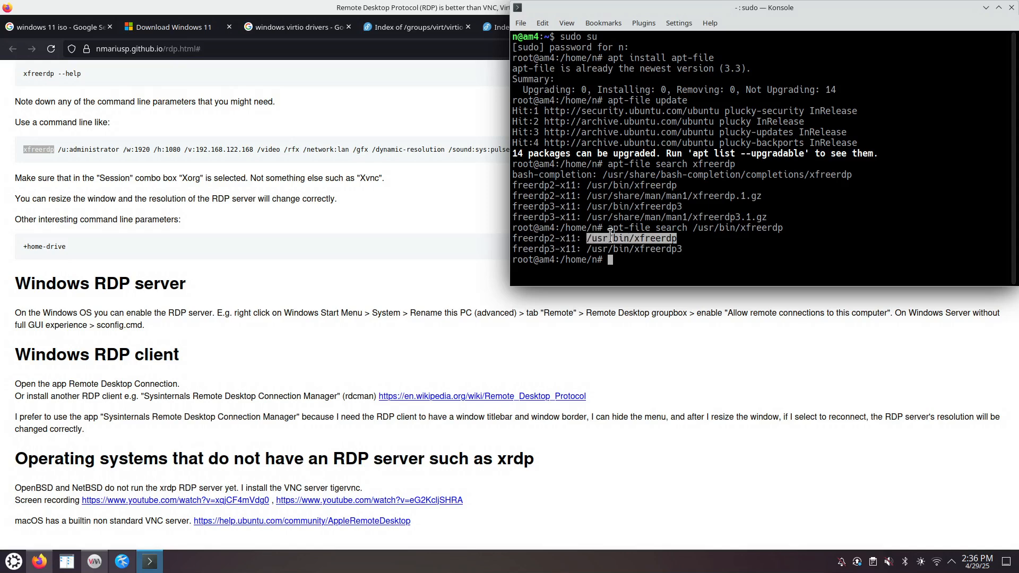
click(611, 236)
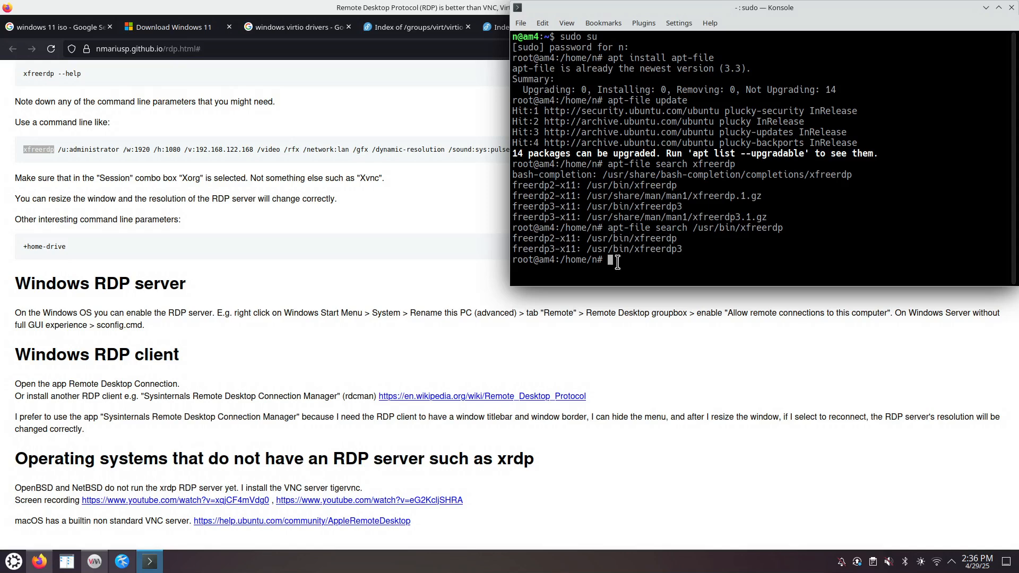
drag(577, 238, 512, 239)
- Run apt install freerdp2-x11, already newest, then exit the root shell
text(apt install)
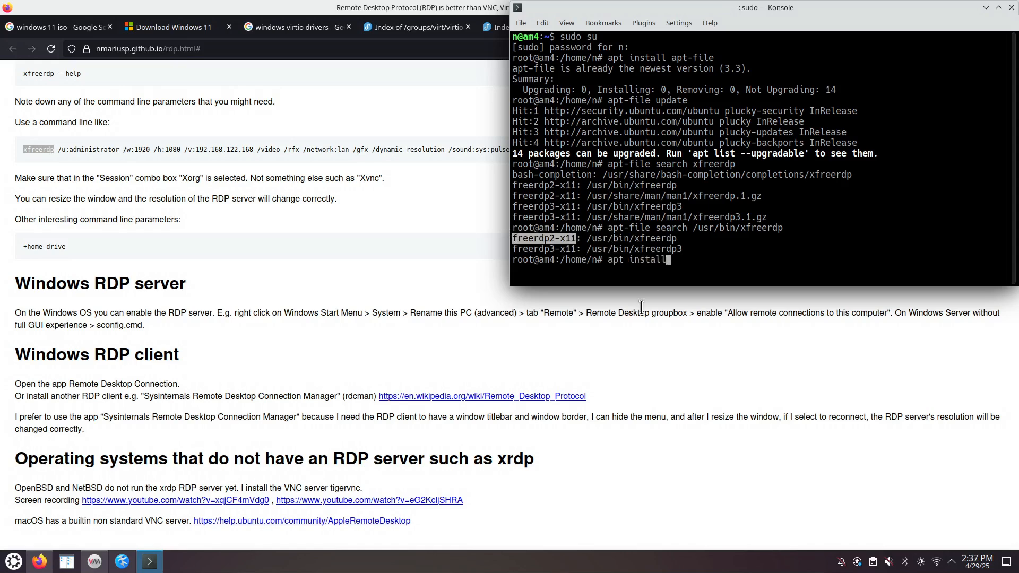
middle_click(714, 263)
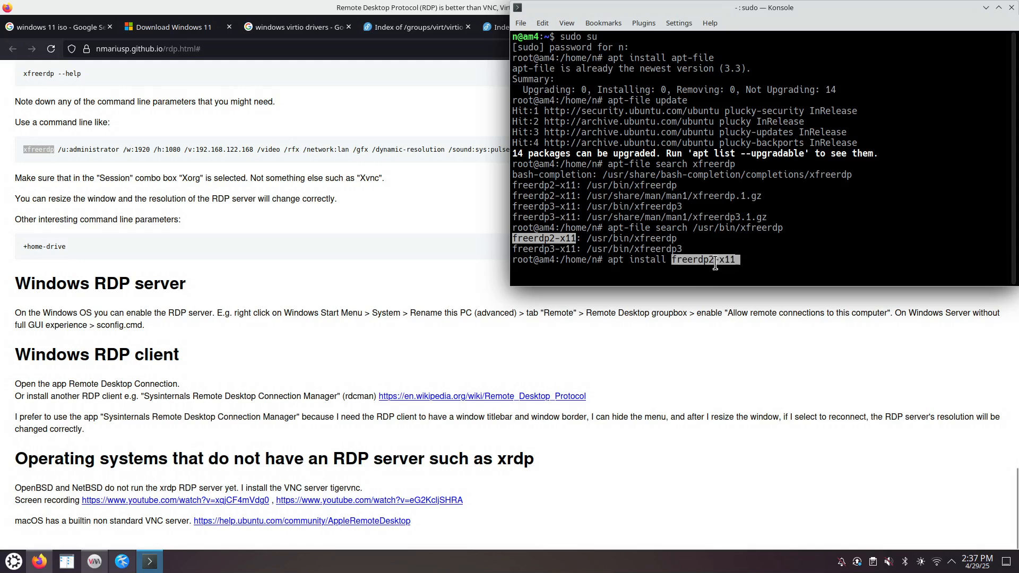
key(Return)
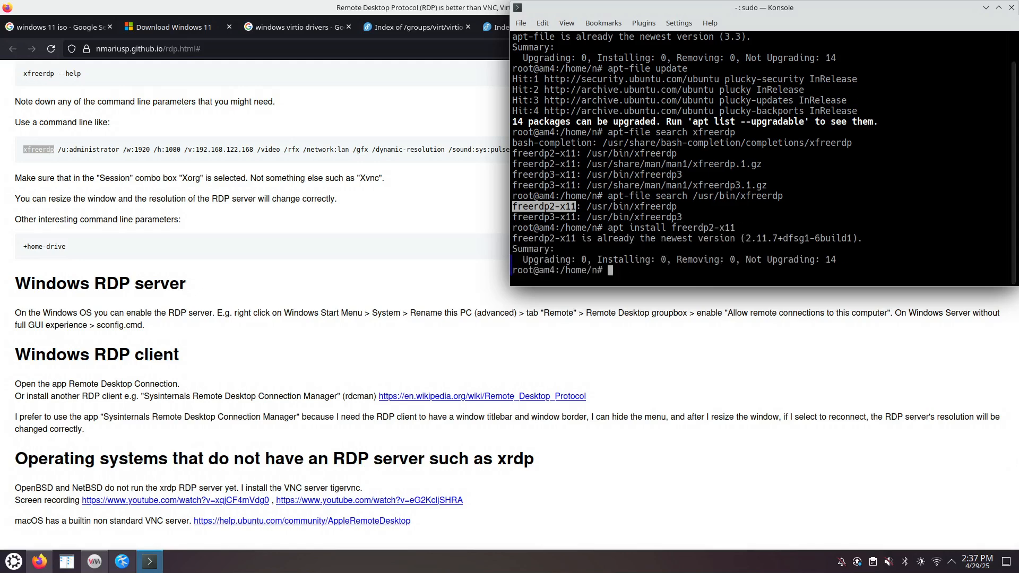
key(ctrl+d)
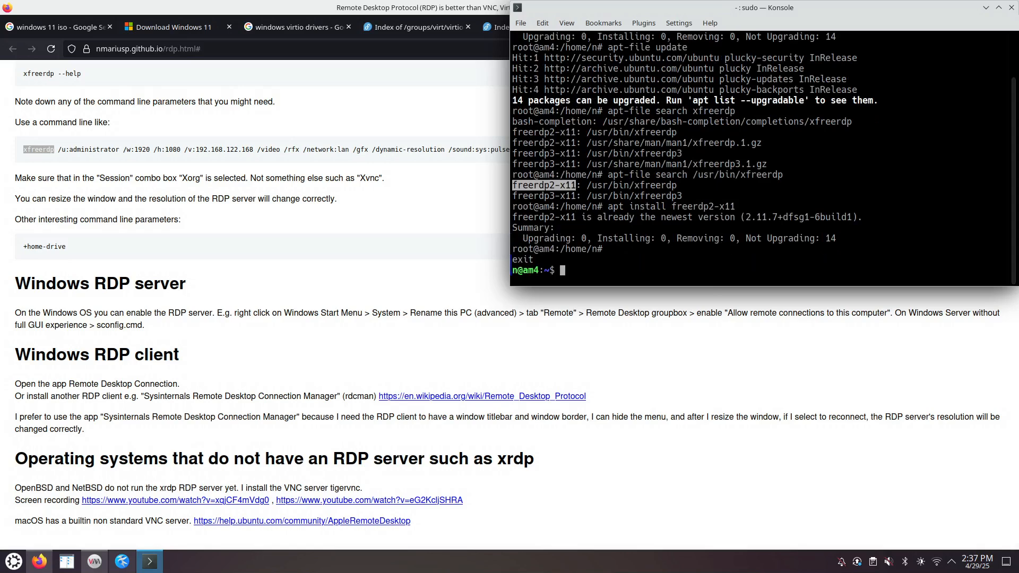
- Copy the guide's example xfreerdp command from Firefox and paste it at the Konsole prompt
click(264, 168)
drag(23, 150, 441, 158)
right_click(516, 153)
click(525, 160)
click(153, 564)
right_click(580, 275)
click(618, 298)
- Edit the pasted command: change /u:administrator to /u:admin and delete the address's final 168
key(Home)
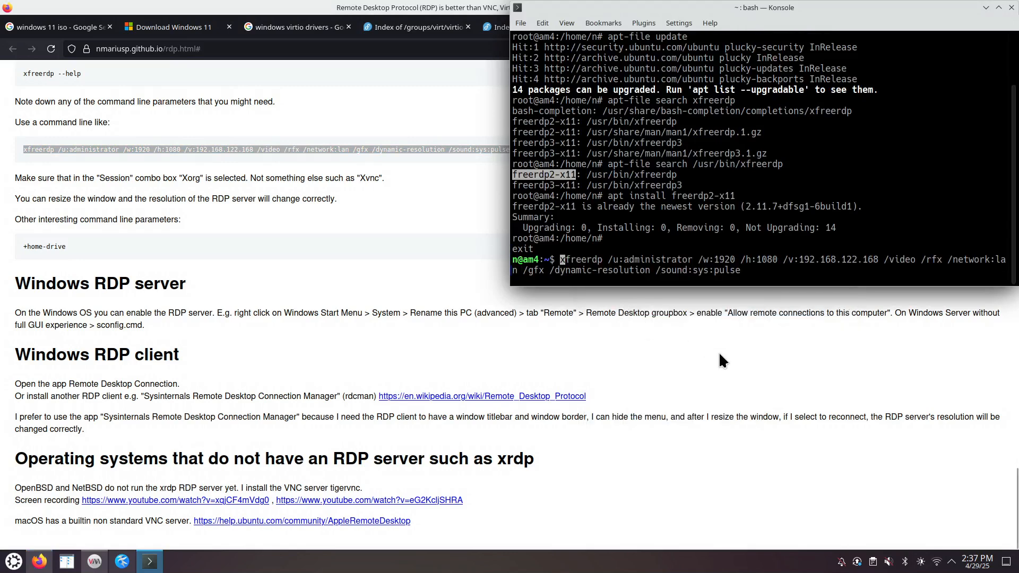
key(Right)
key(Right)
key(Right)
key(Right)
key(Right)
key(Right)
key(Right)
key(Right)
key(Right)
key(Right)
key(Right)
key(Right)
key(Right)
key(Right)
key(Right)
key(Right)
key(Right)
key(Right)
key(Left)
key(Delete)
key(Delete)
key(Delete)
key(Delete)
key(Delete)
key(Delete)
key(Delete)
key(Delete)
key(Right)
key(Right)
key(Right)
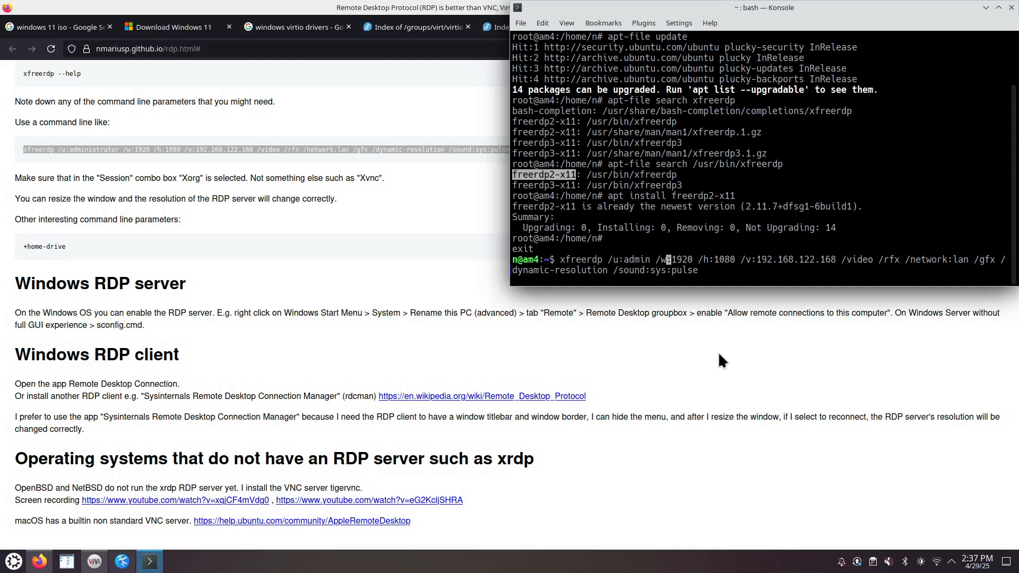
key(Right)
key(Right)
key(Right)
key(Right)
key(Right)
key(Right)
key(Right)
key(Right)
key(Right)
key(Right)
key(Right)
key(Right)
key(Right)
key(Right)
key(Right)
key(Right)
key(Right)
key(Right)
key(Right)
key(Right)
key(Right)
key(Right)
key(Right)
key(Right)
key(Right)
key(Right)
key(Right)
key(Right)
key(Right)
key(Right)
key(Right)
key(Right)
key(Right)
key(BackSpace)
key(BackSpace)
key(BackSpace)
key(BackSpace)
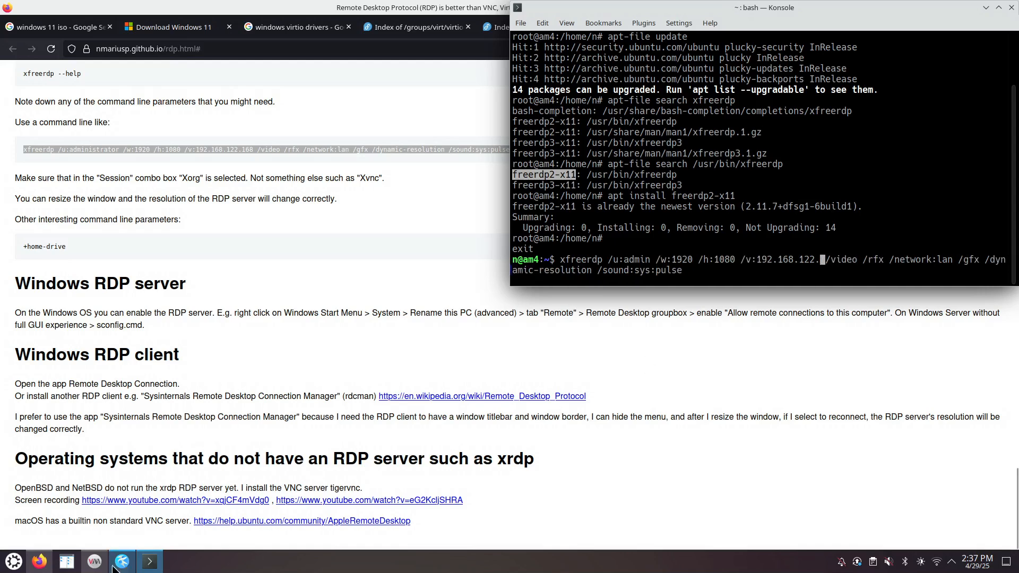
- Check the Kate note for the VM address and complete the host as 192.168.122.254
click(118, 566)
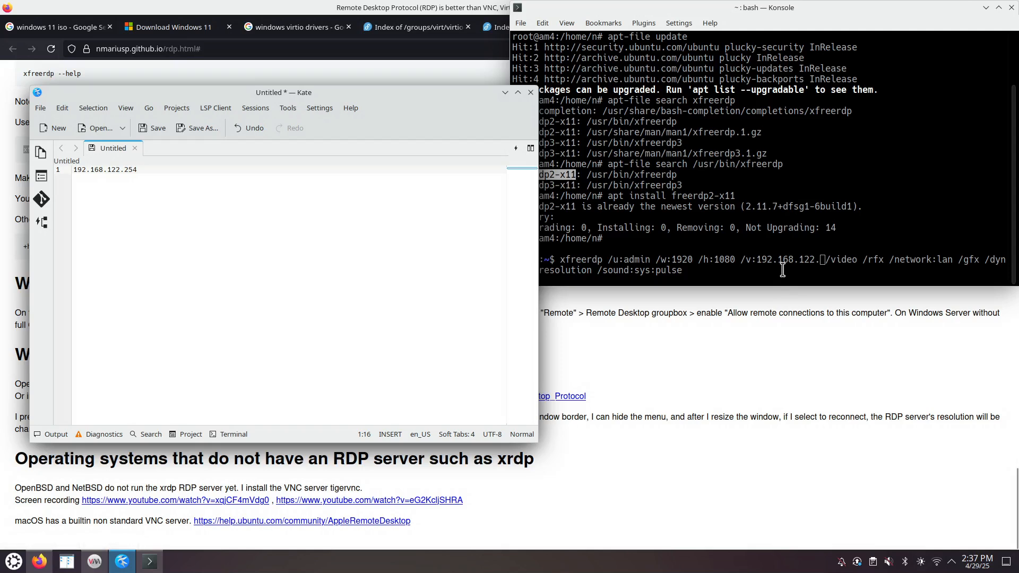
click(823, 270)
text(254)
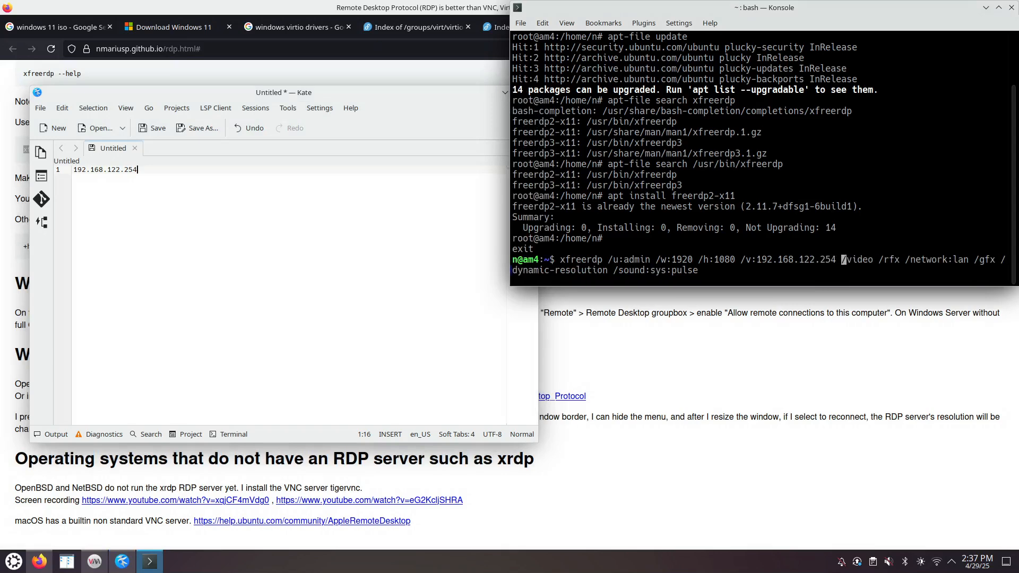
key(Right)
key(Right)
key(Right)
key(Right)
key(Right)
key(Right)
key(Right)
key(Right)
key(Right)
key(Right)
key(Right)
key(Right)
key(Right)
key(Right)
key(Right)
key(Right)
key(Right)
key(Right)
key(Right)
key(Right)
key(Right)
key(Right)
key(Right)
key(Right)
key(Right)
key(Right)
key(Right)
key(Right)
key(Right)
key(Right)
key(Right)
key(Right)
key(Right)
- Review the /video /rfx, /gfx, /sound:sys:pulse and dynamic-resolution options, then run xfreerdp
drag(842, 262, 902, 260)
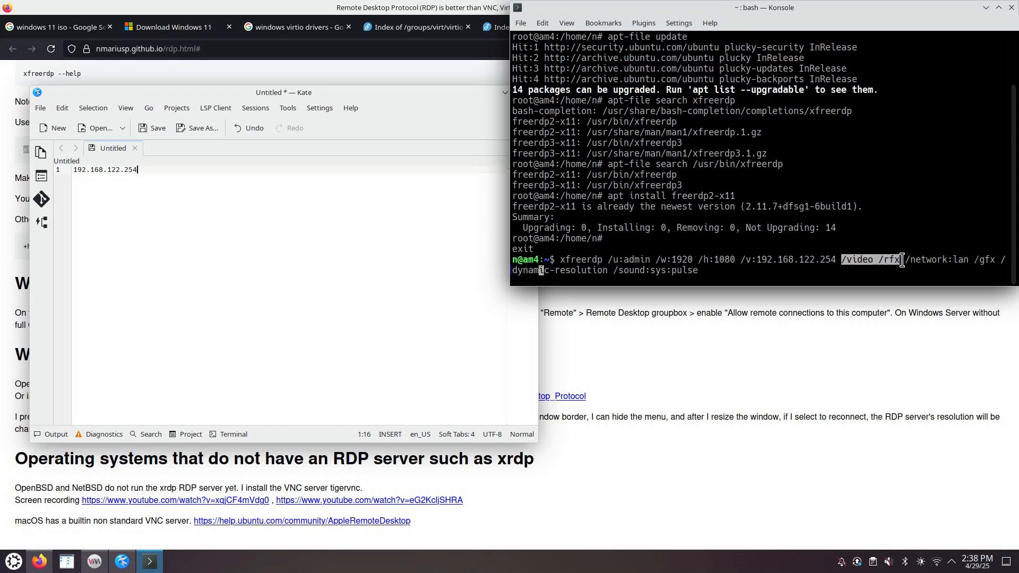
click(975, 259)
drag(975, 258, 998, 260)
click(733, 270)
drag(613, 268, 699, 271)
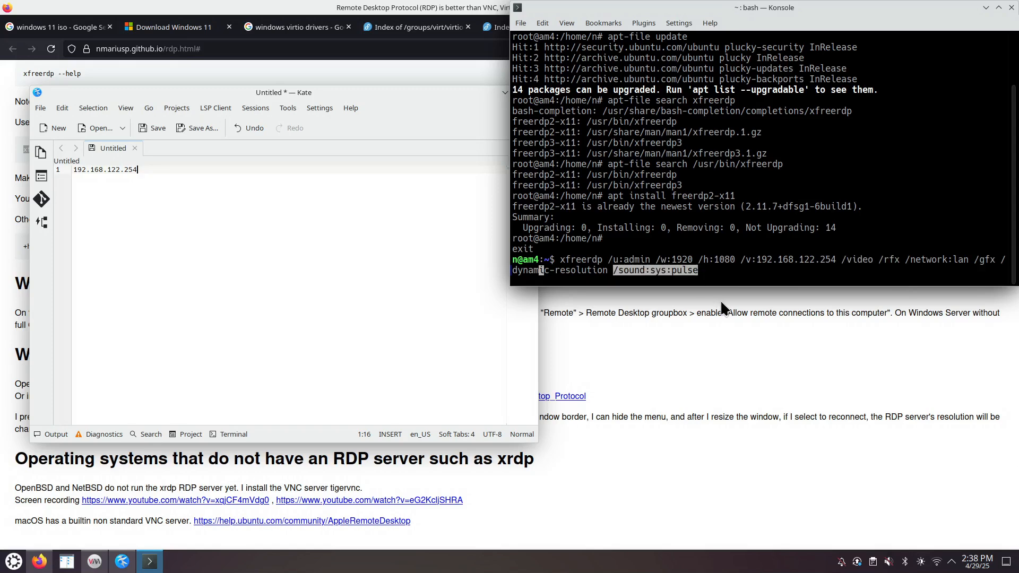
click(600, 278)
drag(512, 270, 605, 271)
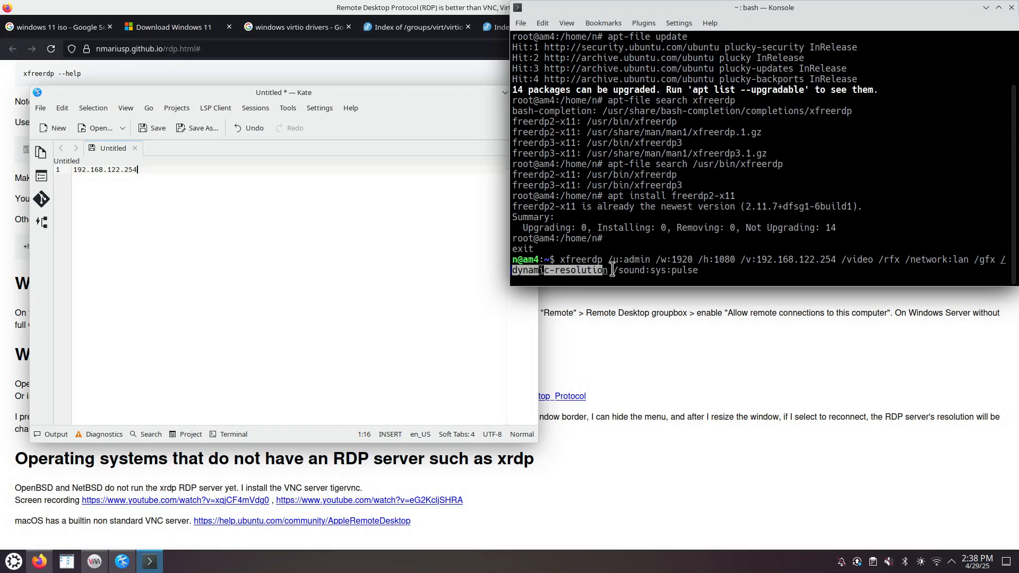
click(714, 275)
key(Return)
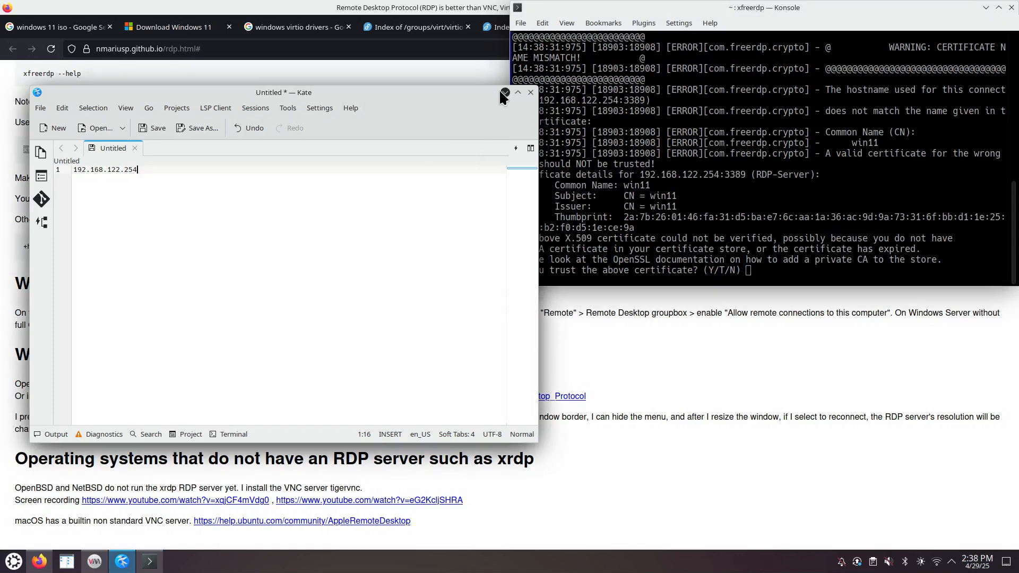
click(504, 93)
- Review the guide's Linux and FreeBSD client xfreerdp example, highlighting administrator and 192.168.122.168
click(96, 149)
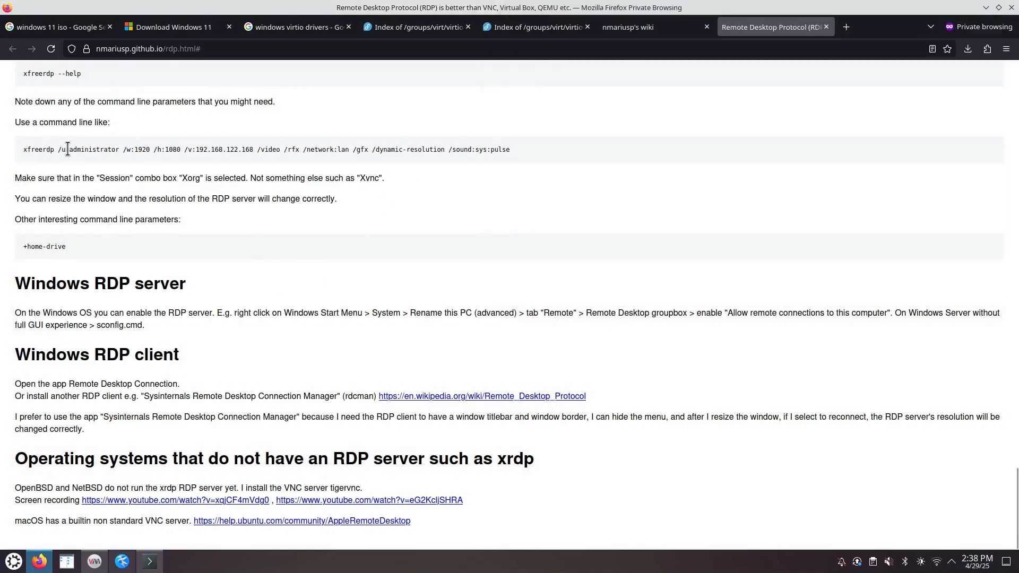
scroll(96, 149, up, 3)
triple_click(20, 292)
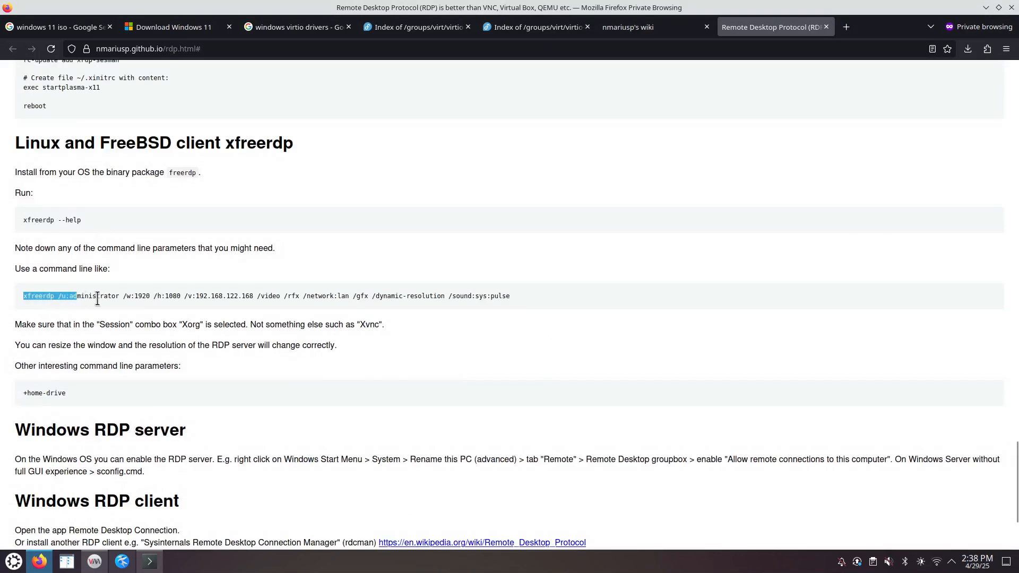
drag(22, 144, 293, 146)
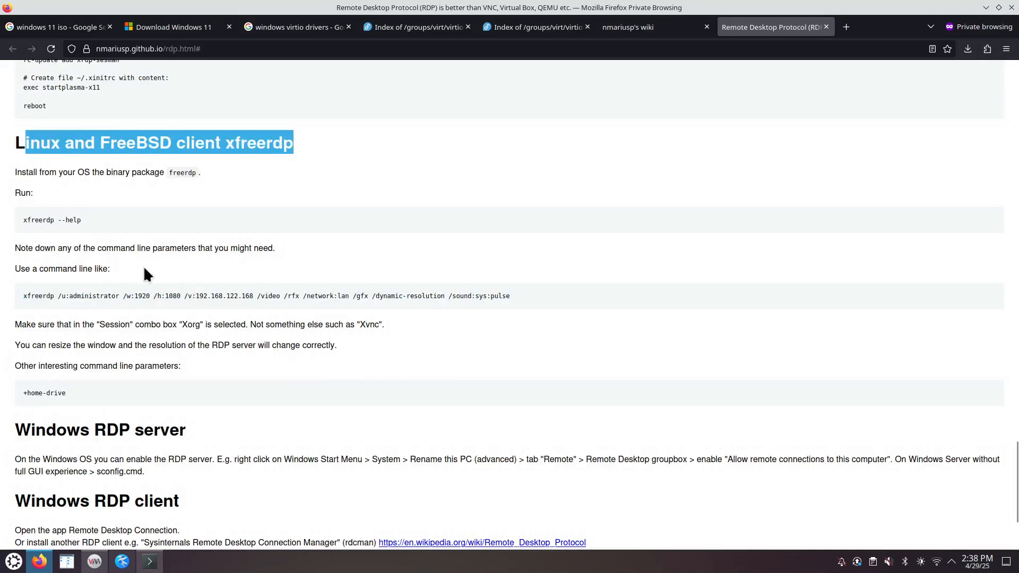
double_click(95, 296)
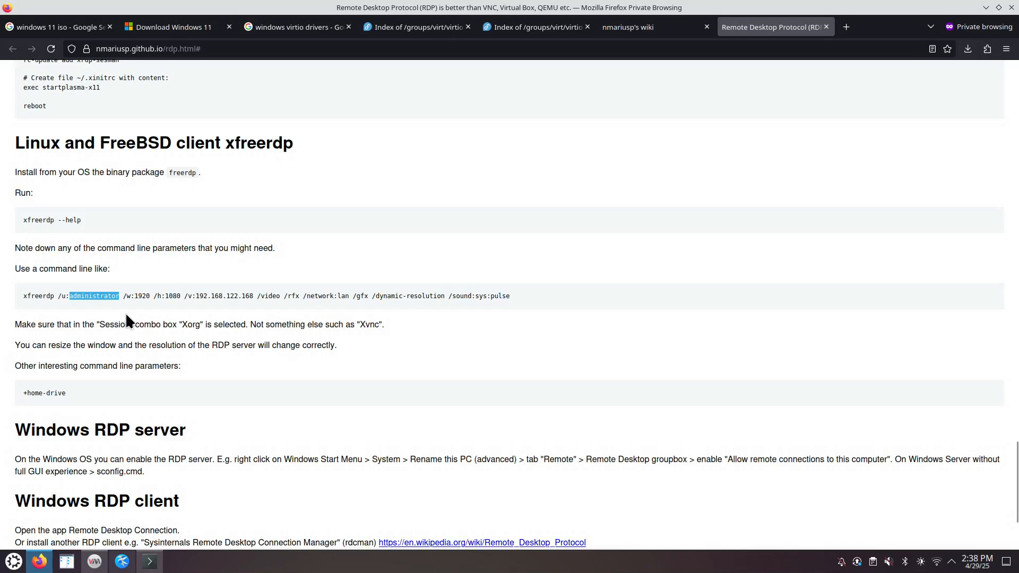
drag(253, 293, 198, 293)
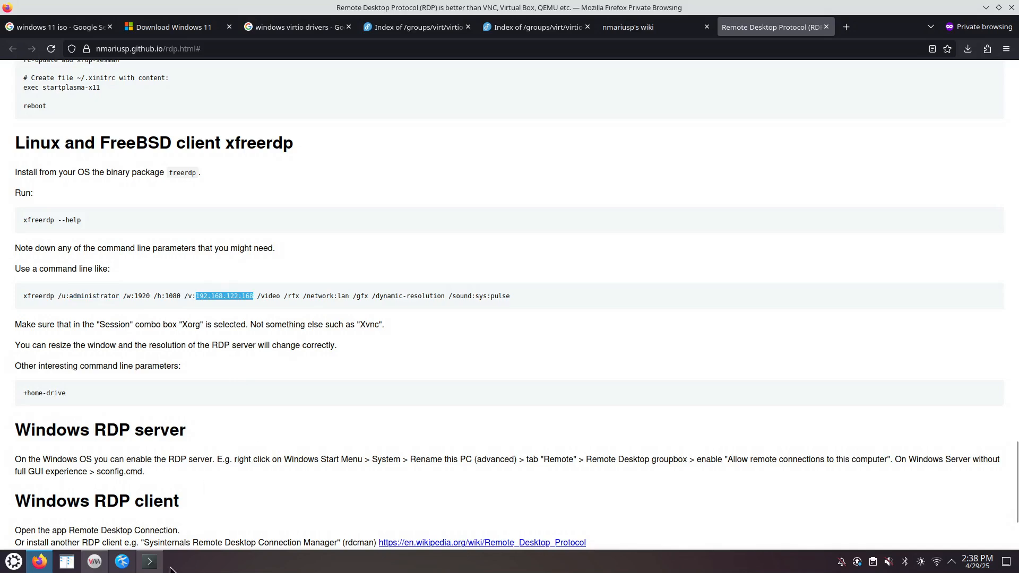
click(150, 561)
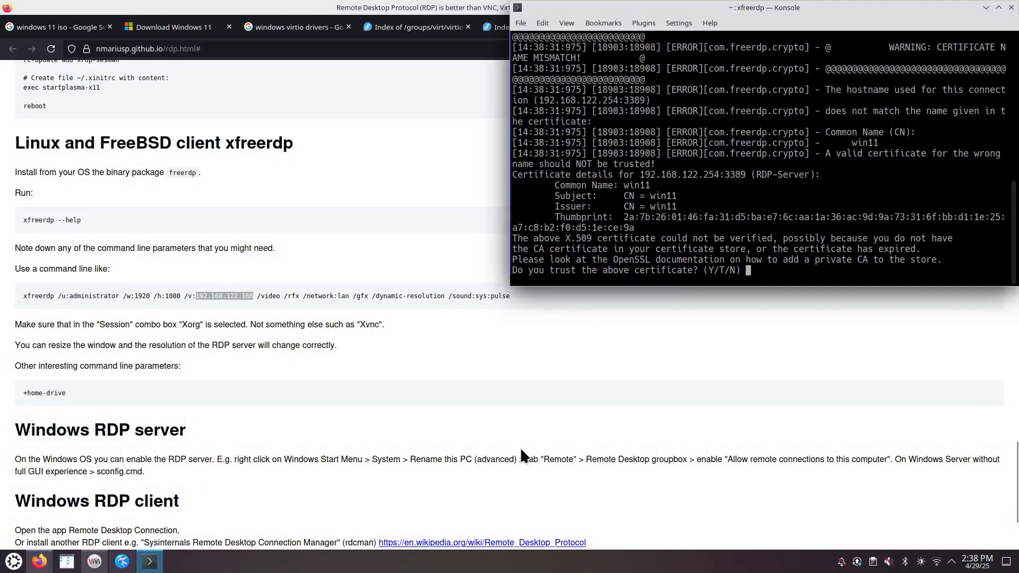
- Maximize Konsole and accept the win11 guest's certificate to complete the admin login
click(998, 7)
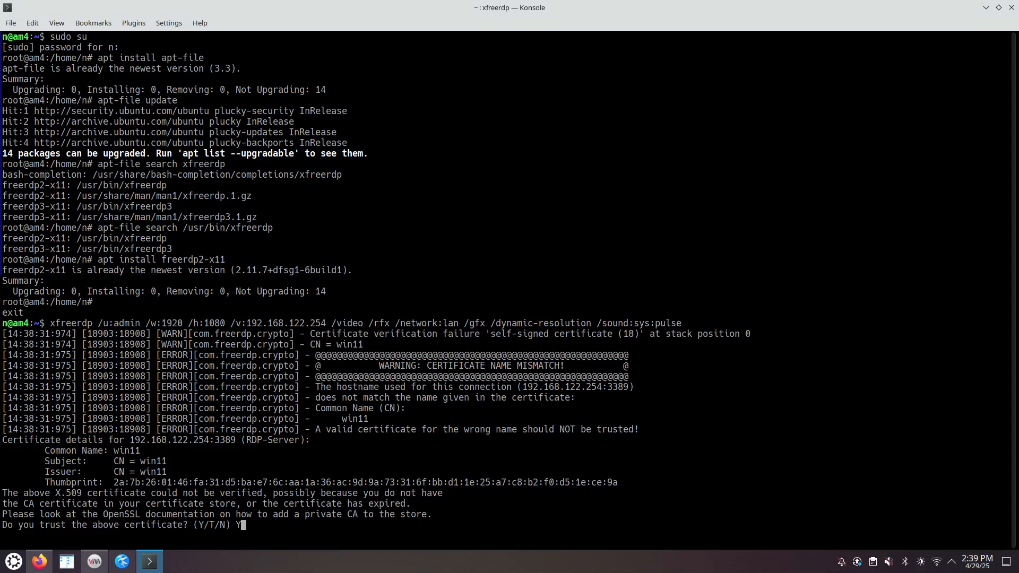
key(Return)
key(Return)
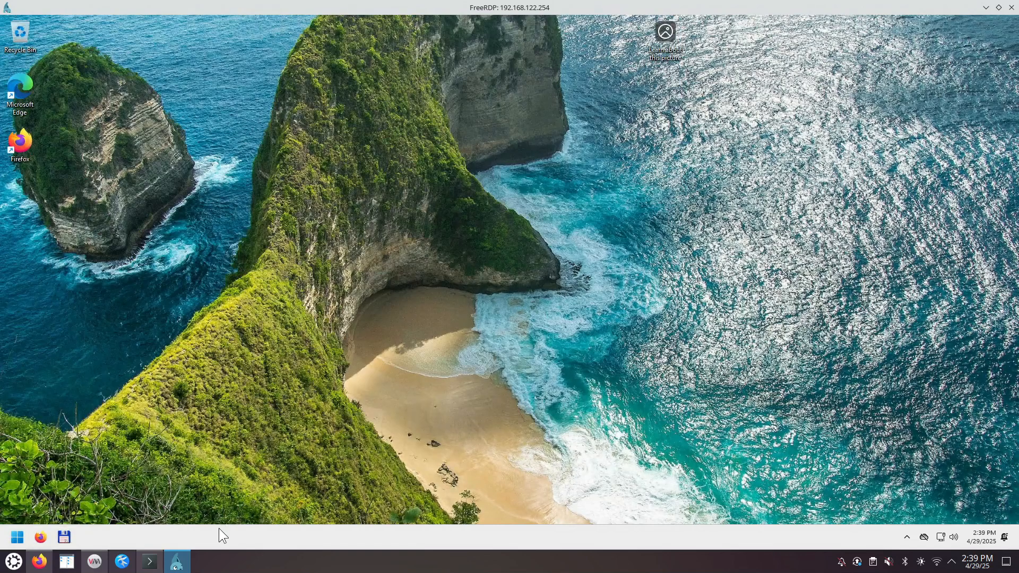
- Open the win11 console and select the VM's IP address in its network interface details
click(94, 561)
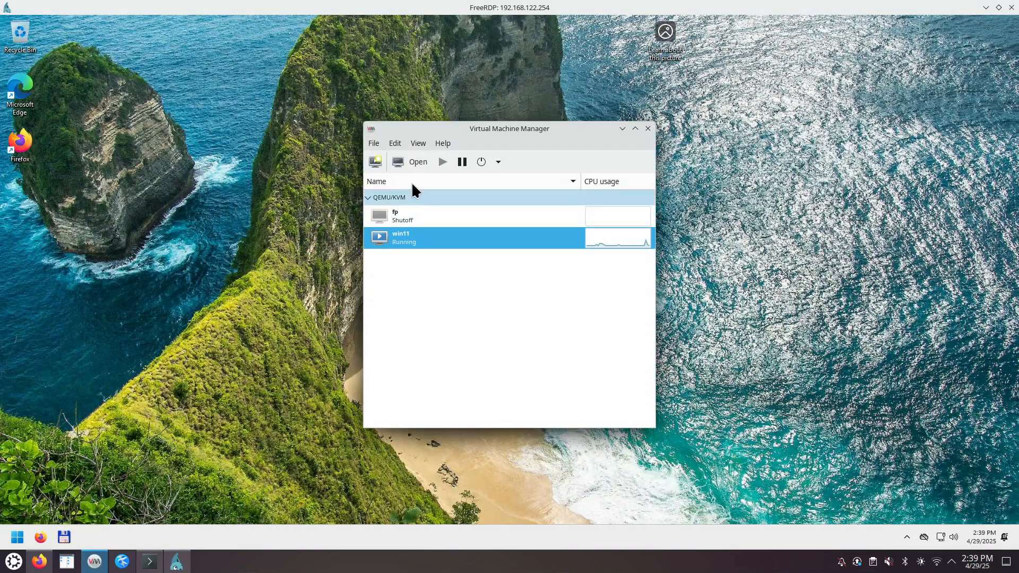
right_click(417, 237)
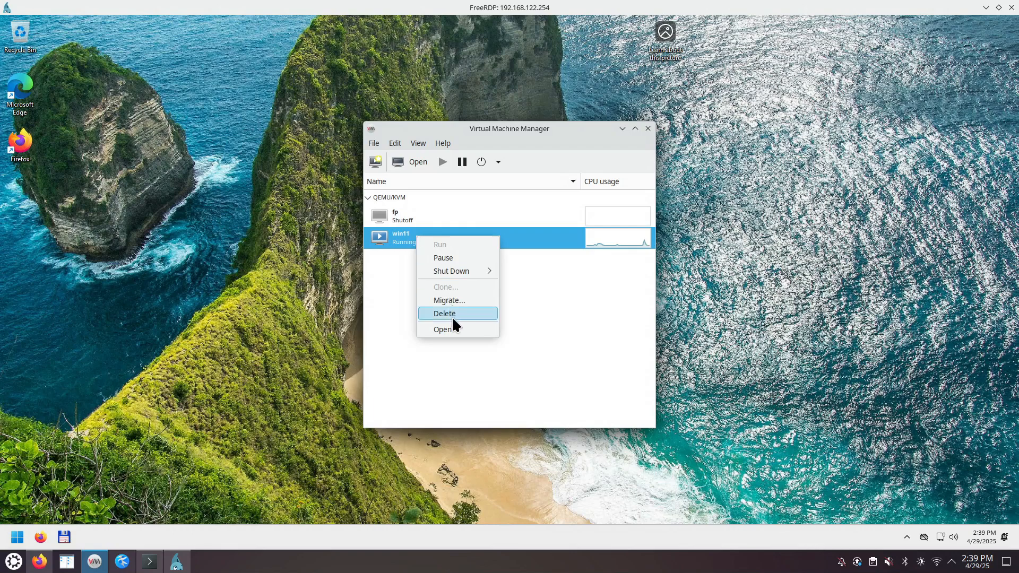
click(451, 331)
click(200, 85)
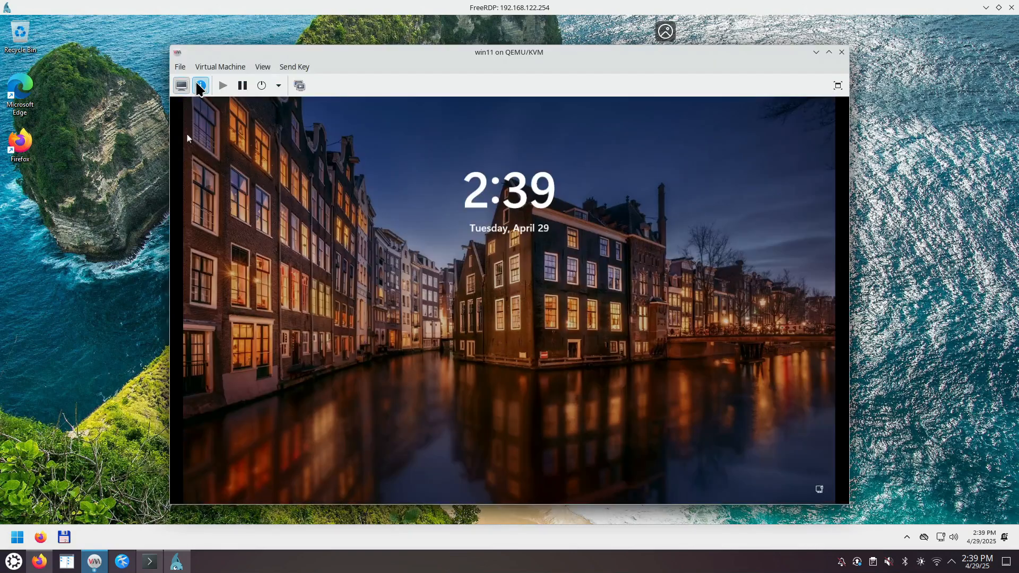
click(219, 219)
drag(354, 199, 414, 200)
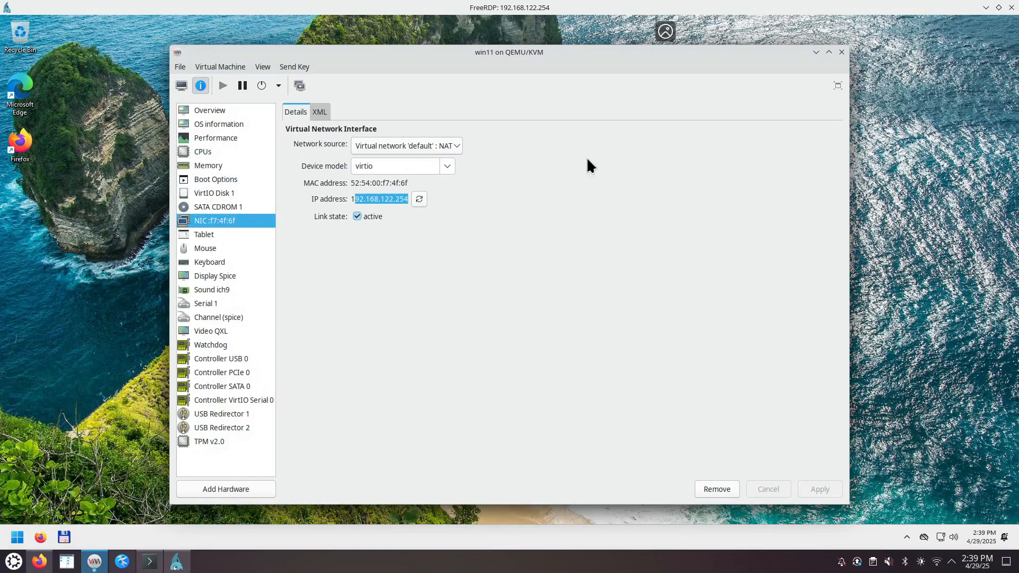
- Close the win11 console, shift the manager window left, dismiss the win11 menu, and close the manager
click(842, 51)
drag(472, 129, 298, 135)
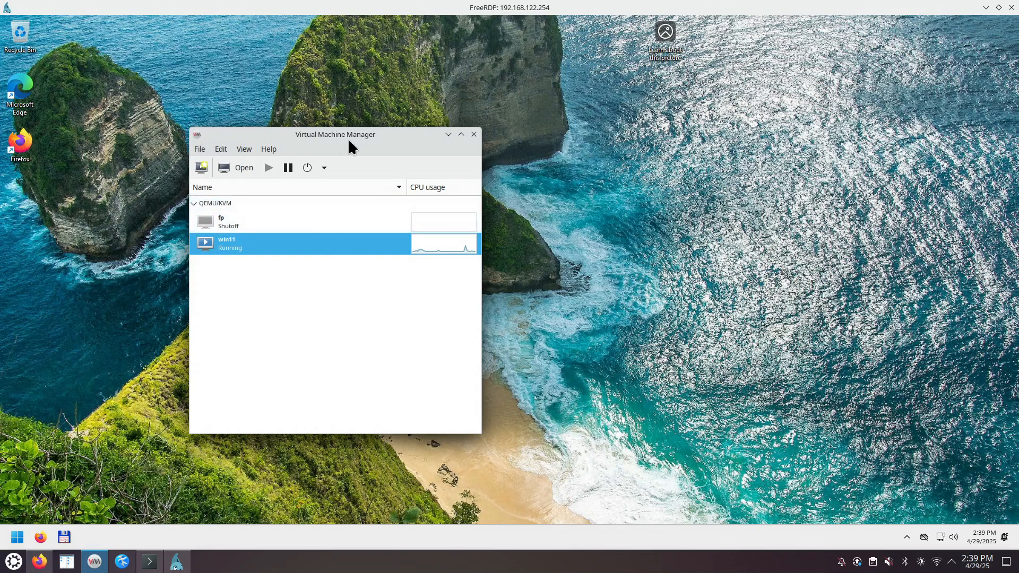
drag(371, 134, 302, 137)
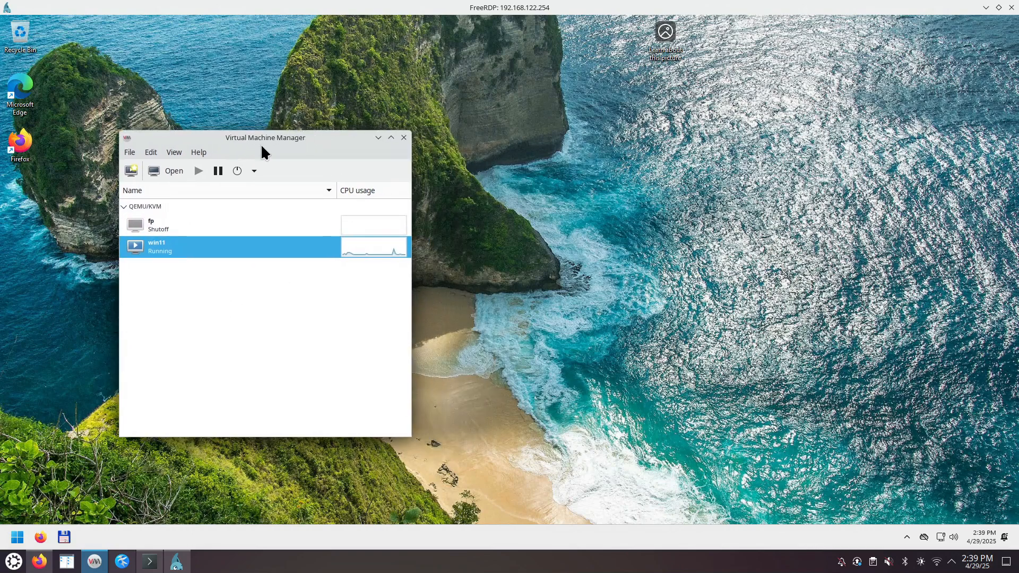
right_click(159, 256)
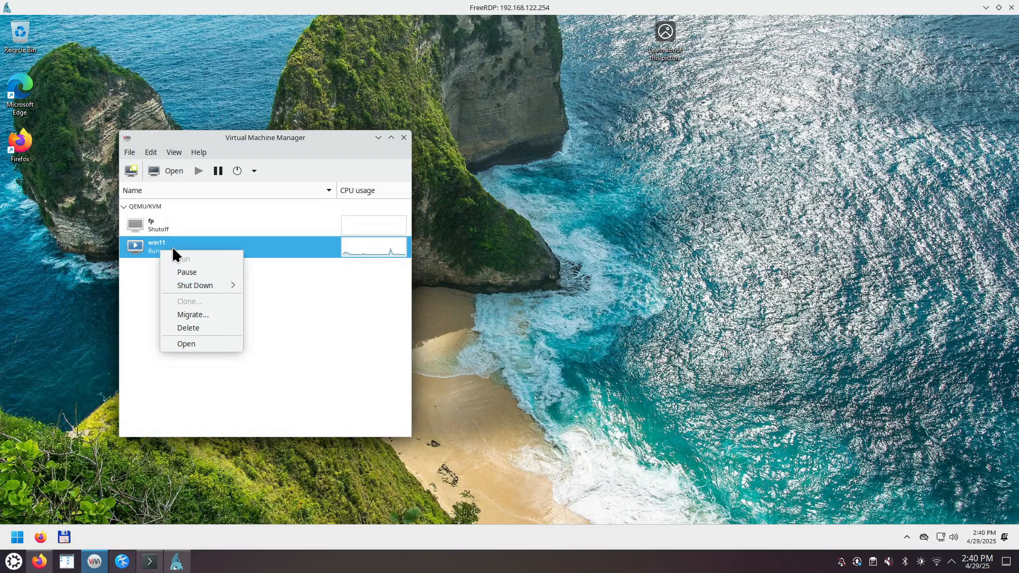
mouse_move(200, 289)
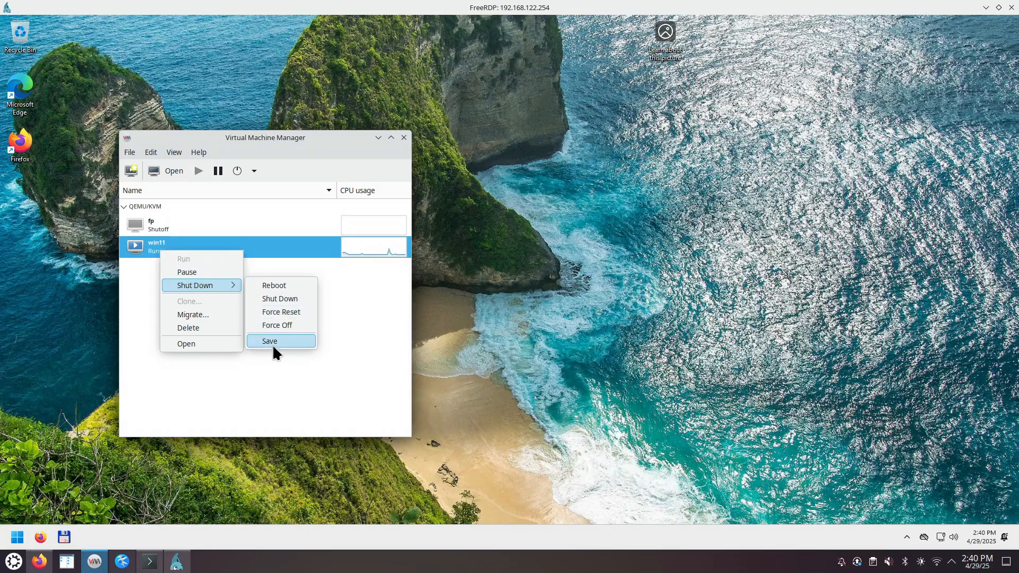
click(382, 339)
click(403, 138)
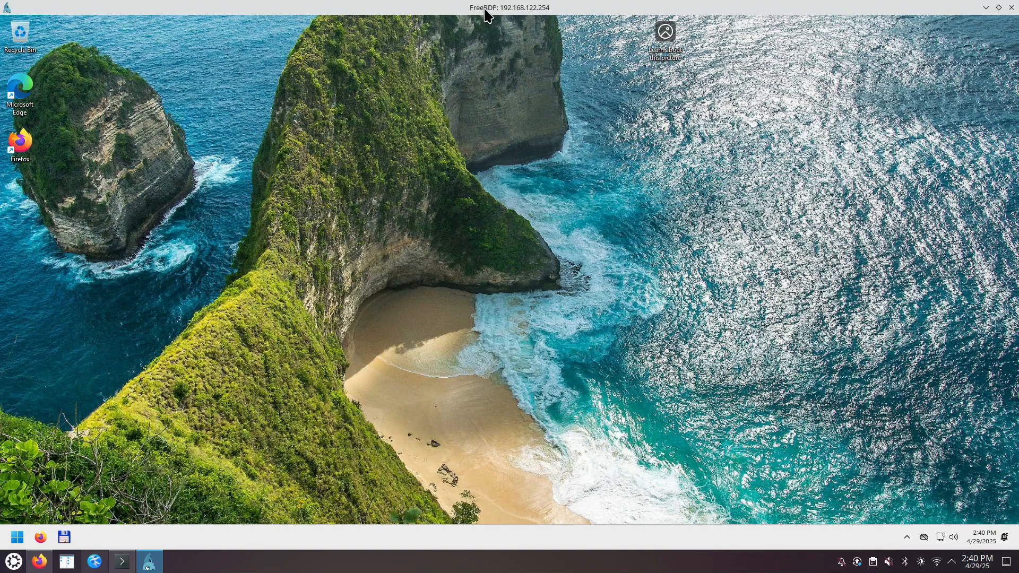
- Shrink the FreeRDP window to the top-left screen quarter and briefly review the guest's Display settings
drag(487, 16, 3, 3)
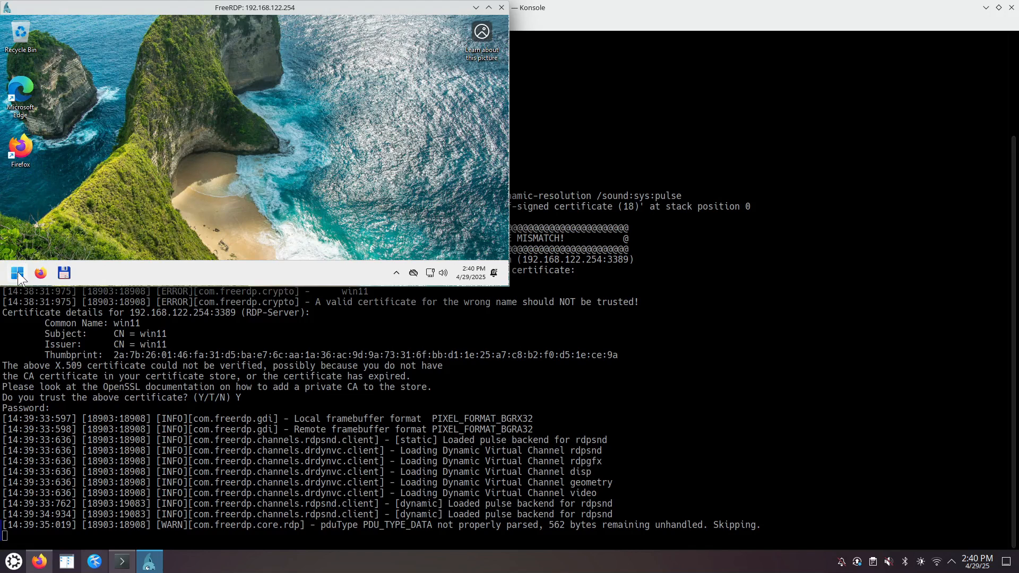
right_click(153, 163)
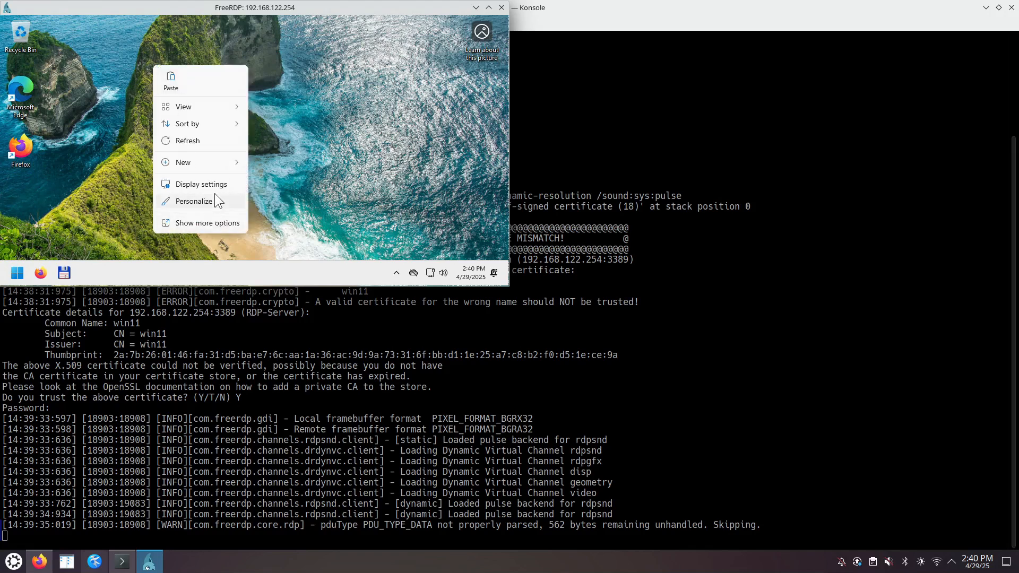
click(203, 183)
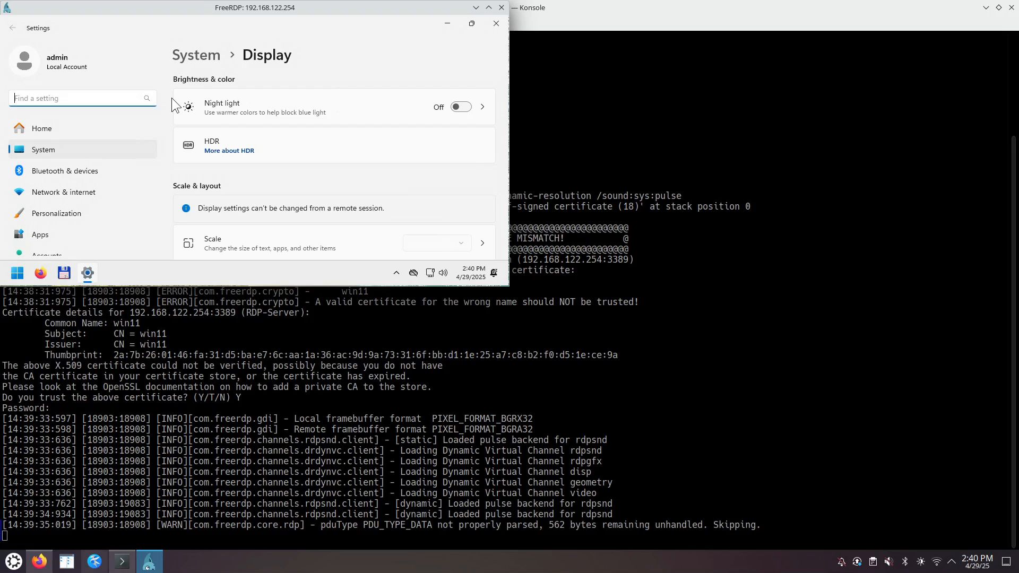
drag(505, 111, 507, 148)
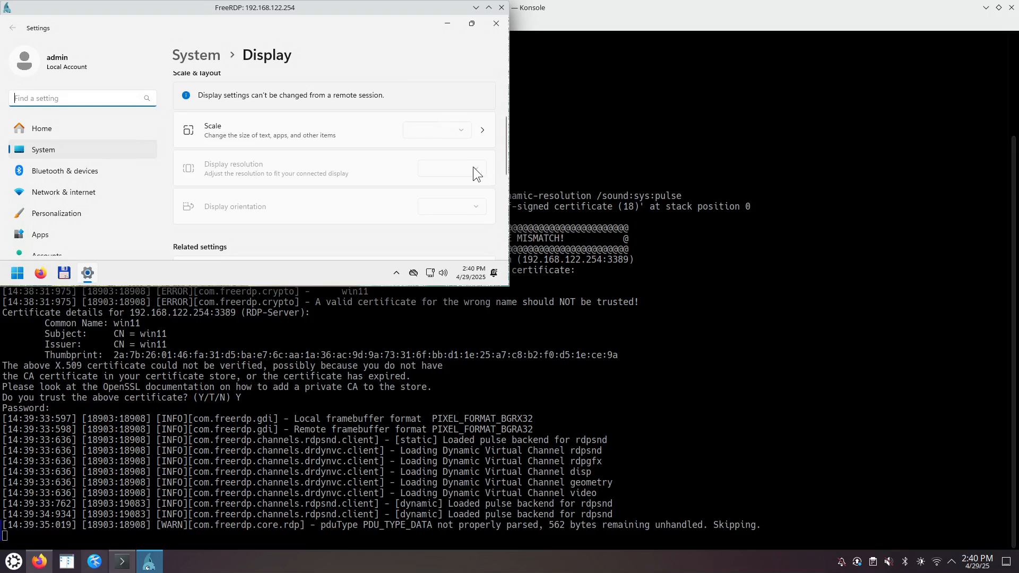
scroll(475, 186, down, 3)
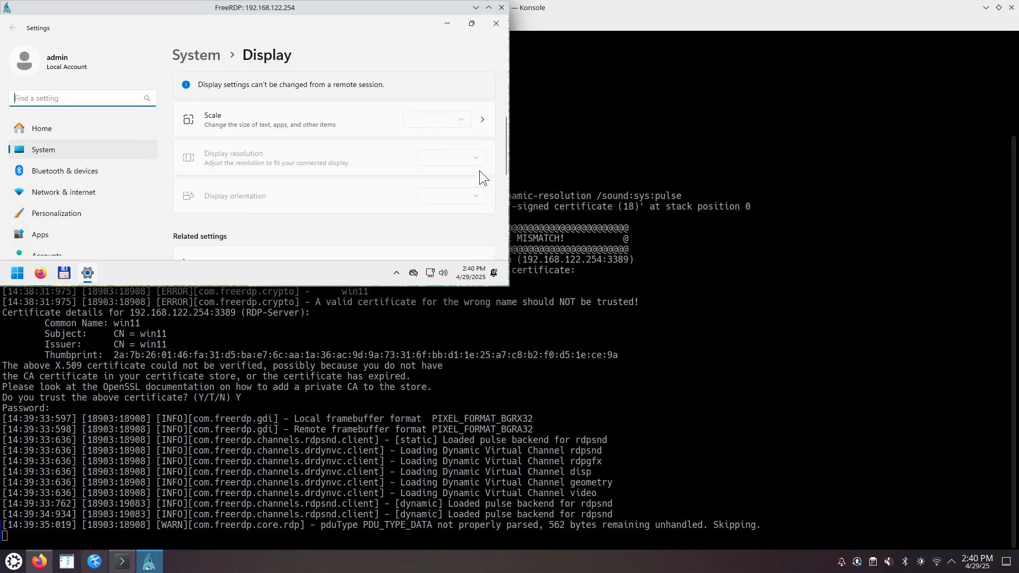
click(496, 24)
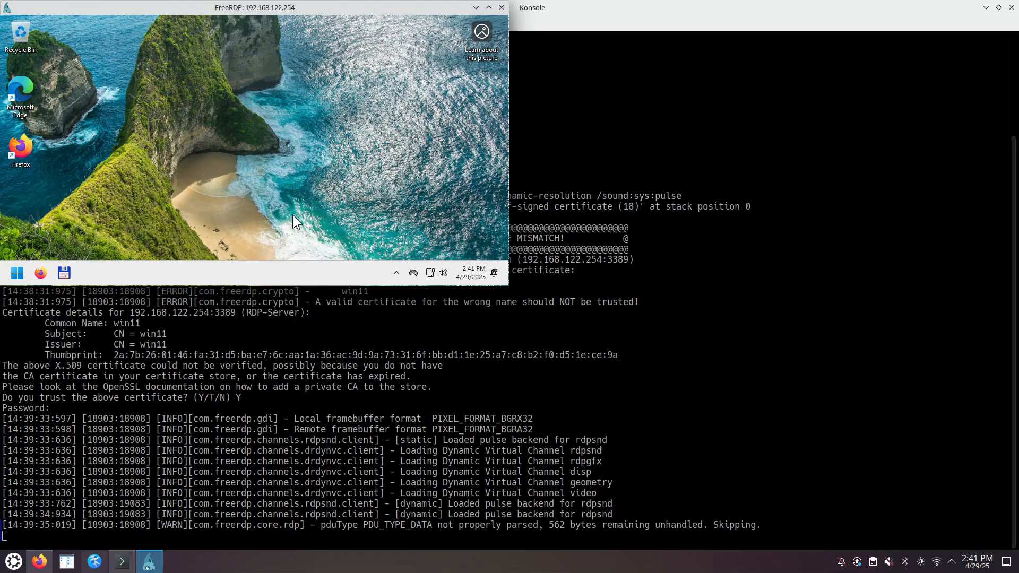
- Snap the FreeRDP window to the left half and uninstall Microsoft Clipchamp from the Start menu
drag(445, 9, 0, 345)
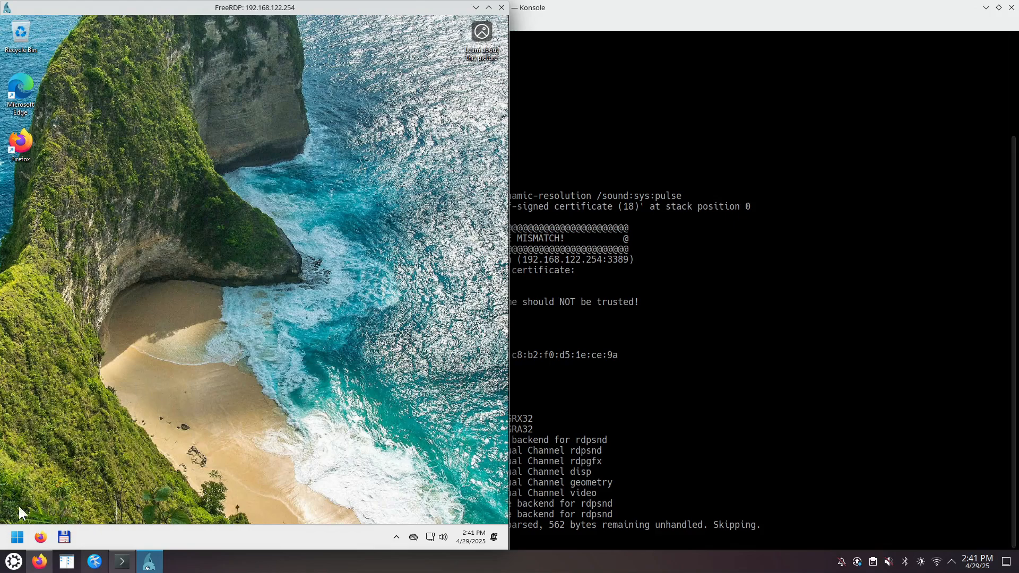
click(17, 537)
click(17, 537)
click(17, 536)
click(17, 537)
click(17, 537)
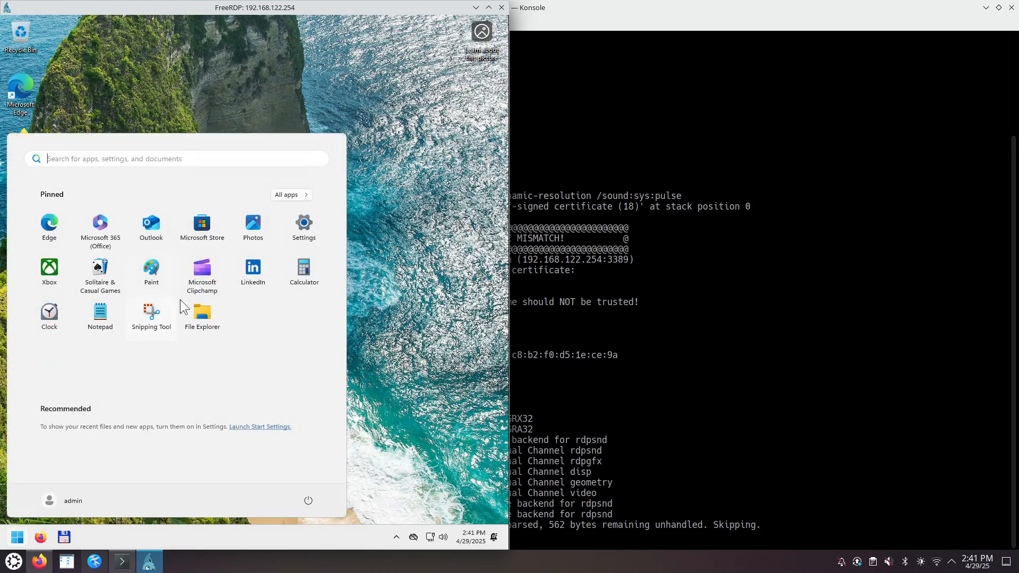
right_click(203, 272)
click(239, 365)
click(146, 364)
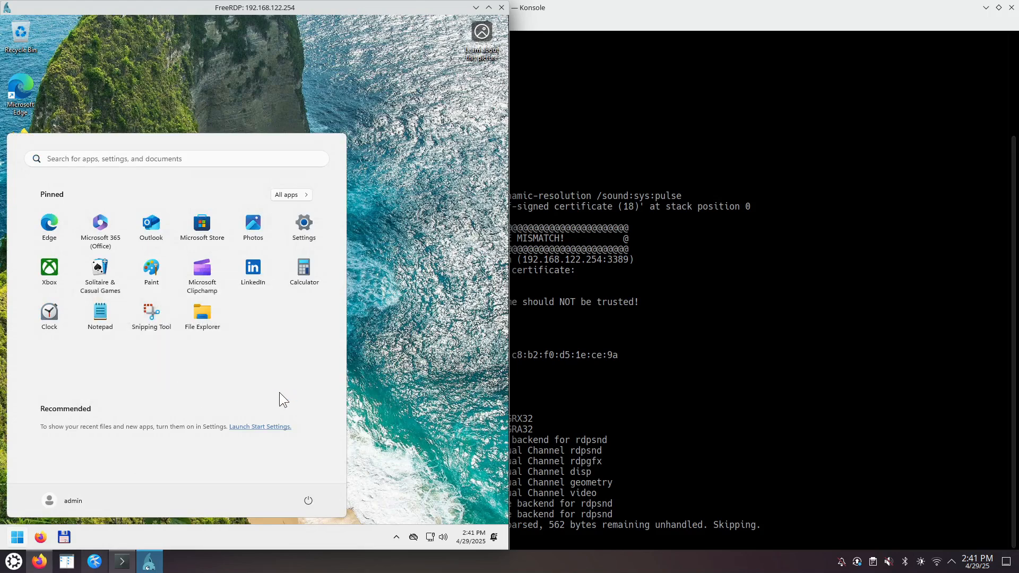
click(398, 199)
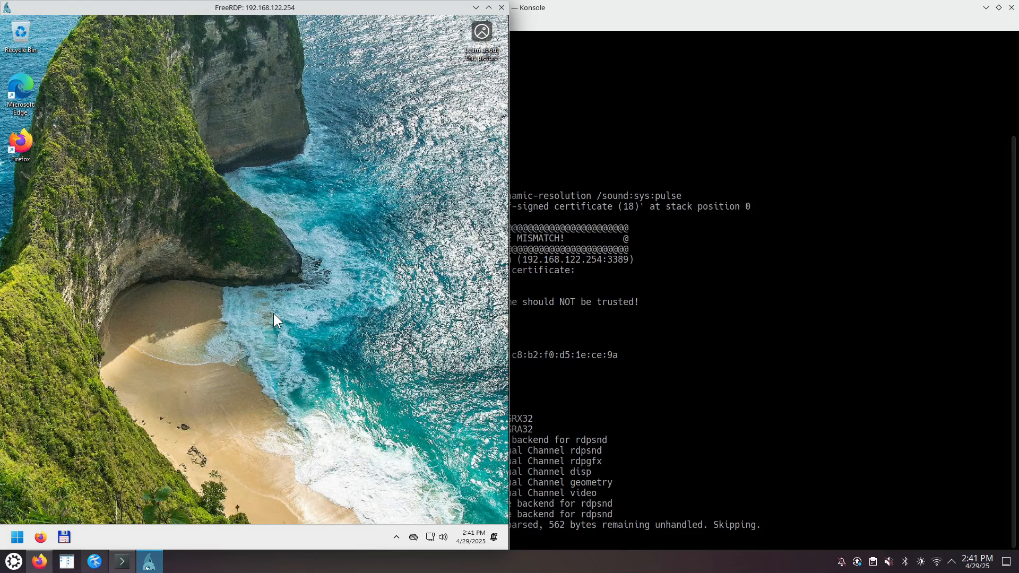
- Launch Total Commander, dismiss its shareware notice, then bring Konsole to the front
click(65, 538)
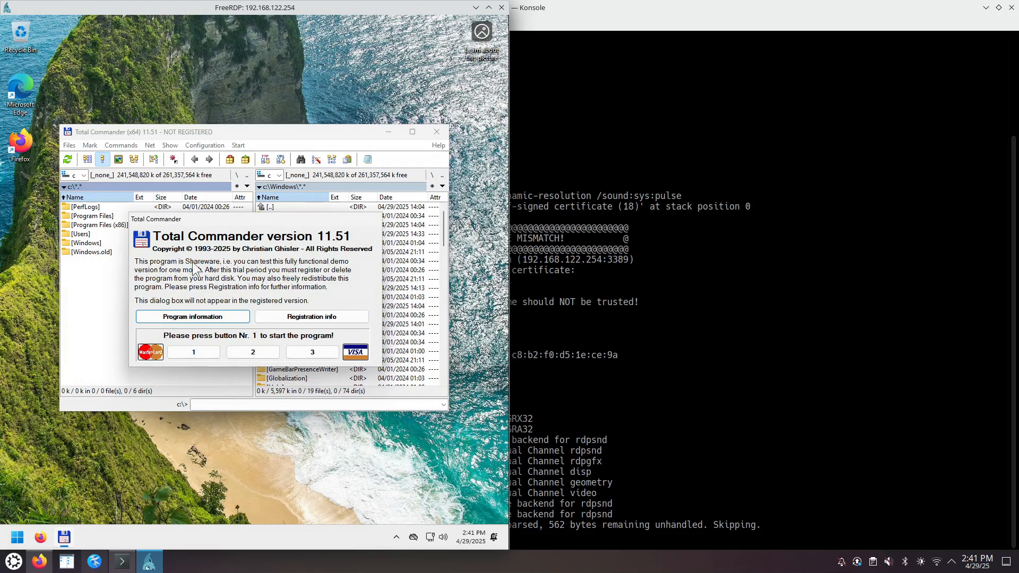
click(245, 354)
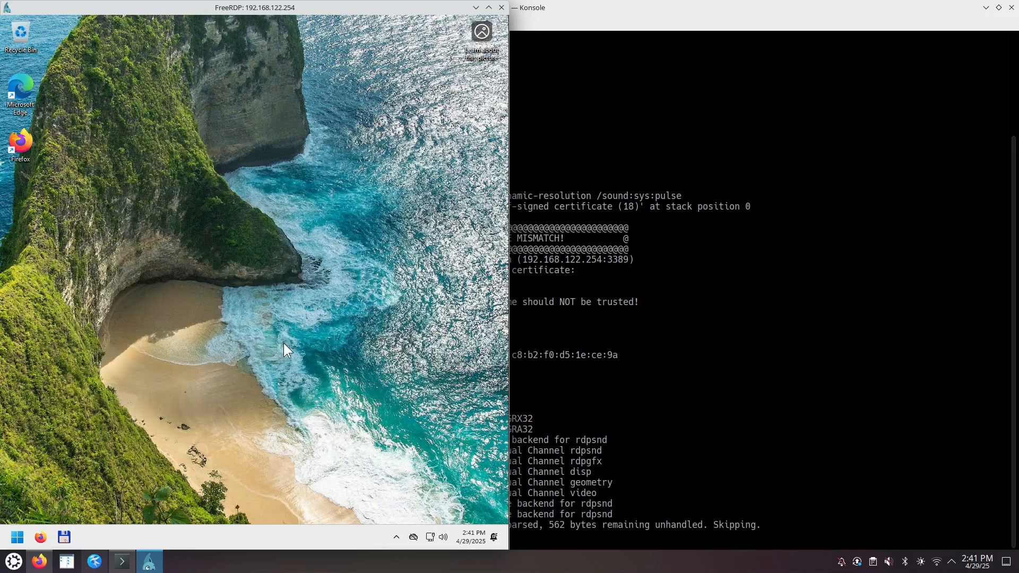
click(599, 363)
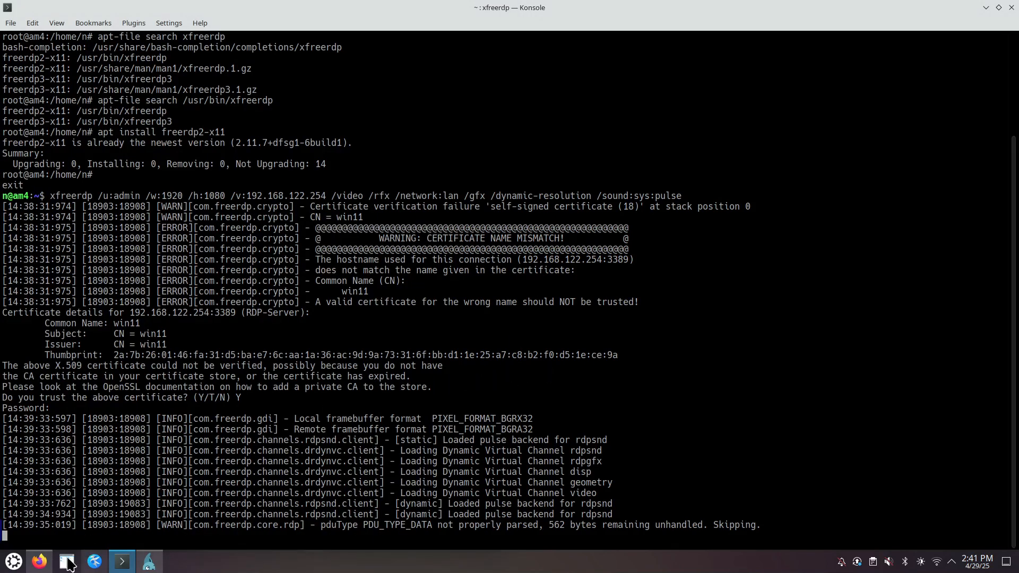
- Bring host Firefox forward on the 'windows 11 iso - Google Search' tab
click(48, 560)
click(58, 27)
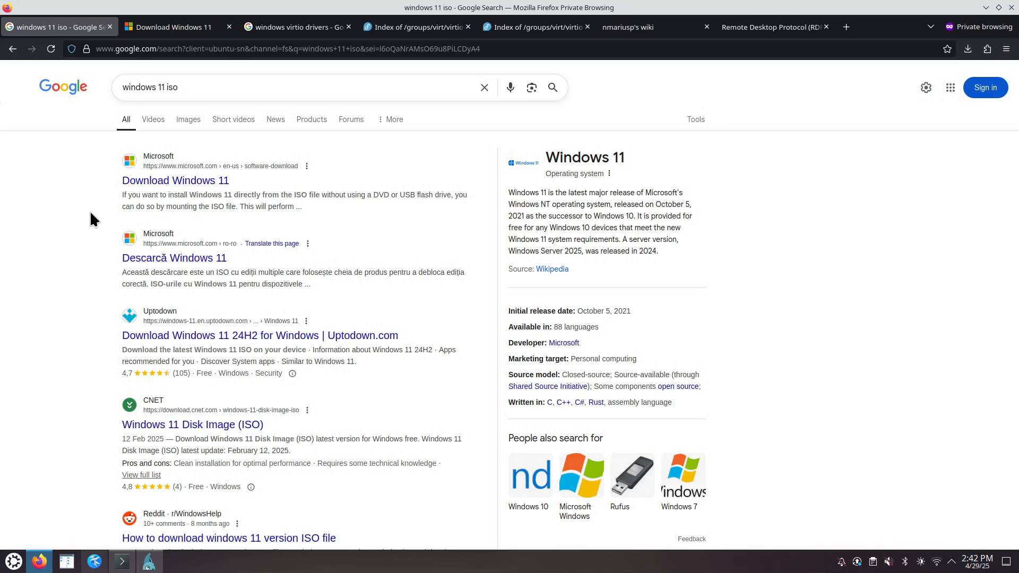
- Relaunch Virtual Machine Manager by searching 'virt', then return to the FreeRDP Windows session
click(15, 562)
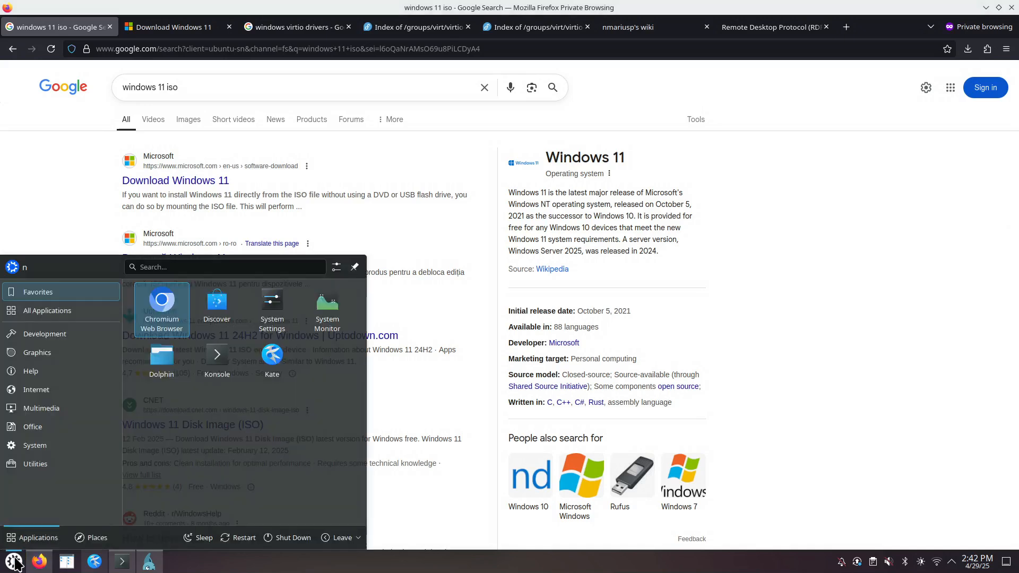
text(virt)
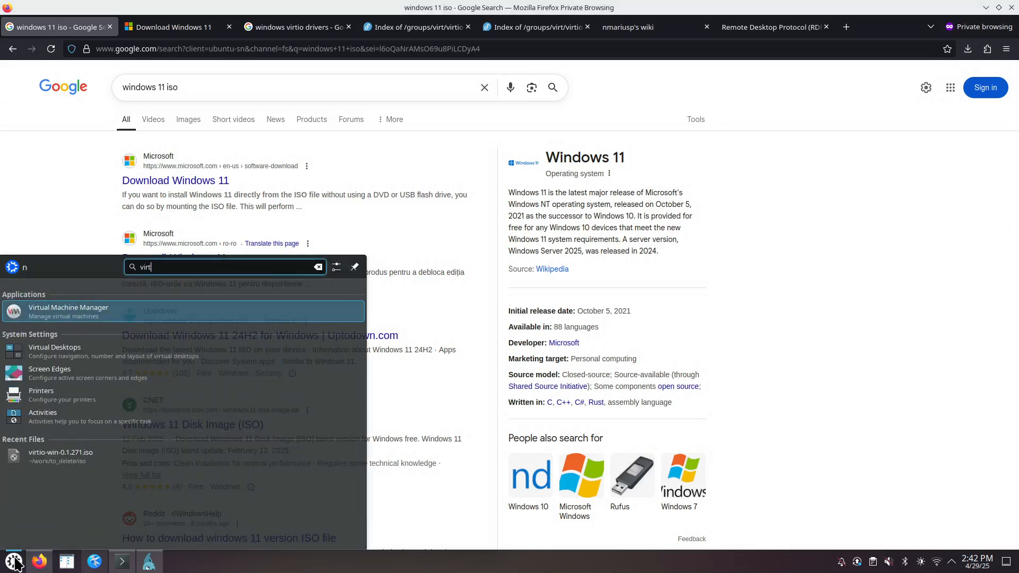
key(Return)
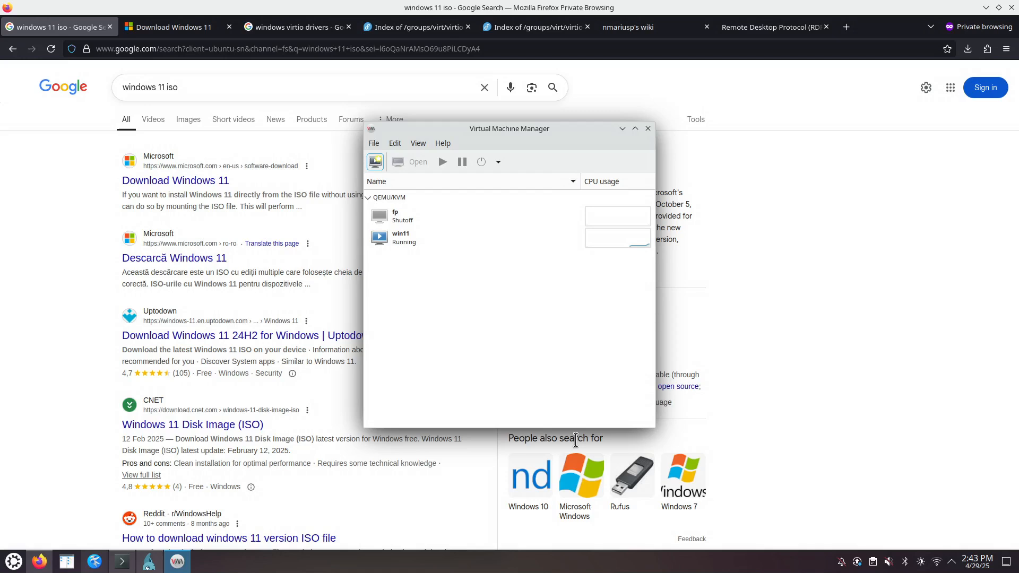
drag(541, 136, 600, 139)
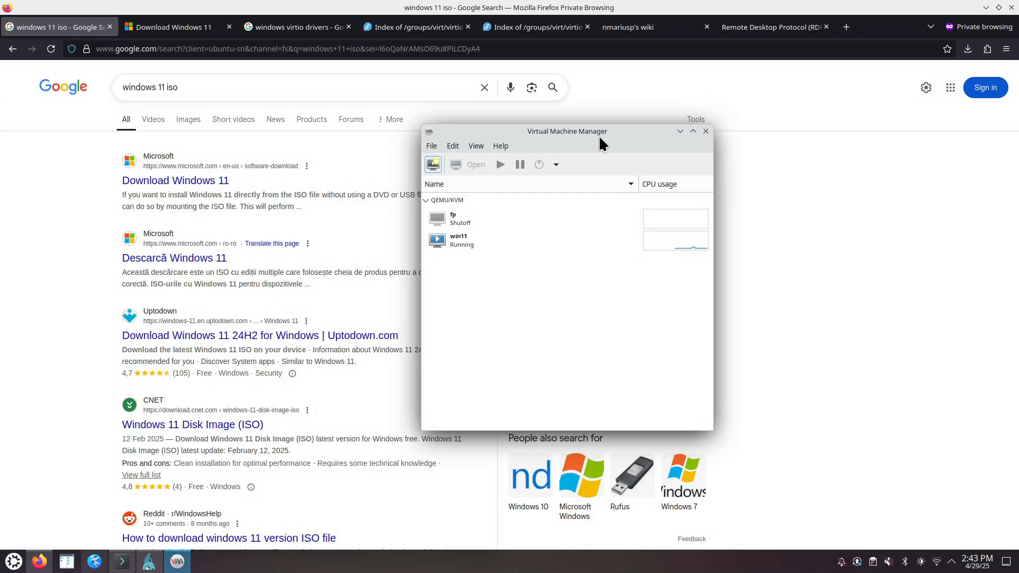
click(151, 561)
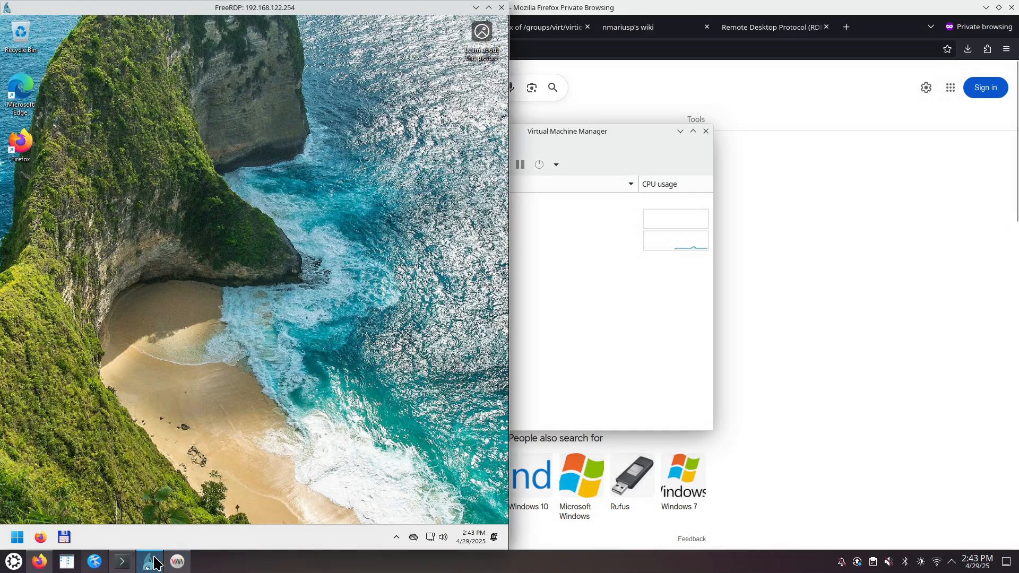